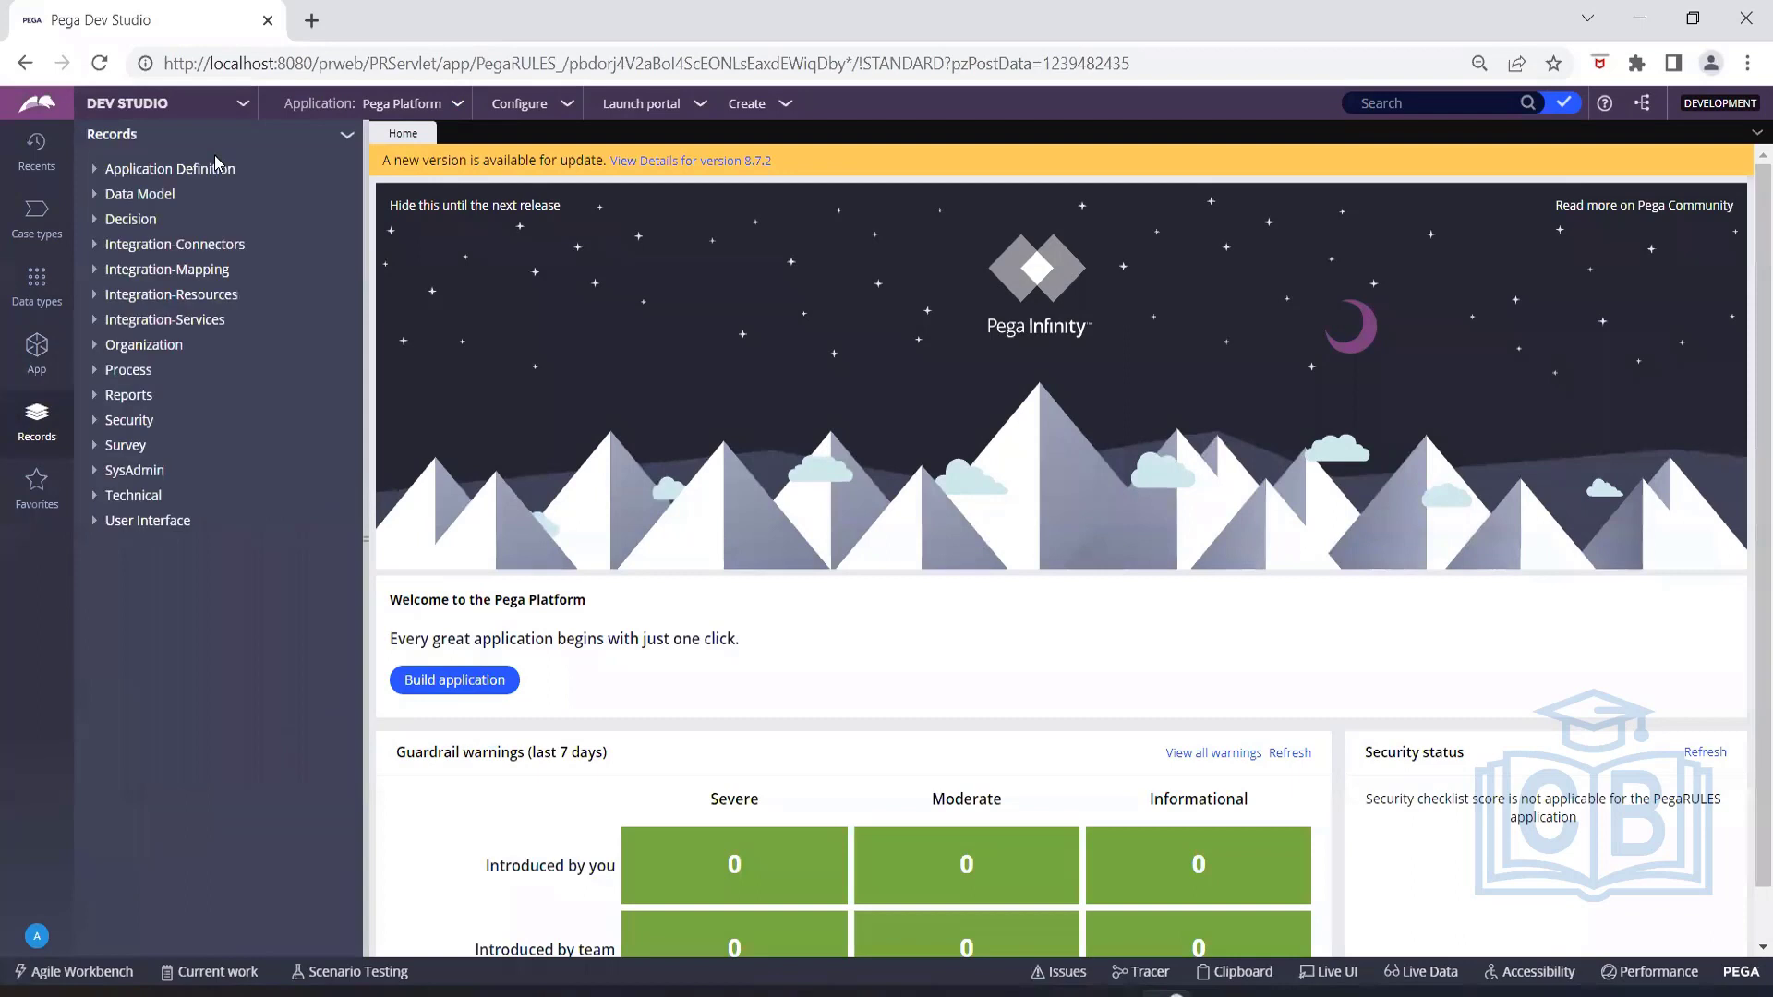
Open the pxRunRTDataFlow flow and the pyModelPercentiles flow action from the Process records.
{"action": "left_click", "coordinate": [99, 372]}
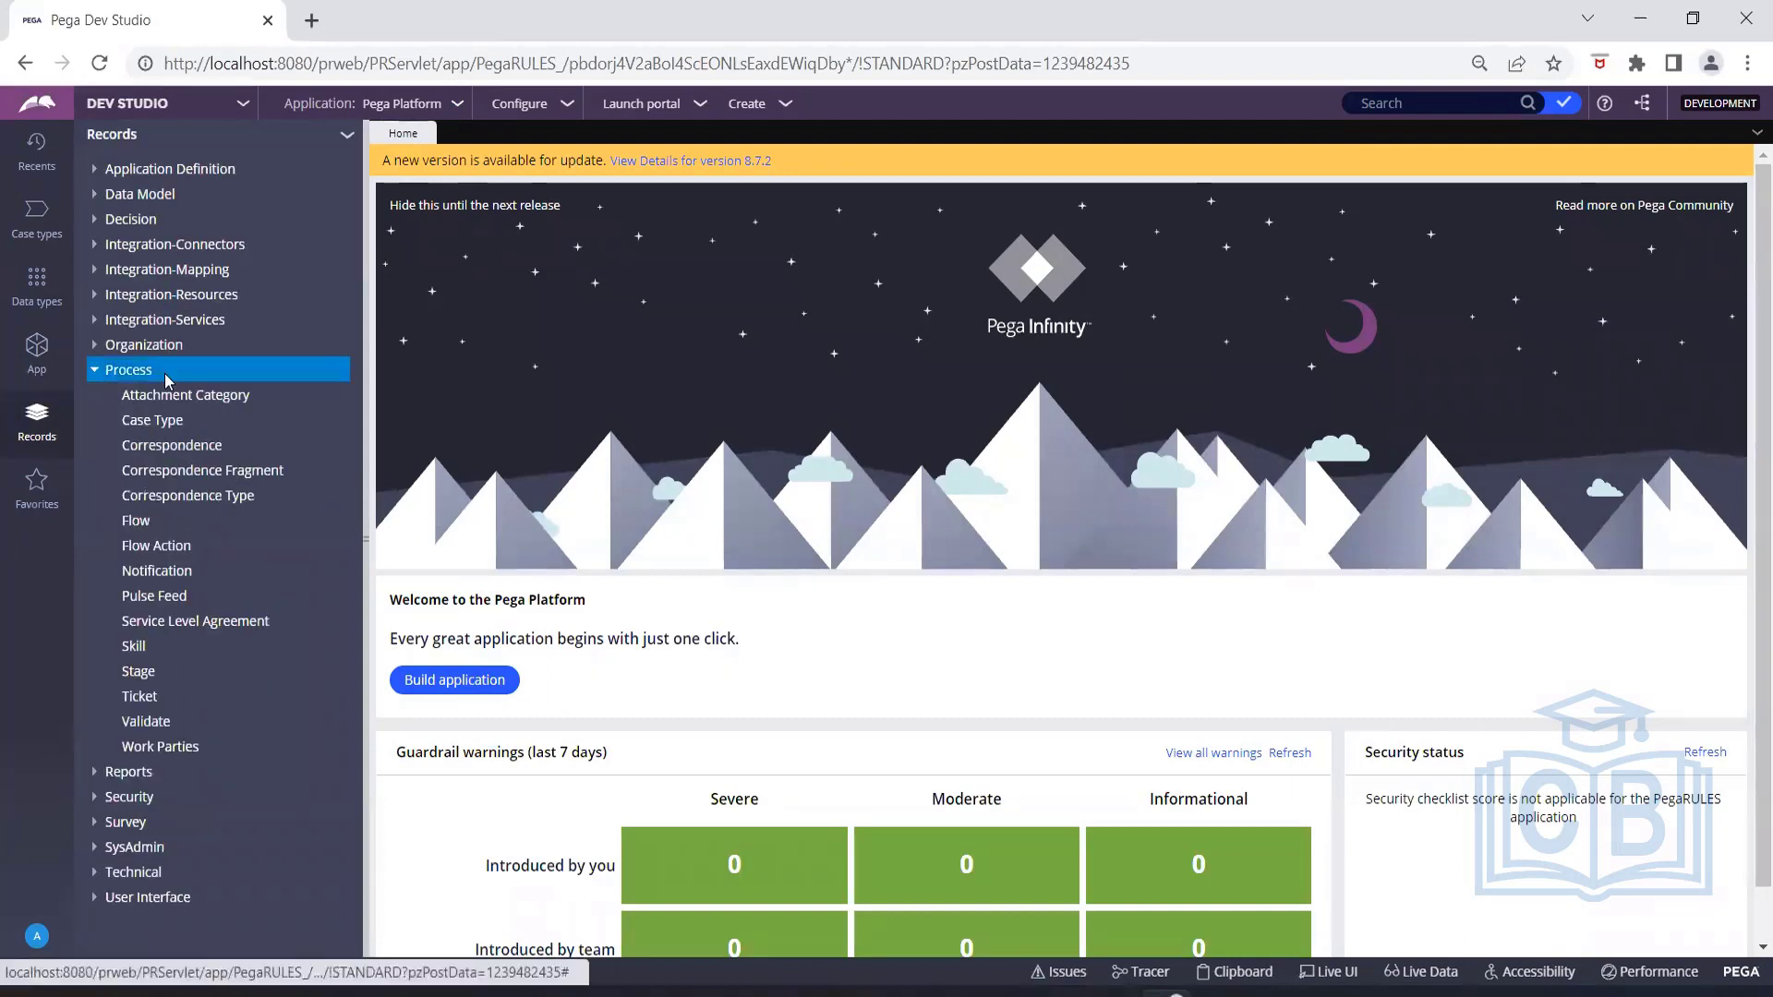
{"action": "left_click", "coordinate": [173, 521]}
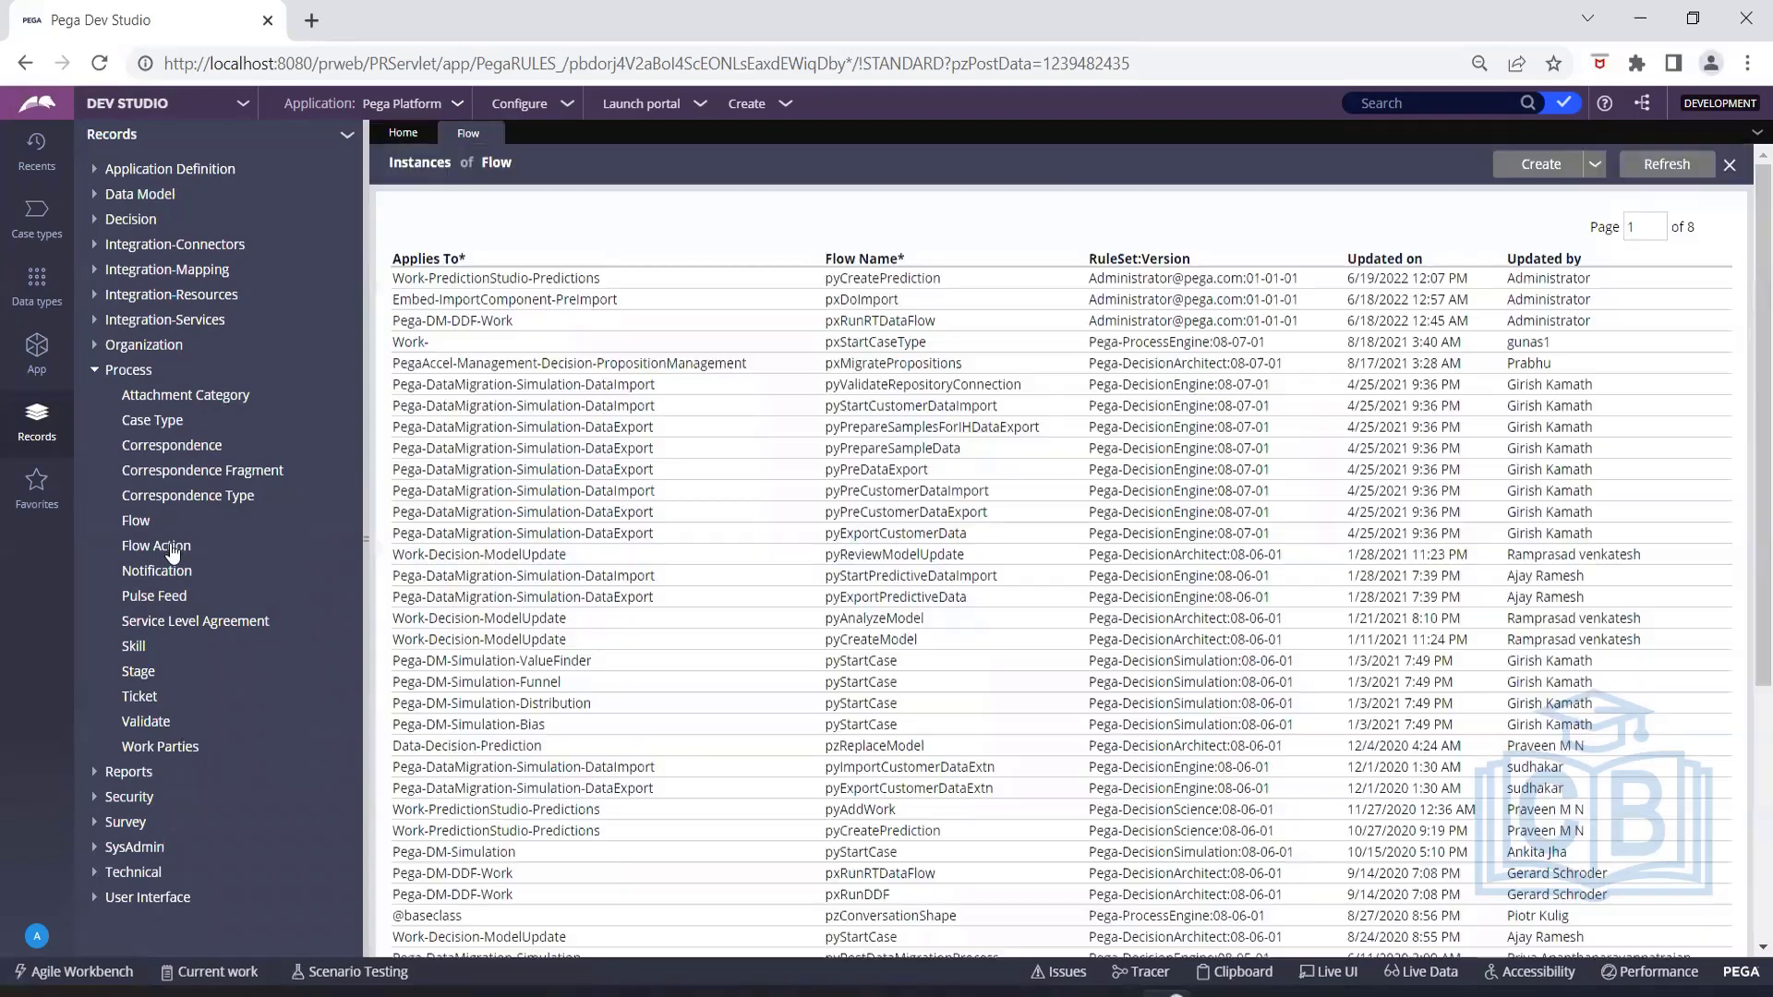
{"action": "scroll", "coordinate": [710, 873], "scroll_direction": "down", "scroll_amount": 1}
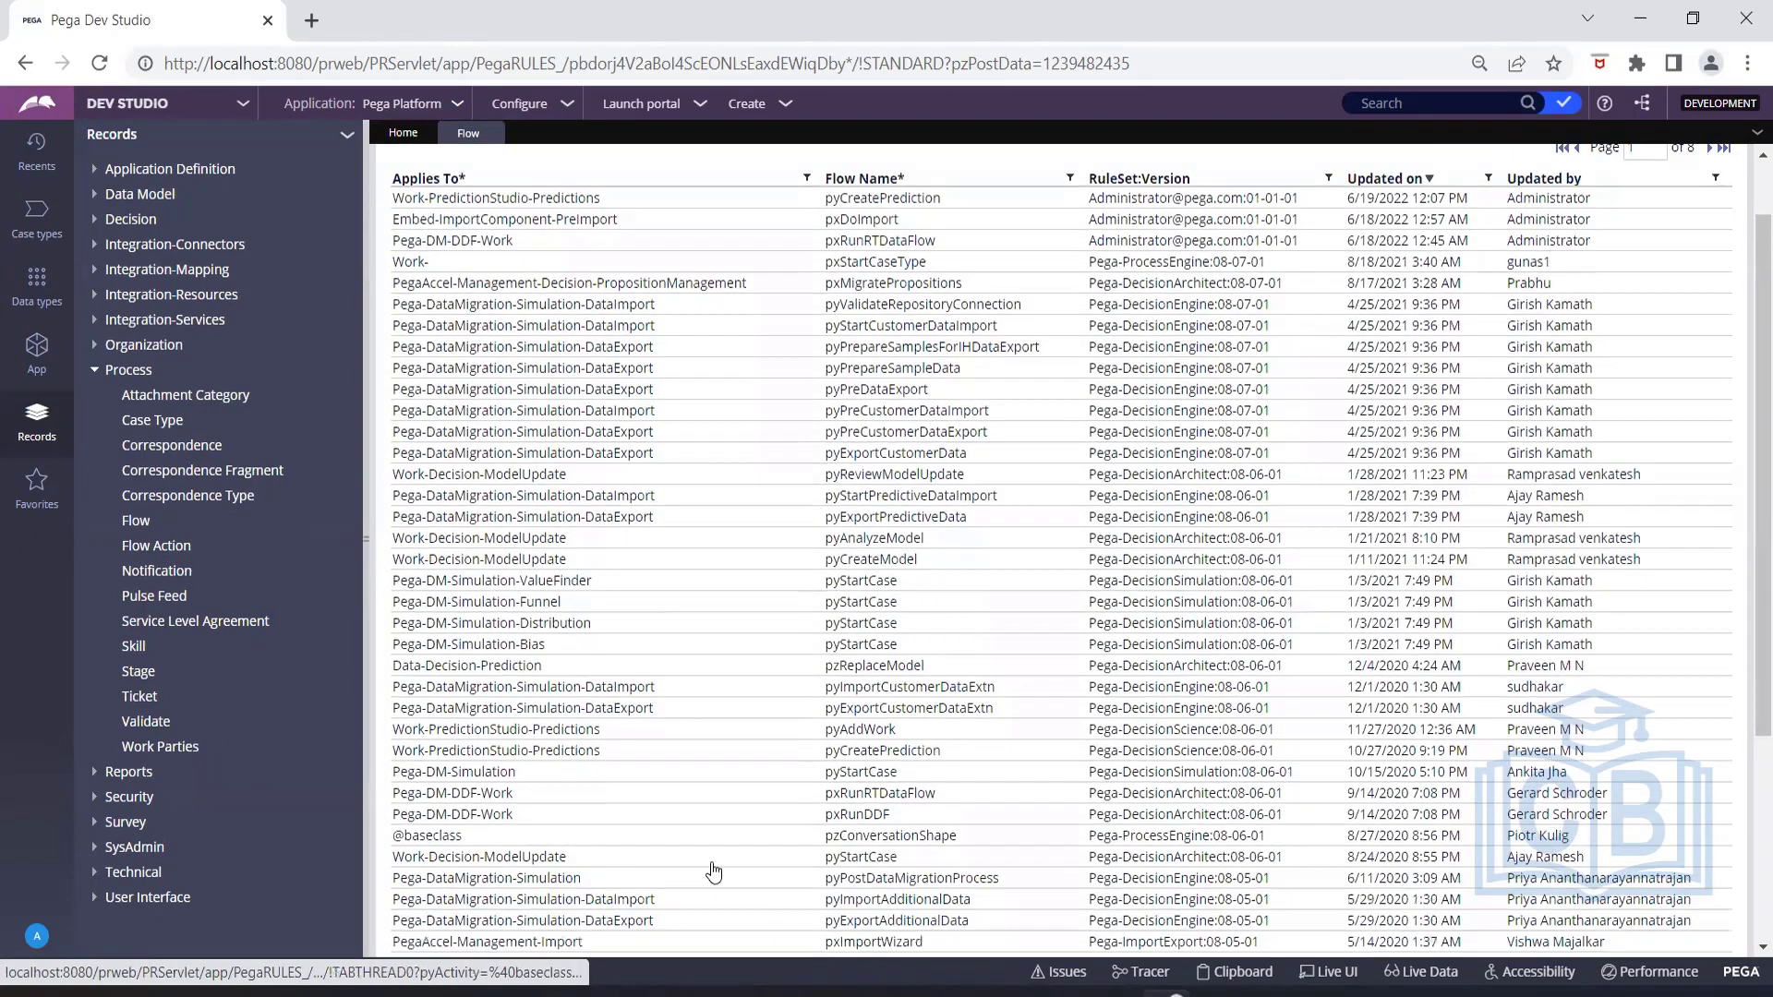
{"action": "left_click", "coordinate": [575, 750]}
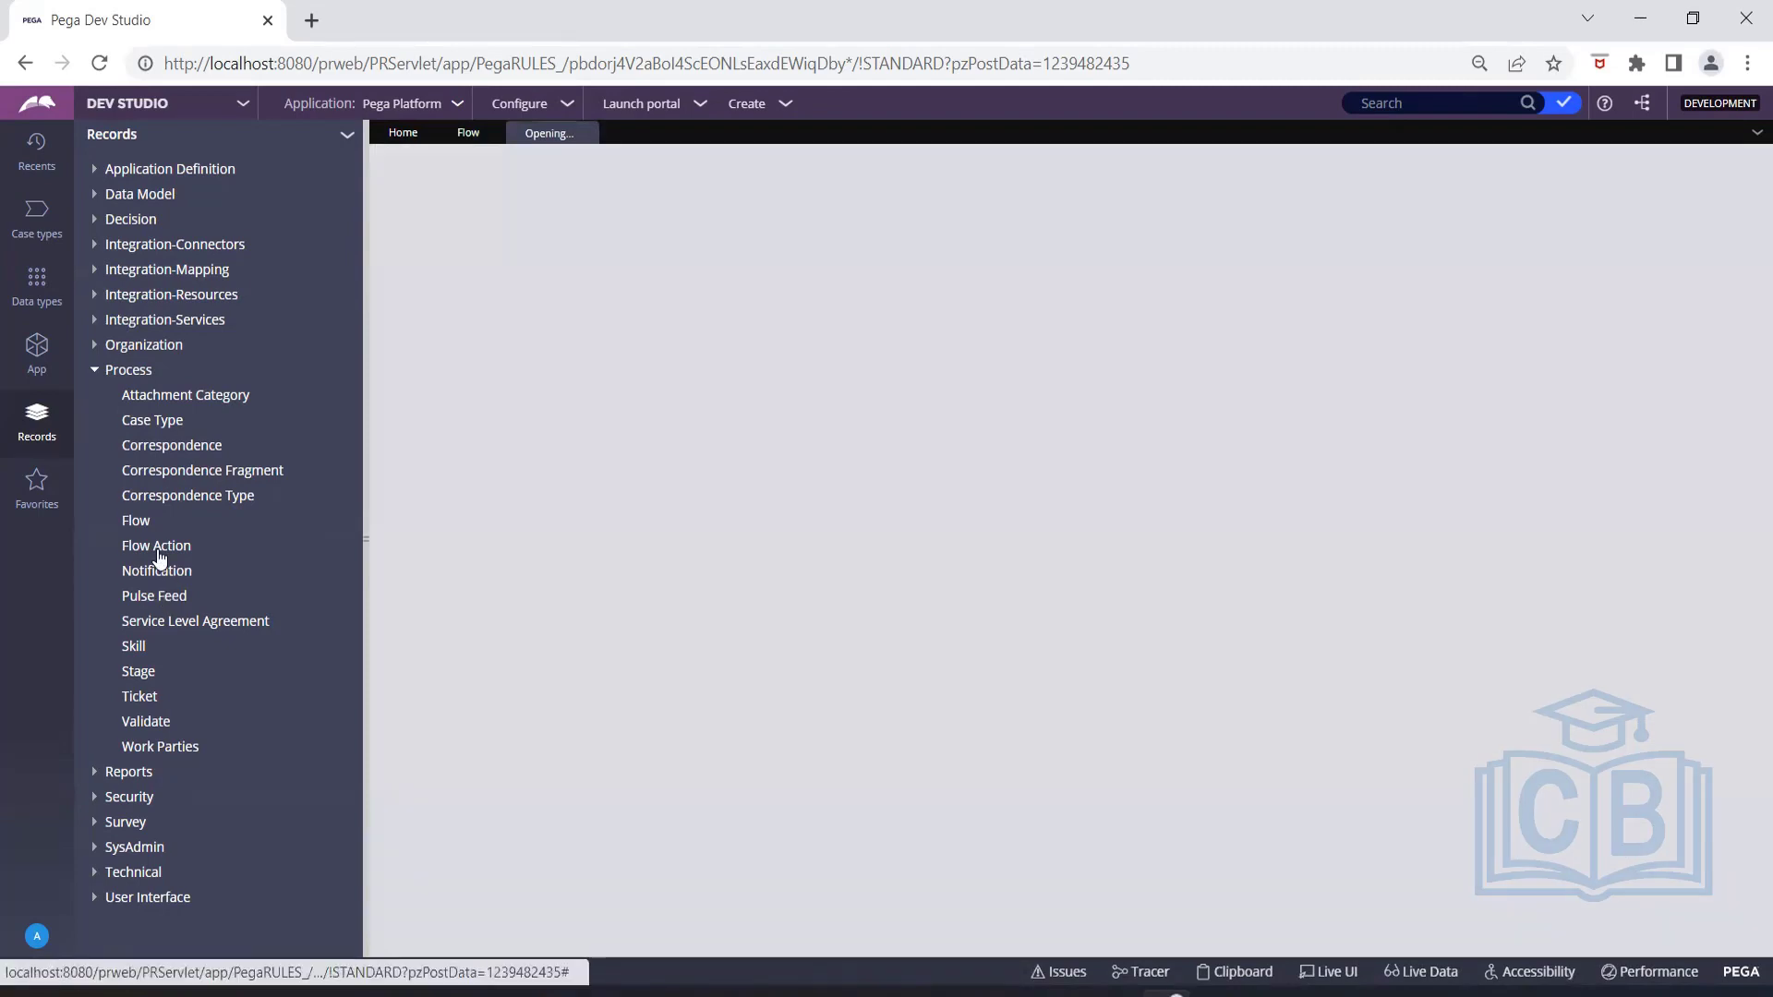
{"action": "left_click", "coordinate": [157, 546]}
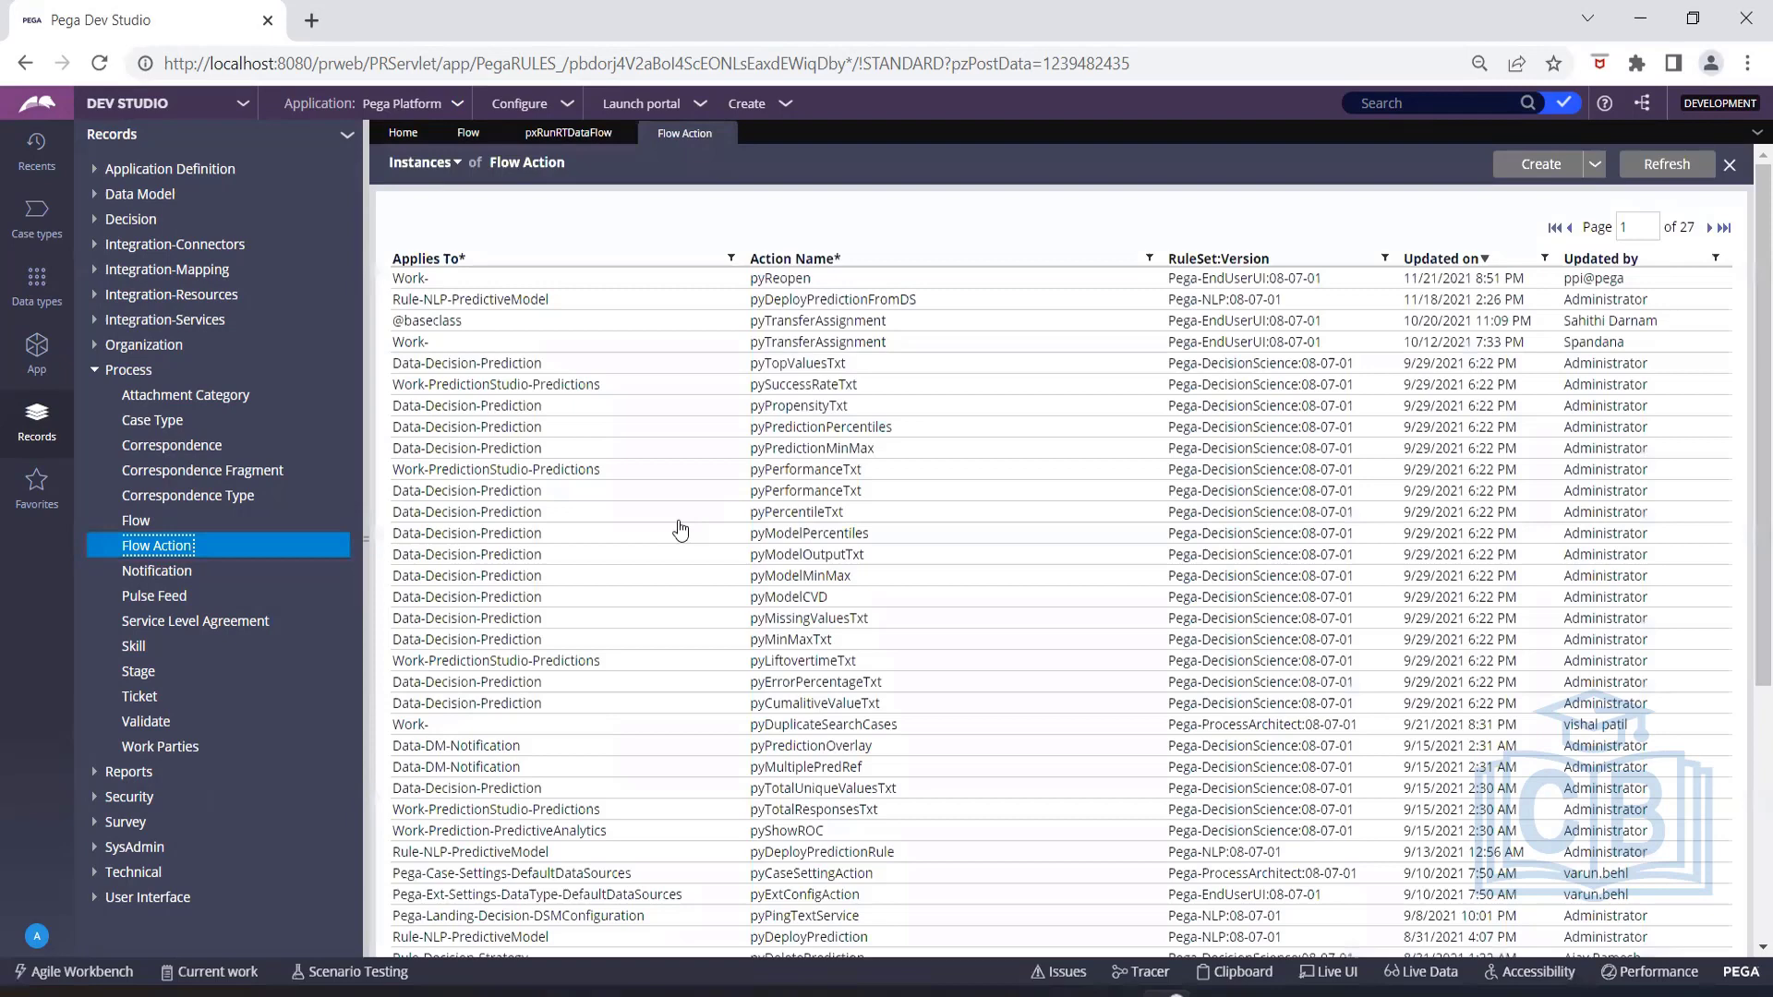
{"action": "left_click", "coordinate": [680, 529]}
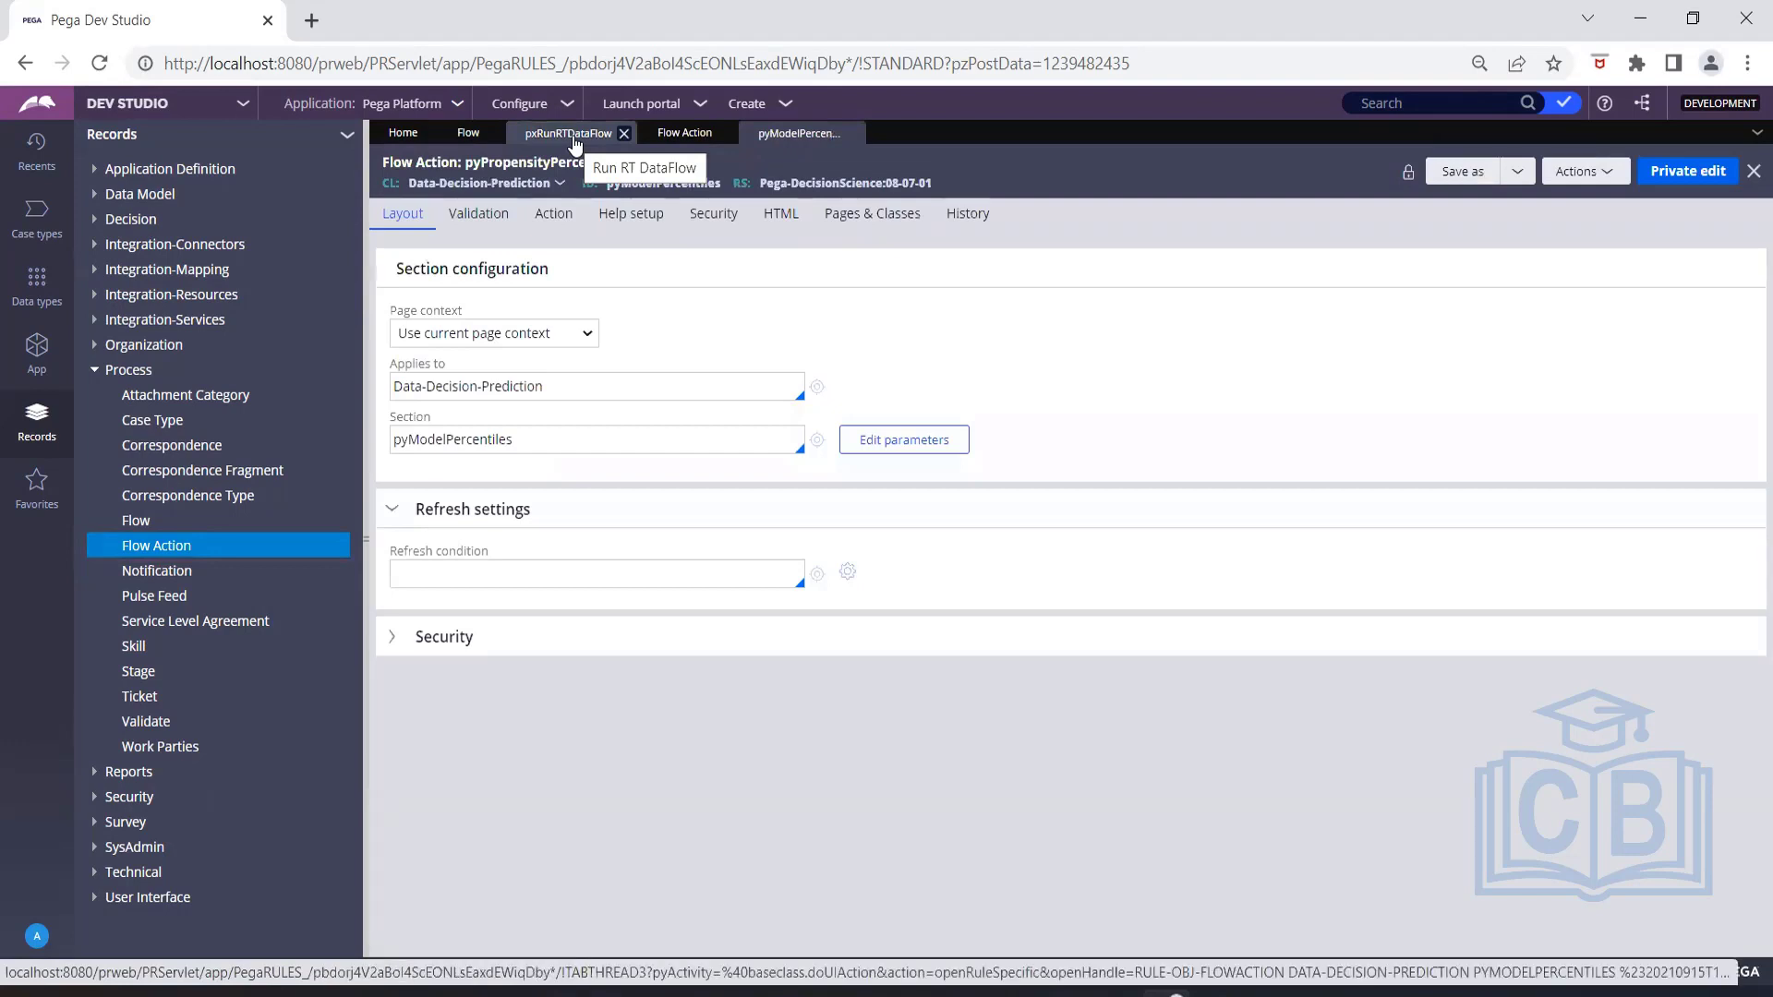
Open the pzReview flow action from the connector between Review Item and the end shape in the pxRunRTDataFlow diagram.
{"action": "left_click", "coordinate": [572, 139]}
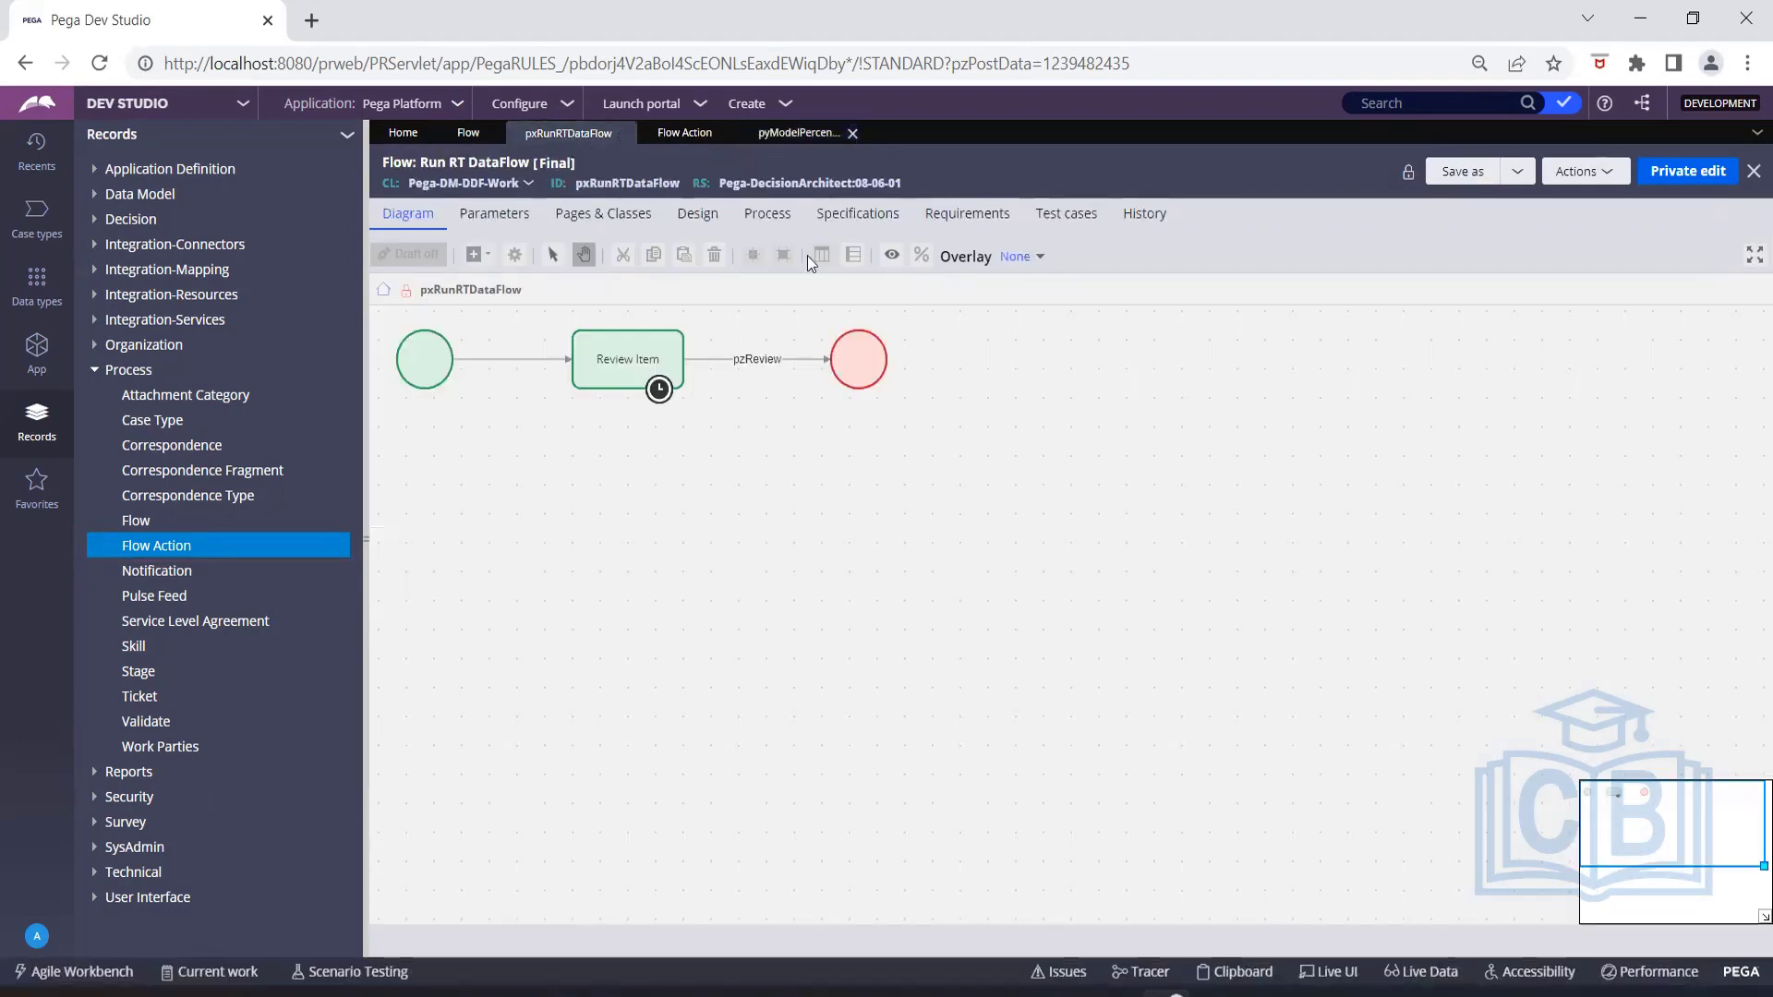
{"action": "double_click", "coordinate": [748, 367]}
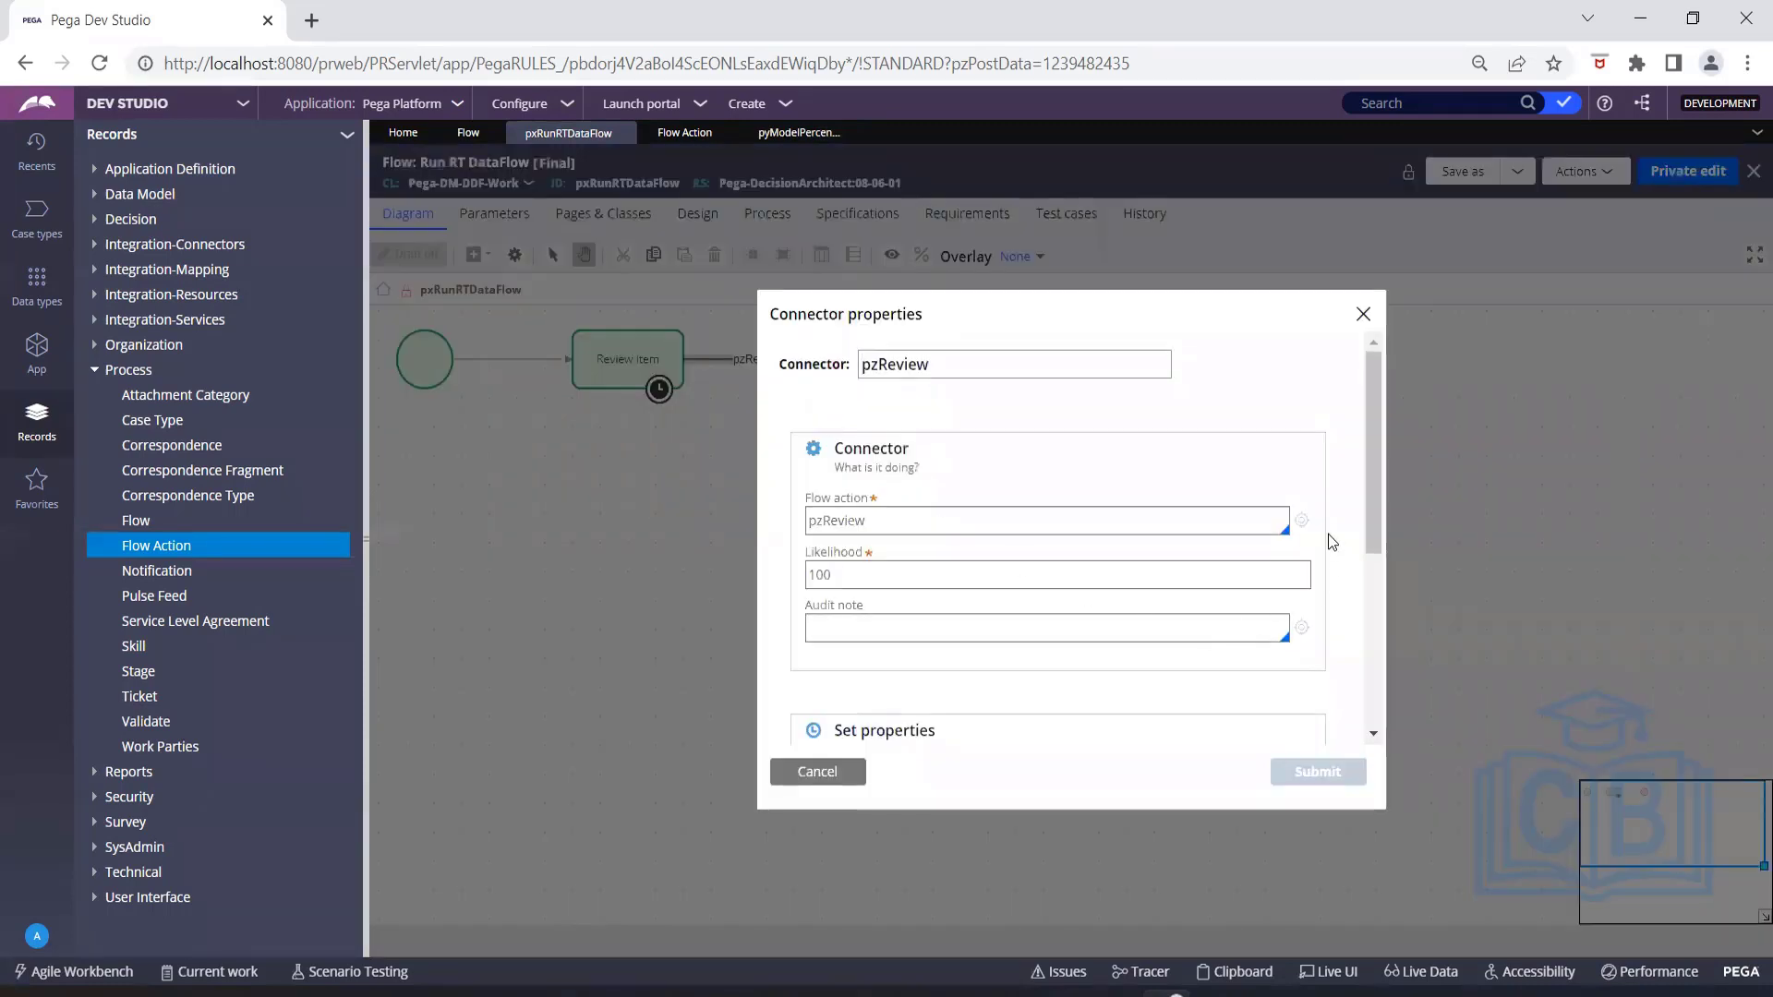
{"action": "left_click", "coordinate": [1302, 520]}
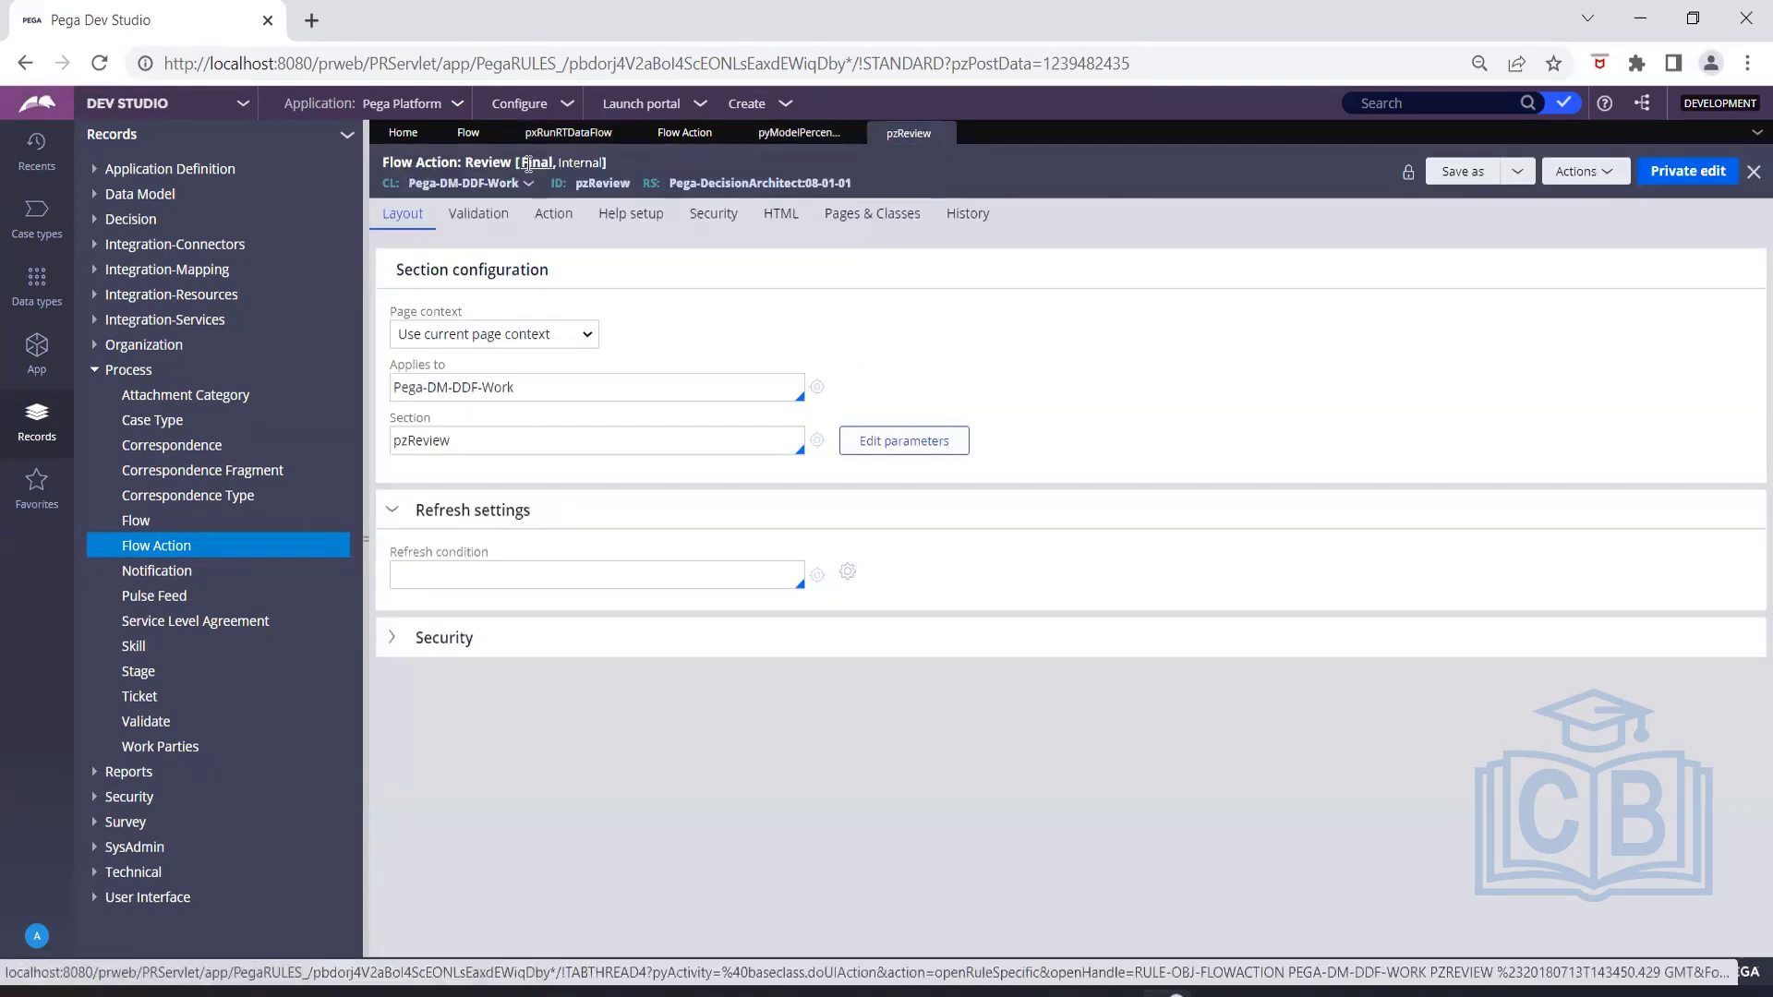
{"action": "left_click", "coordinate": [558, 135]}
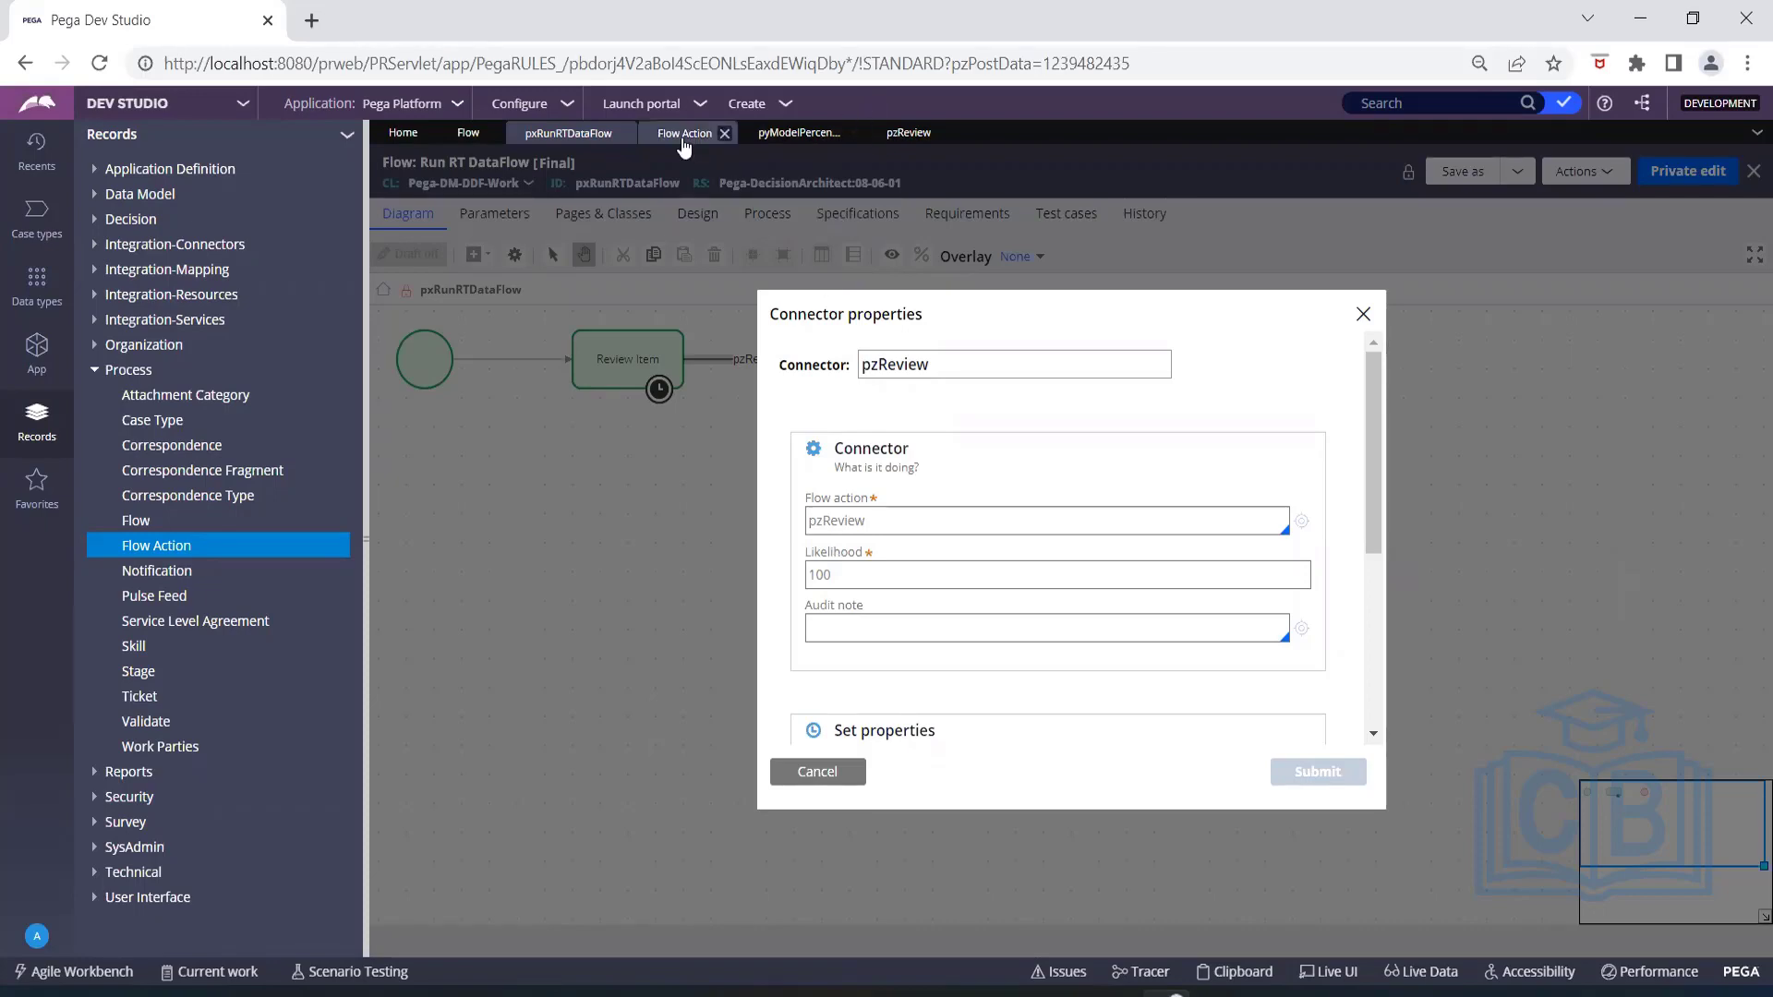
{"action": "left_click", "coordinate": [905, 132]}
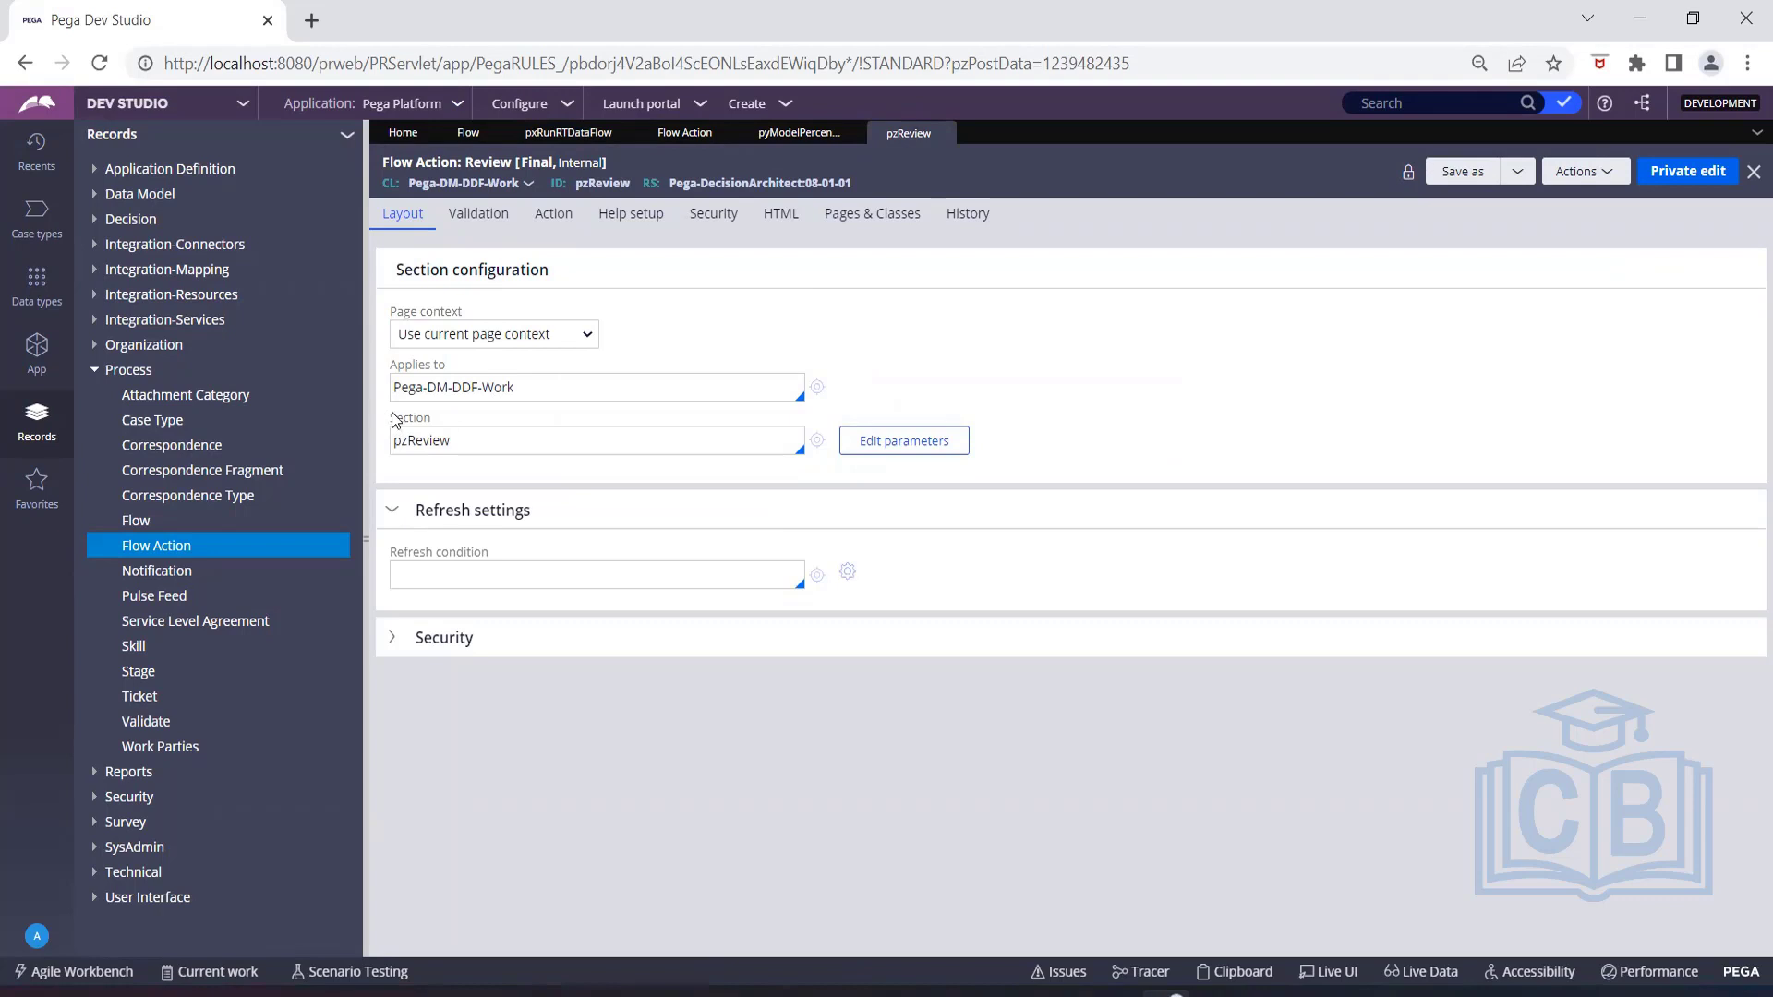
Open the pzReview section referenced in the Review flow action's section configuration.
{"action": "left_click_drag", "start_coordinate": [389, 417], "coordinate": [437, 420]}
{"action": "left_click", "coordinate": [463, 416]}
{"action": "left_click", "coordinate": [819, 444]}
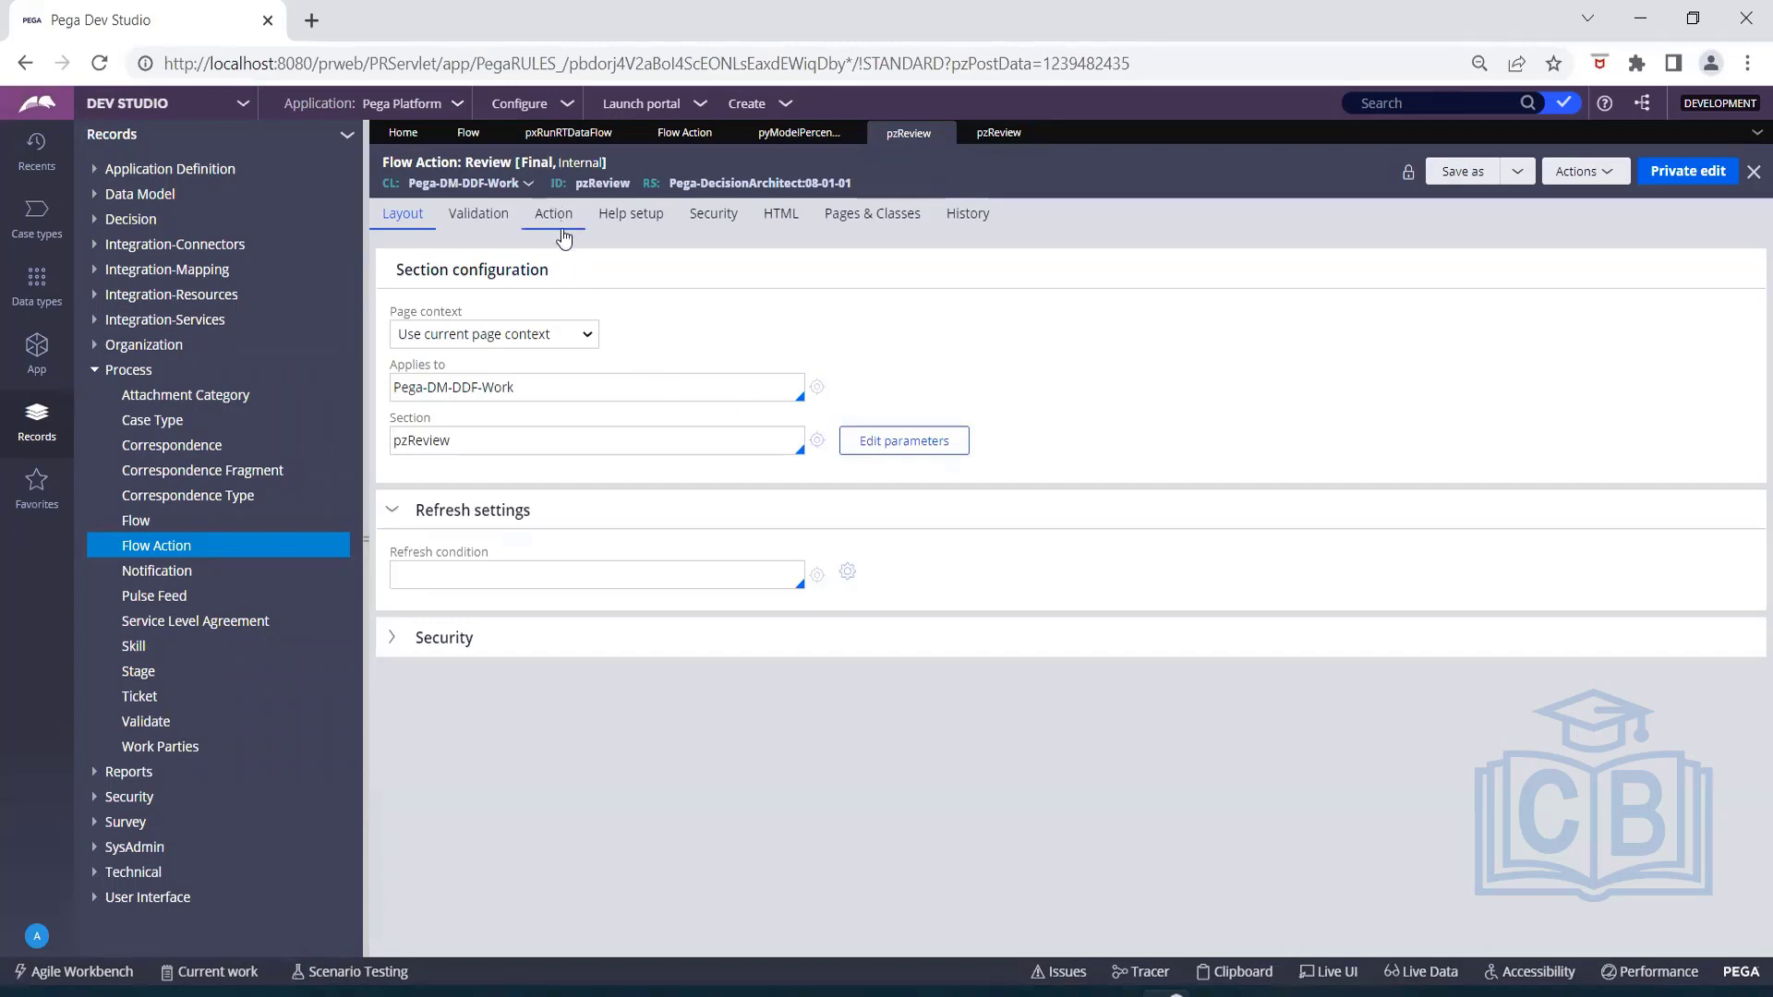
Examine the data transform and activity settings for pre-processing and post-processing in the Review flow action.
{"action": "left_click", "coordinate": [556, 218]}
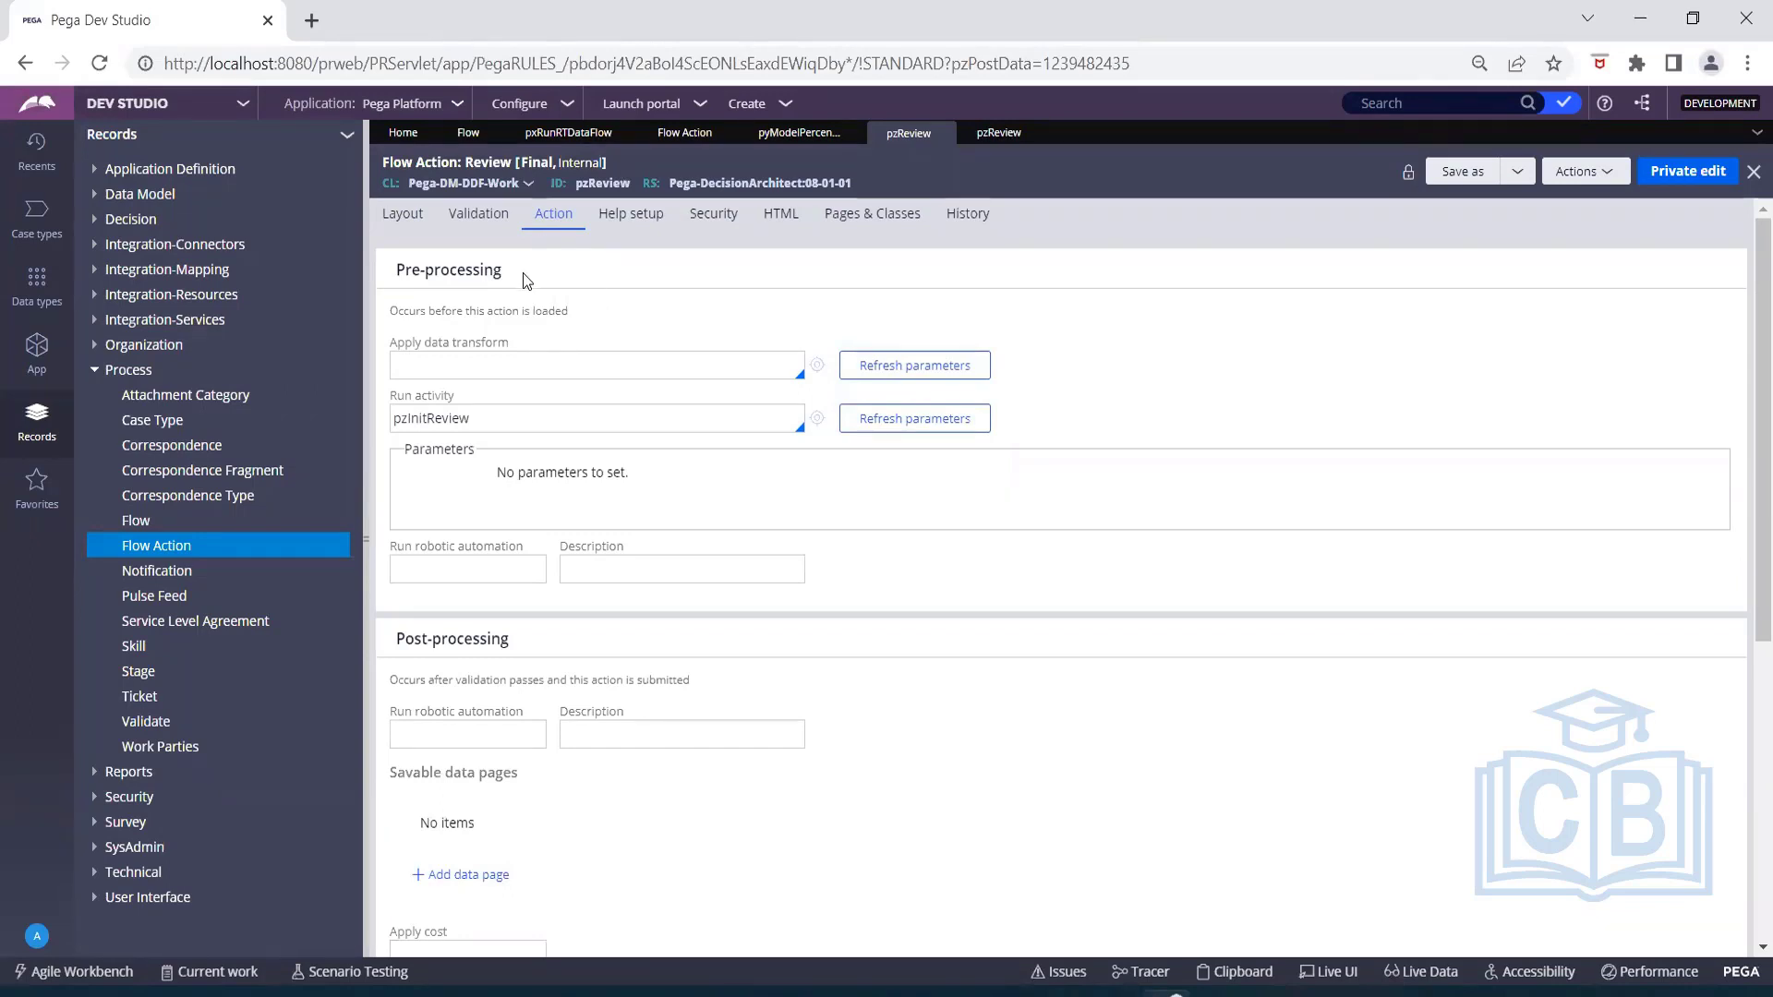
{"action": "left_click_drag", "start_coordinate": [517, 271], "coordinate": [392, 270]}
{"action": "left_click_drag", "start_coordinate": [514, 640], "coordinate": [389, 651]}
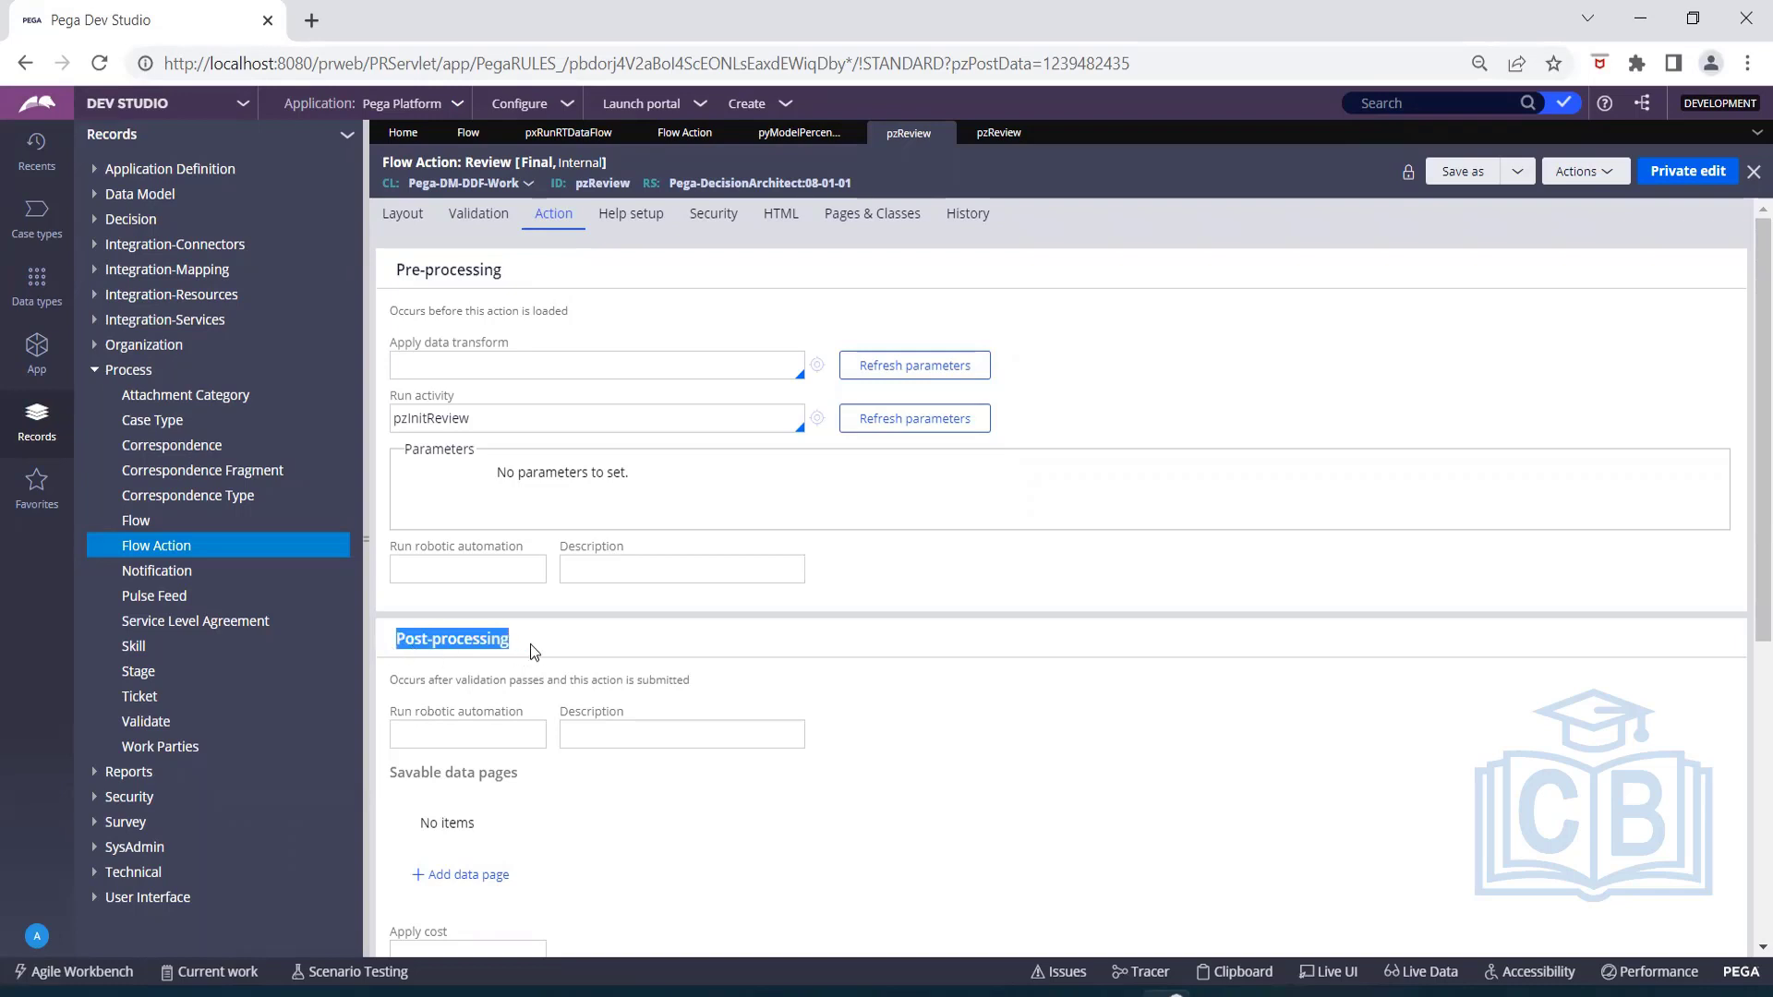
{"action": "left_click_drag", "start_coordinate": [511, 342], "coordinate": [432, 340]}
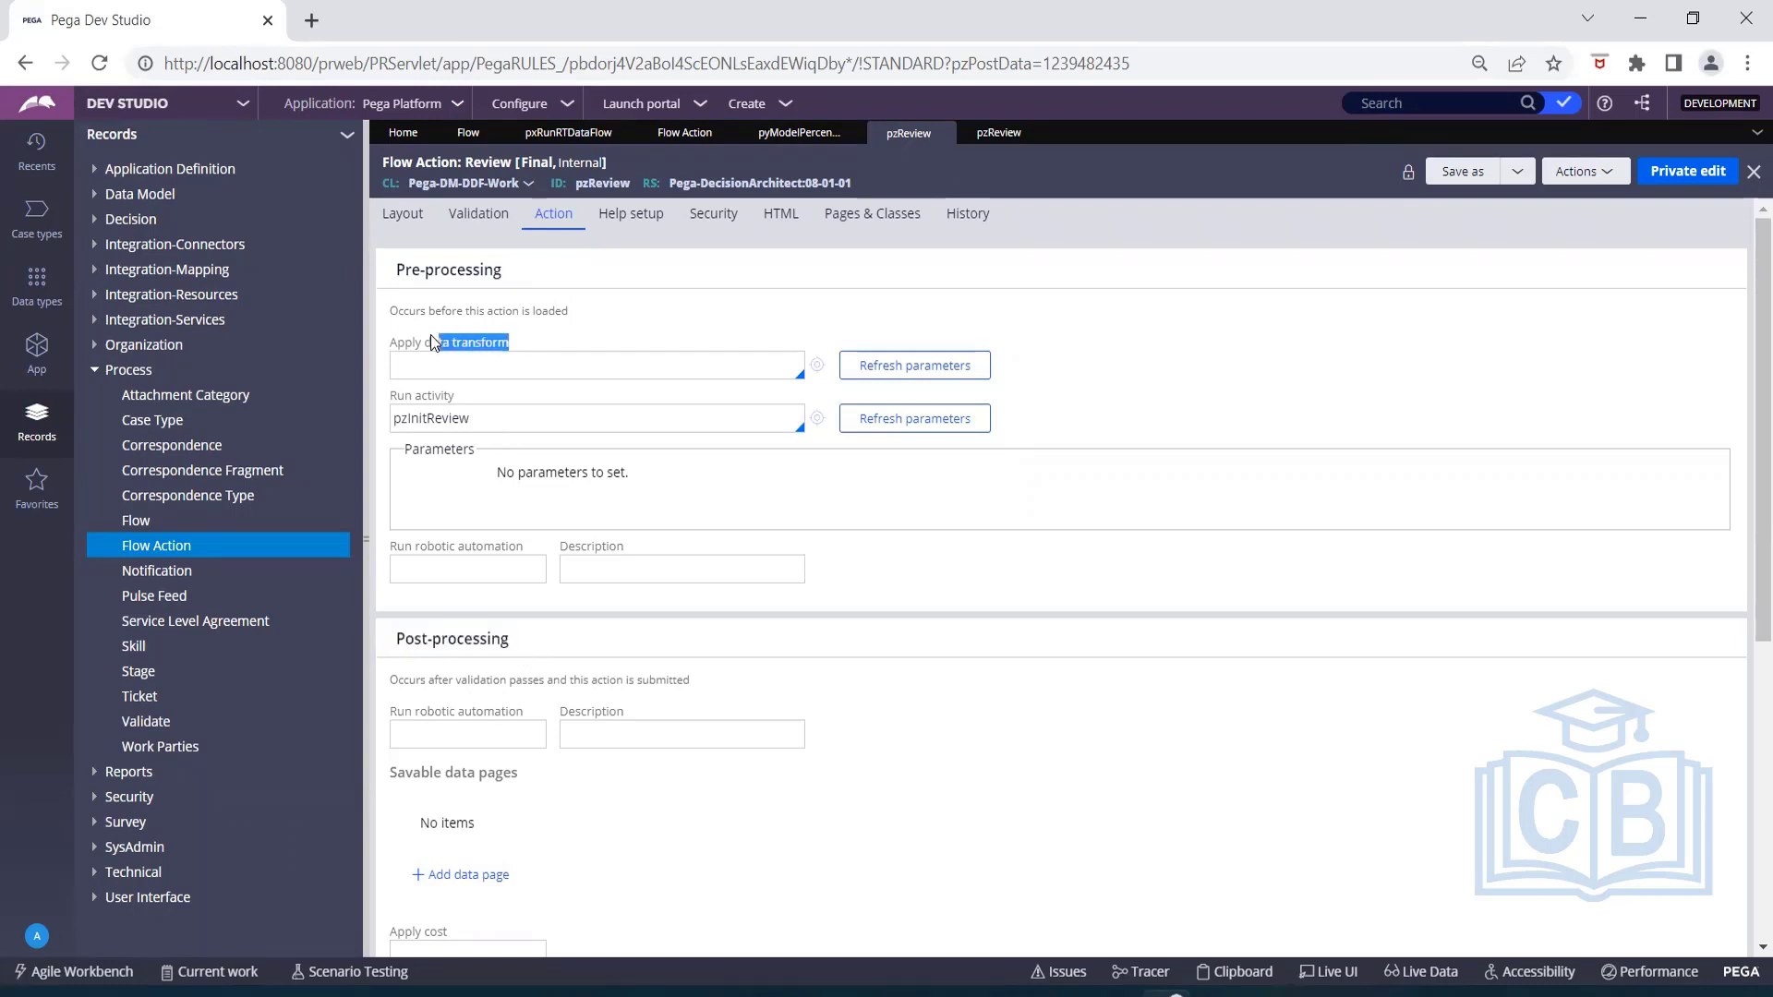
{"action": "left_click", "coordinate": [462, 397]}
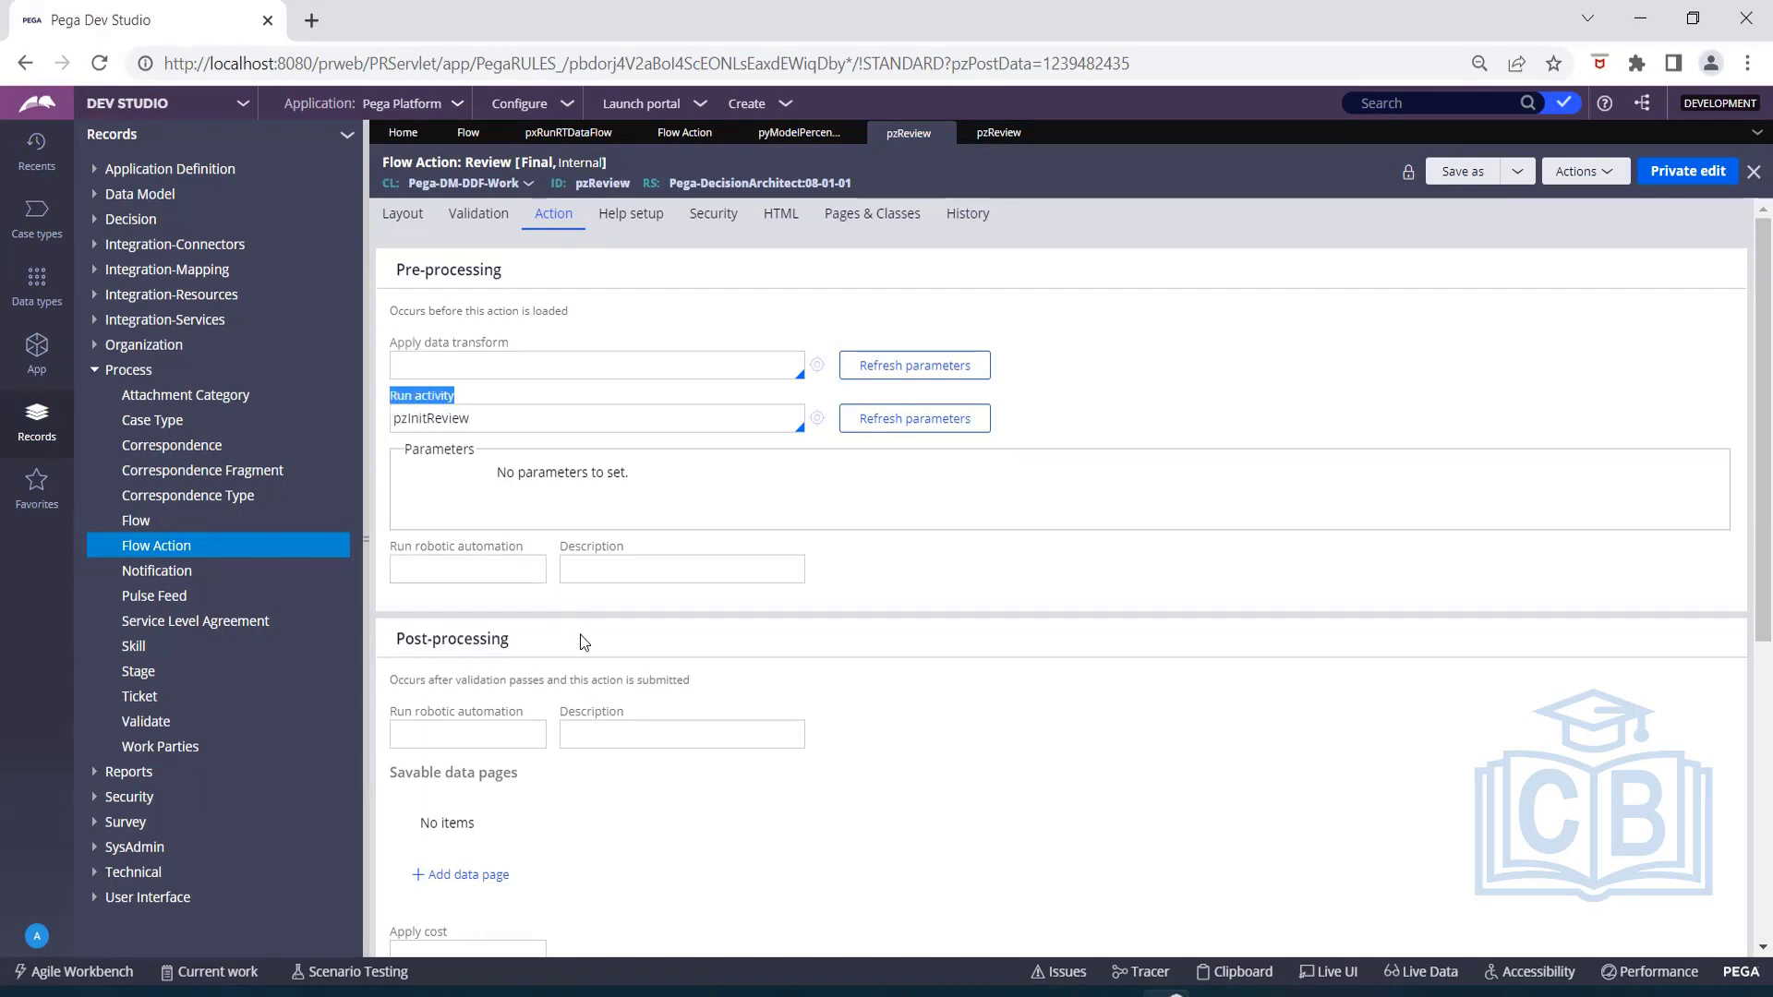
{"action": "scroll", "coordinate": [578, 641], "scroll_direction": "down", "scroll_amount": 4}
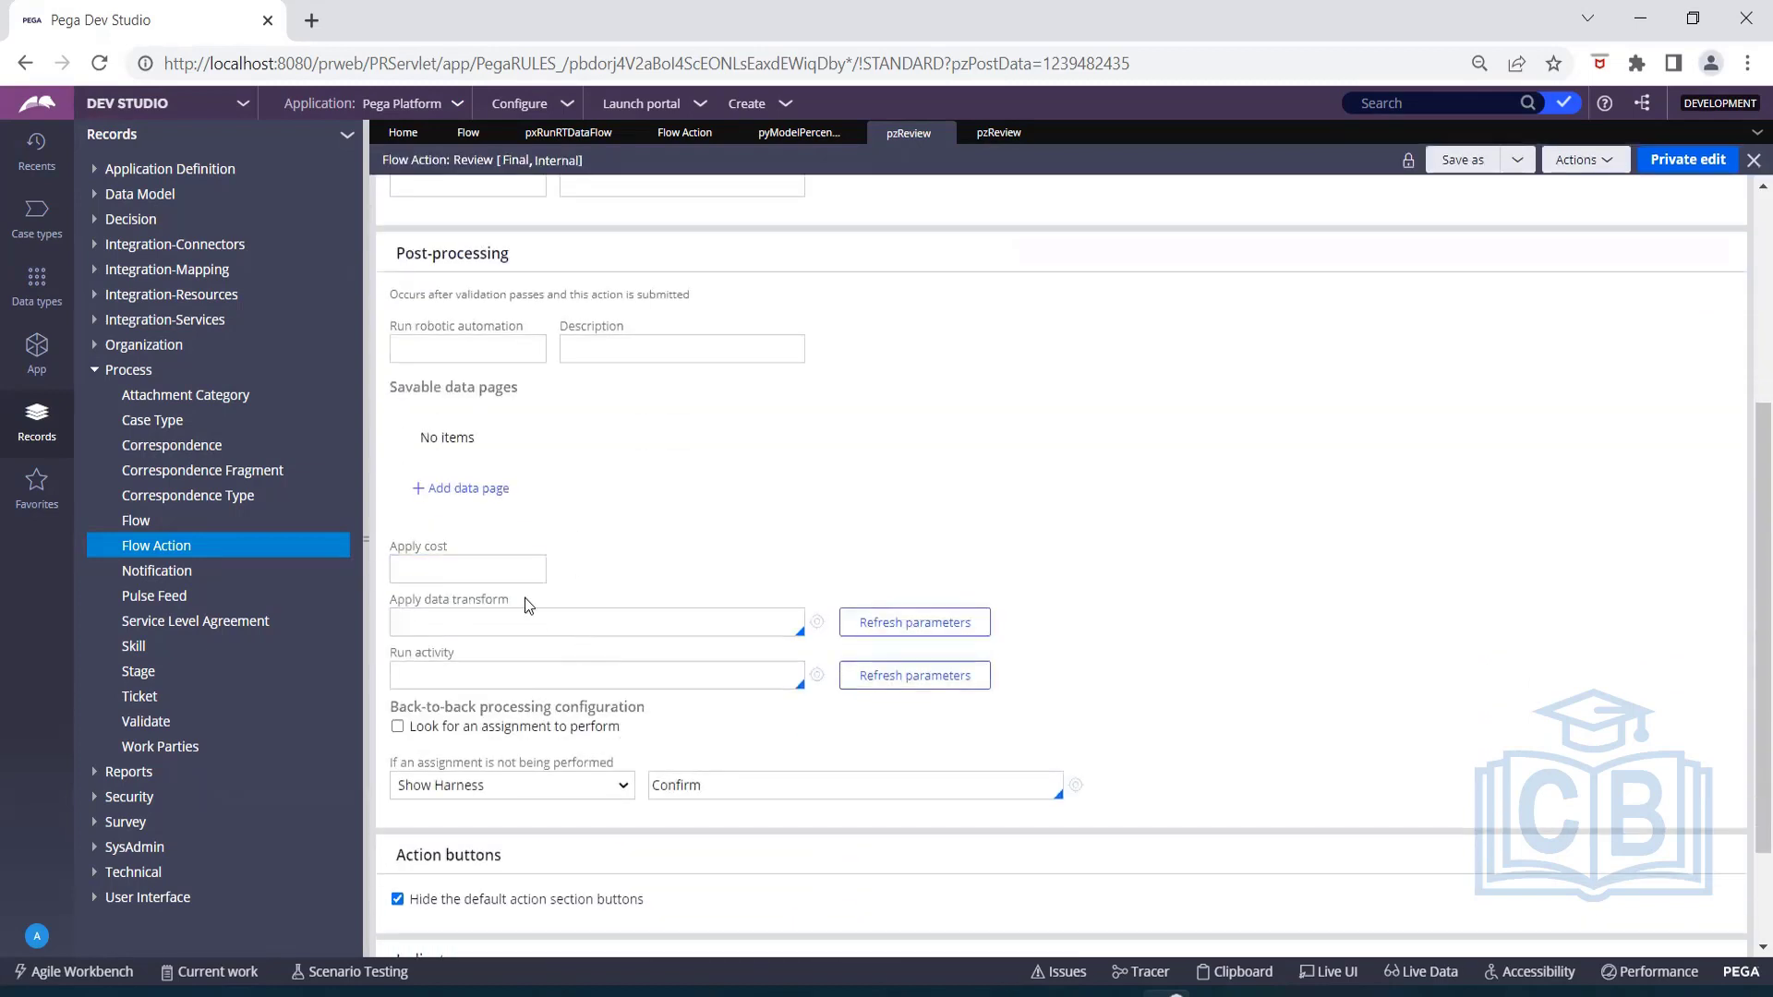
{"action": "left_click_drag", "start_coordinate": [523, 596], "coordinate": [391, 657]}
{"action": "left_click", "coordinate": [621, 576]}
{"action": "scroll", "coordinate": [622, 573], "scroll_direction": "up", "scroll_amount": 2}
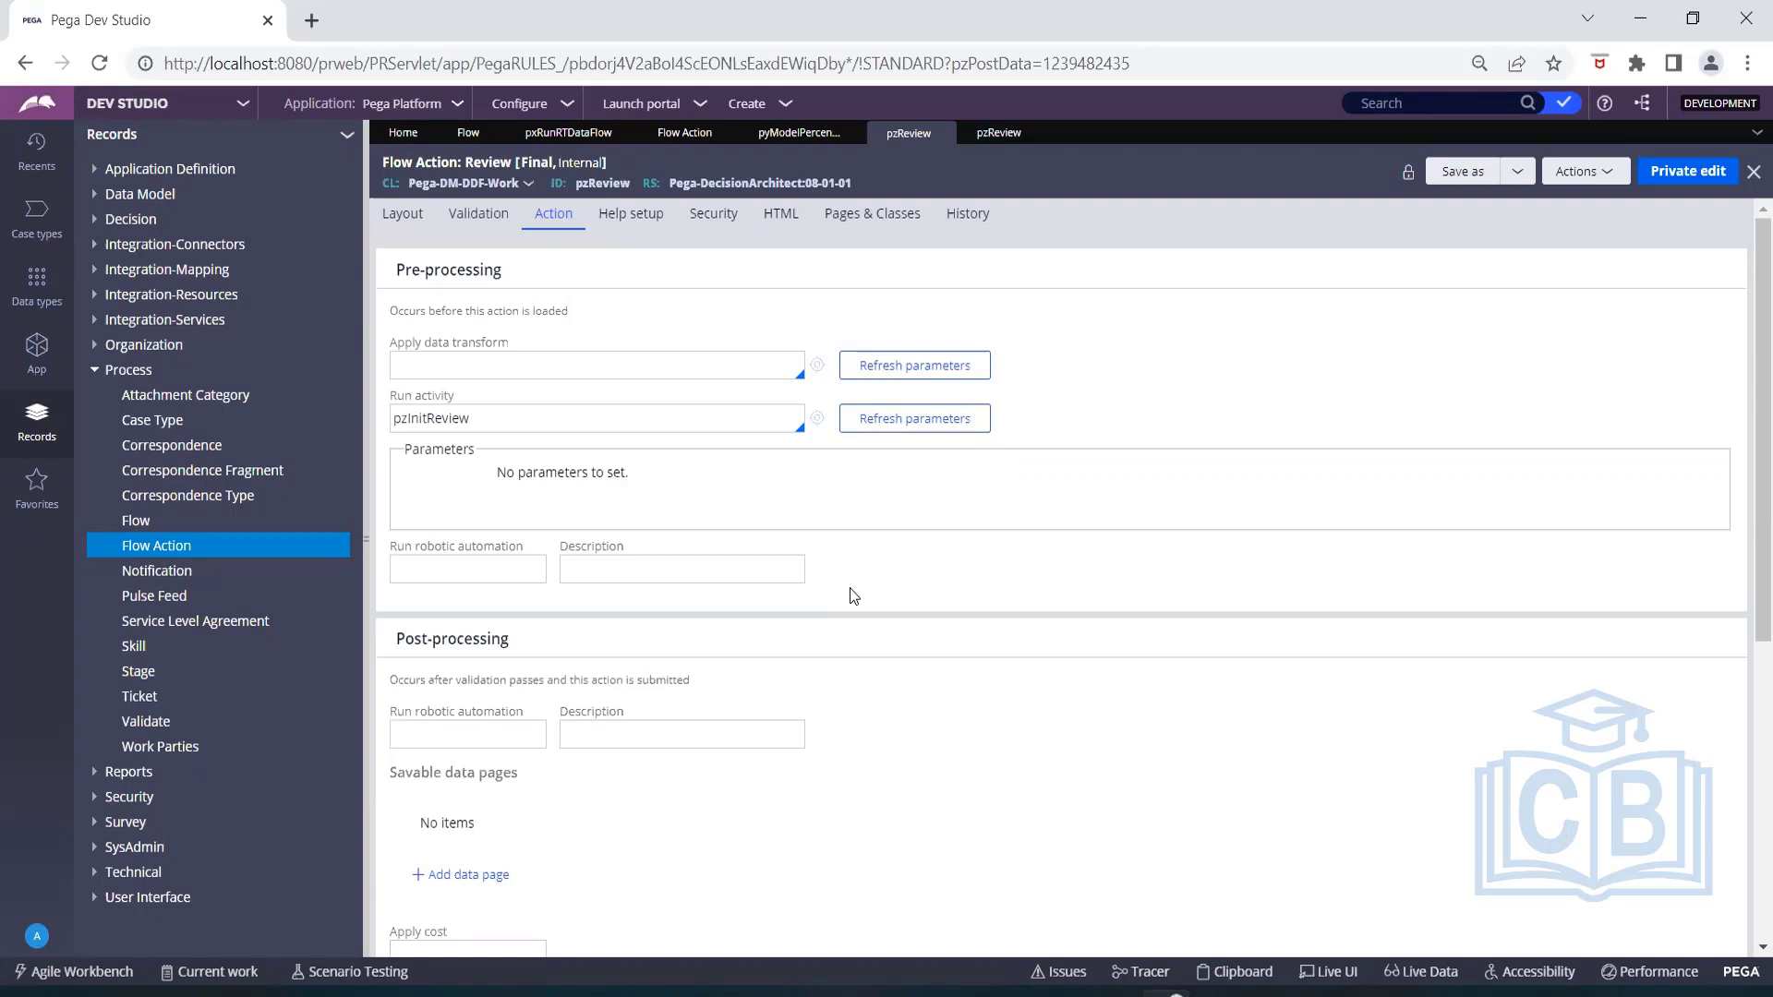
Review the validation criteria and the layout's section configuration of the Review flow action.
{"action": "left_click", "coordinate": [513, 216]}
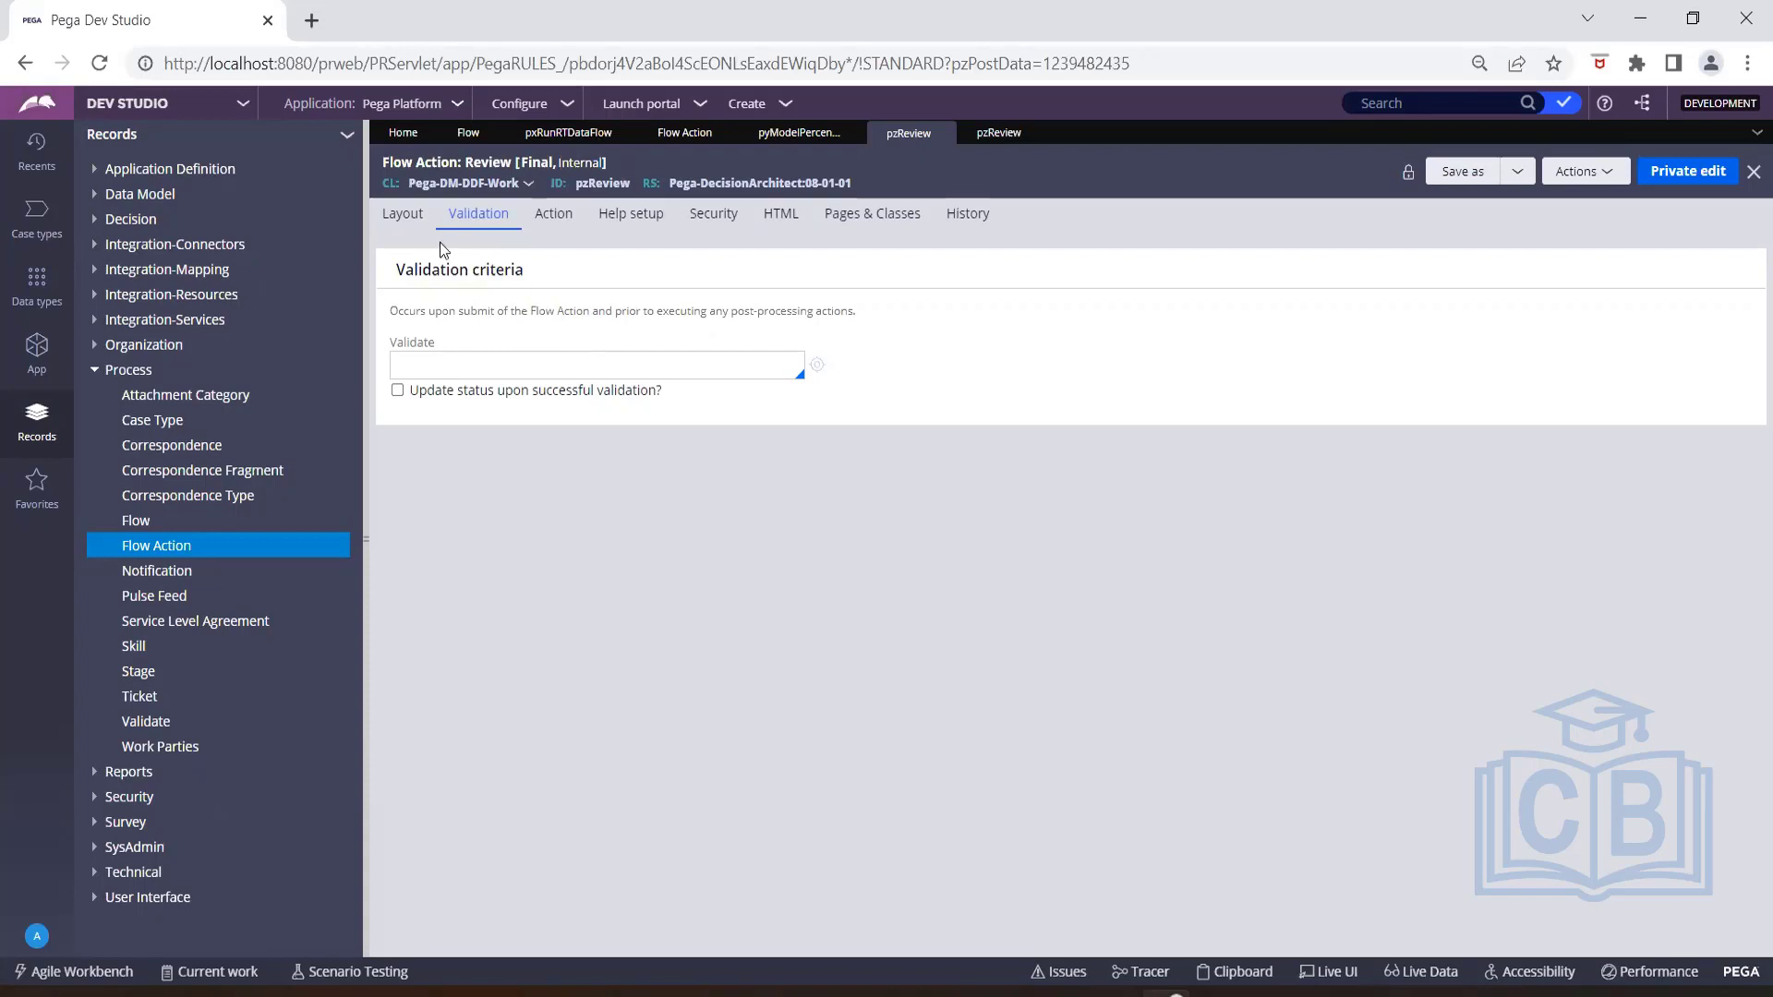
{"action": "left_click", "coordinate": [405, 220]}
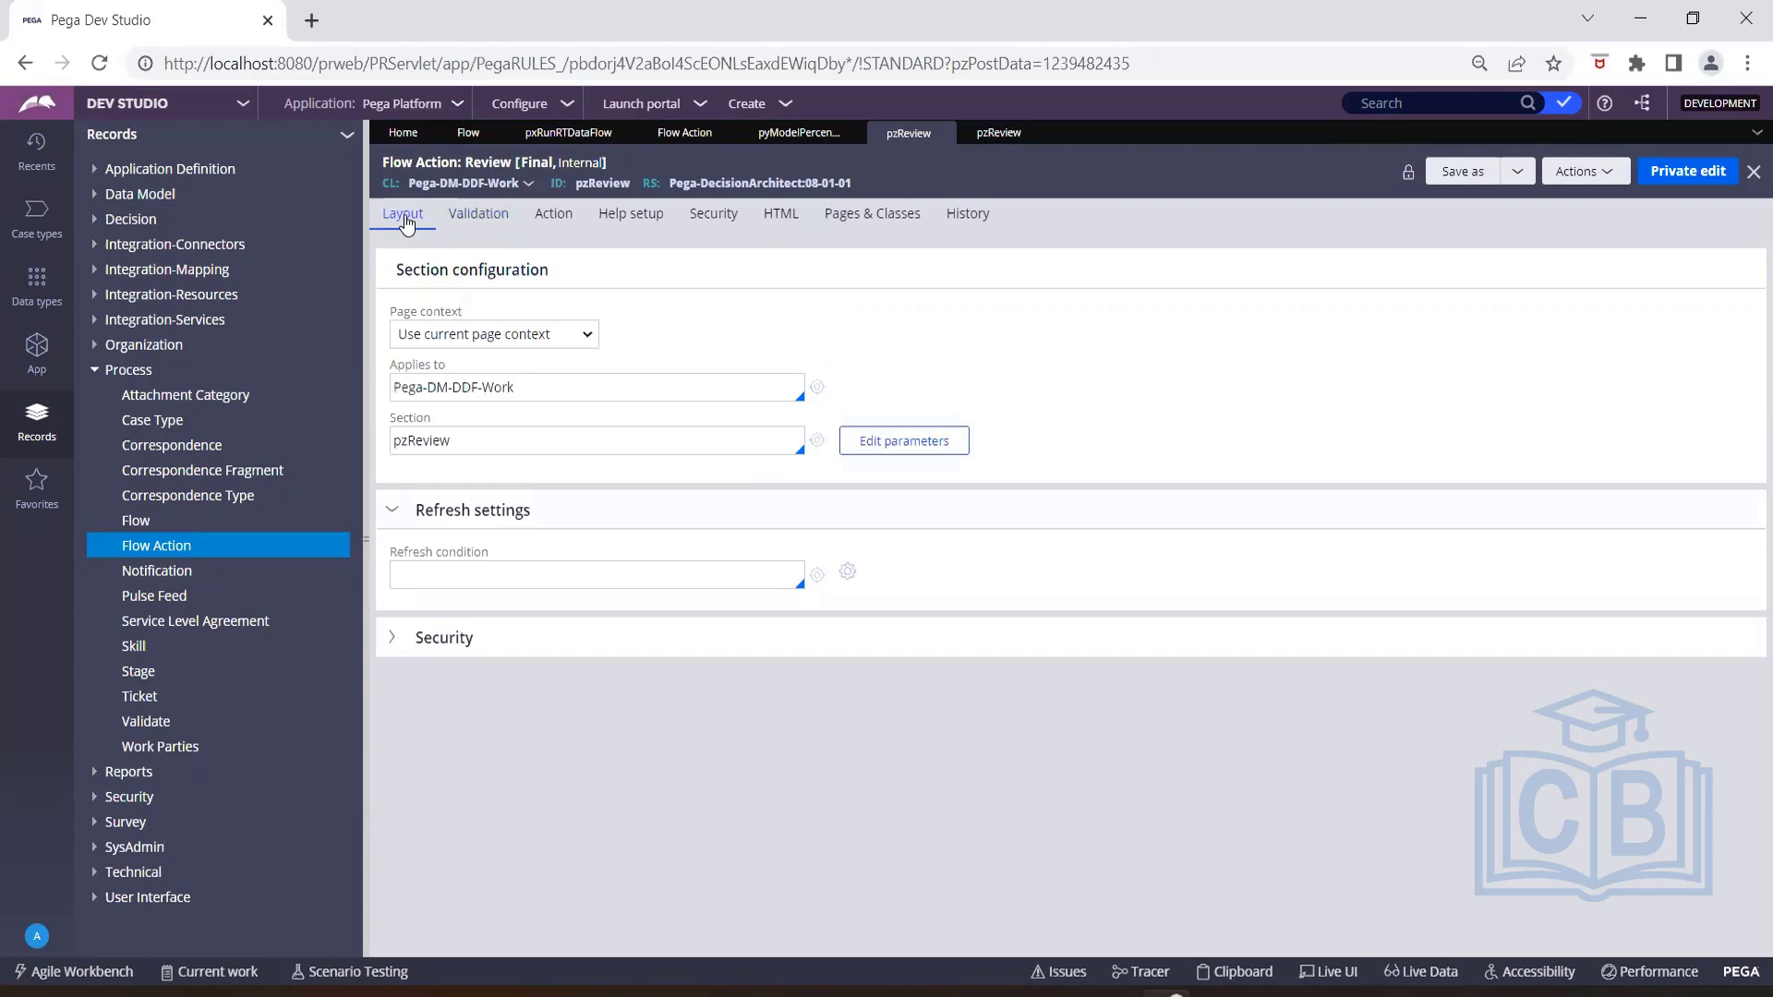
{"action": "left_click", "coordinate": [460, 222]}
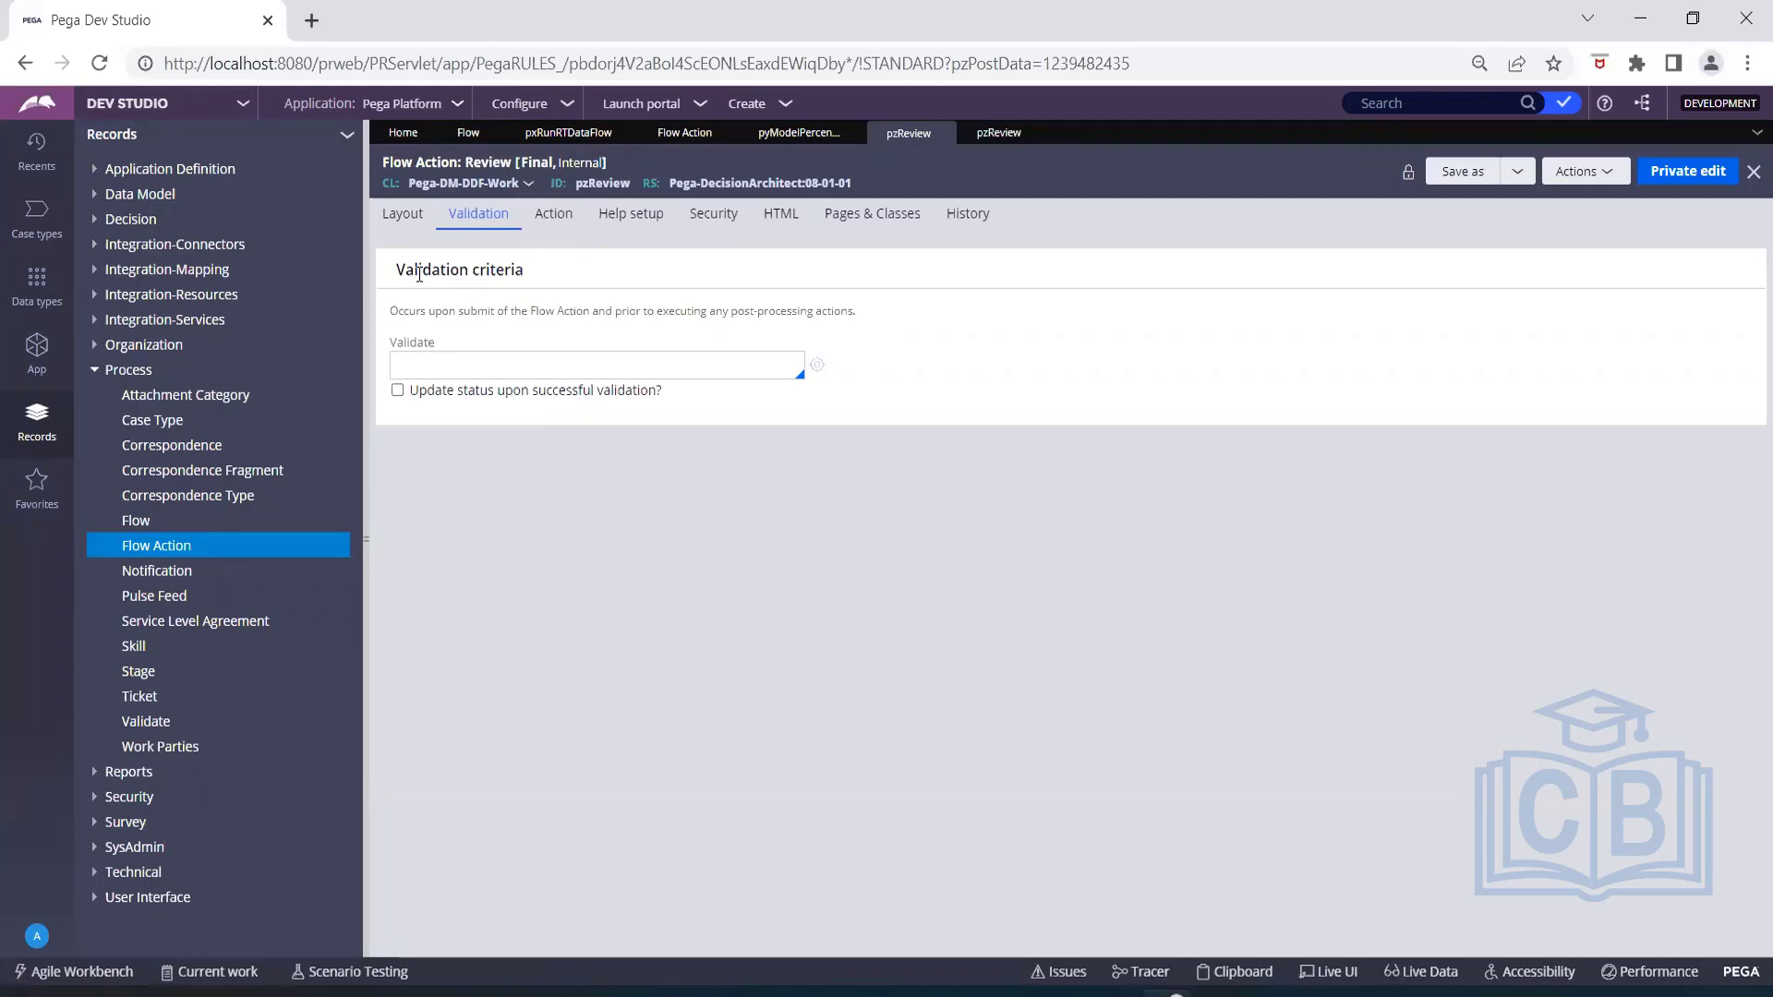
{"action": "left_click", "coordinate": [402, 215]}
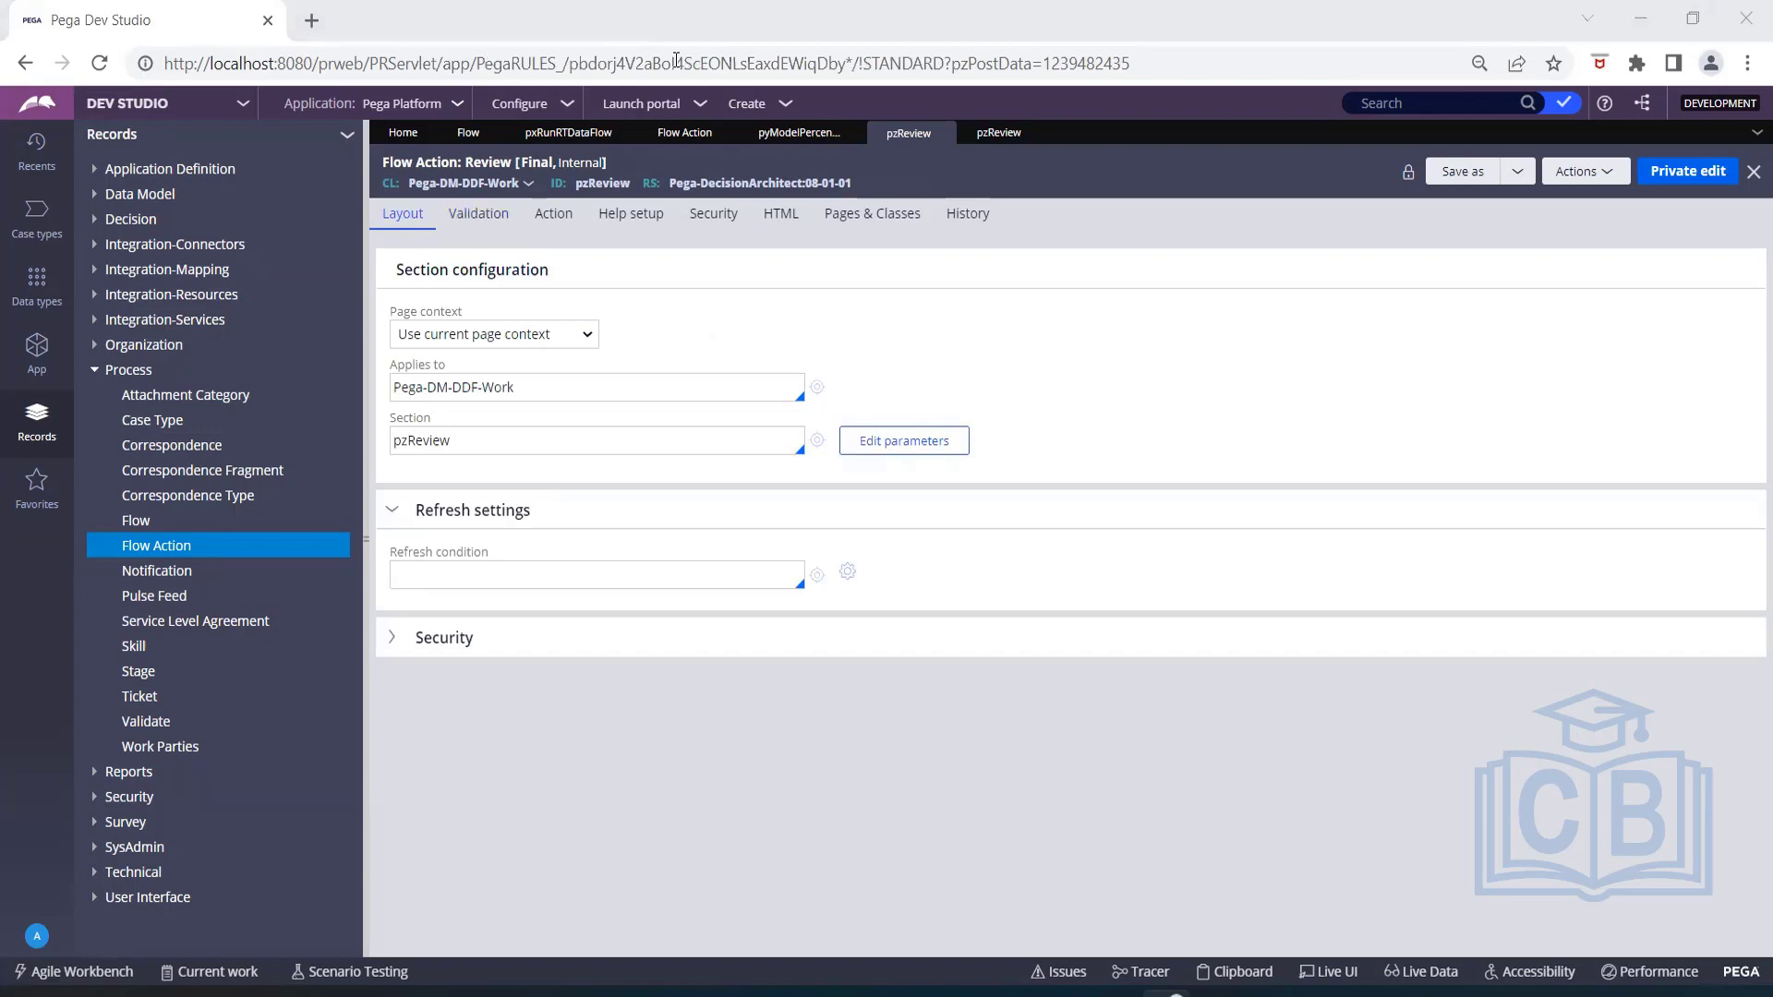
{"action": "left_click", "coordinate": [874, 226]}
{"action": "left_click", "coordinate": [415, 231]}
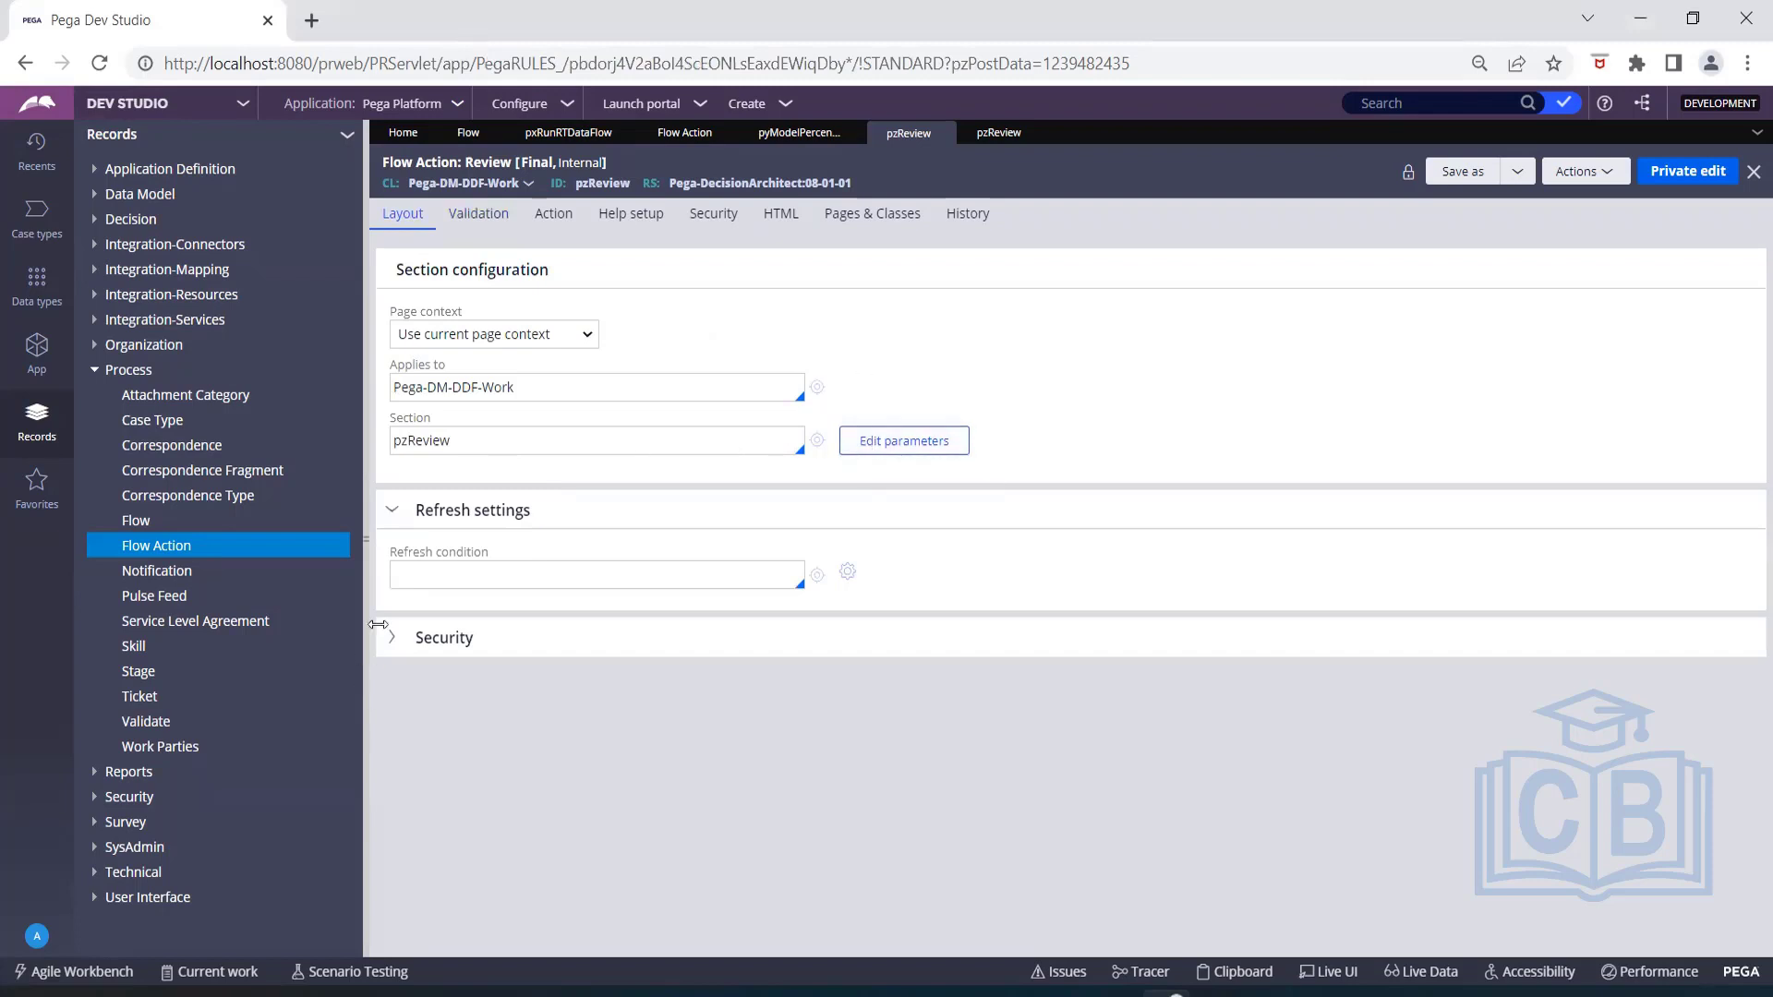
Choose OnAdd as the validate rule in the Review flow action's validation criteria and open that rule.
{"action": "left_click", "coordinate": [476, 215]}
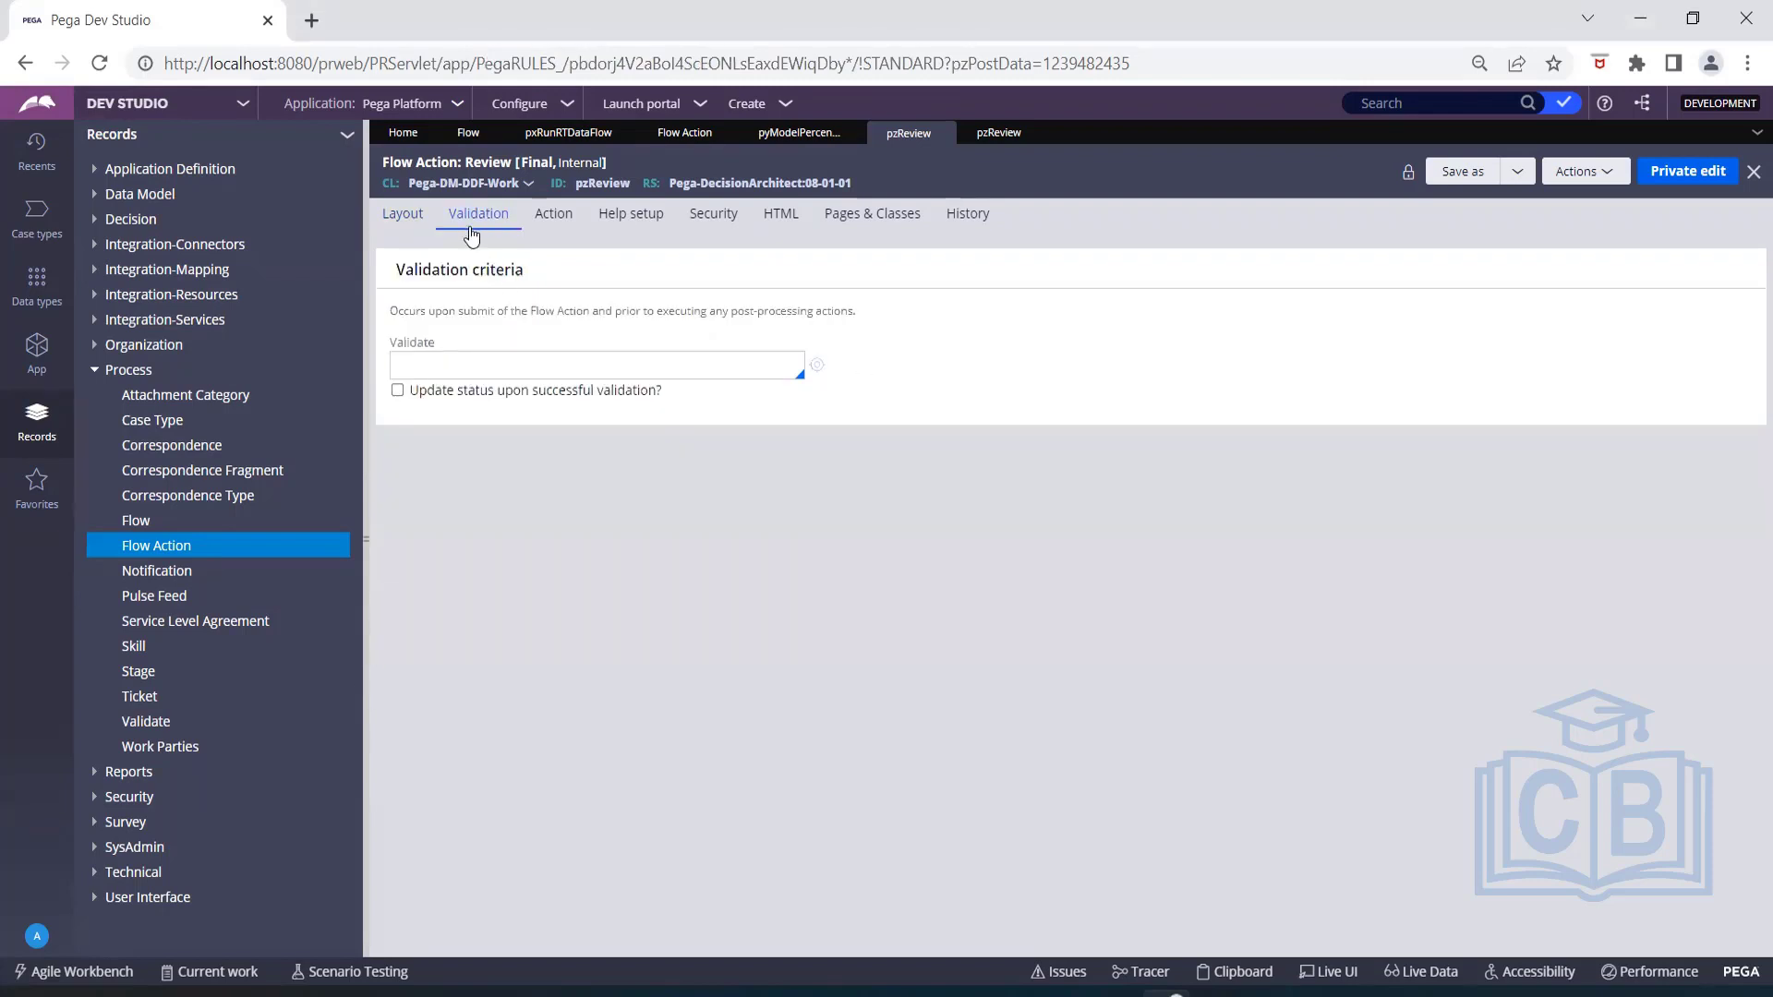
{"action": "left_click", "coordinate": [508, 365]}
{"action": "left_click", "coordinate": [600, 362]}
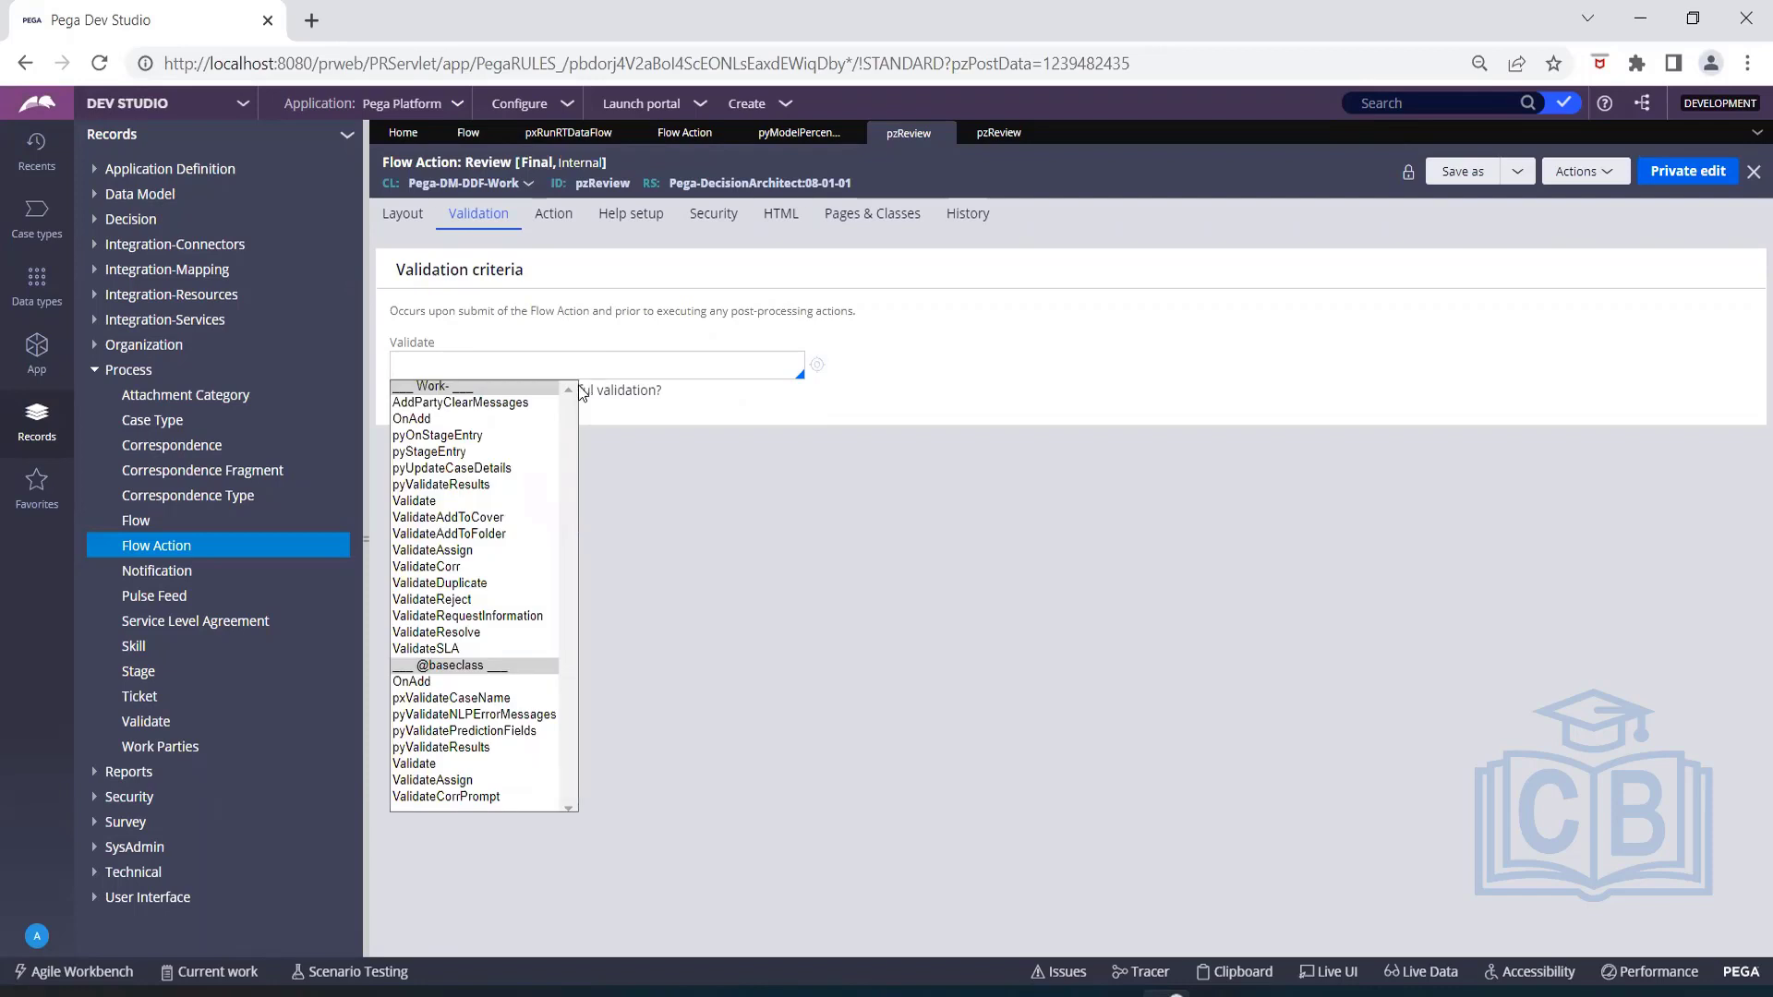
{"action": "left_click", "coordinate": [420, 422]}
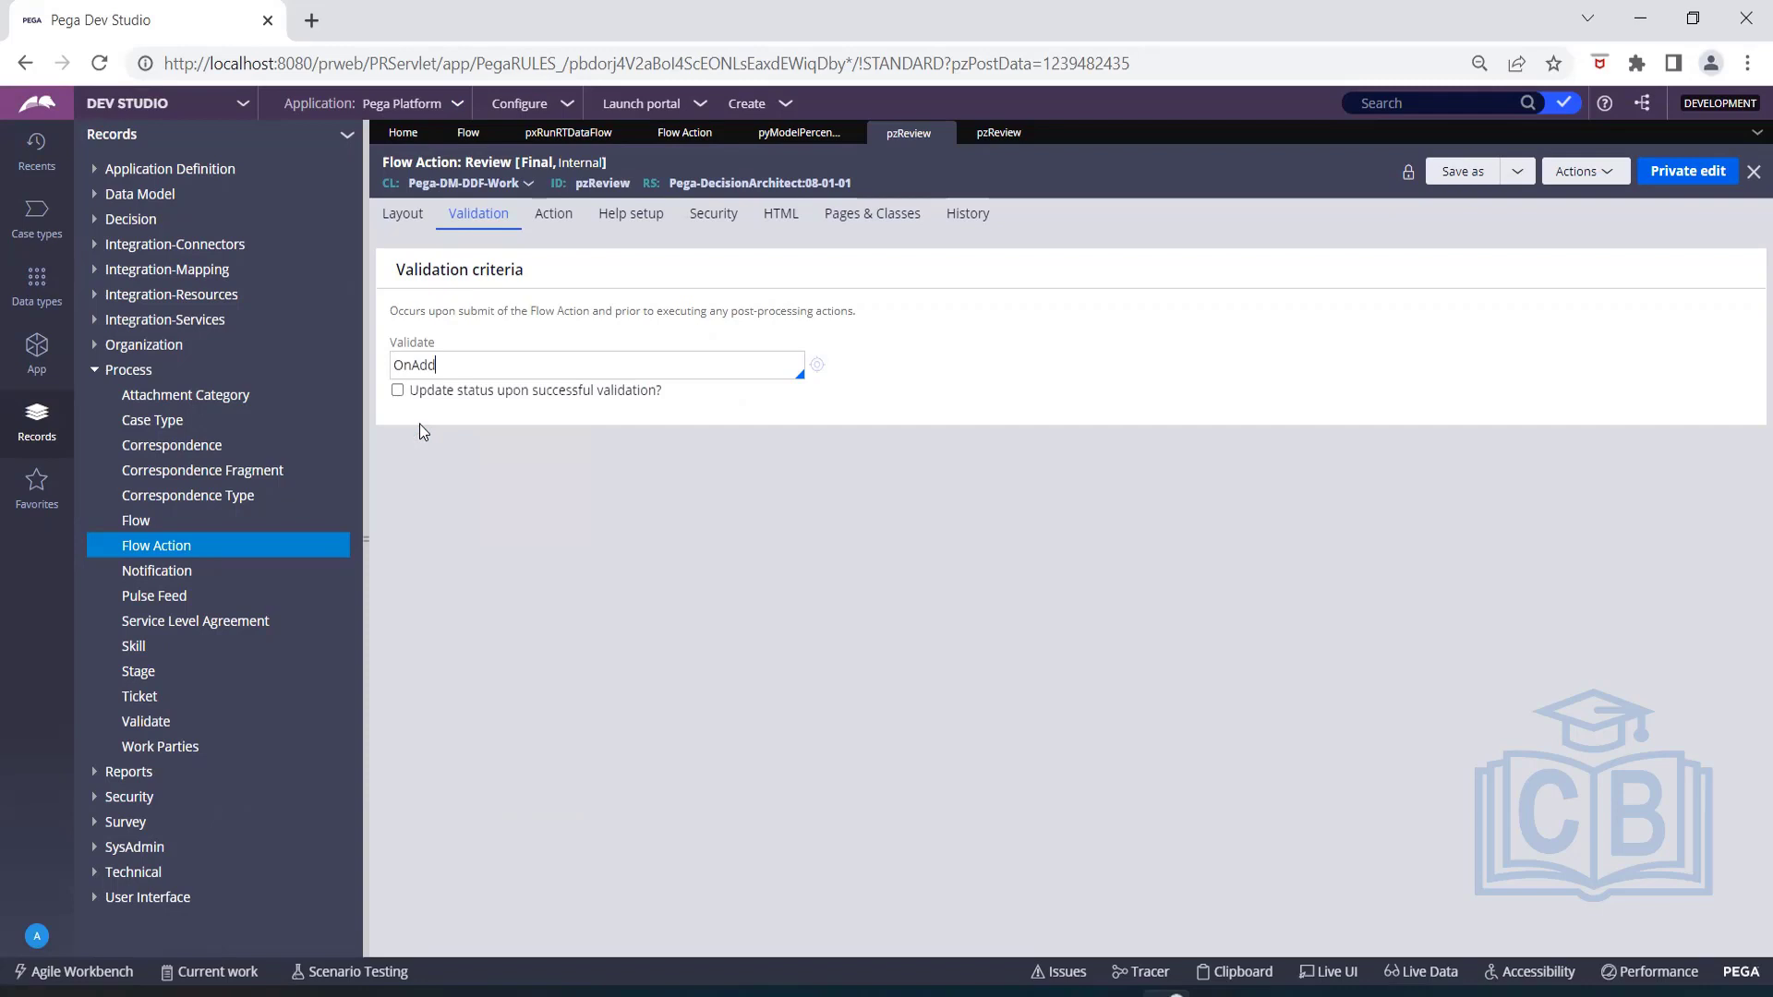
{"action": "left_click", "coordinate": [820, 368]}
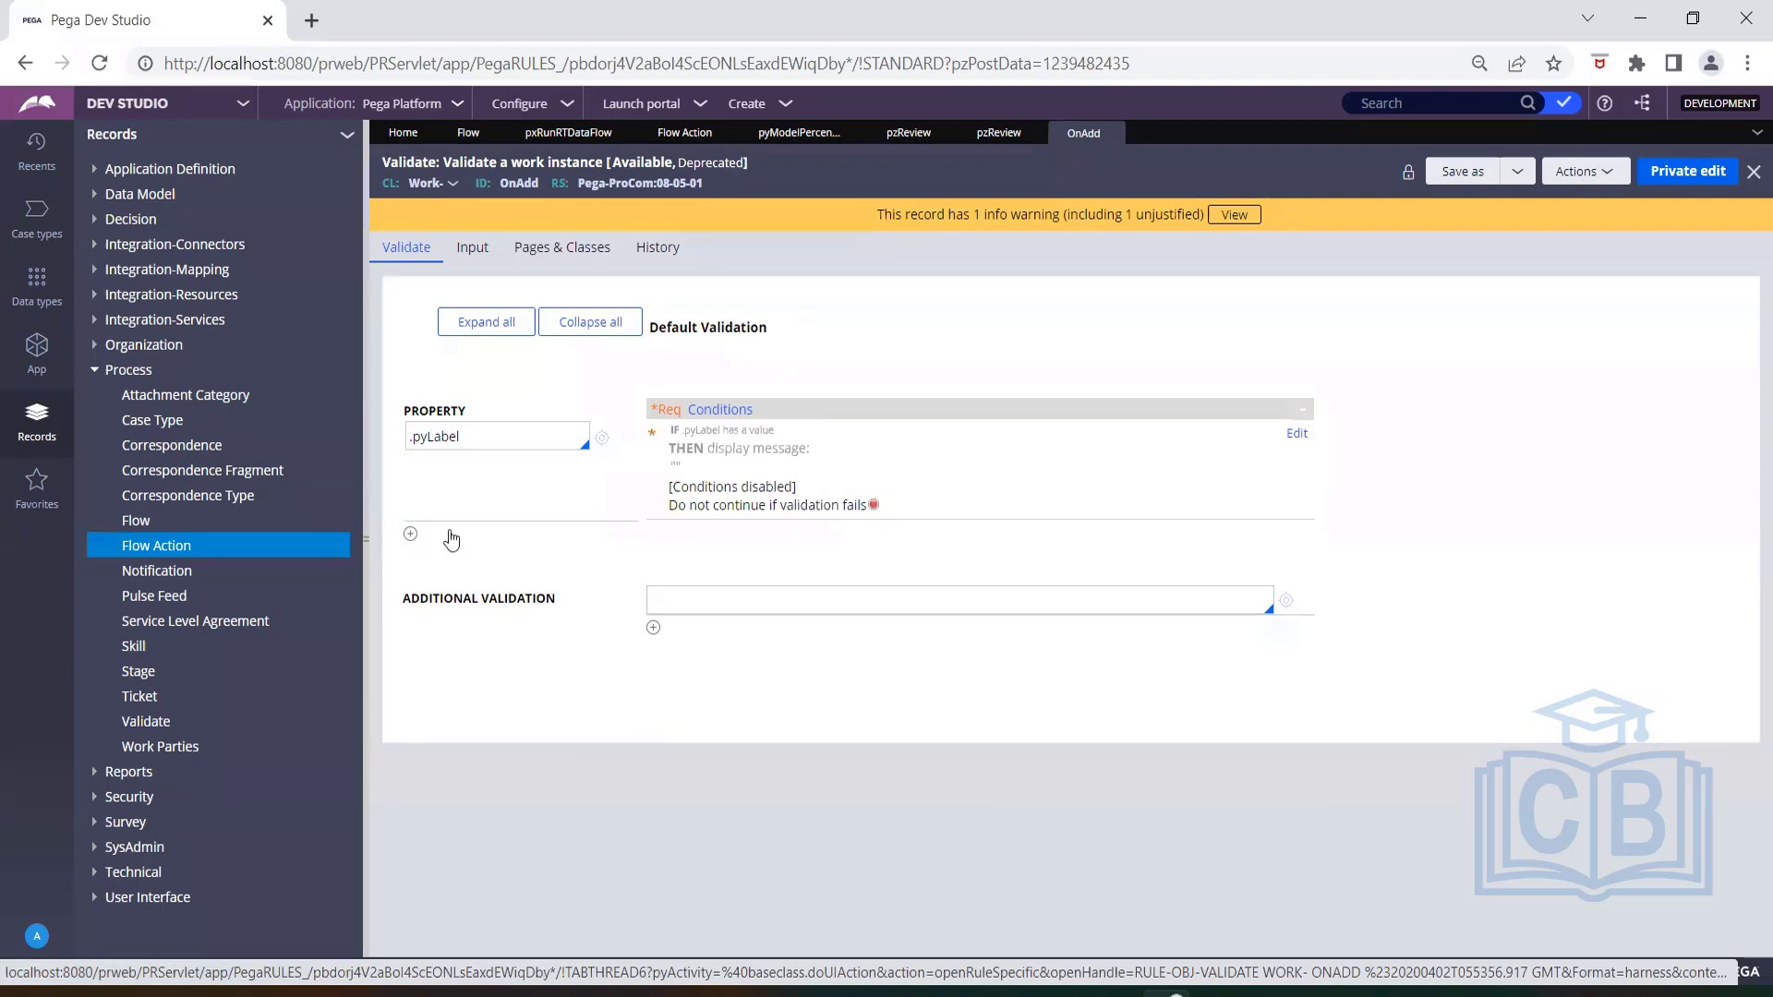
Start a private edit of the OnAdd validate rule and add the LastQuestion property to it.
{"action": "left_click", "coordinate": [1685, 174]}
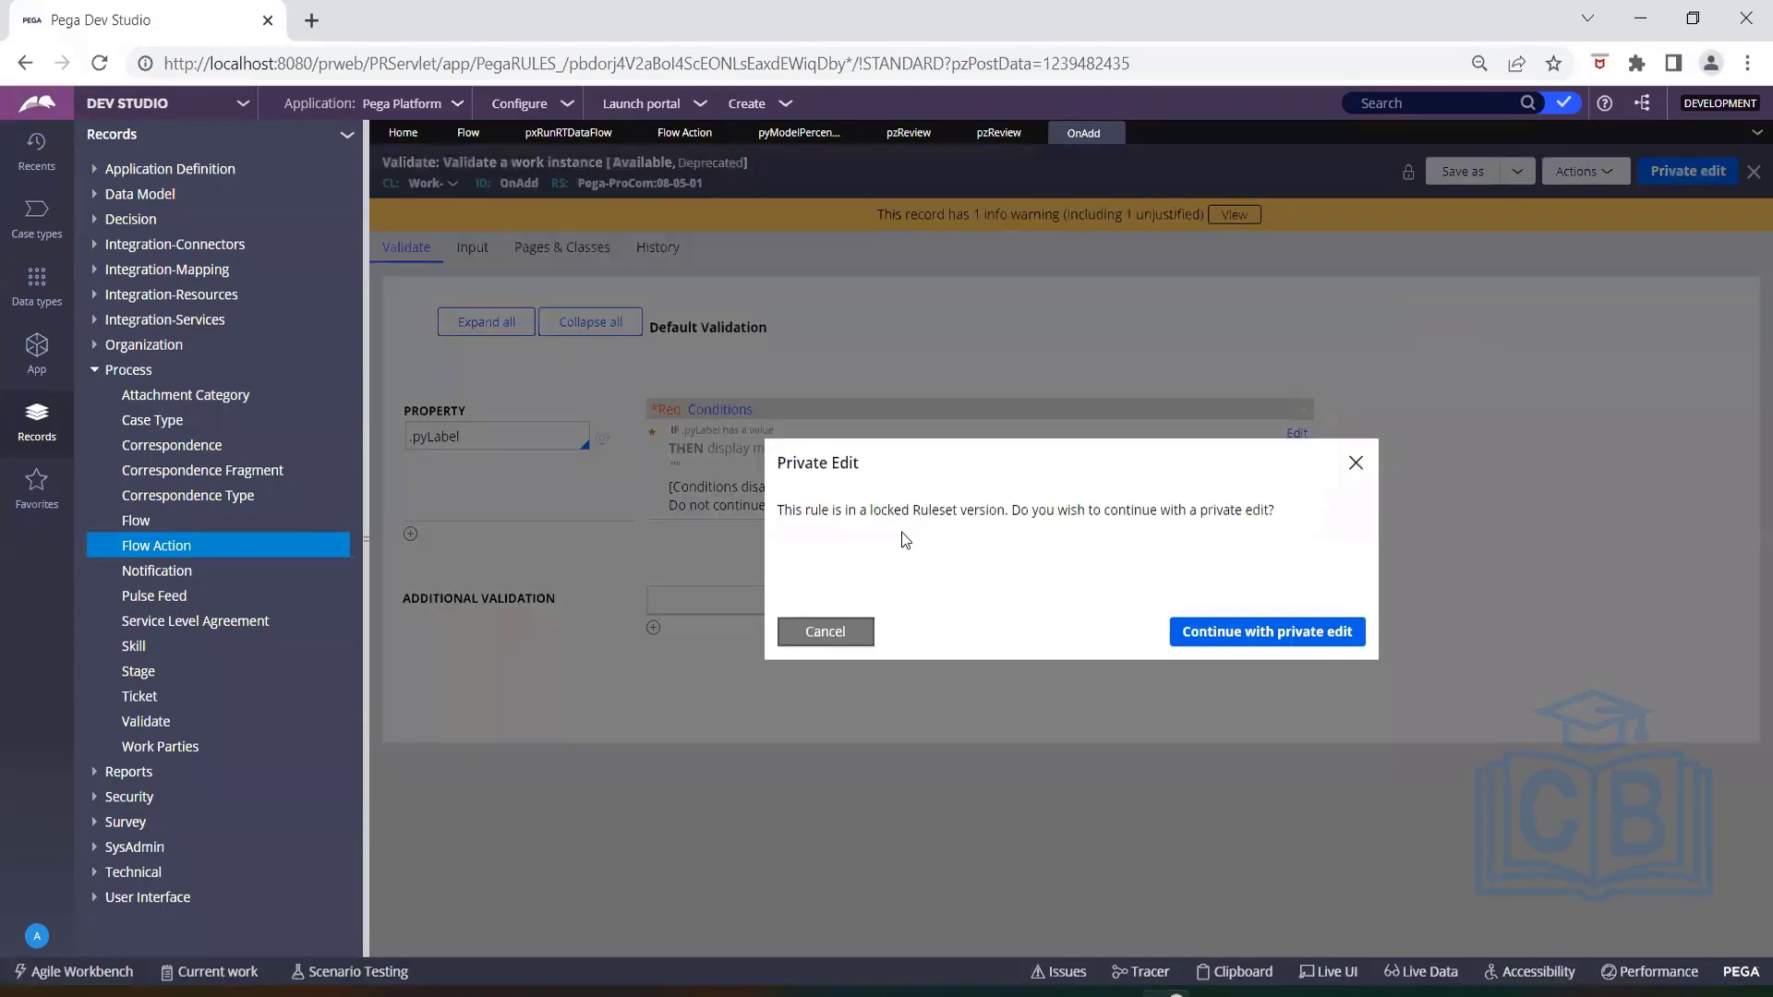
{"action": "left_click", "coordinate": [1231, 637]}
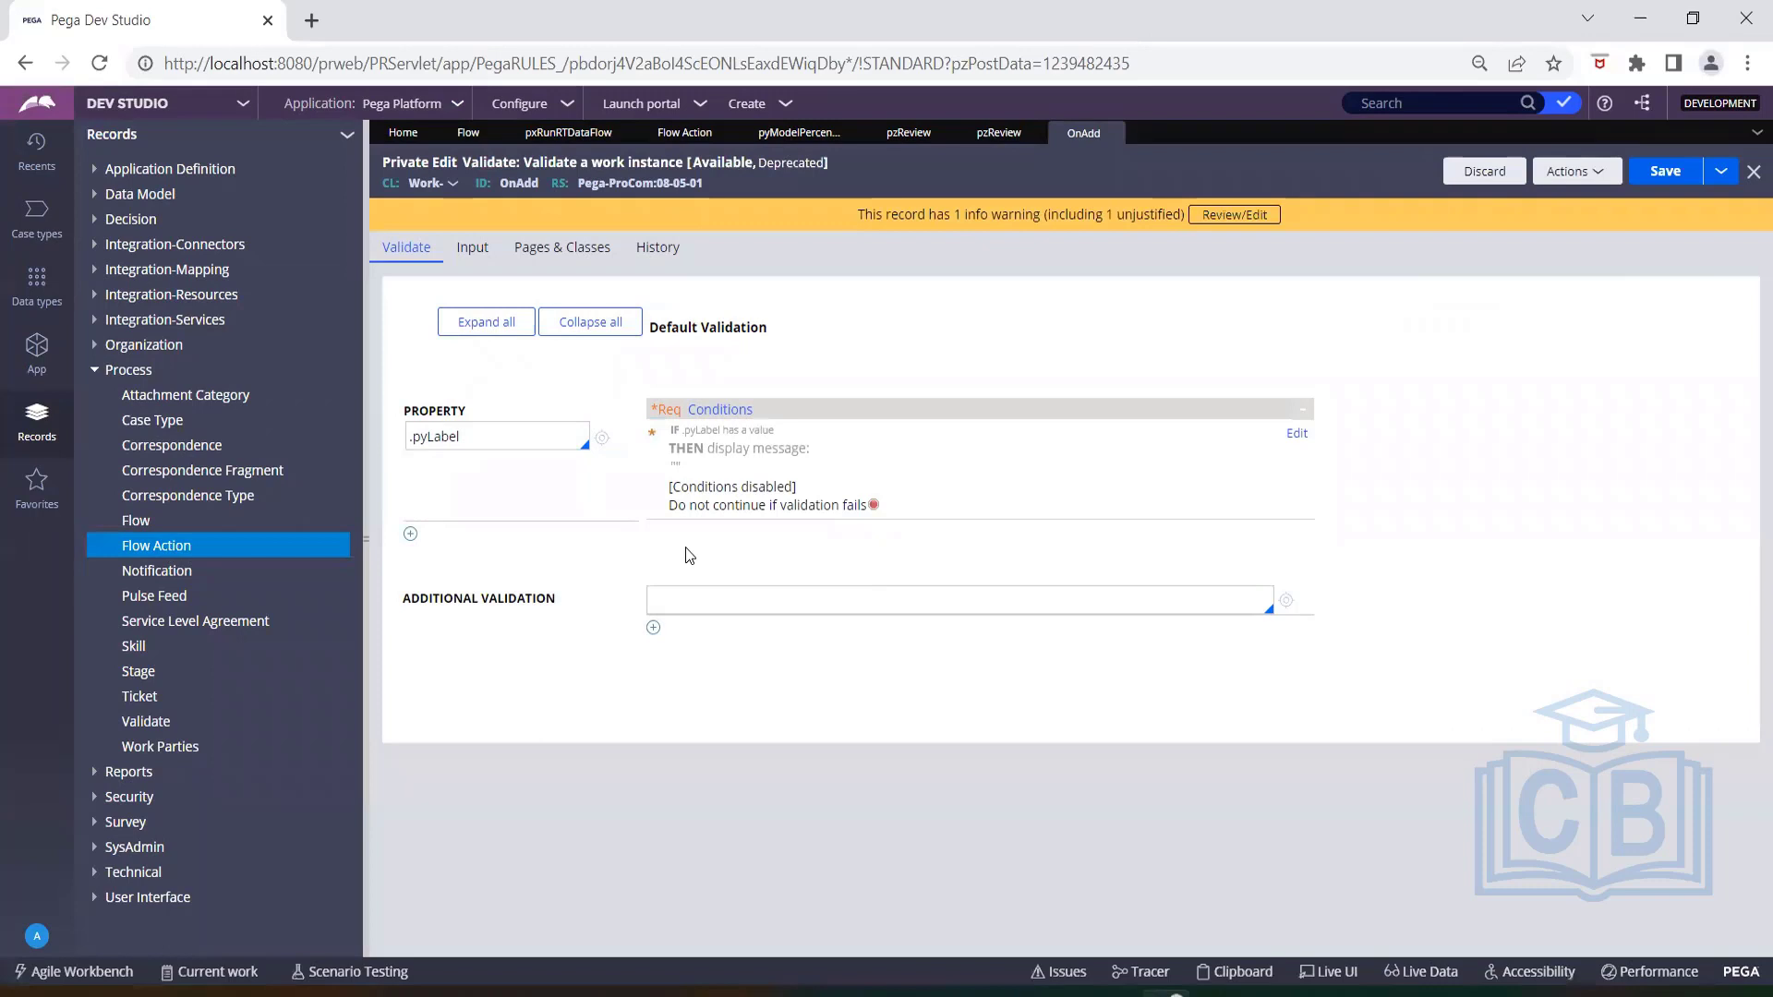
{"action": "left_click", "coordinate": [420, 537]}
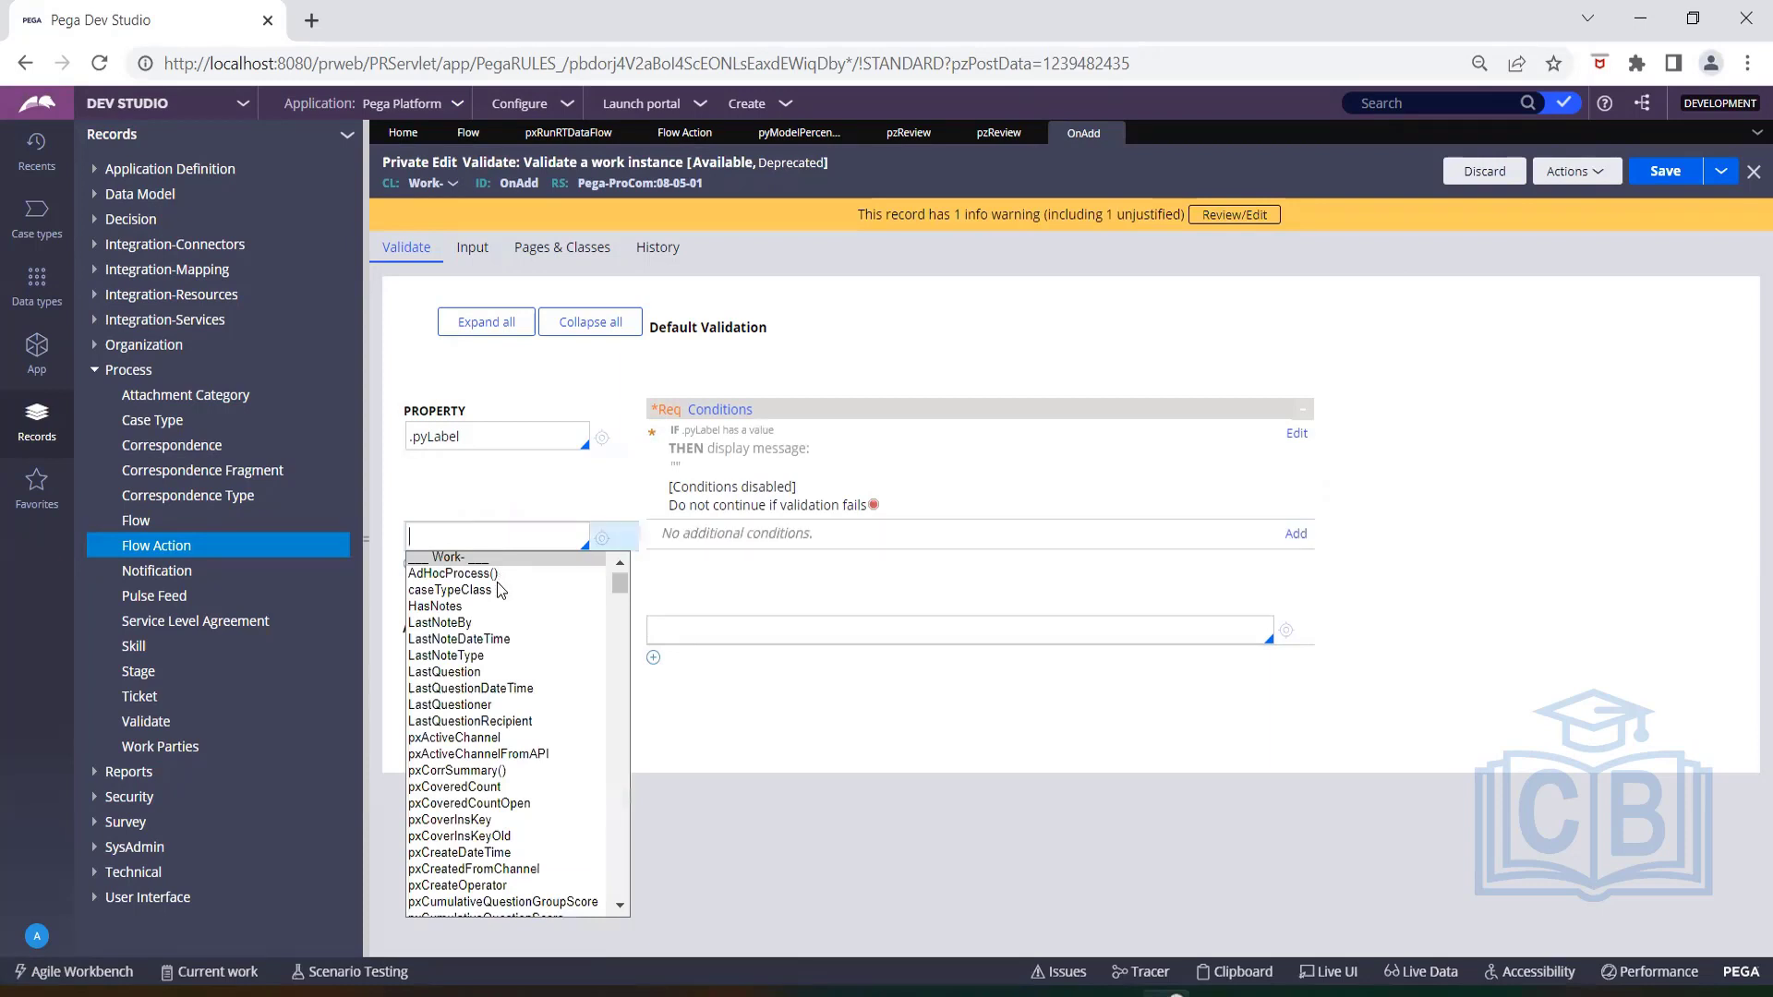
{"action": "left_click", "coordinate": [480, 672]}
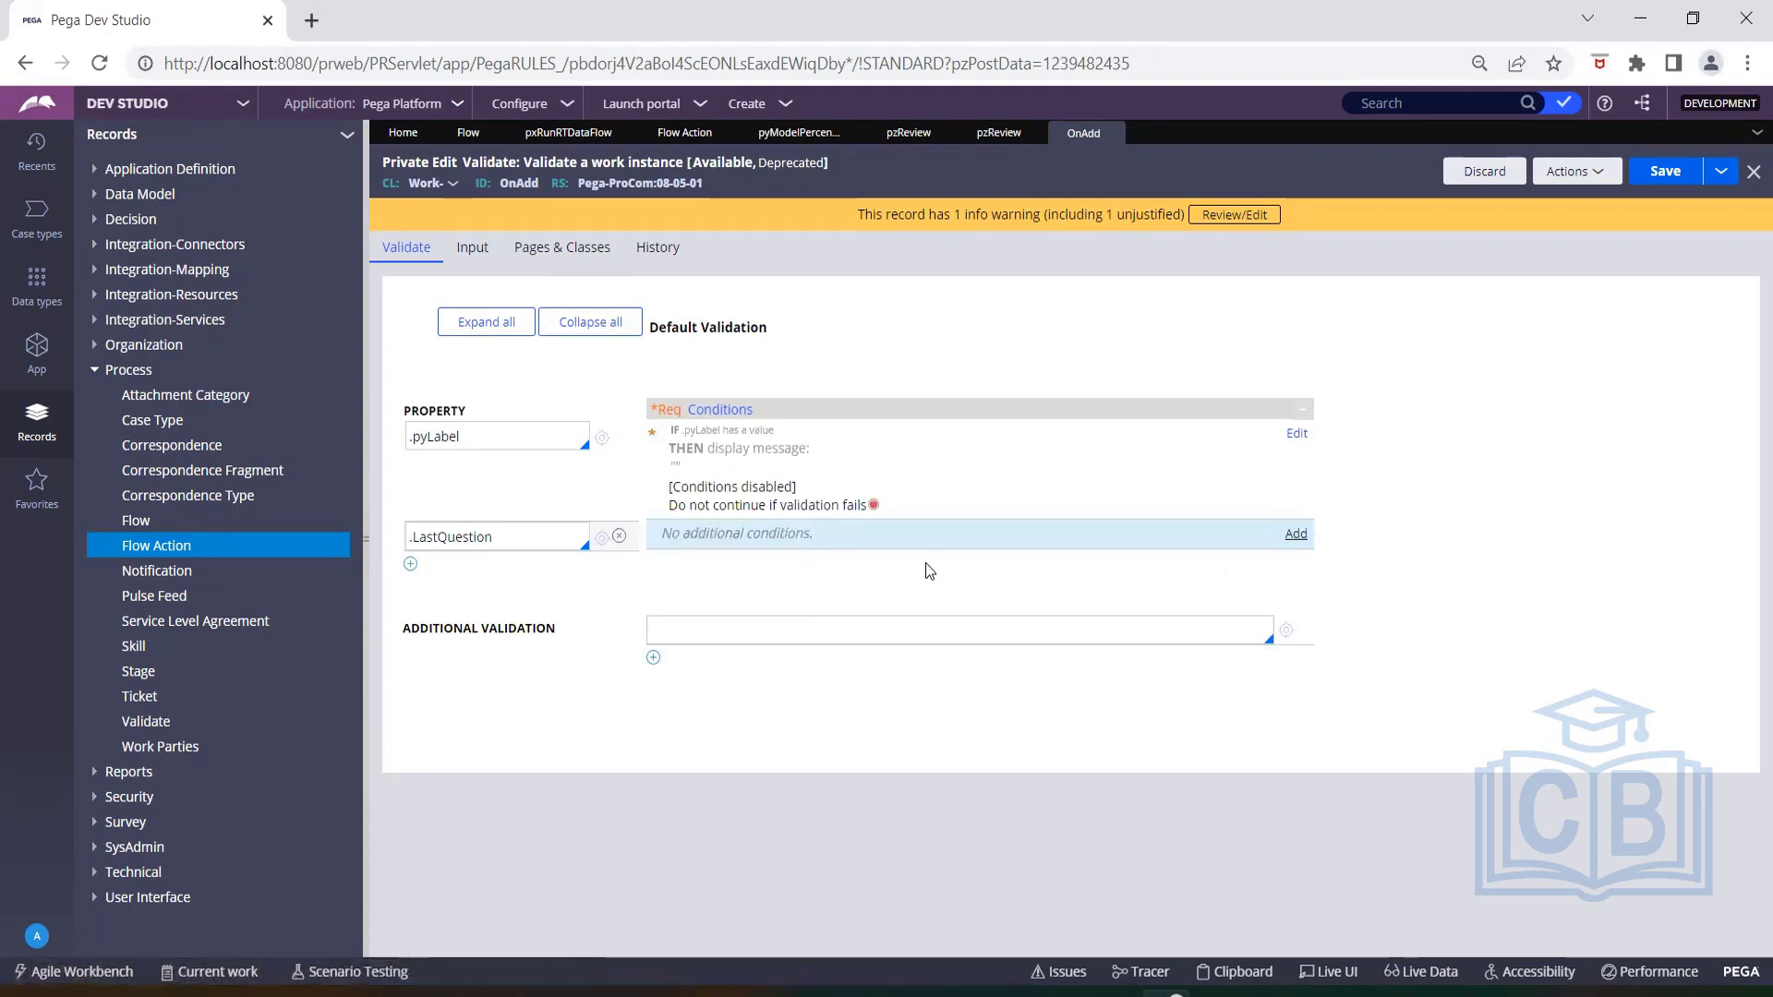
Open the validation conditions for LastQuestion, make it required, and select the function "[a datetime] is in the [past/future]".
{"action": "left_click", "coordinate": [1025, 554]}
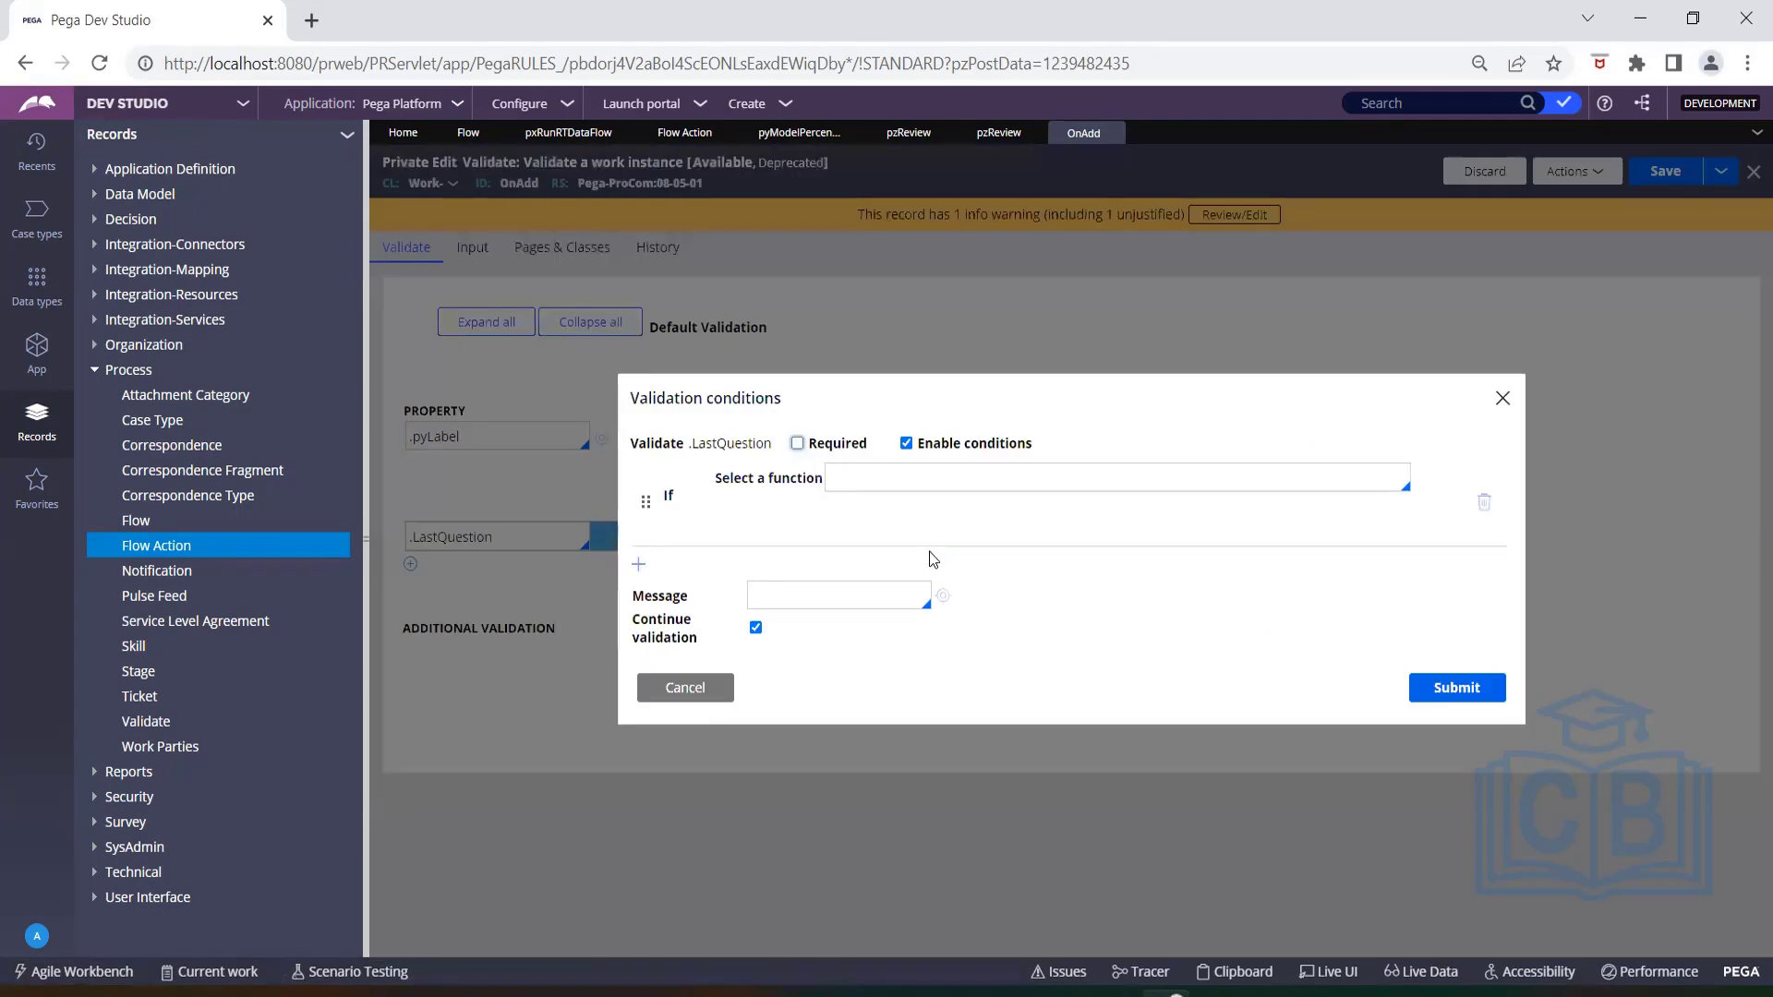
{"action": "left_click", "coordinate": [797, 444]}
{"action": "left_click", "coordinate": [844, 477]}
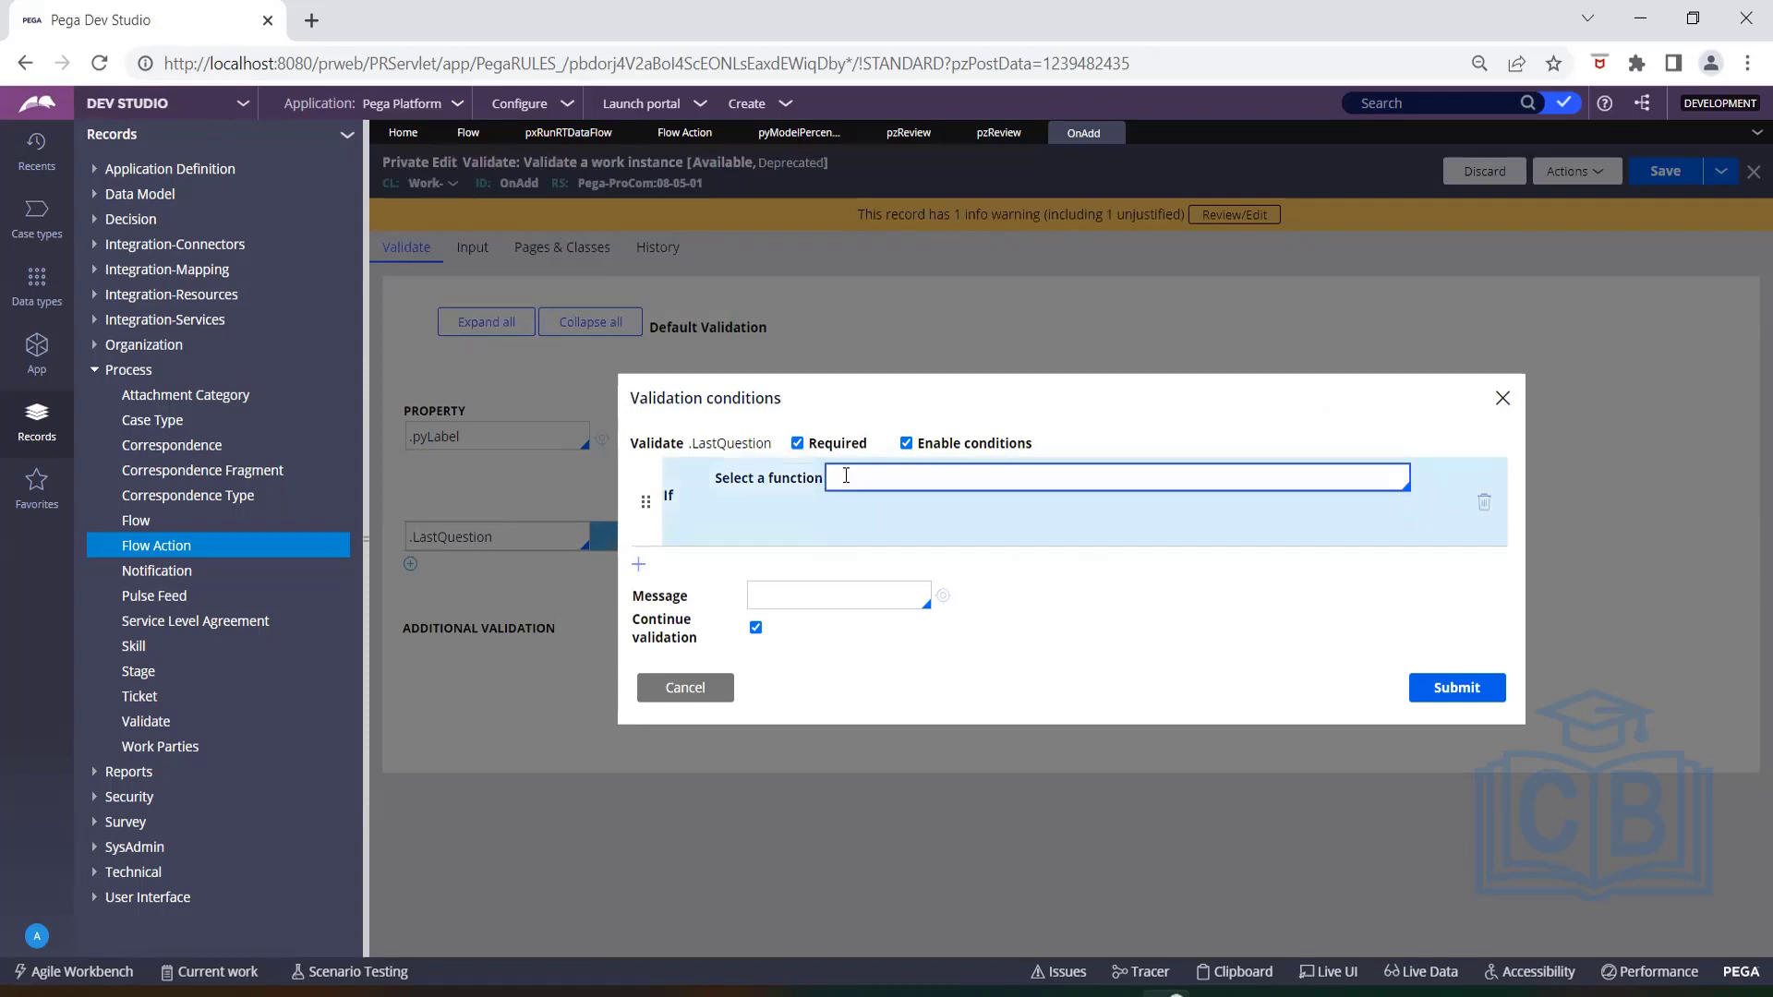
{"action": "key", "text": "Down"}
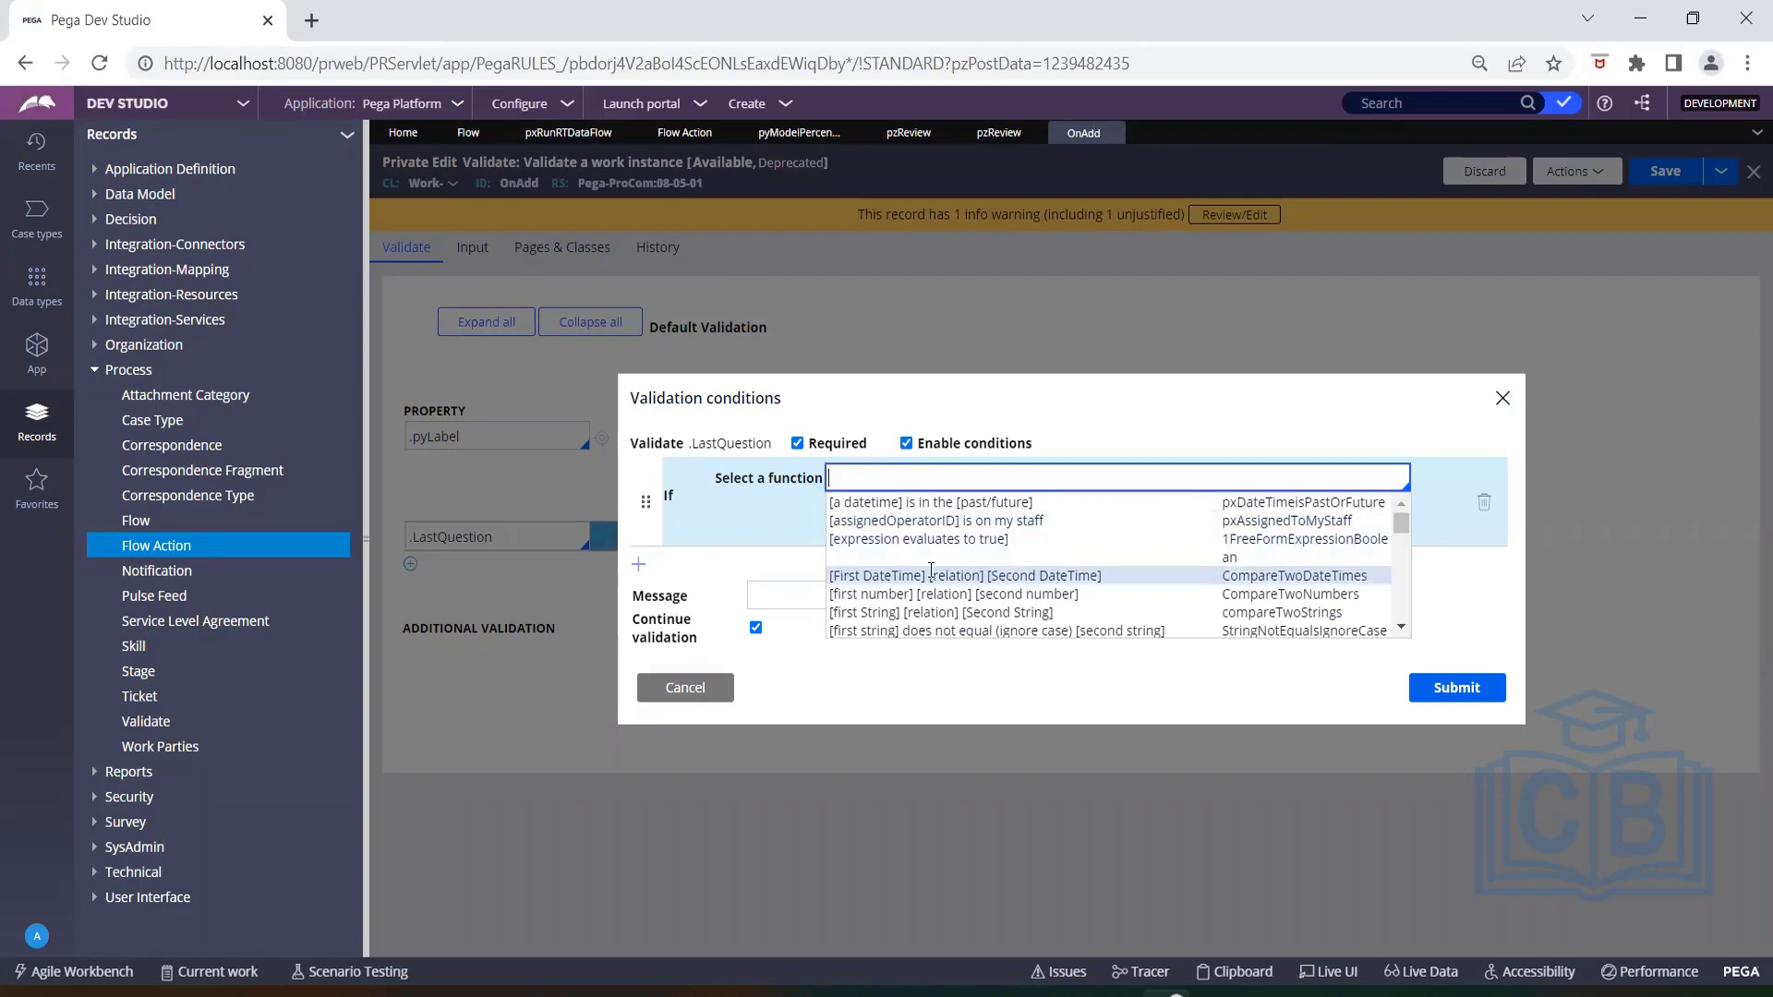
{"action": "left_click", "coordinate": [918, 504]}
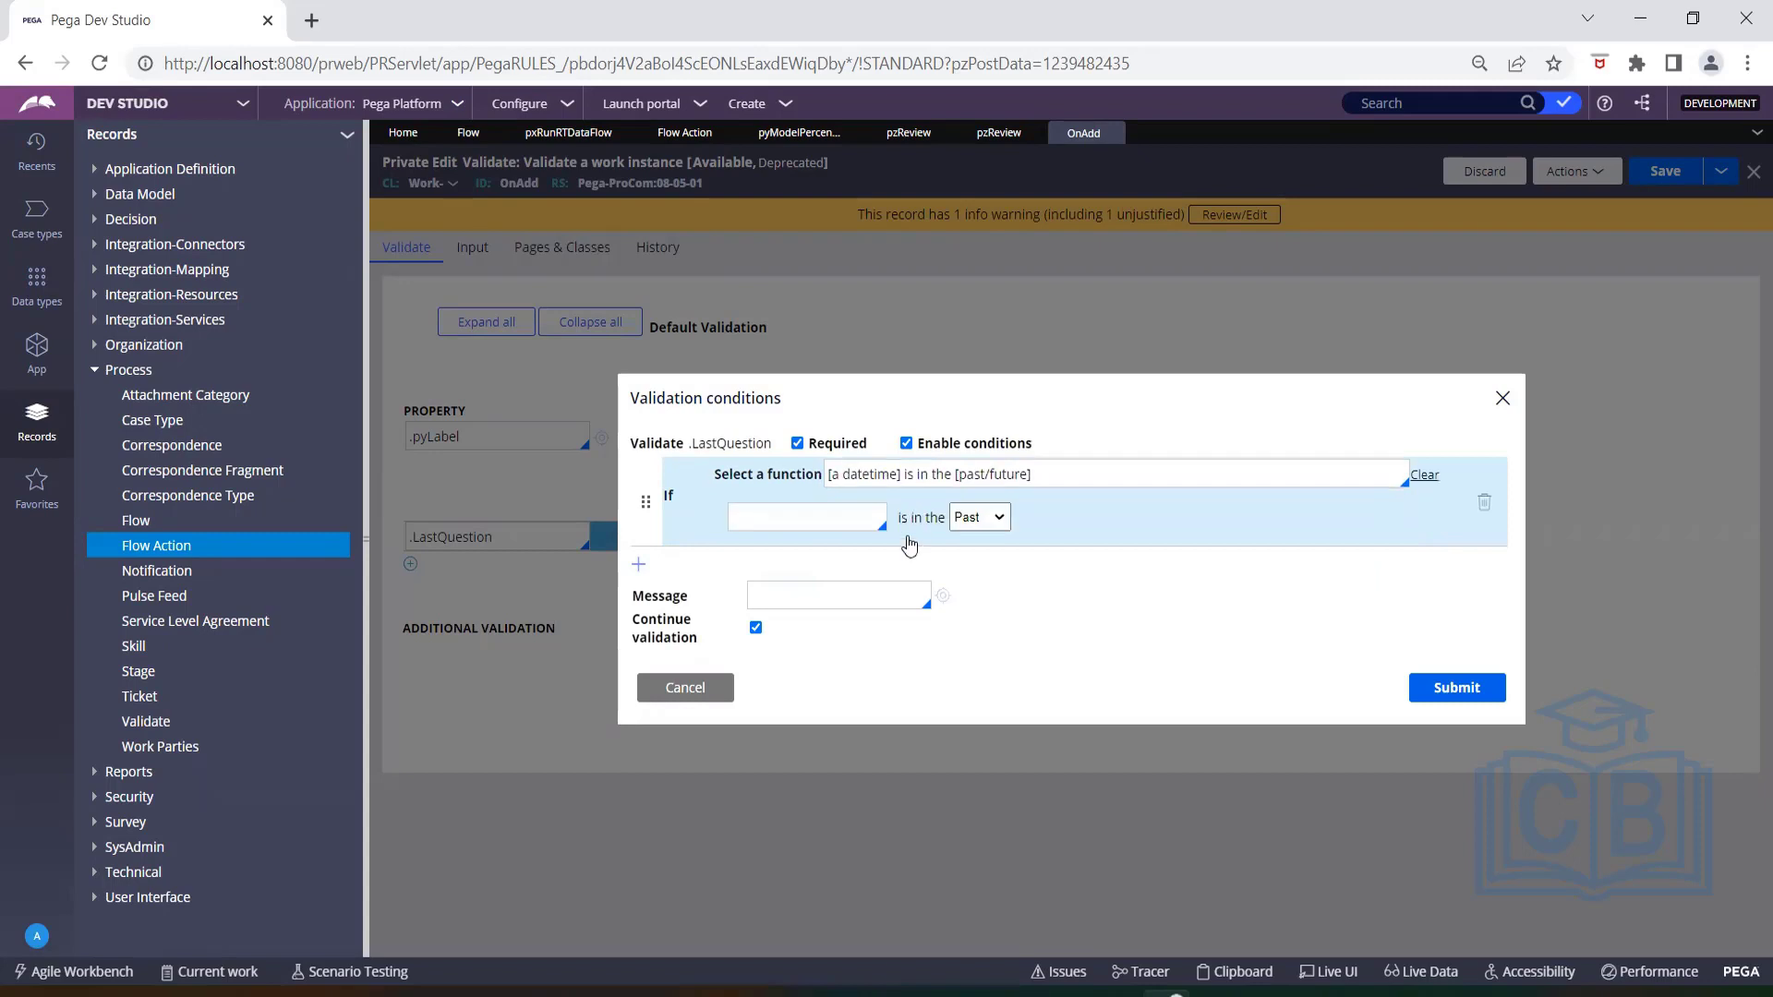
Define the condition so that .LastNoteDateTime is in the Past.
{"action": "left_click", "coordinate": [853, 517]}
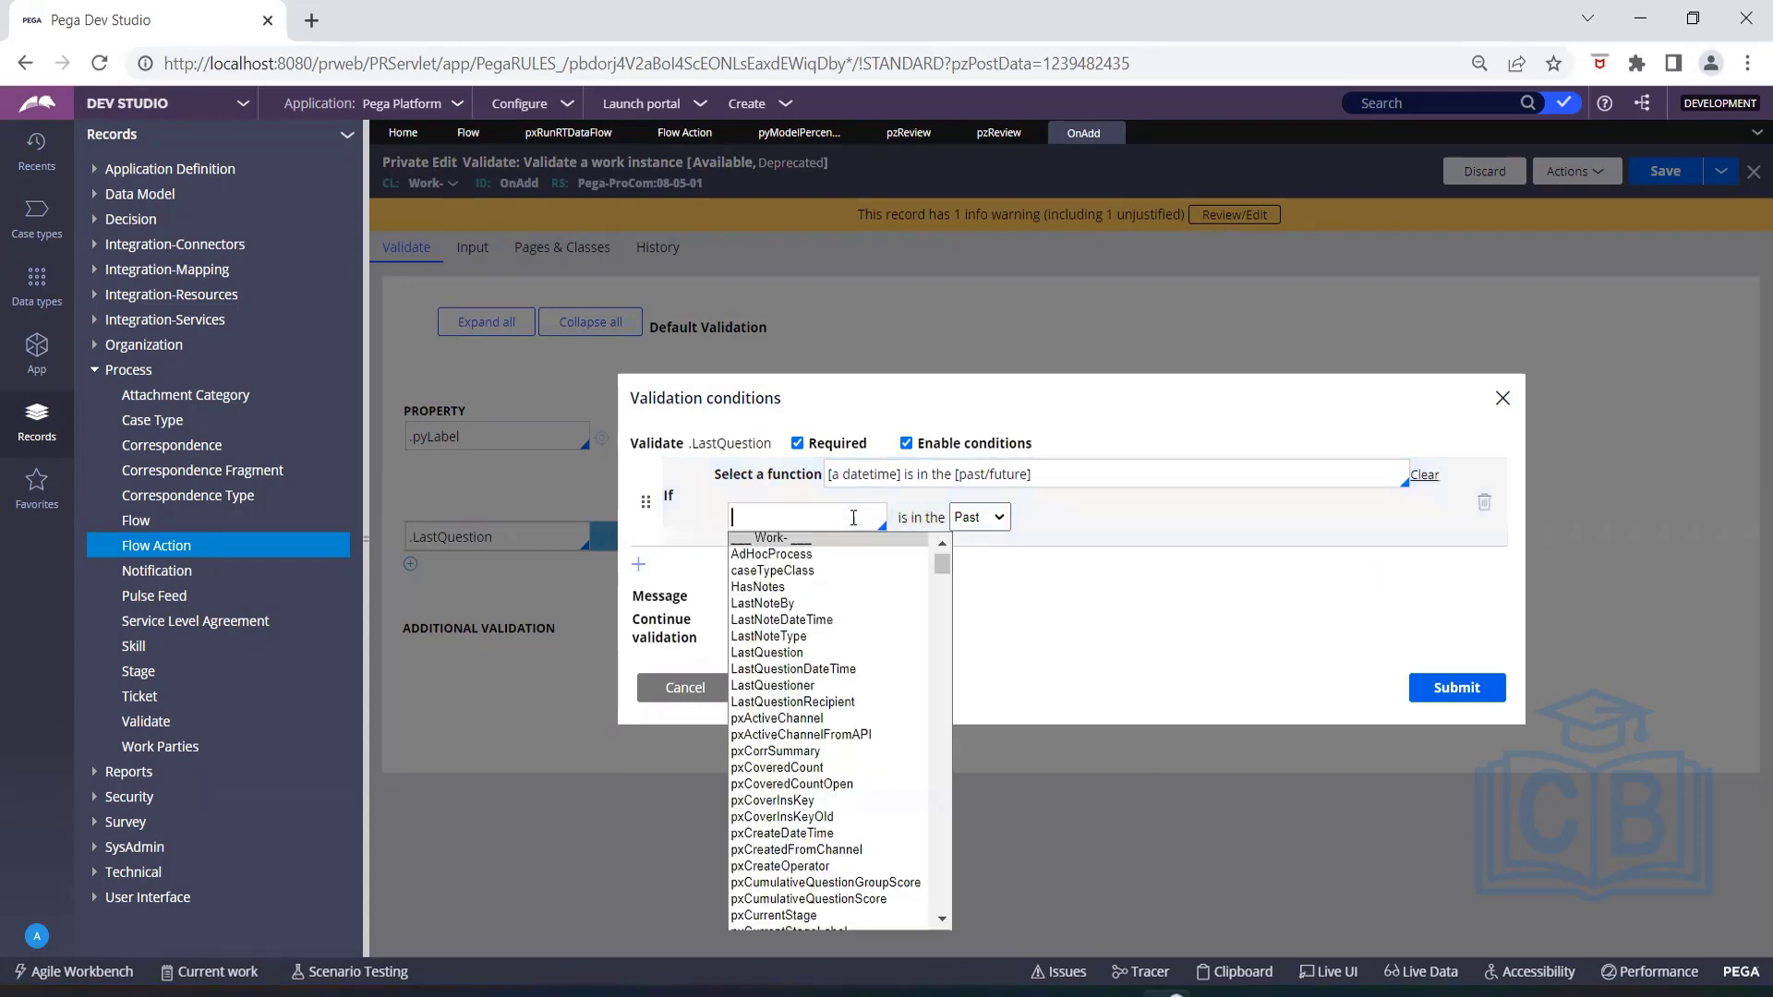
{"action": "left_click", "coordinate": [820, 619]}
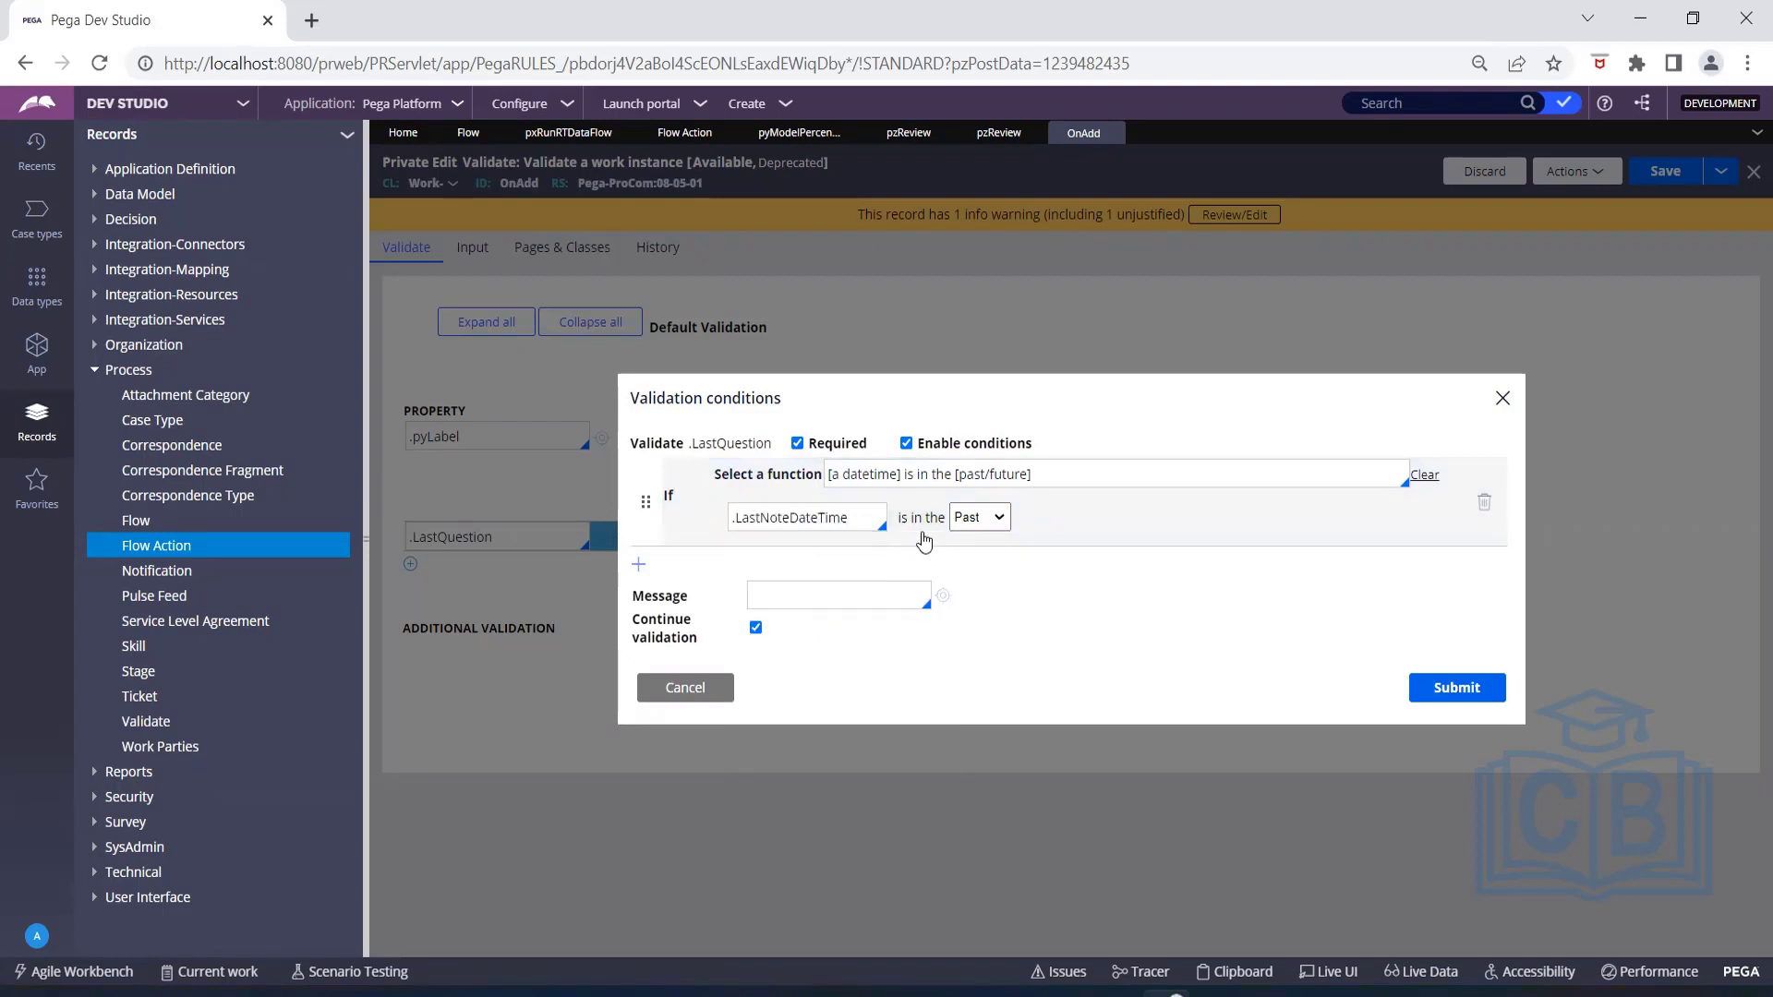
{"action": "left_click", "coordinate": [1006, 518]}
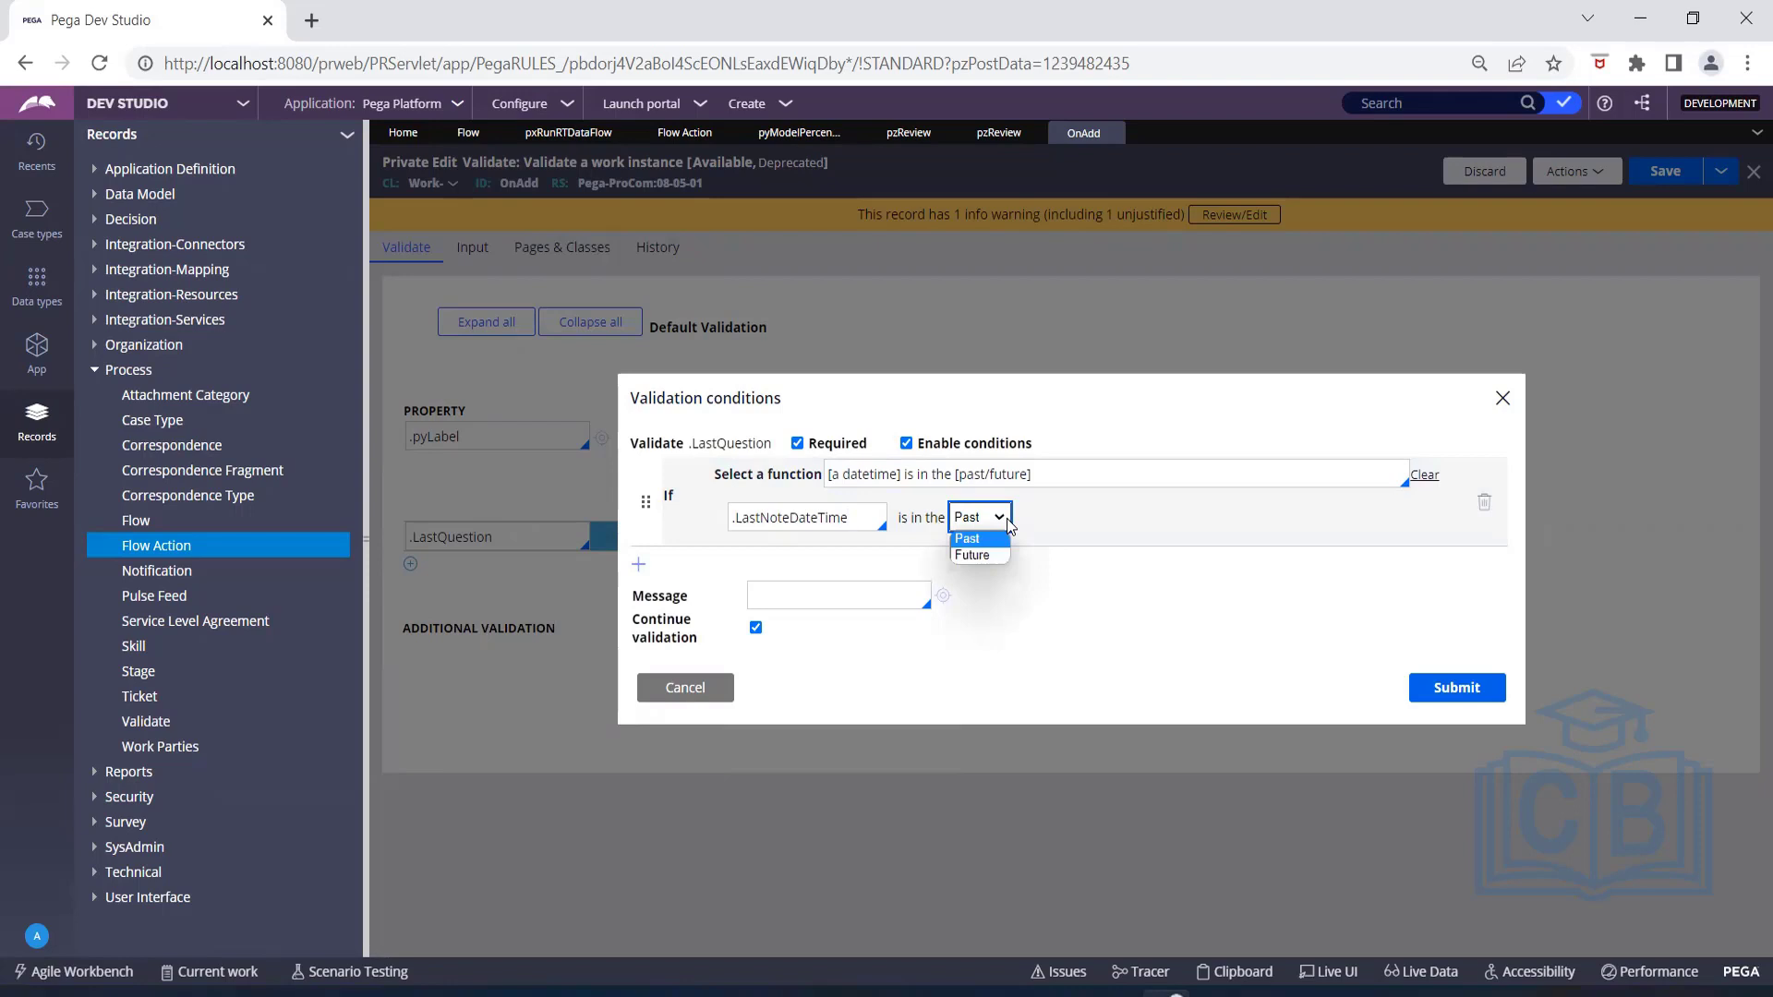
{"action": "left_click", "coordinate": [1041, 523]}
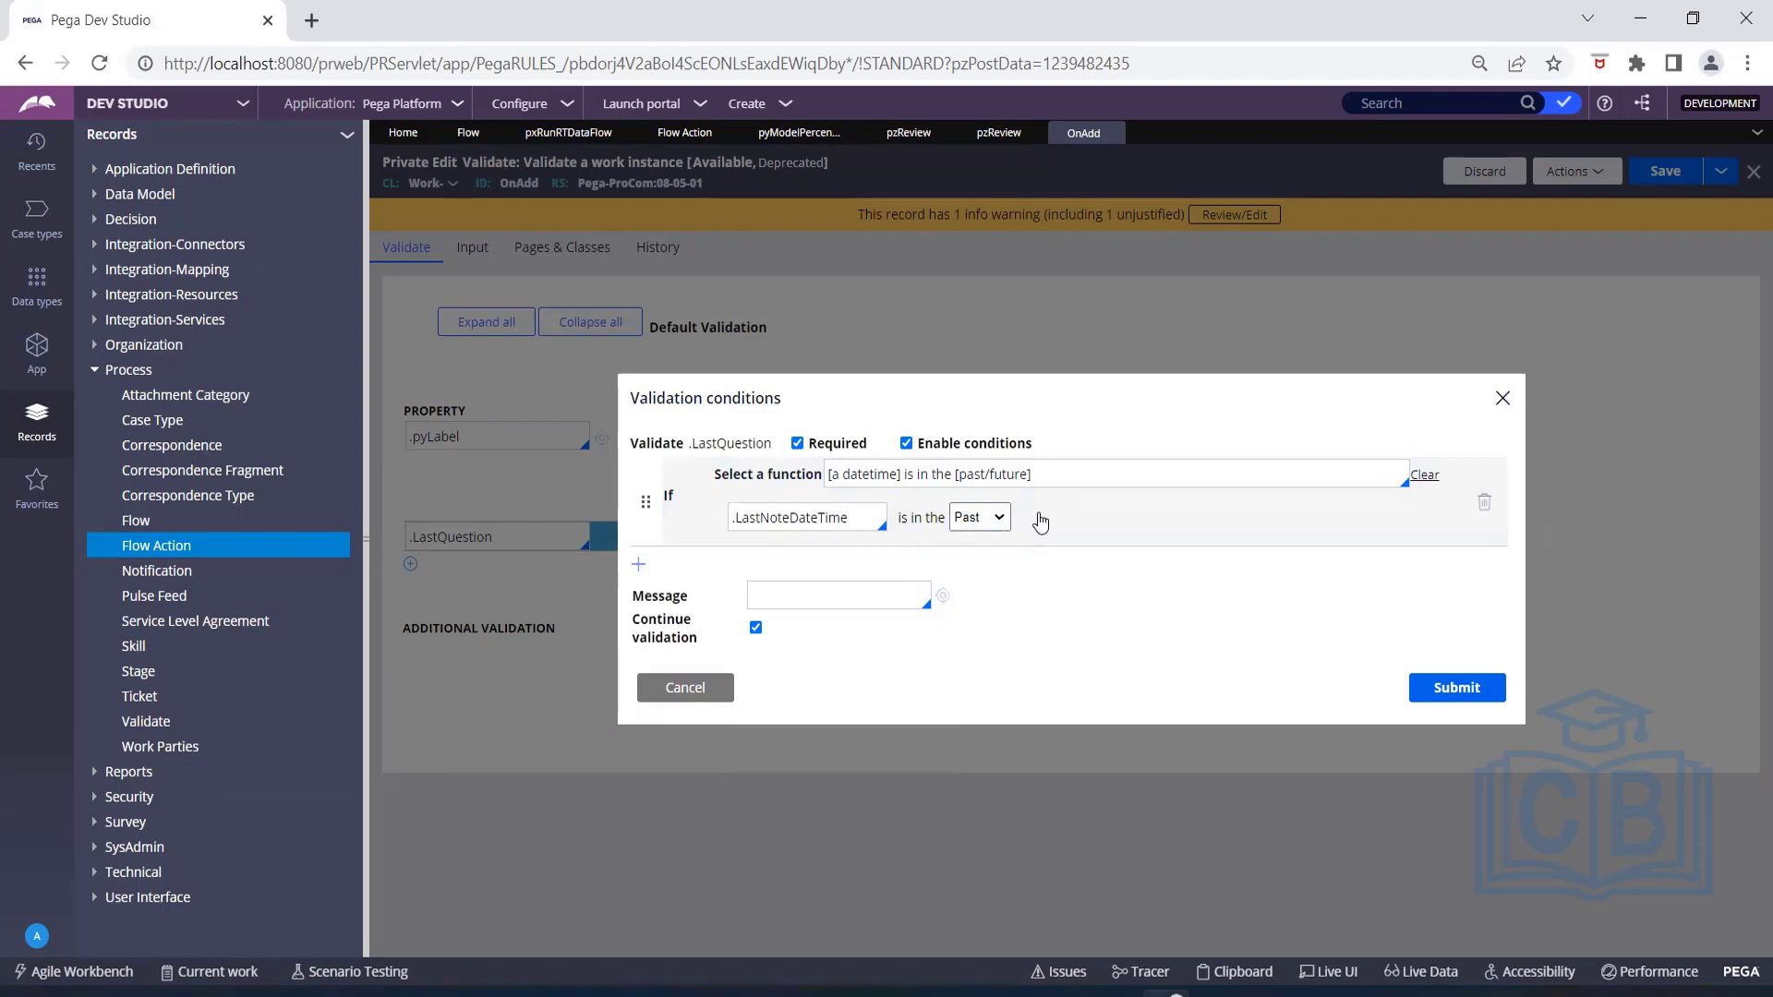
Choose pyDeadlineTime as the message for the LastQuestion validation condition.
{"action": "left_click", "coordinate": [794, 592]}
{"action": "left_click", "coordinate": [871, 602]}
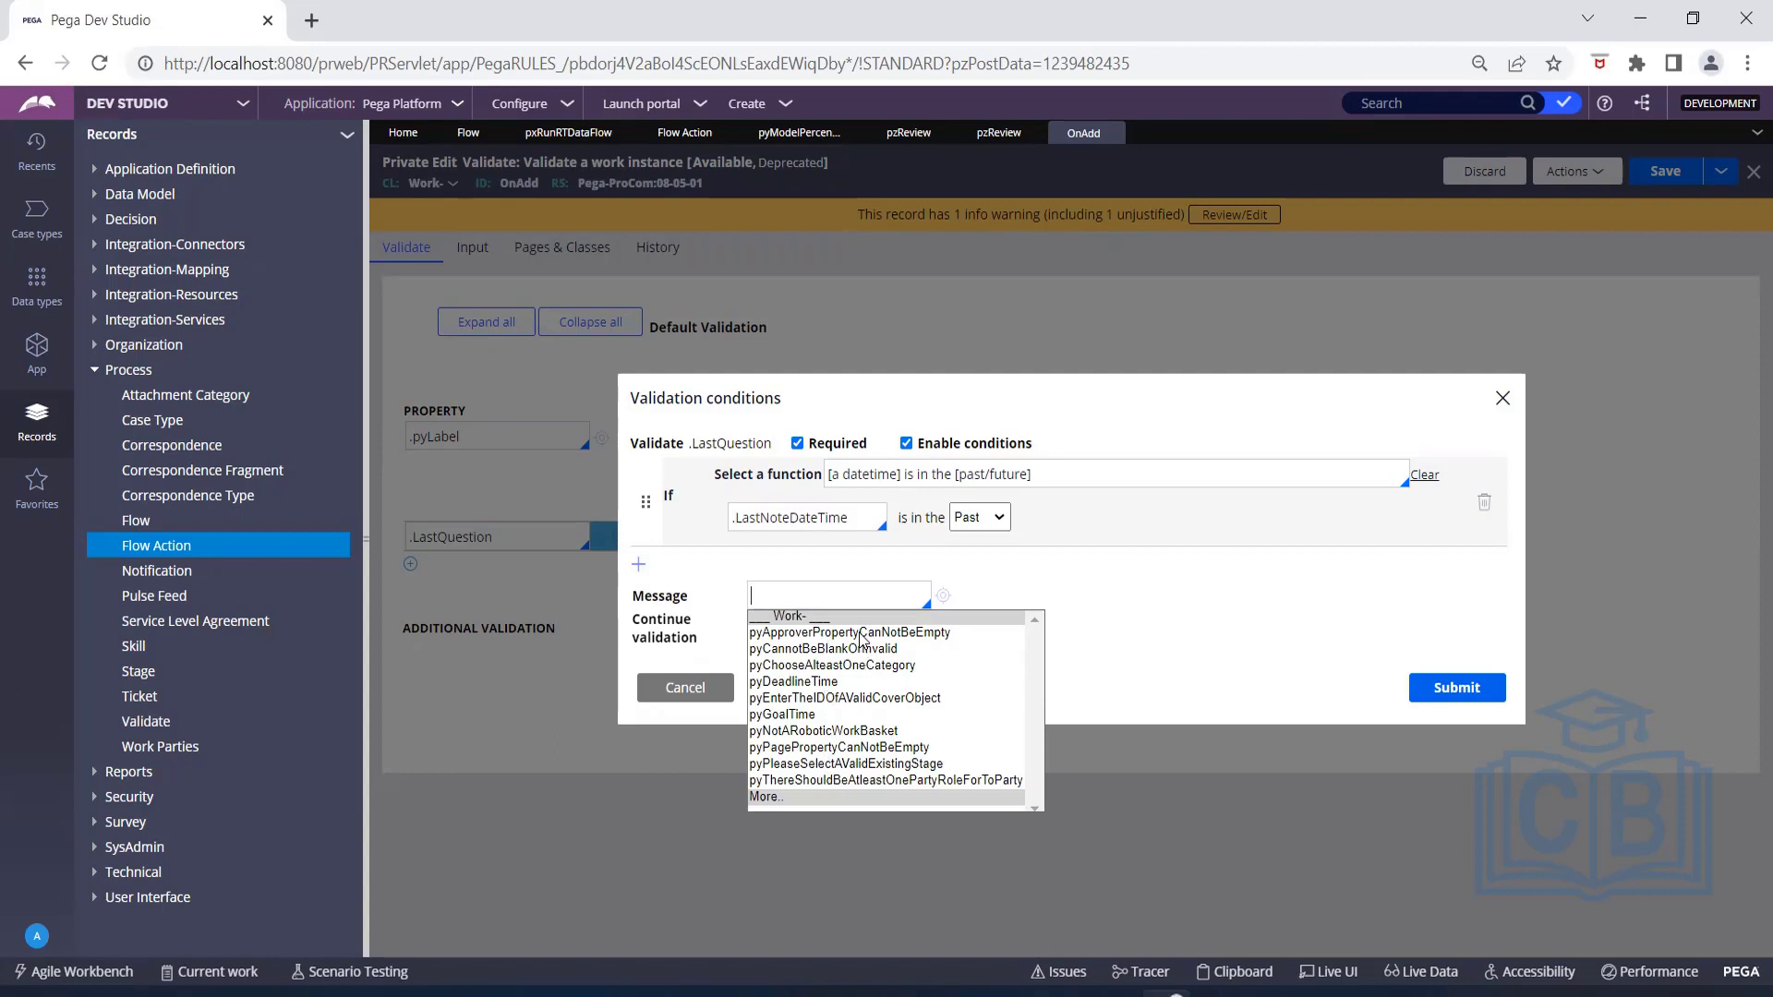
{"action": "left_click", "coordinate": [831, 684]}
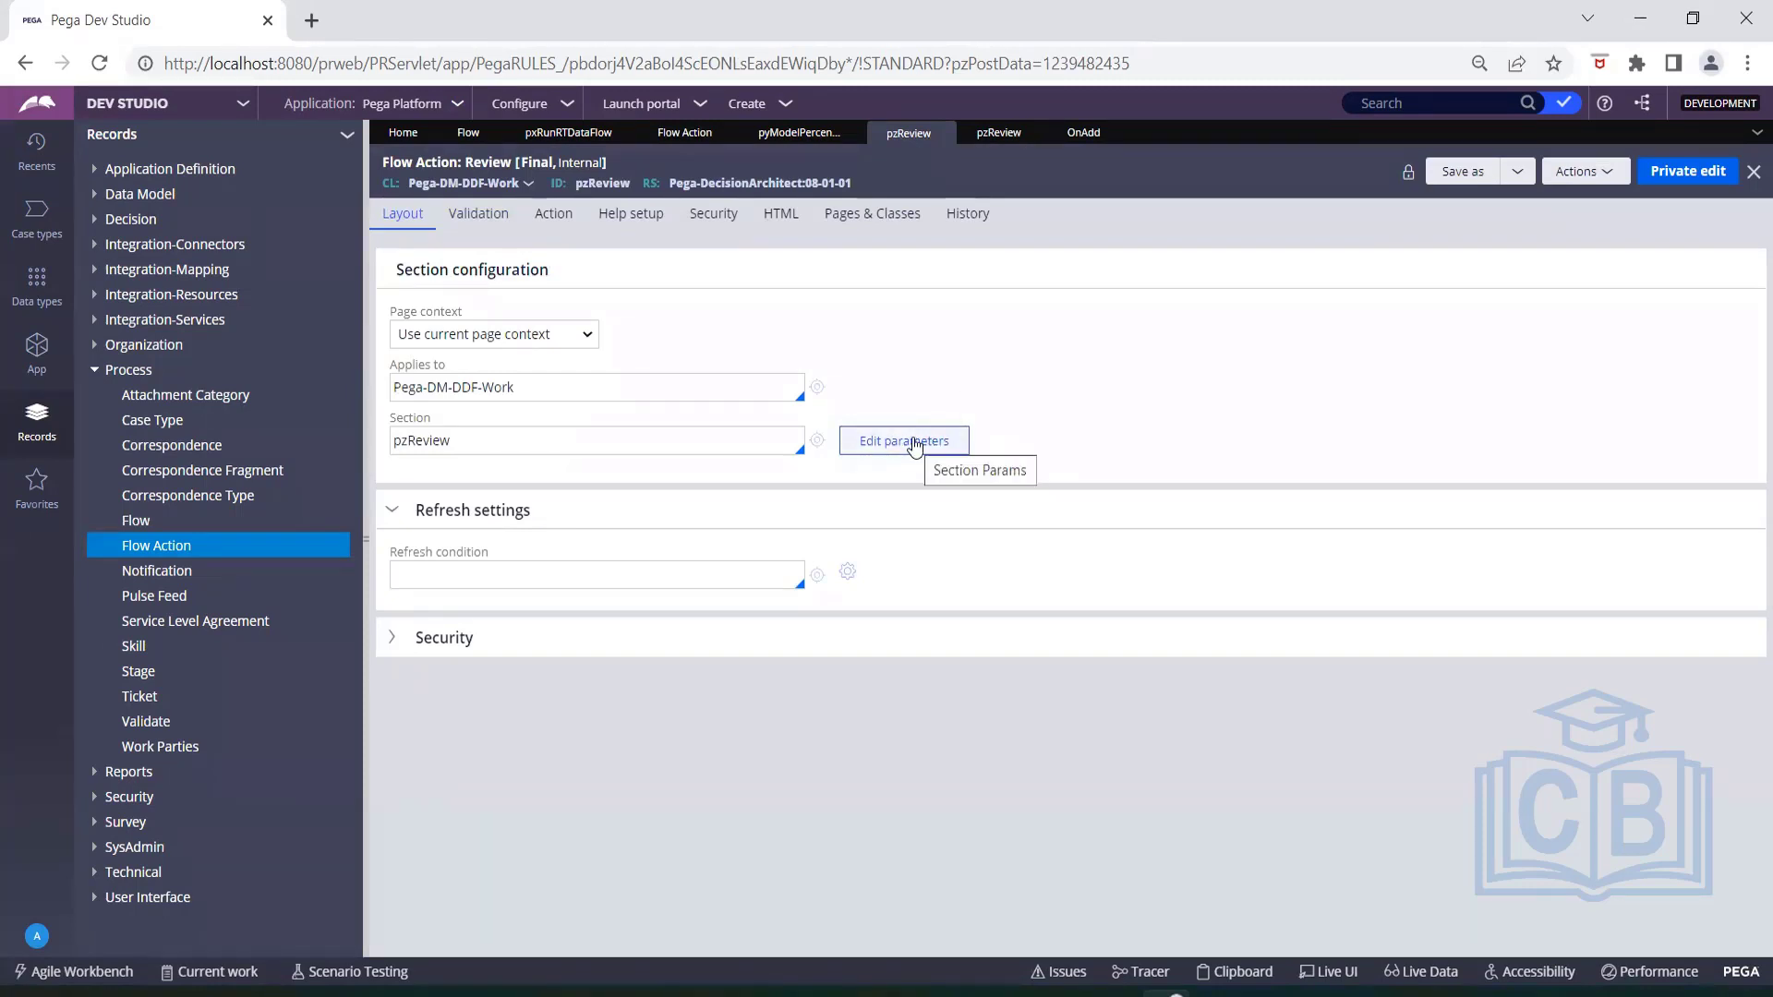
Examine the Review flow action's pre-processing and post-processing settings, including the activity it runs and its parameters.
{"action": "left_click", "coordinate": [554, 215]}
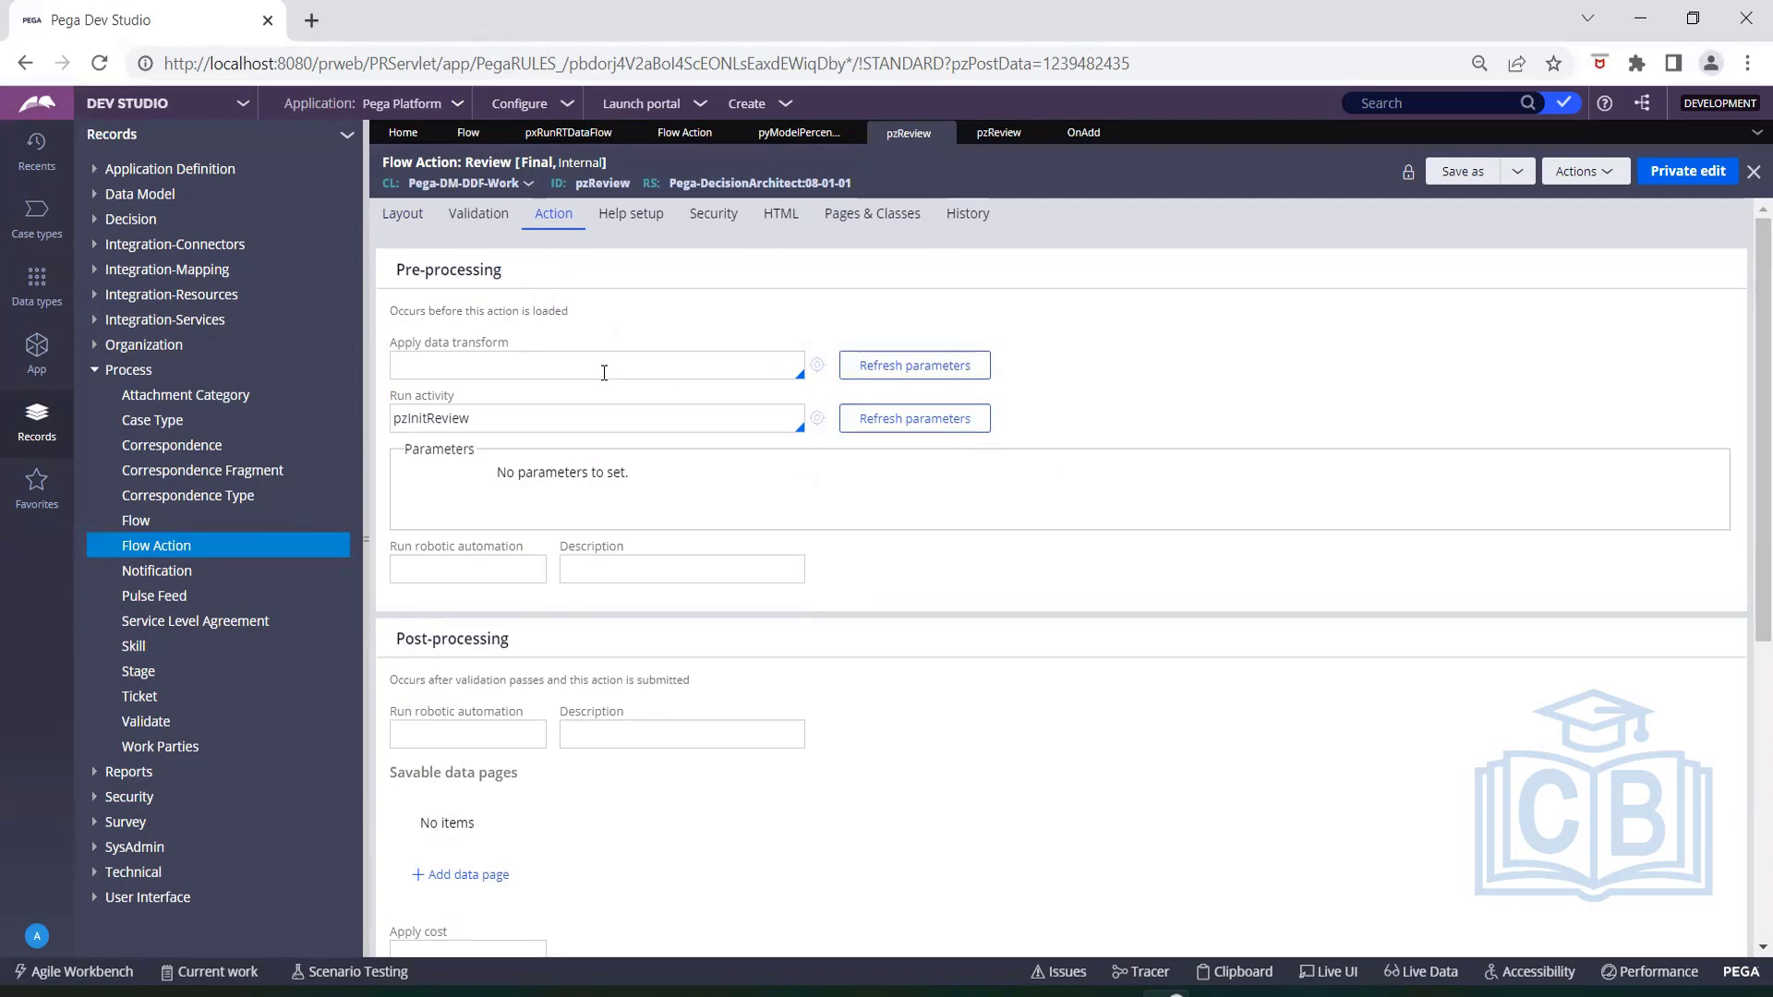
{"action": "scroll", "coordinate": [619, 467], "scroll_direction": "down", "scroll_amount": 5}
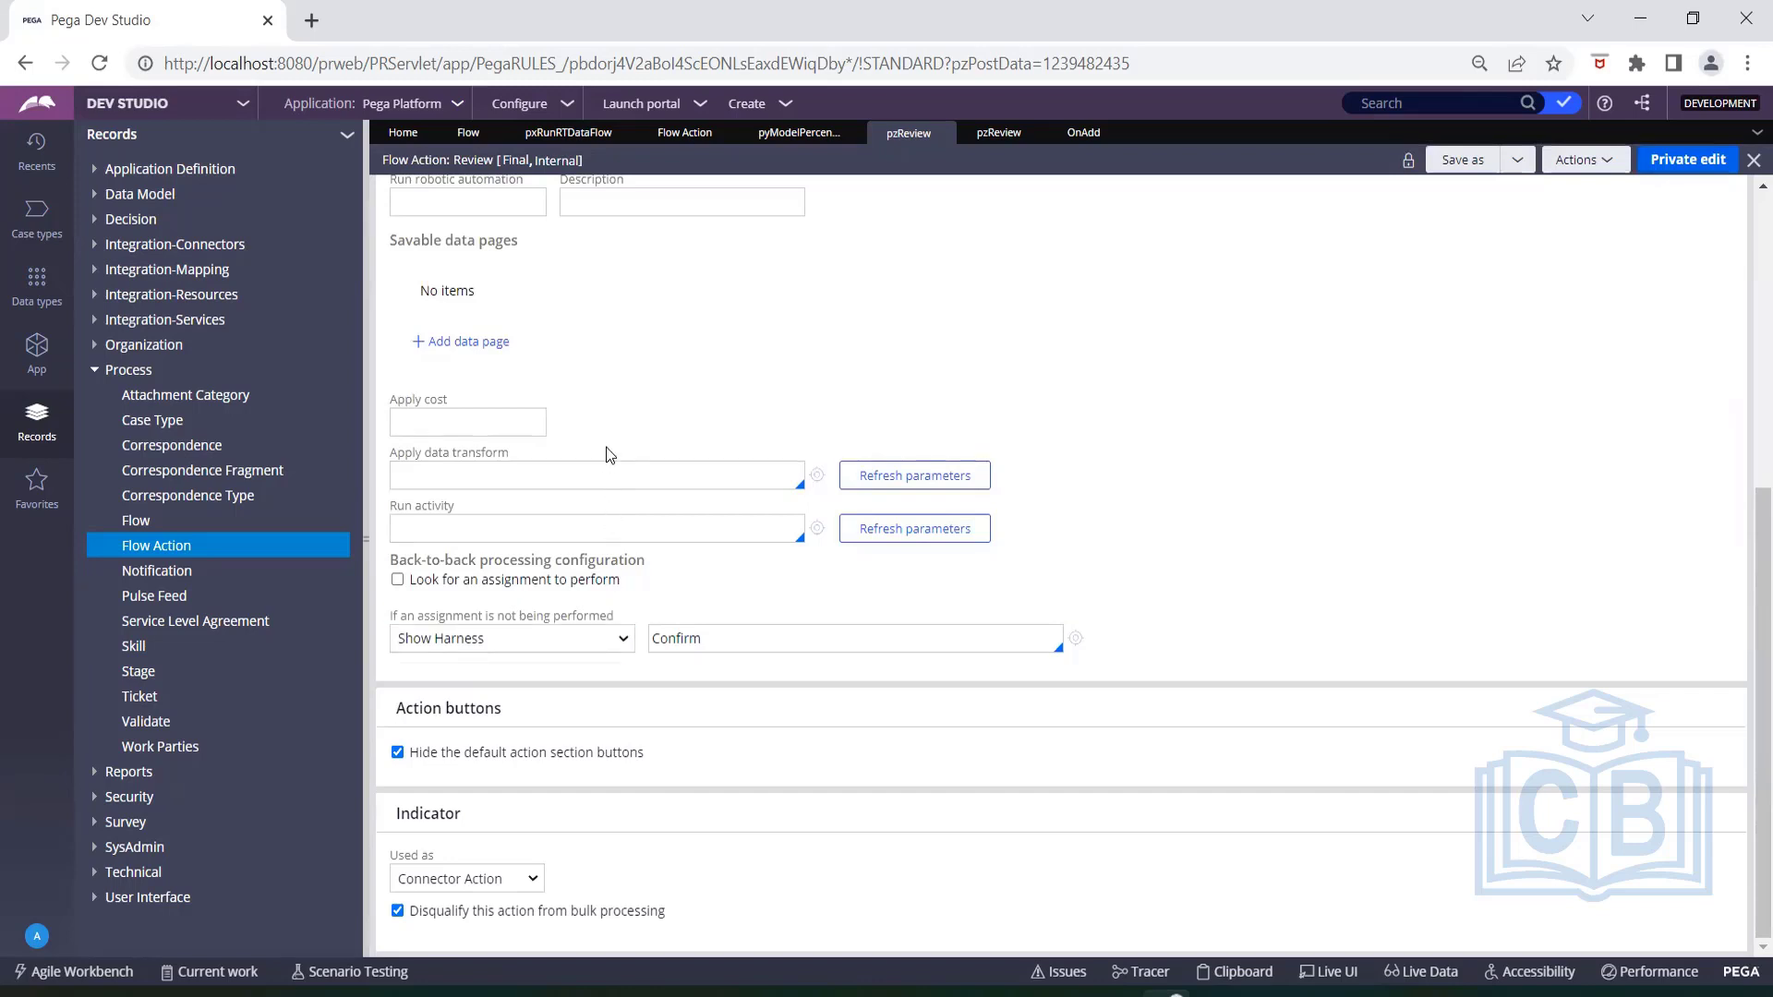
{"action": "scroll", "coordinate": [609, 428], "scroll_direction": "up", "scroll_amount": 1}
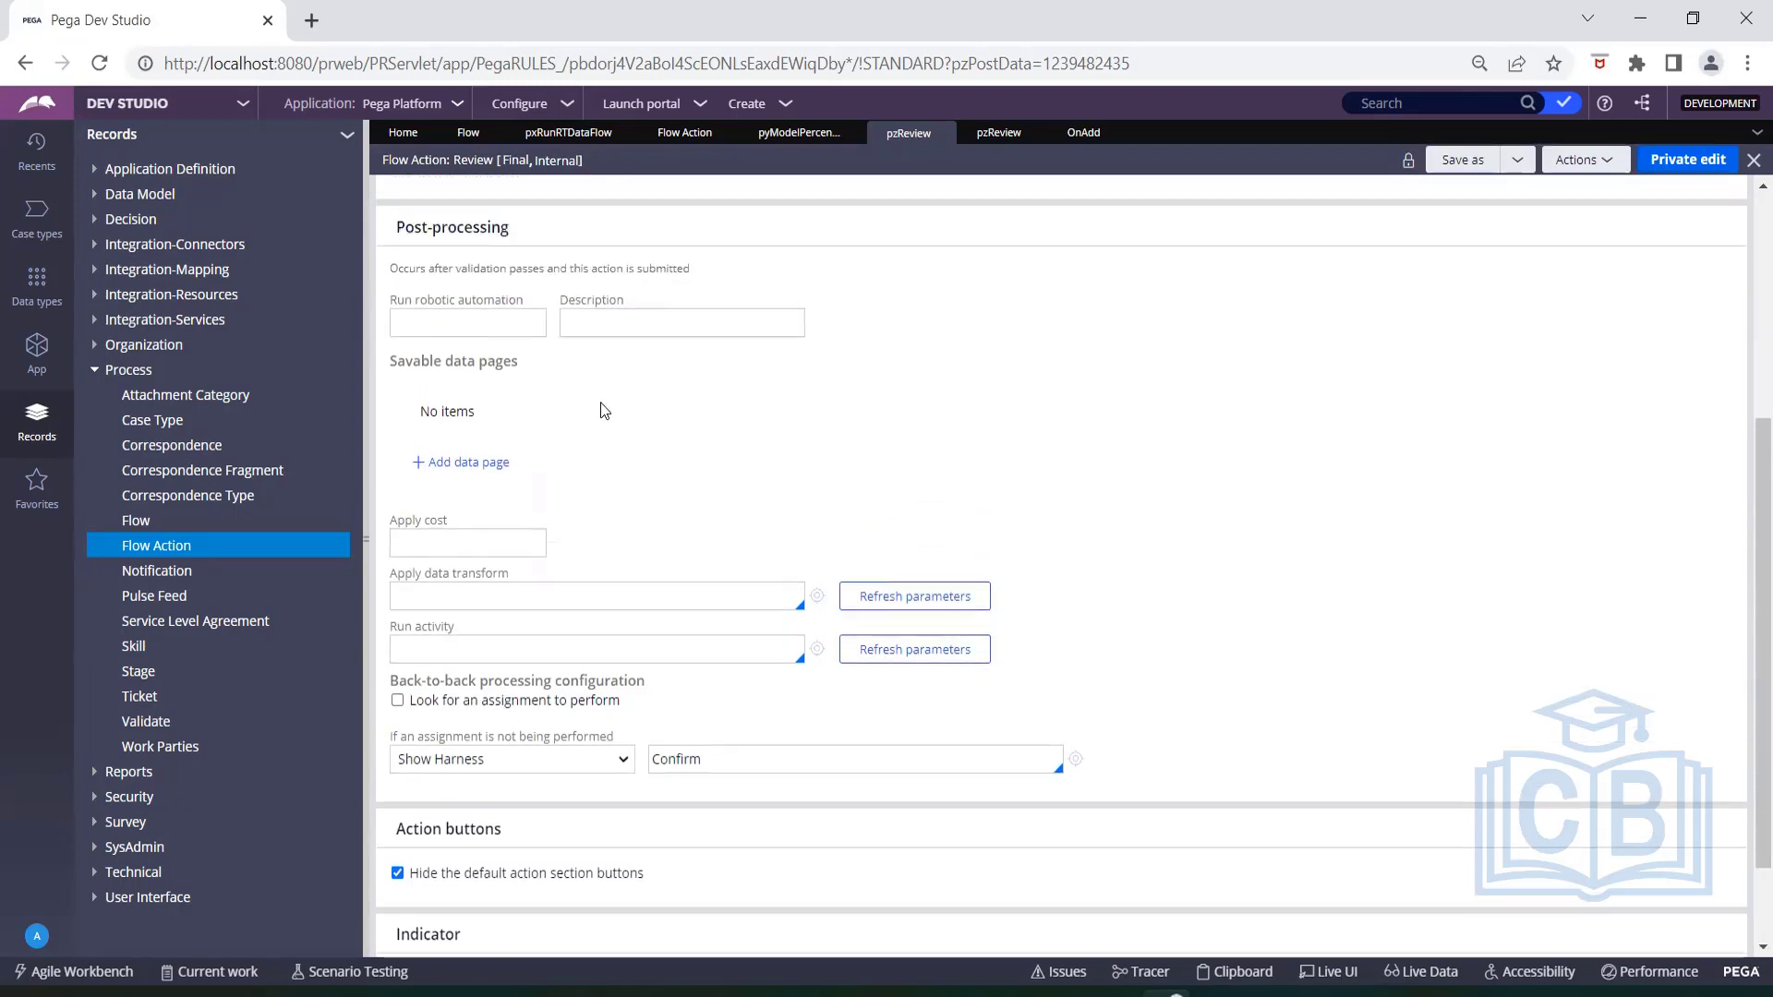
{"action": "left_click", "coordinate": [530, 332]}
{"action": "scroll", "coordinate": [420, 302], "scroll_direction": "up", "scroll_amount": 3}
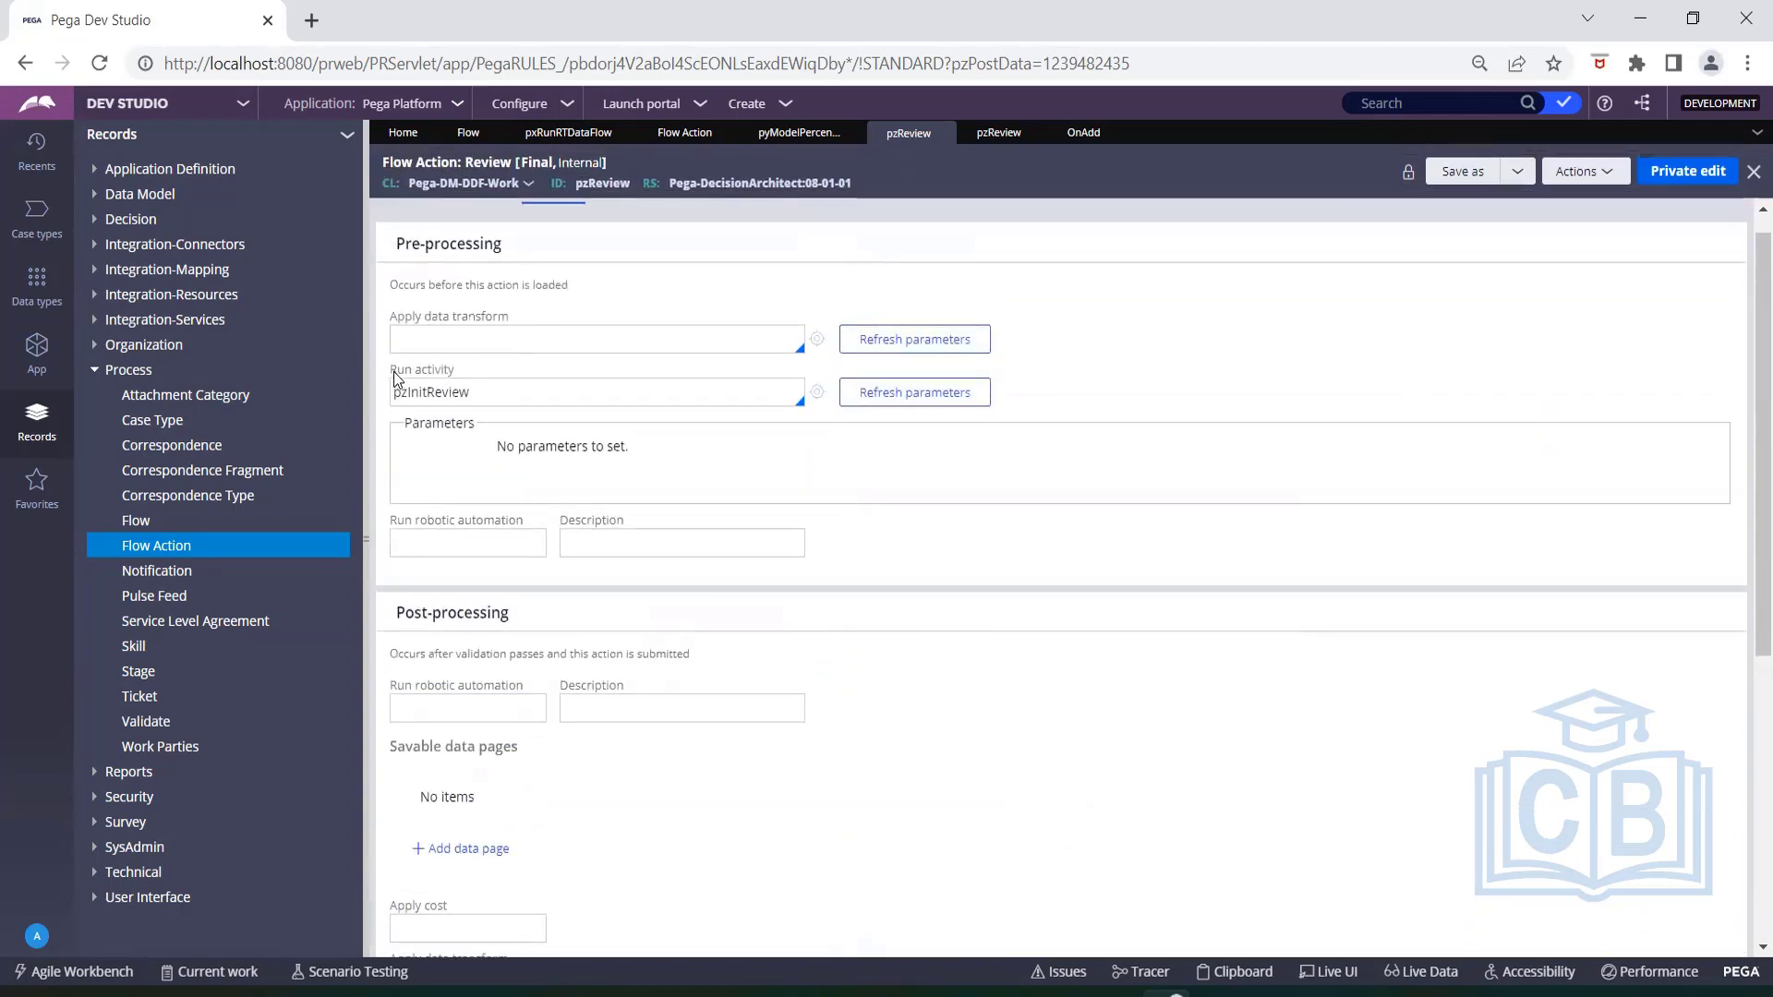
{"action": "left_click_drag", "start_coordinate": [394, 373], "coordinate": [468, 366]}
{"action": "left_click", "coordinate": [467, 364]}
{"action": "left_click_drag", "start_coordinate": [493, 458], "coordinate": [654, 454]}
{"action": "left_click", "coordinate": [659, 455]}
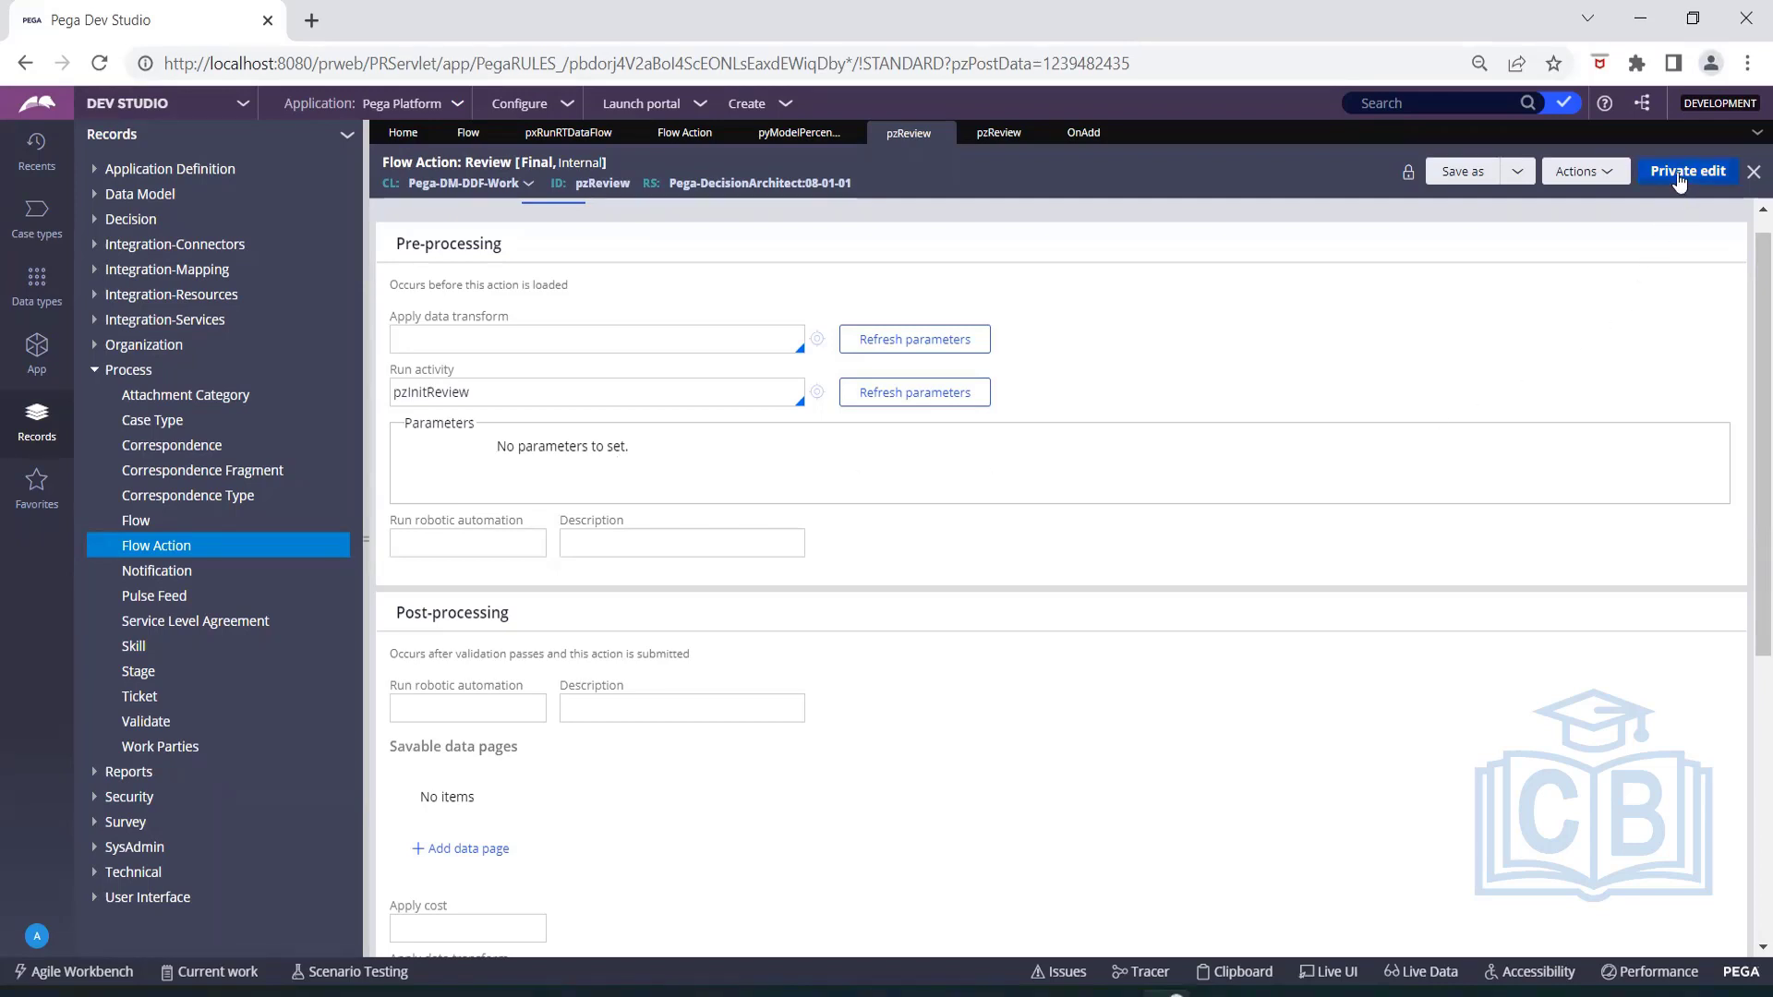
{"action": "scroll", "coordinate": [560, 379], "scroll_direction": "up", "scroll_amount": 1}
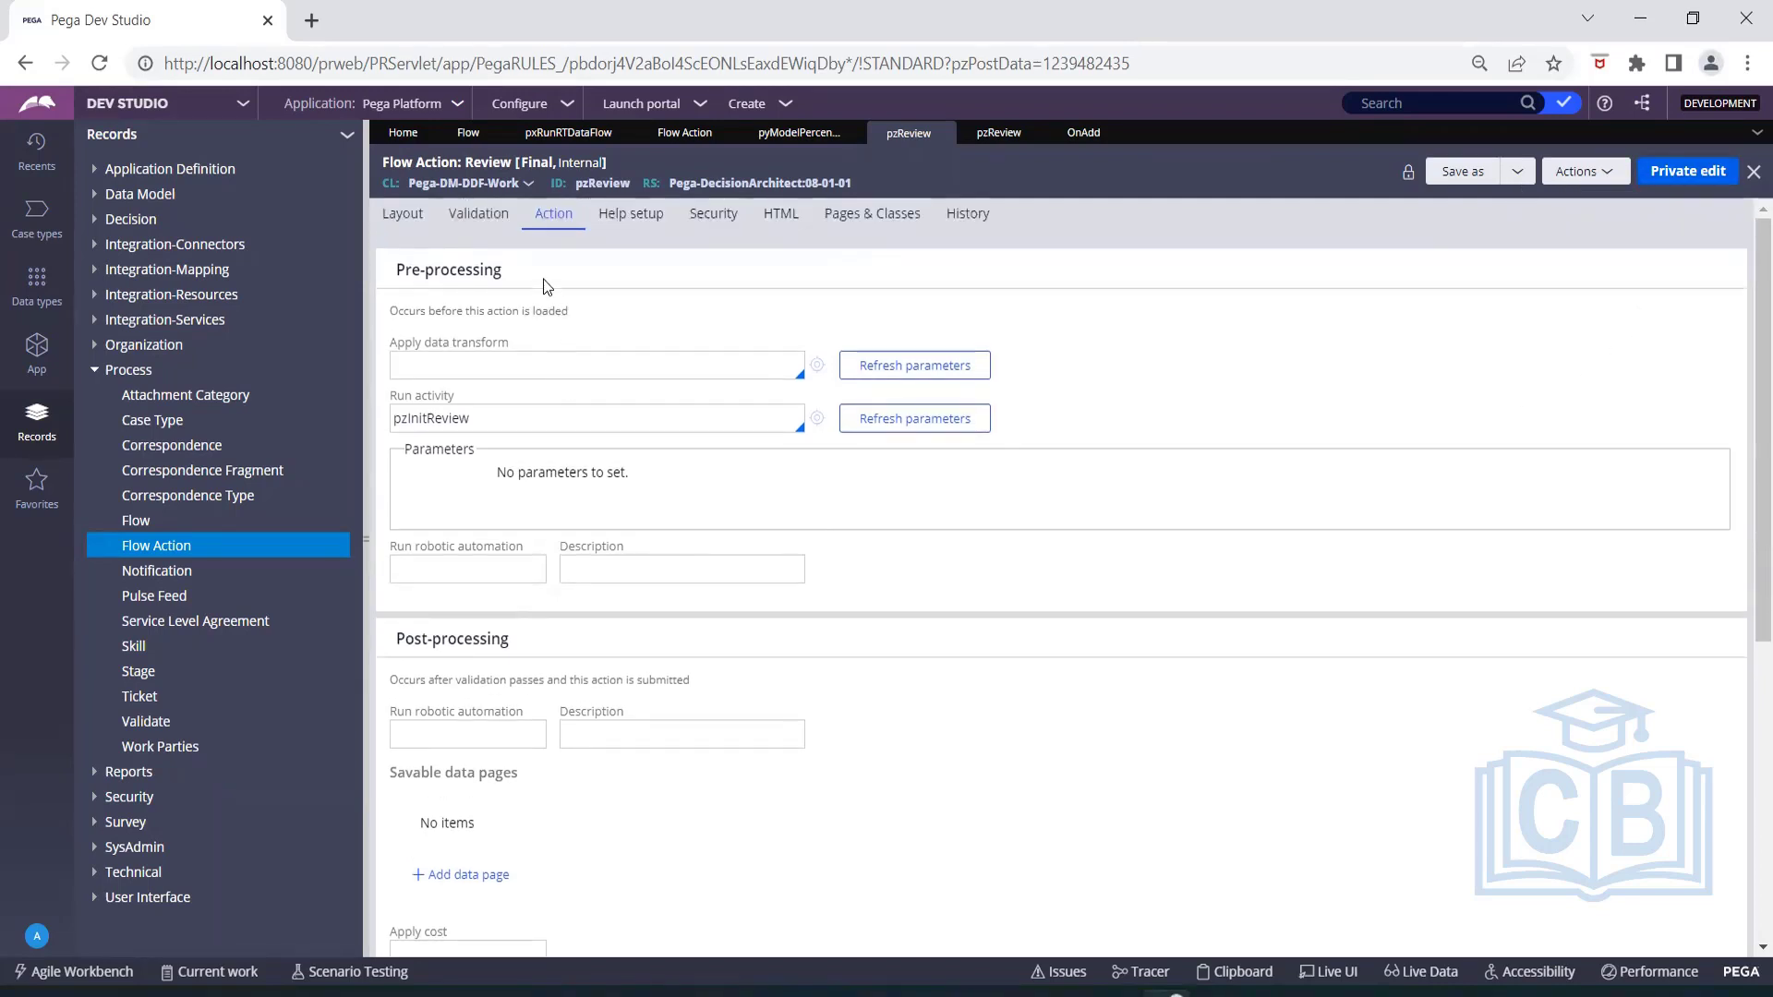
Review the page context options and the Applies to class in the Review flow action's section configuration.
{"action": "left_click", "coordinate": [415, 219]}
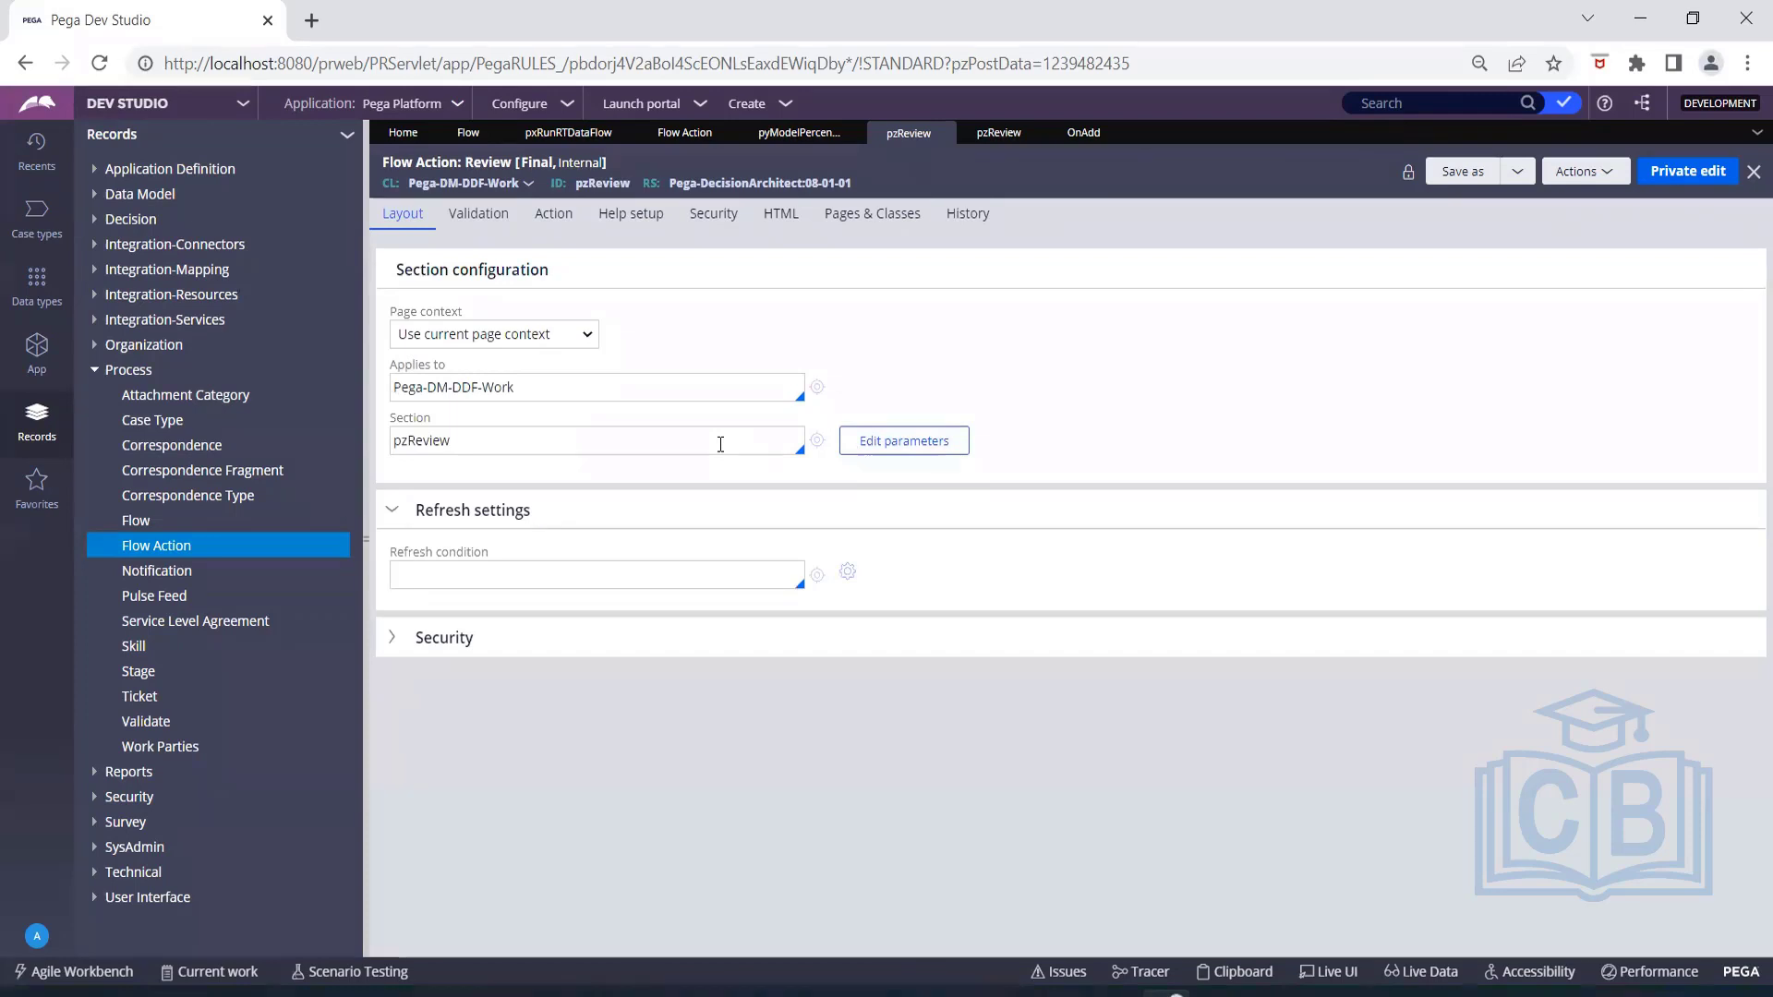
{"action": "left_click", "coordinate": [464, 342]}
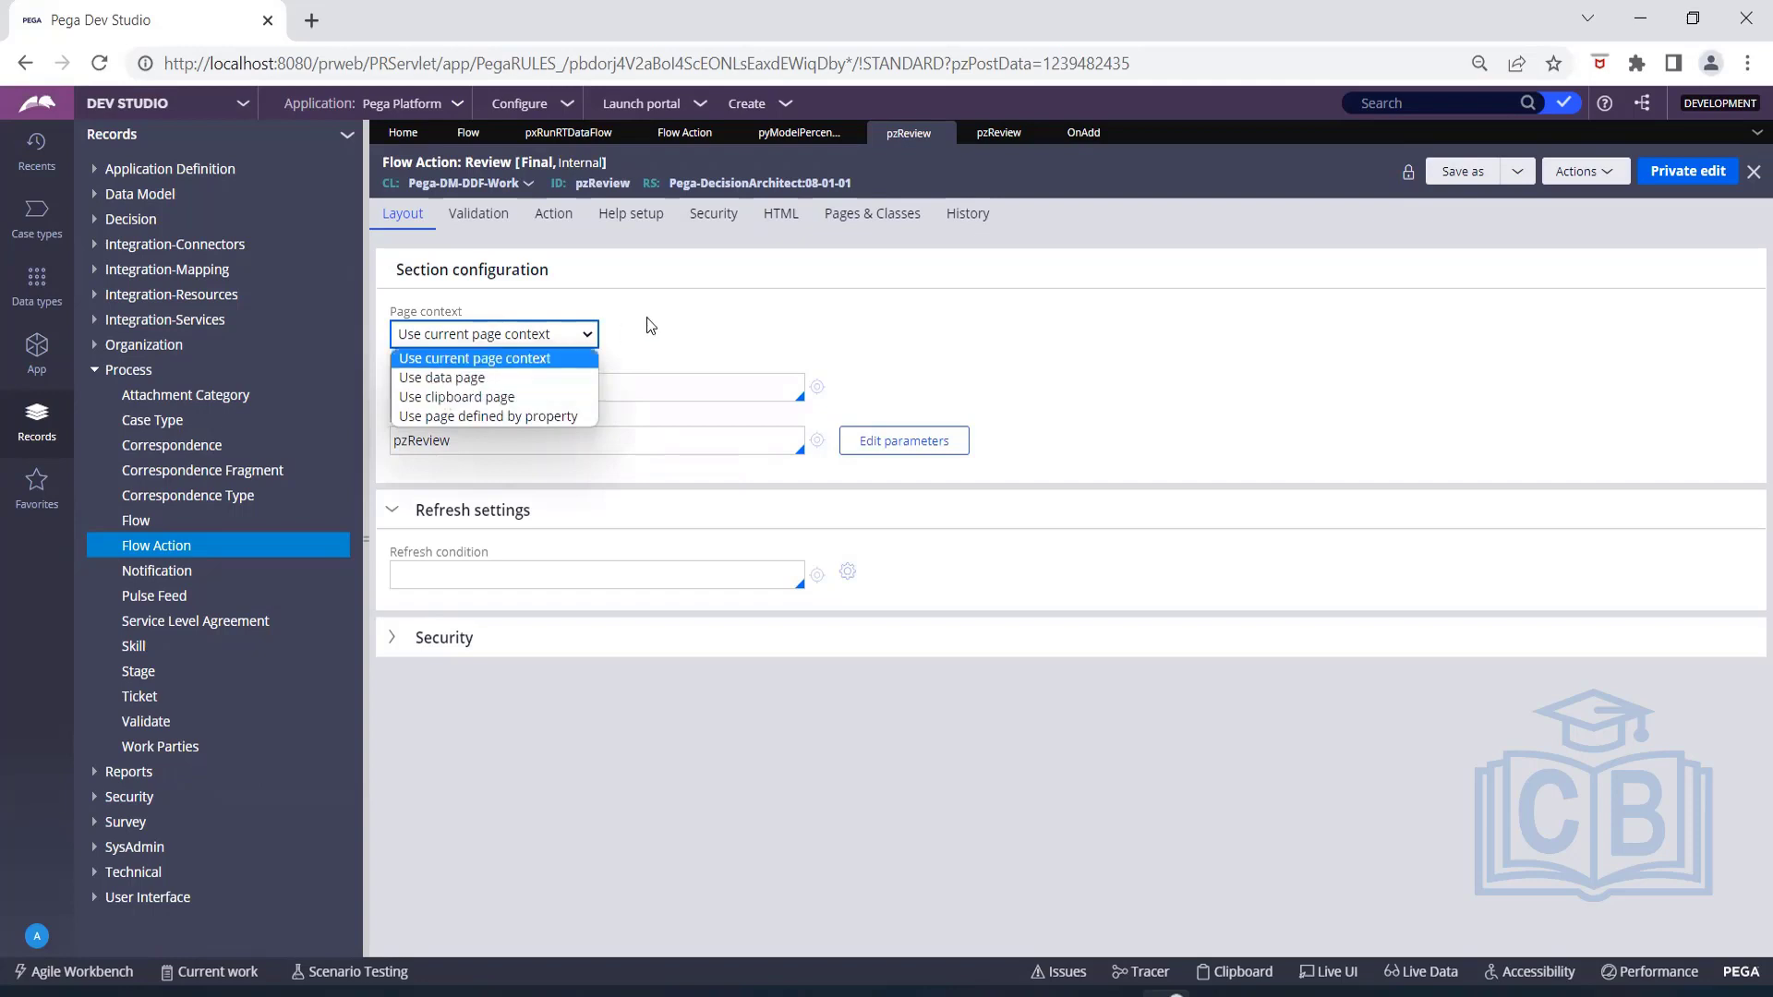
{"action": "left_click", "coordinate": [647, 343]}
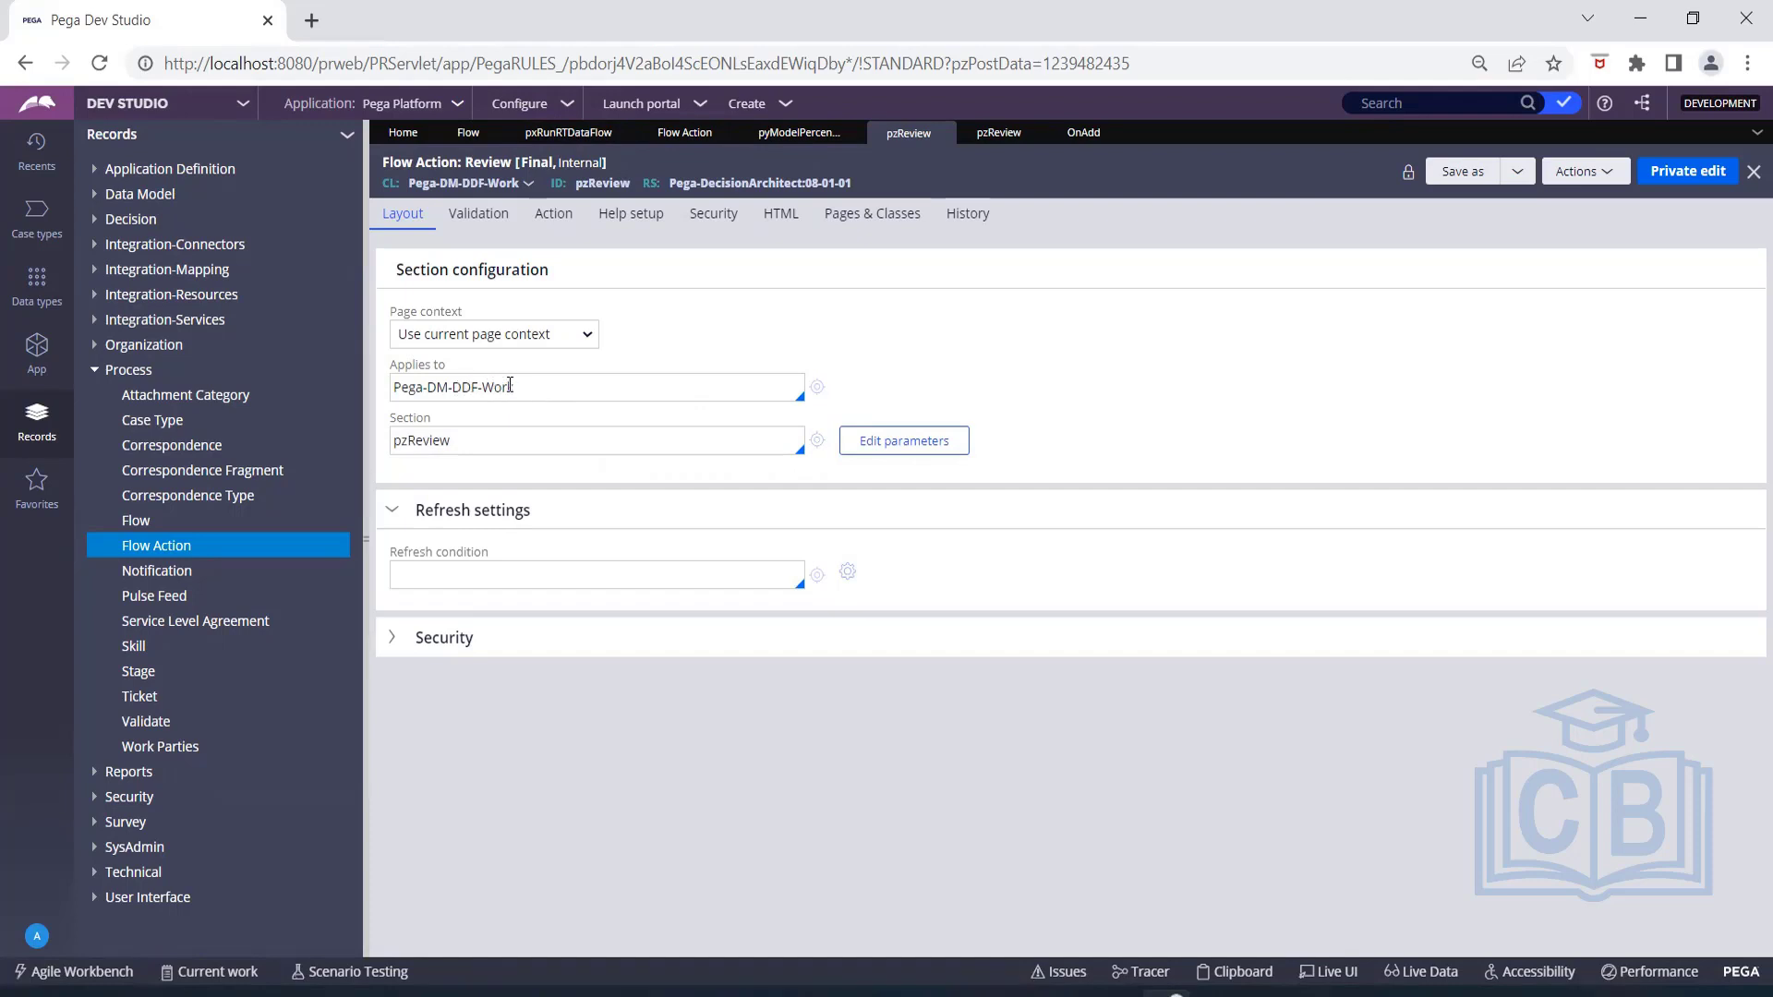
{"action": "left_click_drag", "start_coordinate": [514, 387], "coordinate": [391, 383]}
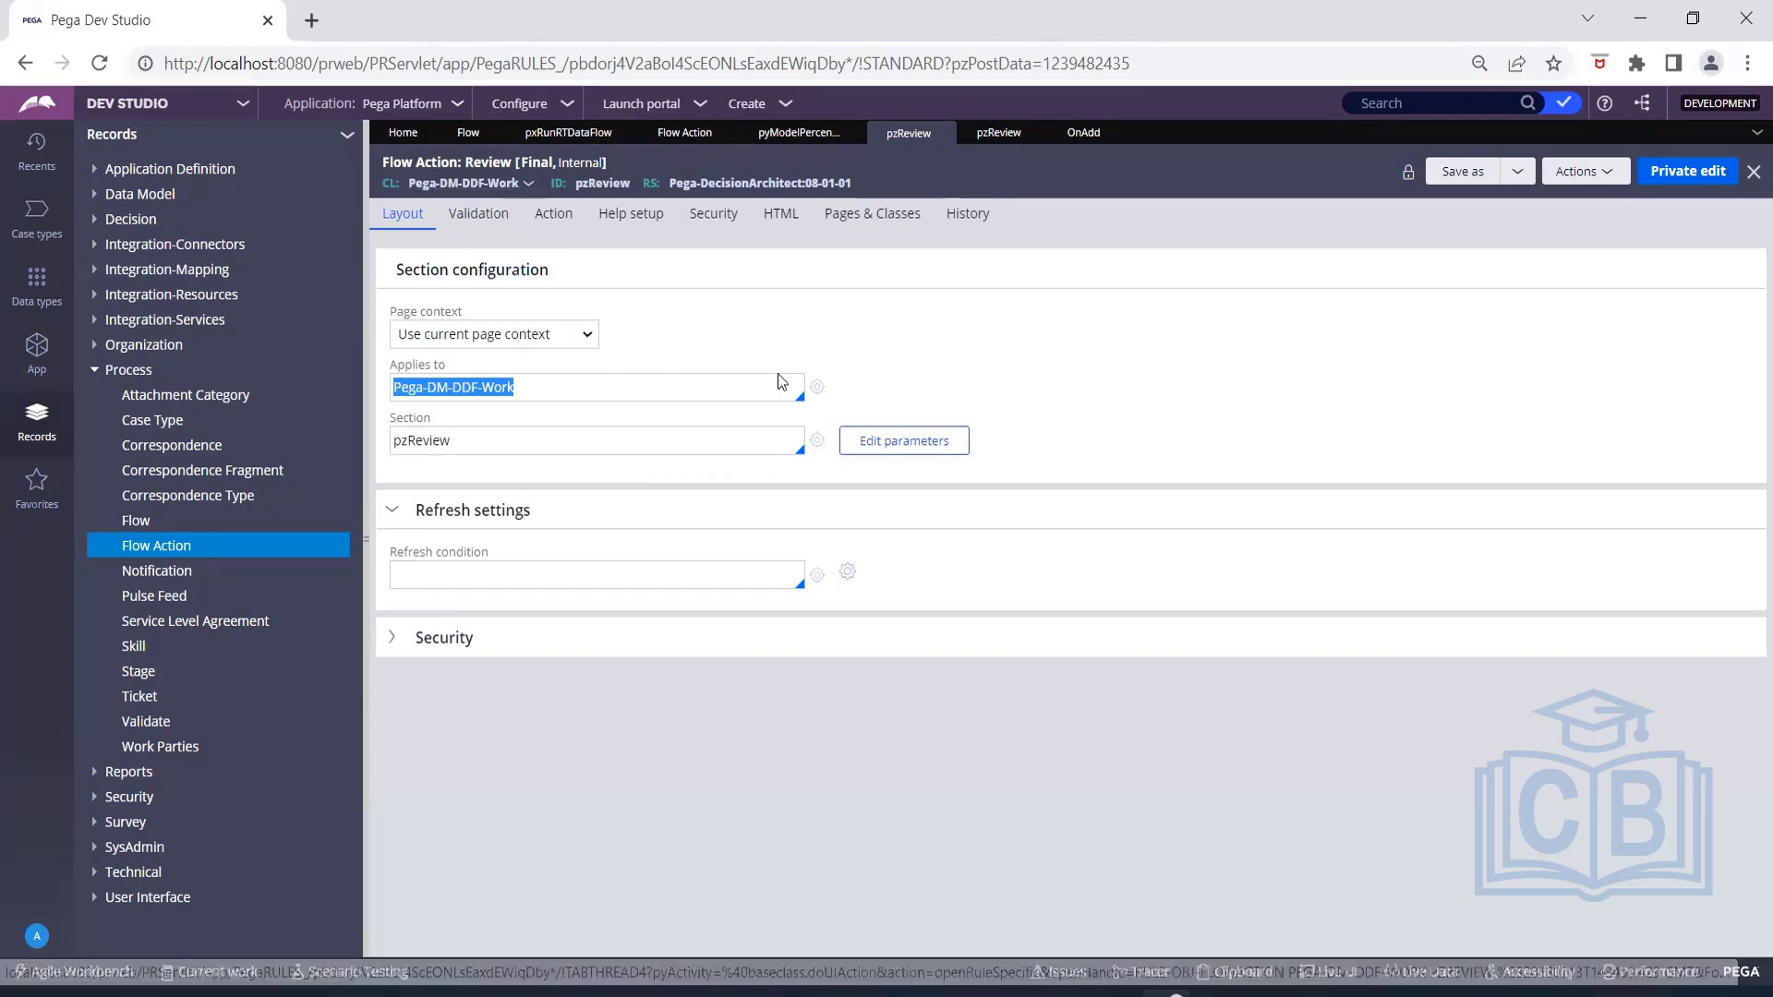
{"action": "left_click", "coordinate": [714, 346]}
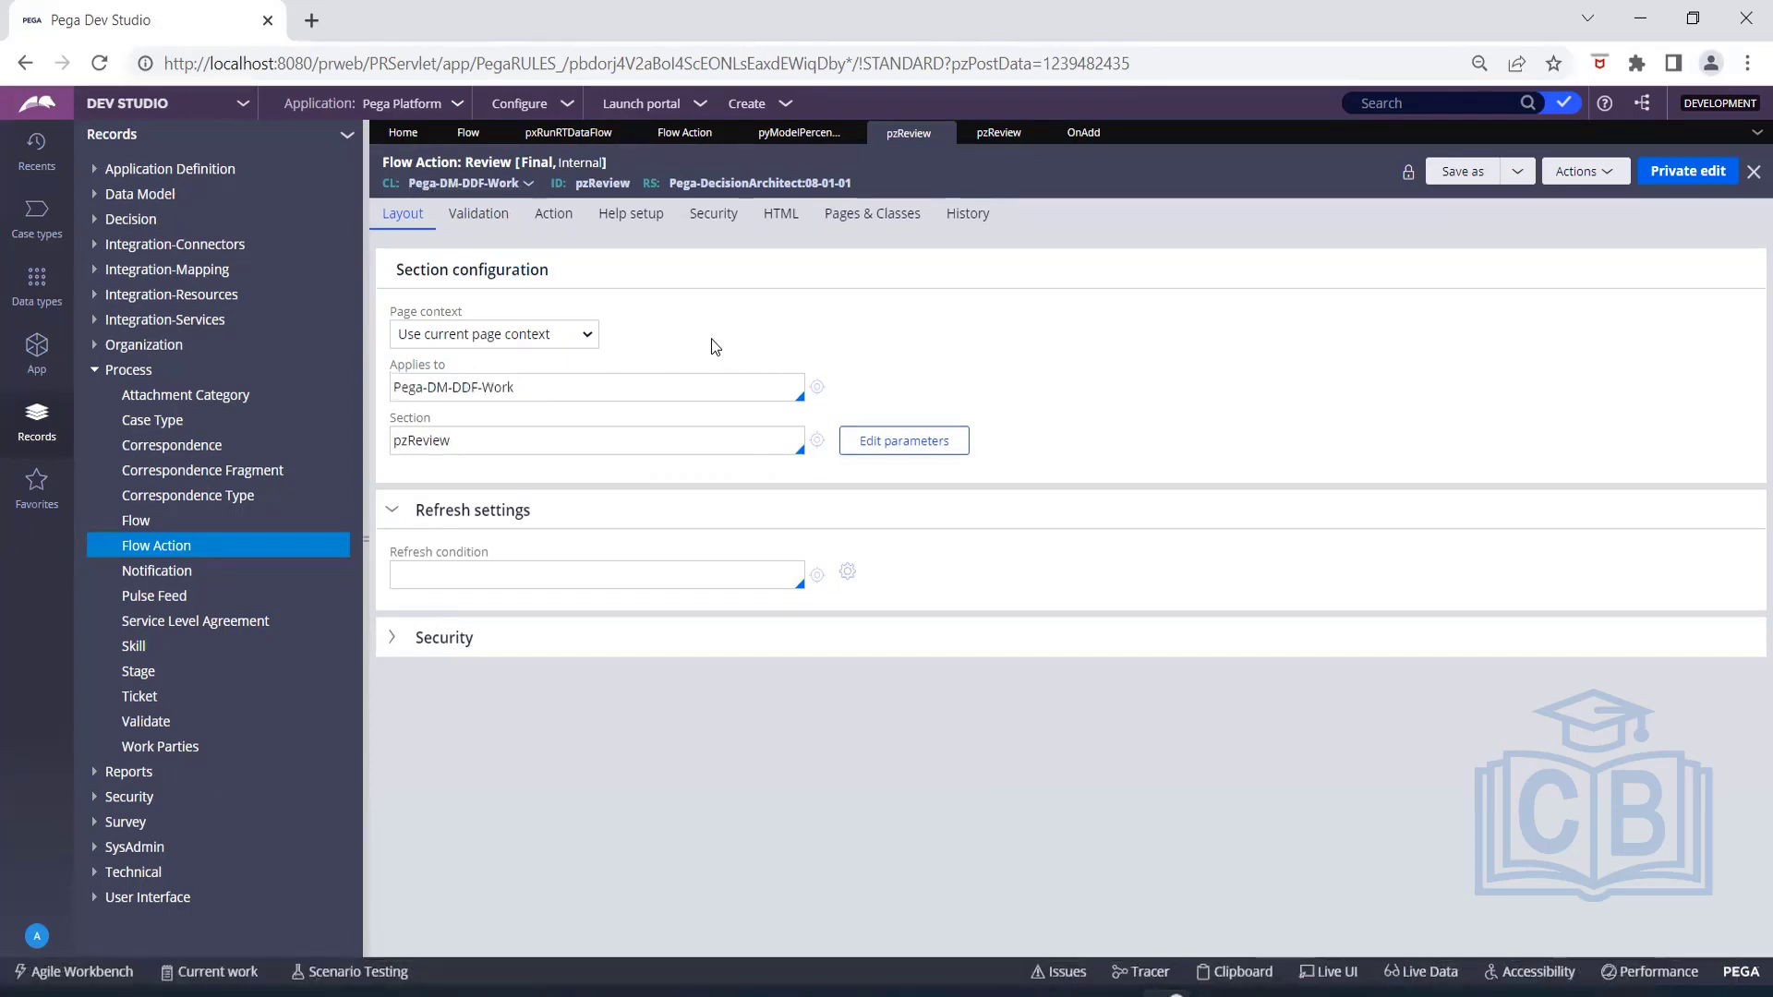
Set the Review flow action's page context to Use clipboard page.
{"action": "left_click", "coordinate": [591, 338]}
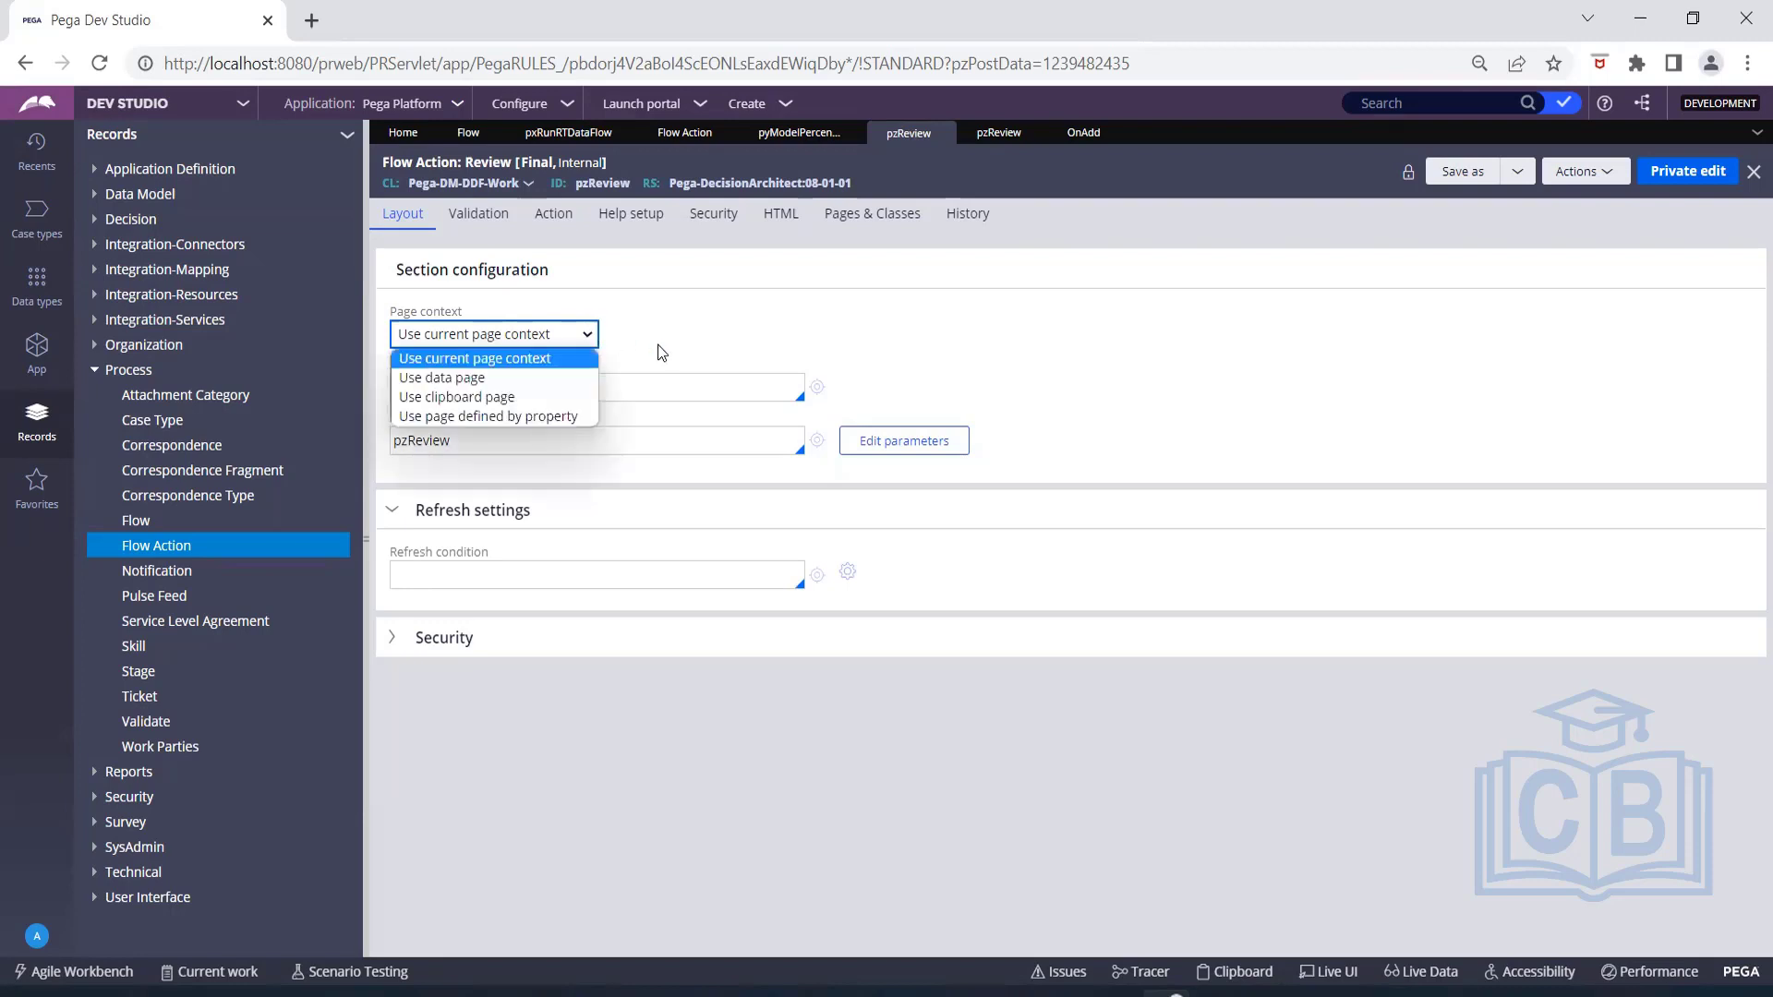
{"action": "left_click", "coordinate": [552, 397]}
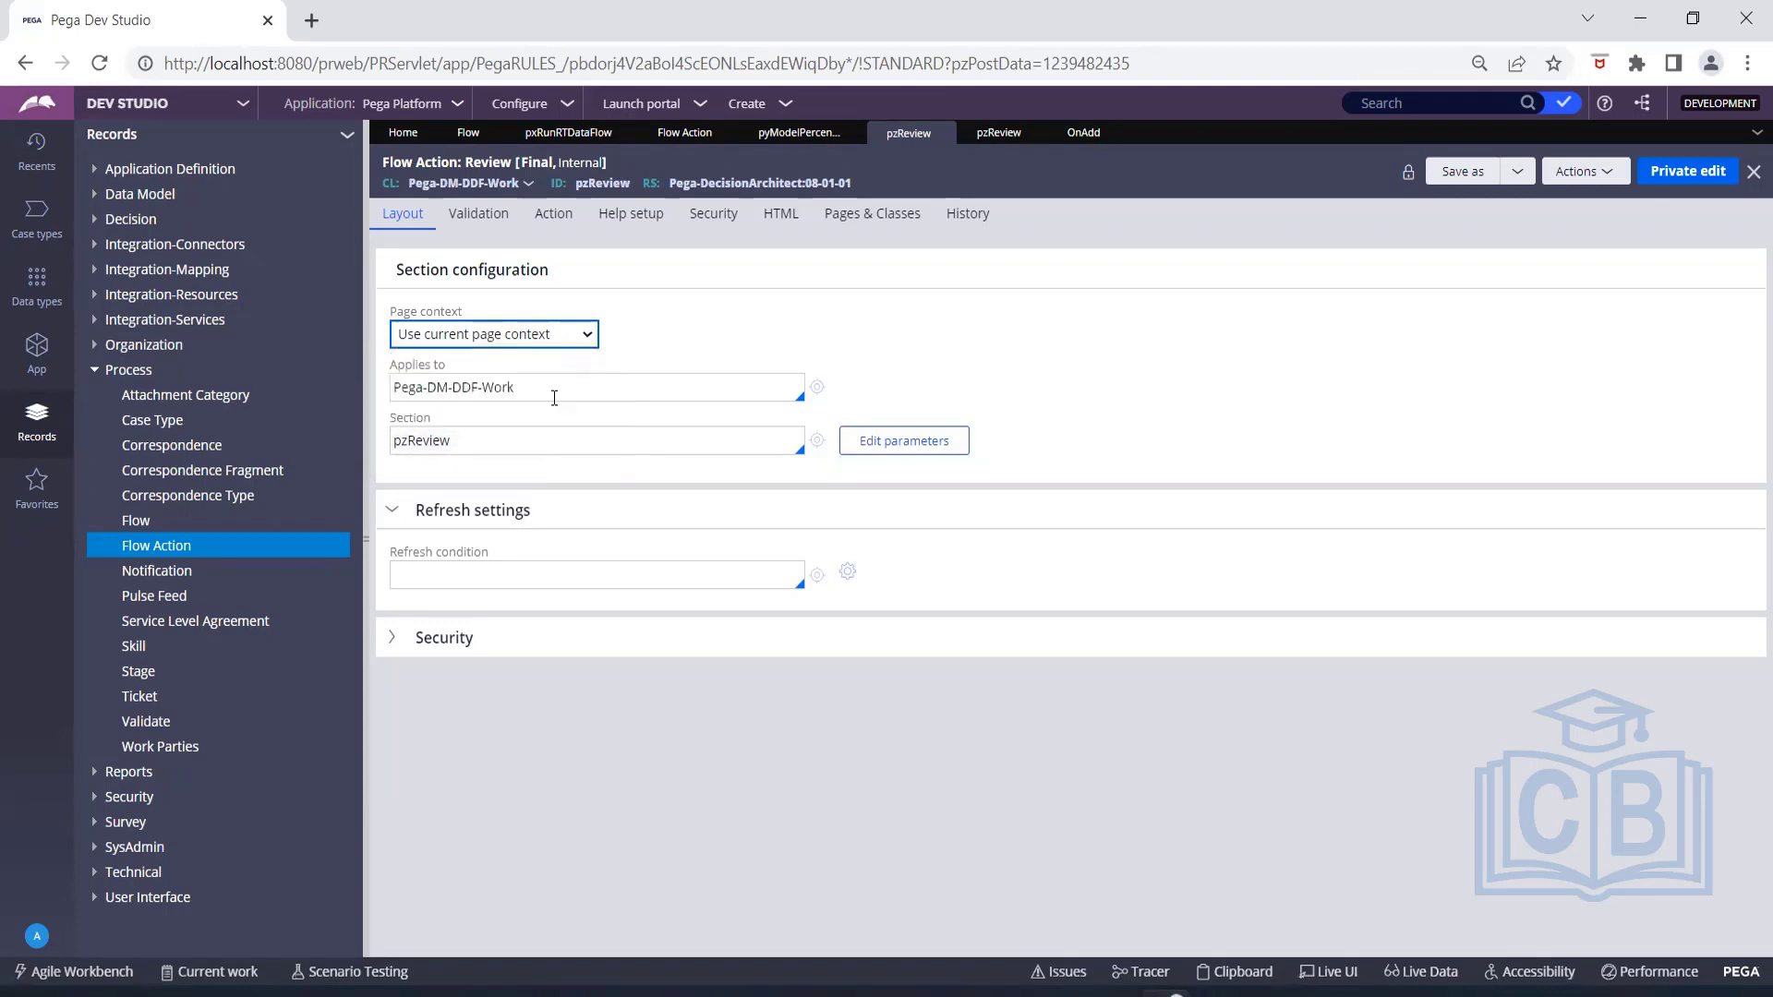
{"action": "left_click", "coordinate": [554, 398]}
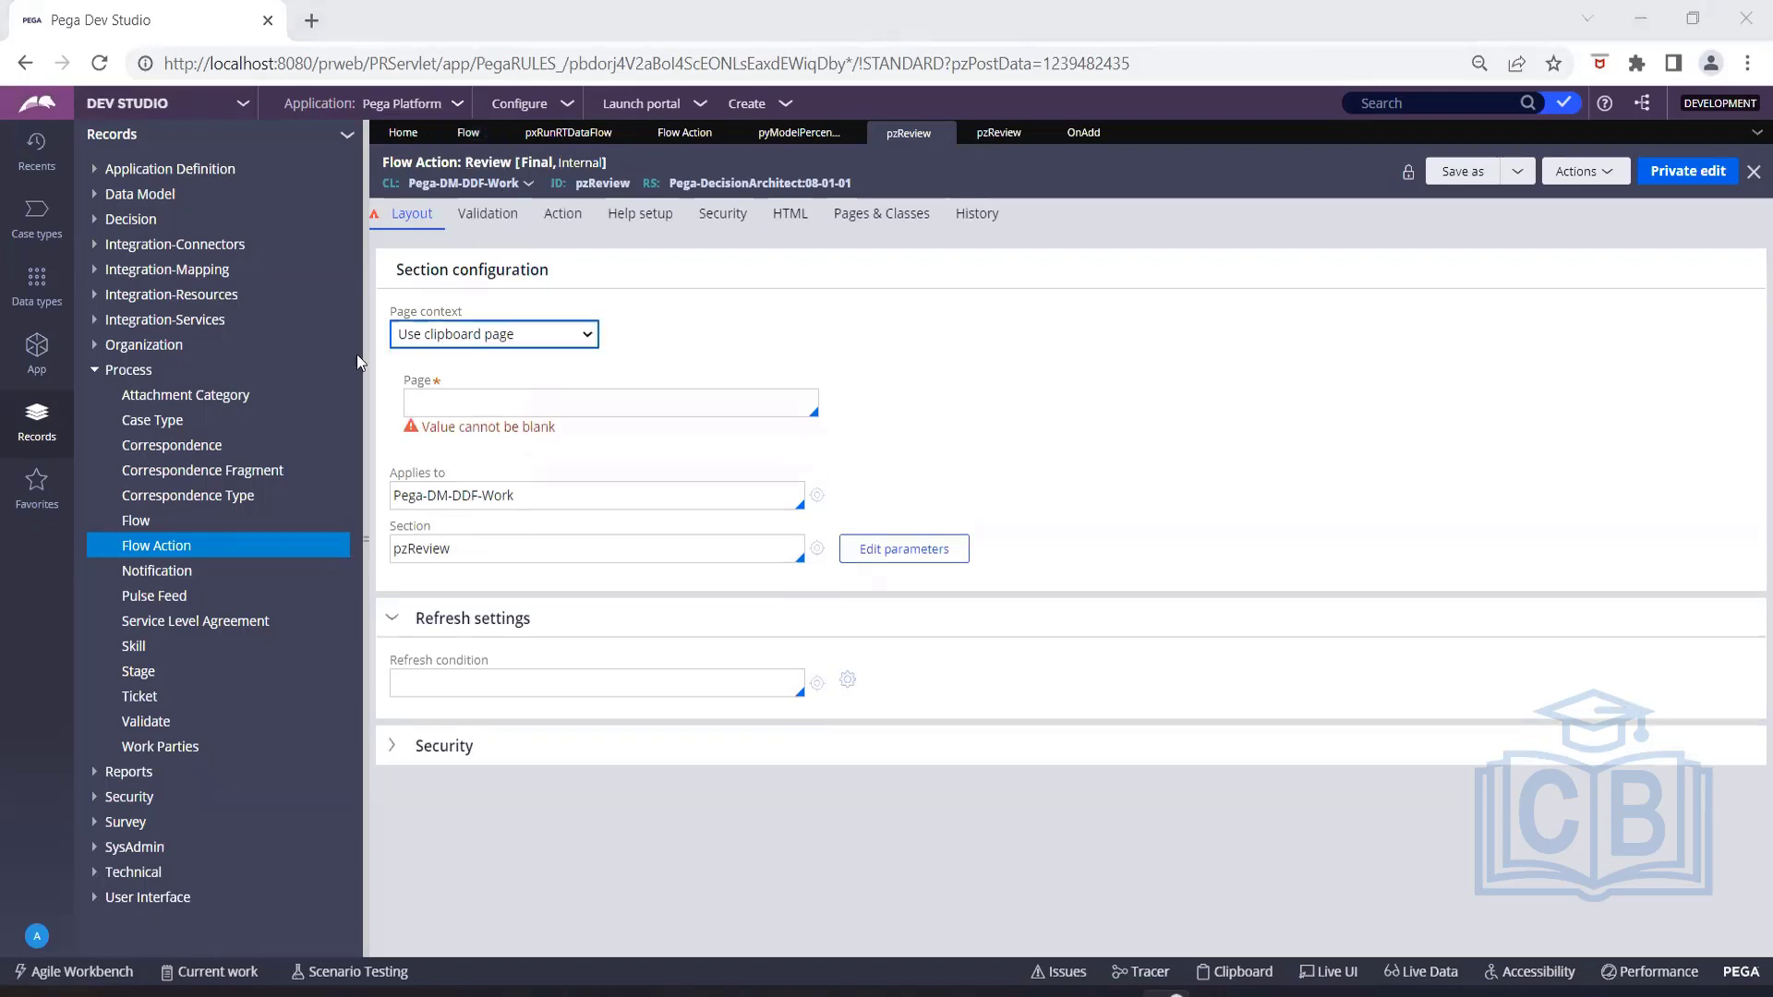
List the Agents records in the SysAdmin category and open the Pega-ProCom agents rule.
{"action": "left_click", "coordinate": [96, 370]}
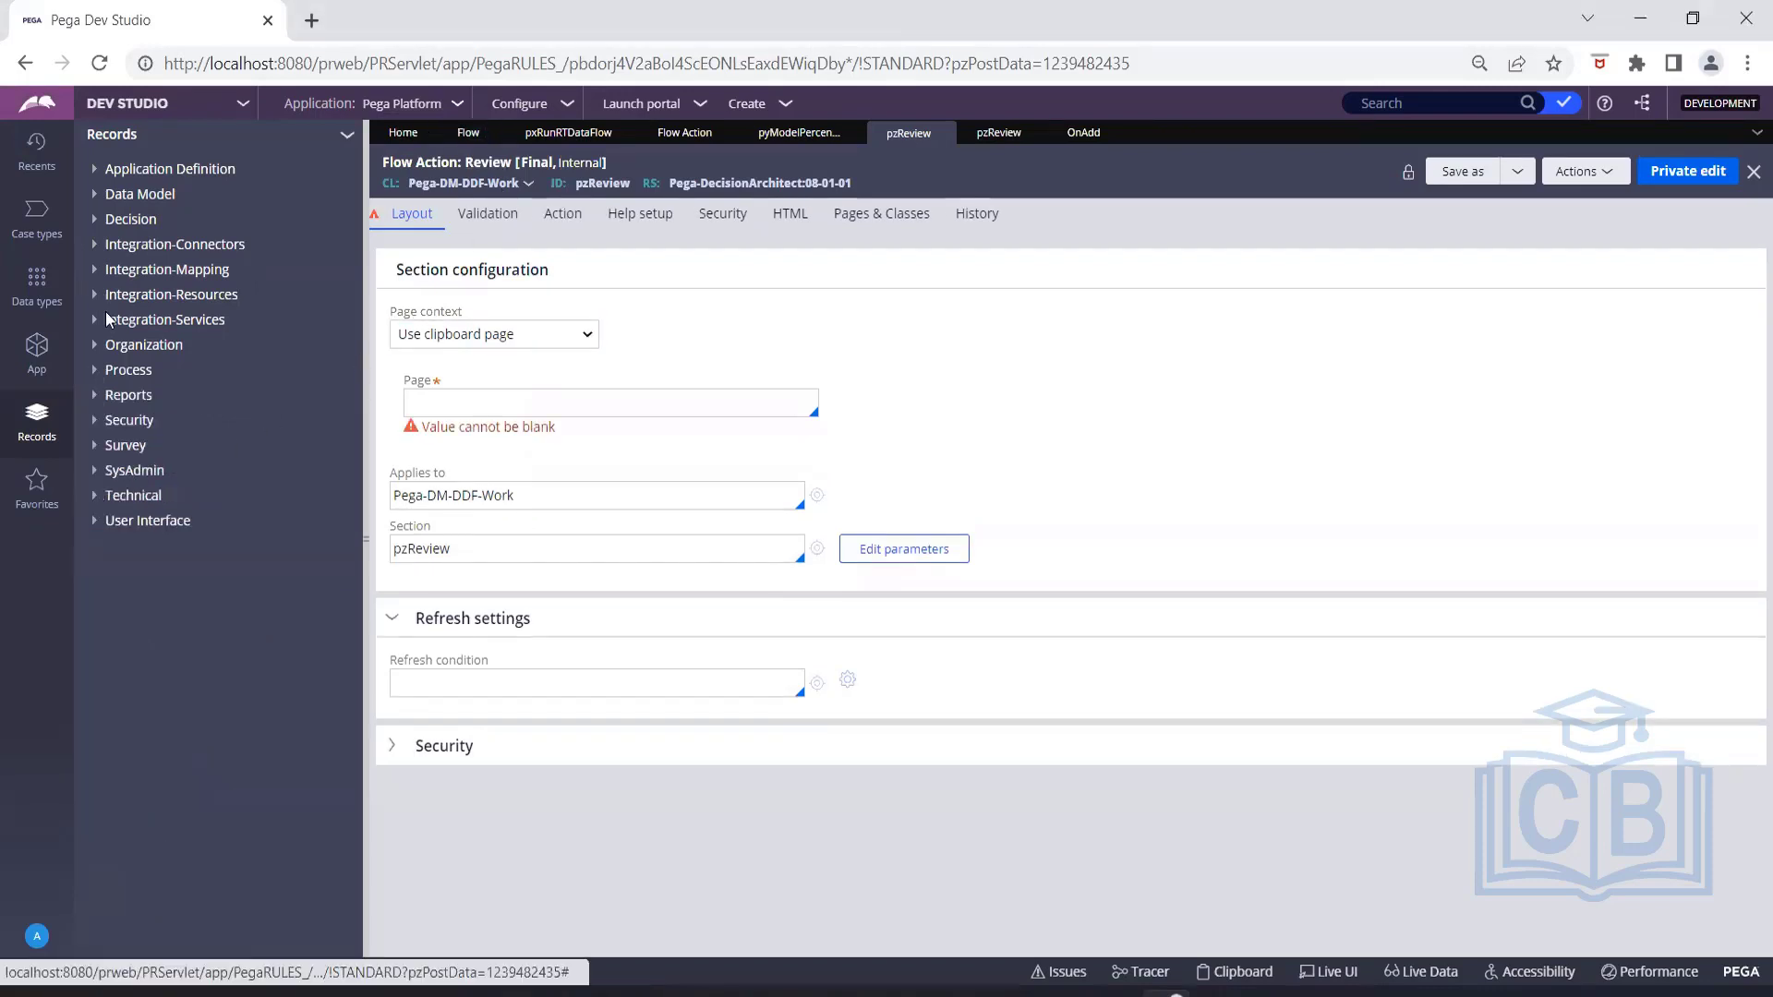
{"action": "left_click", "coordinate": [118, 496]}
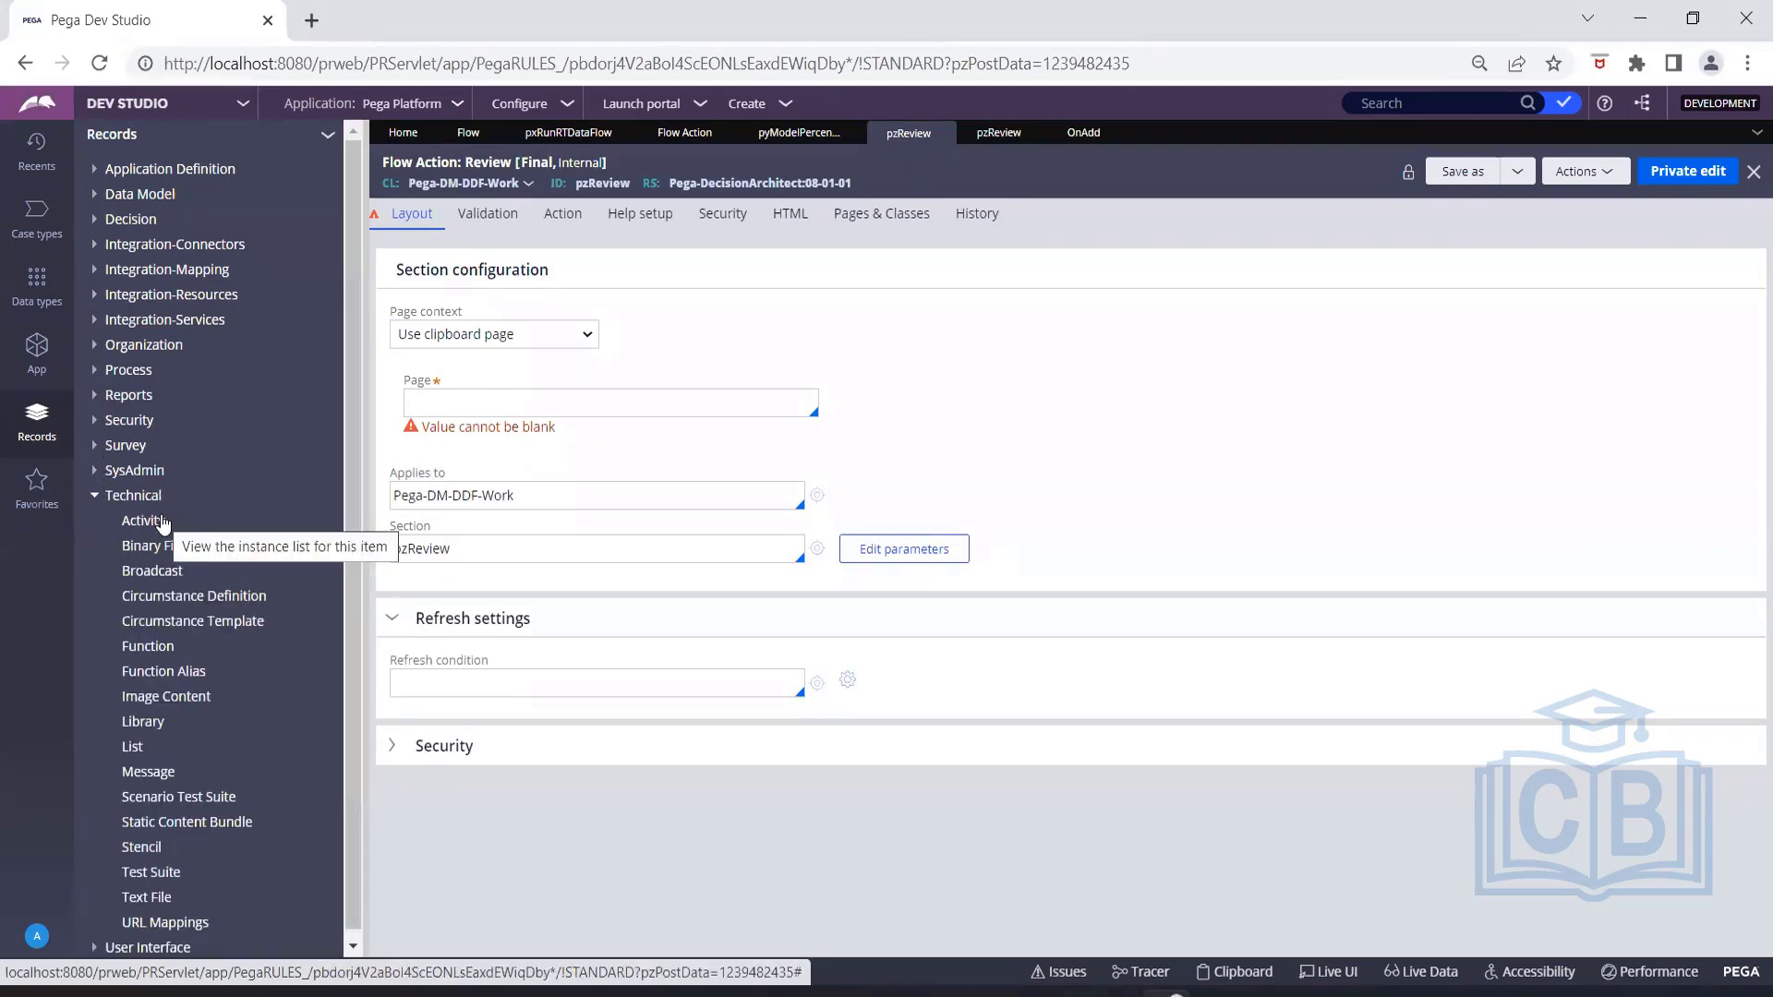
{"action": "left_click", "coordinate": [94, 470]}
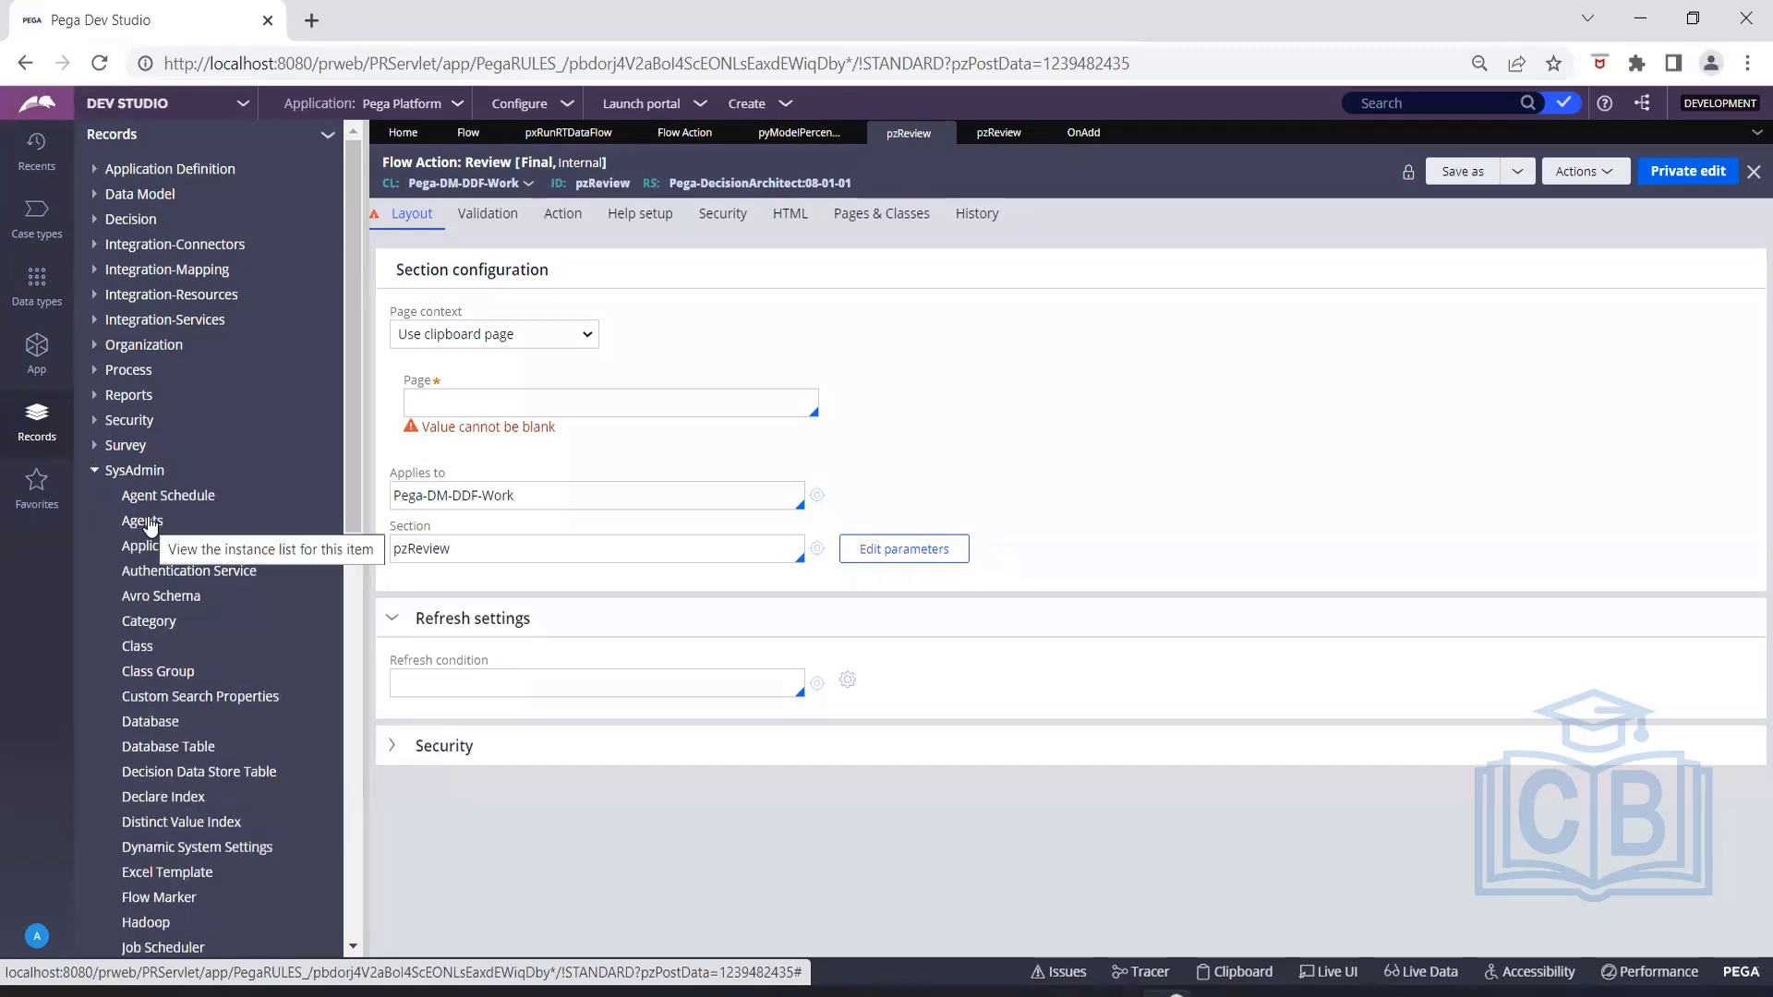
{"action": "left_click", "coordinate": [148, 523]}
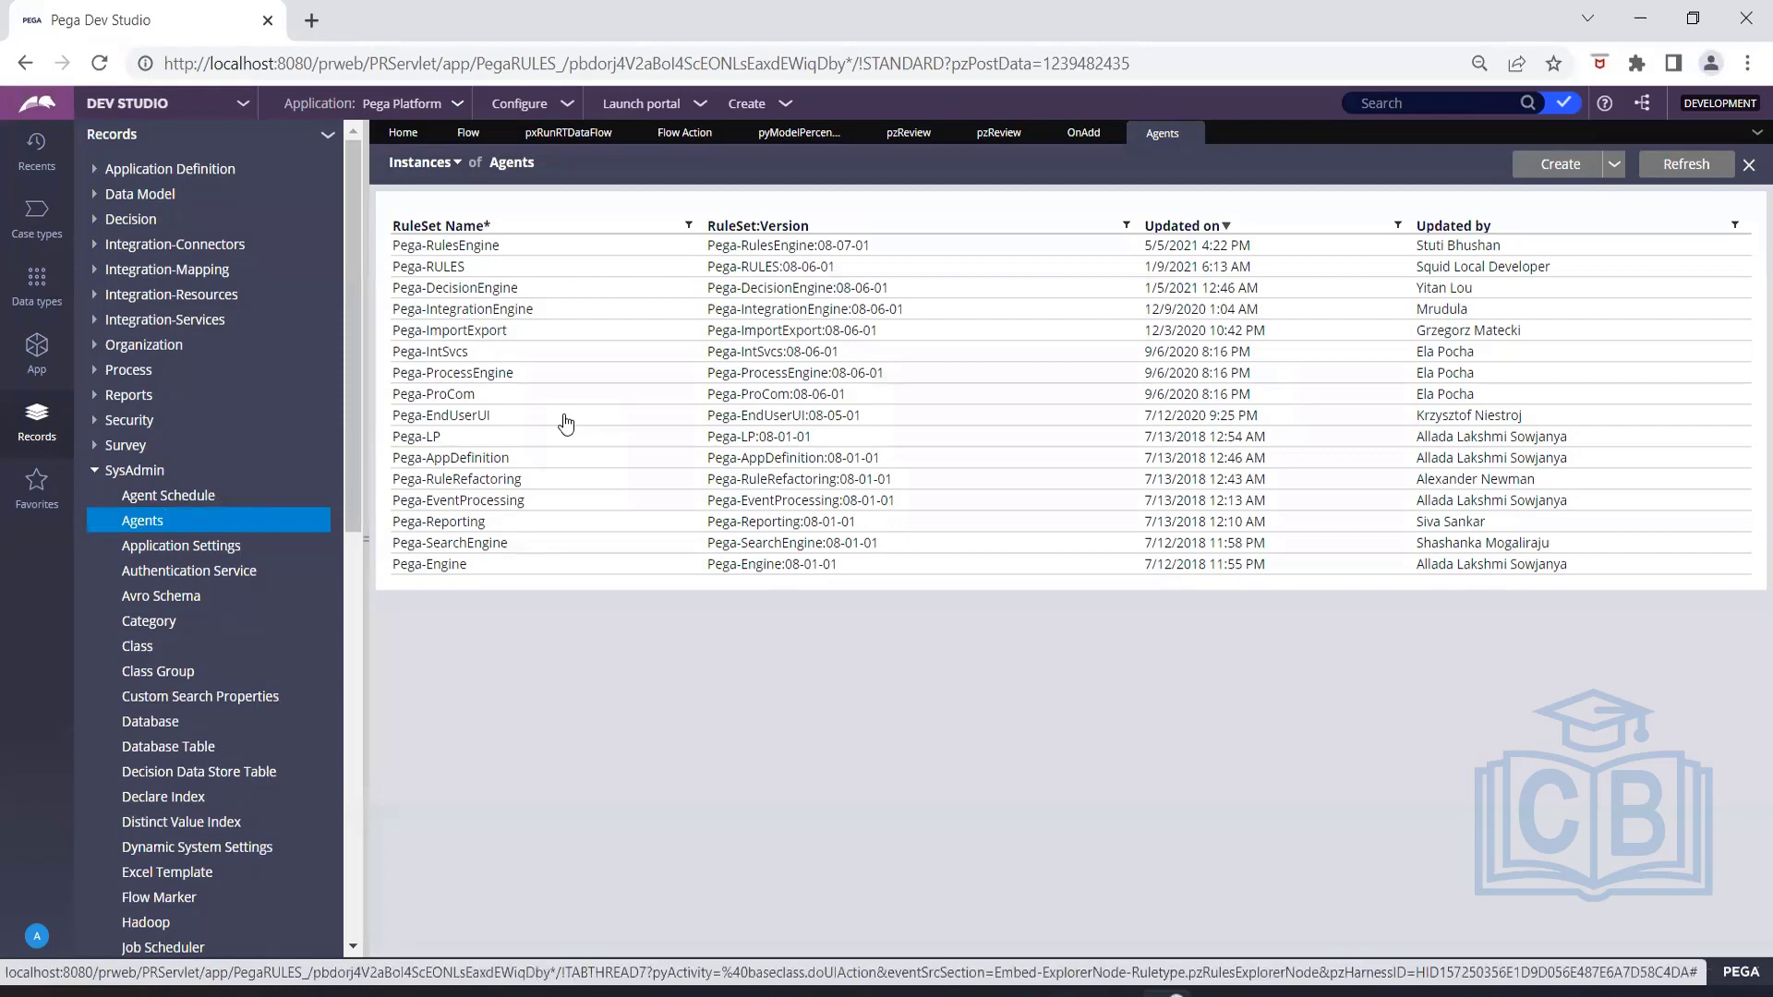
{"action": "left_click_drag", "start_coordinate": [563, 422], "coordinate": [505, 335]}
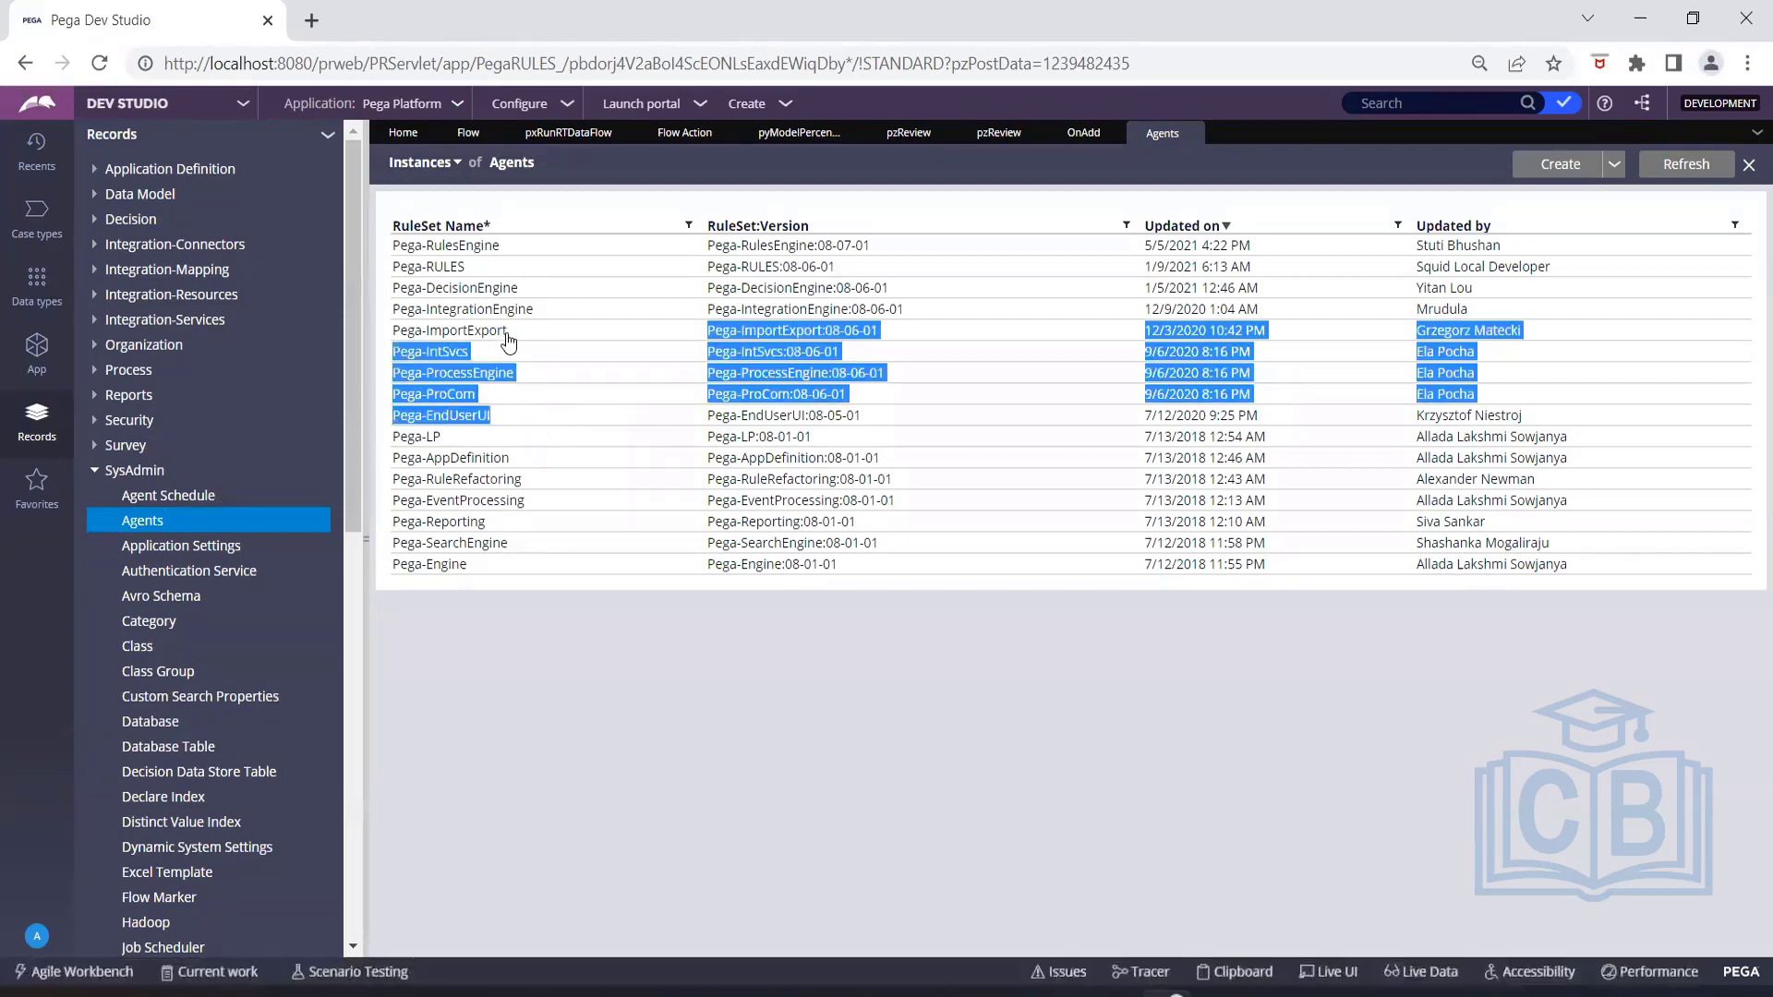
{"action": "left_click", "coordinate": [591, 701]}
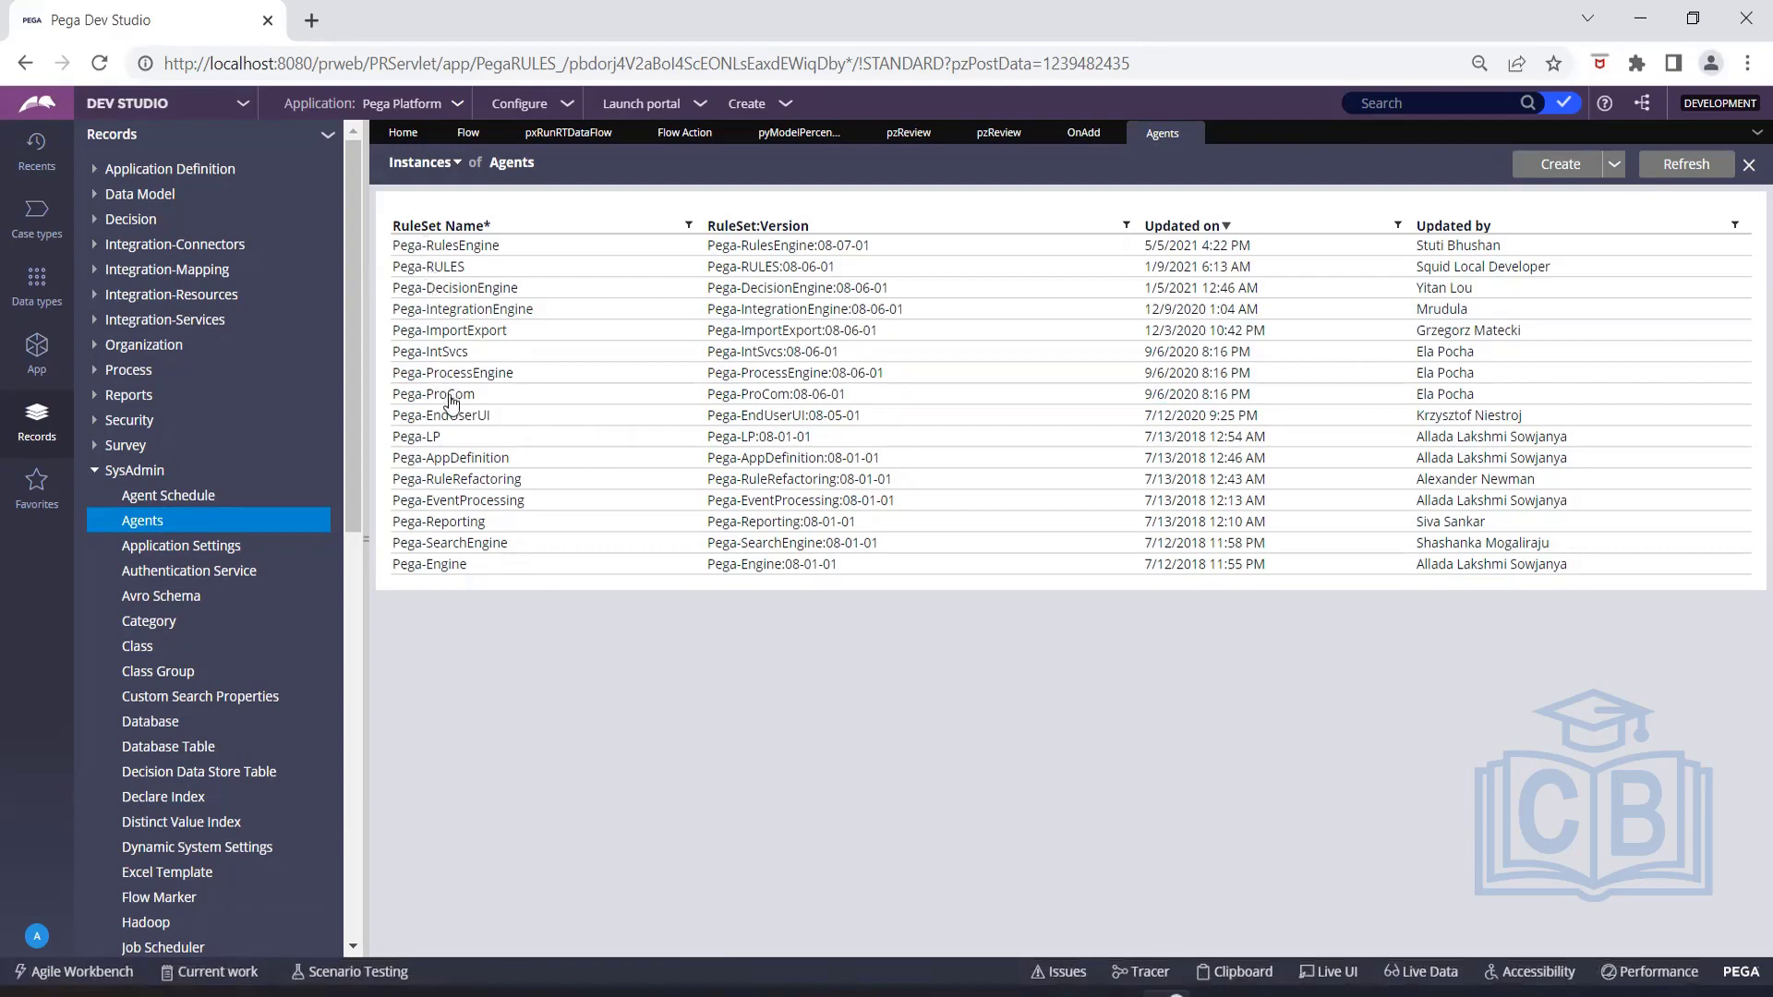
{"action": "left_click", "coordinate": [449, 392]}
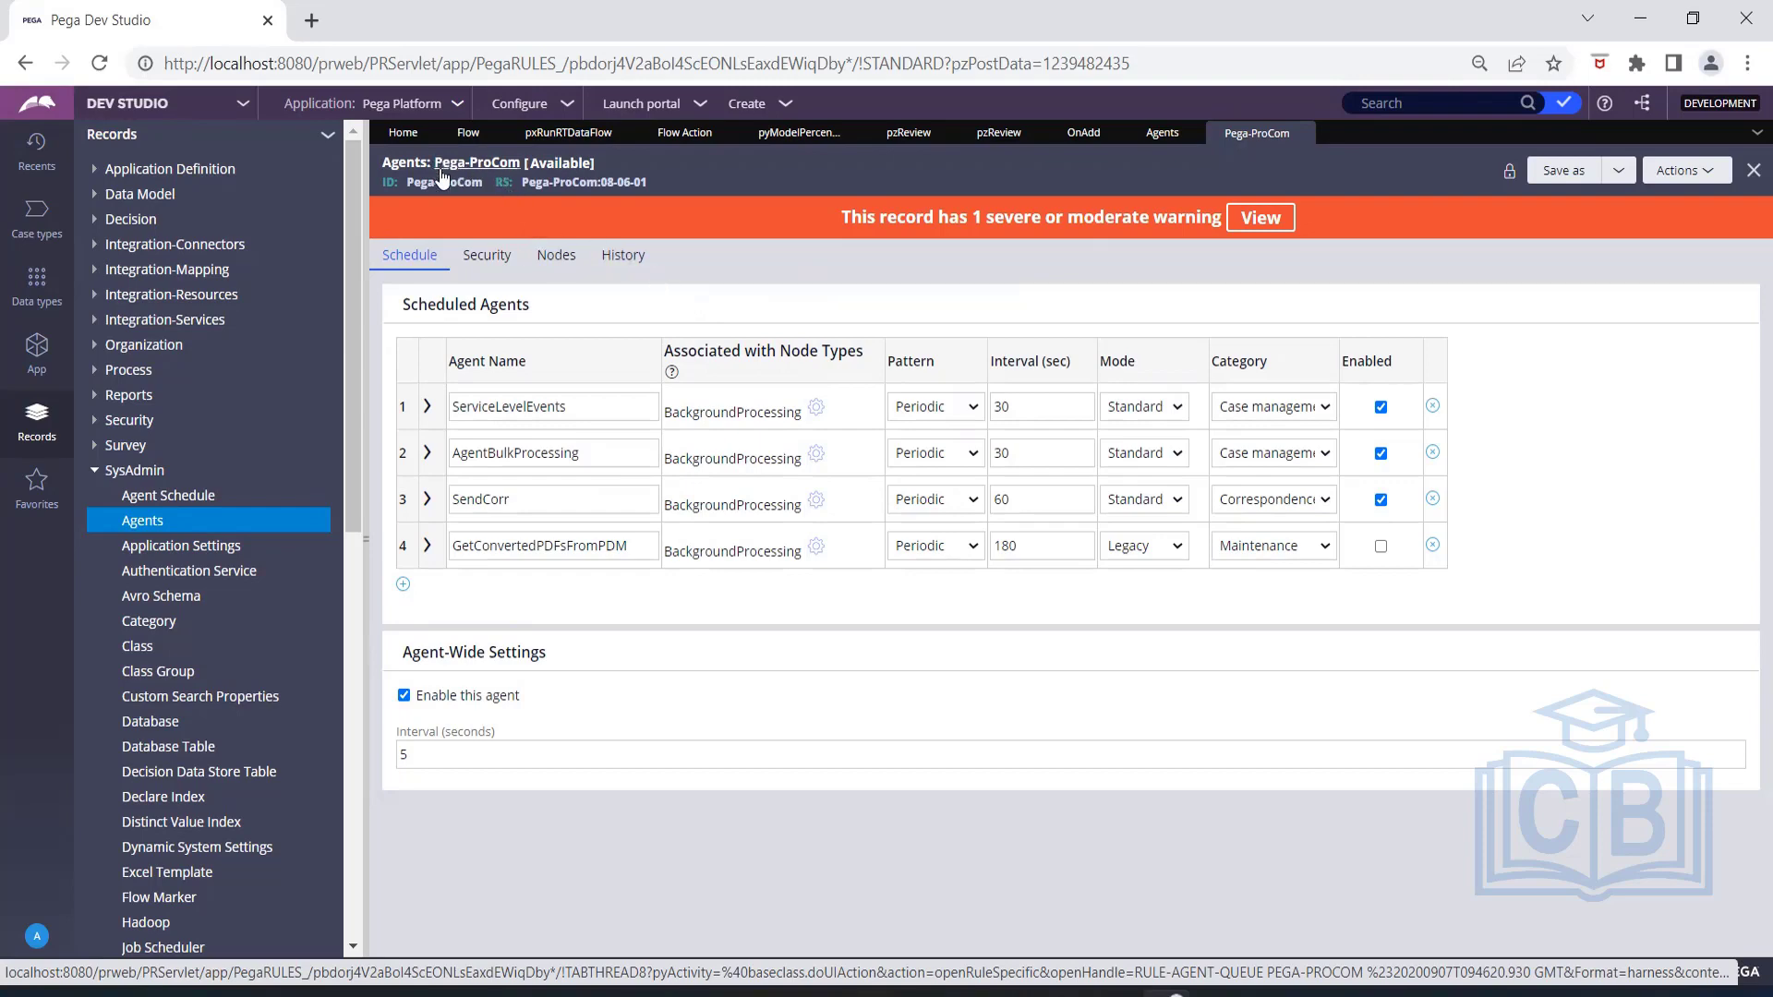
Review the scheduled agent names in Pega-ProCom and add a blank agent row below GetConvertedPDFsFromPDM.
{"action": "left_click_drag", "start_coordinate": [407, 182], "coordinate": [485, 182]}
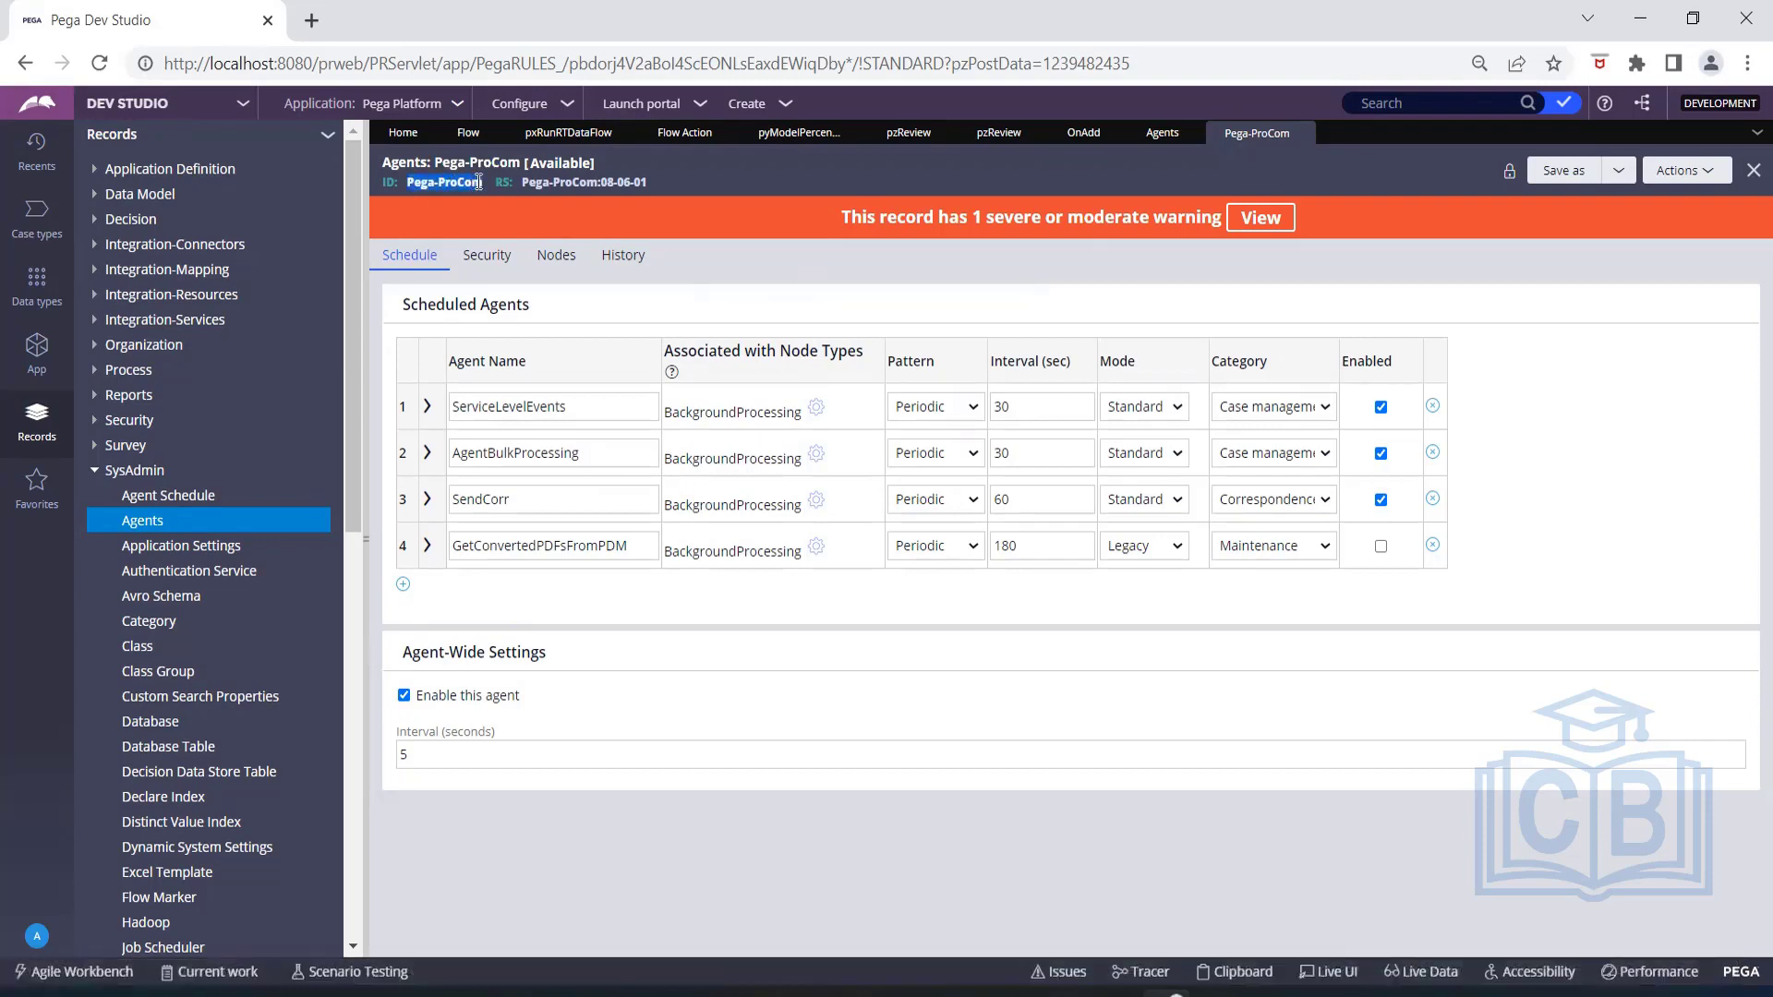
{"action": "left_click", "coordinate": [719, 181]}
{"action": "left_click", "coordinate": [524, 452]}
{"action": "left_click", "coordinate": [511, 499]}
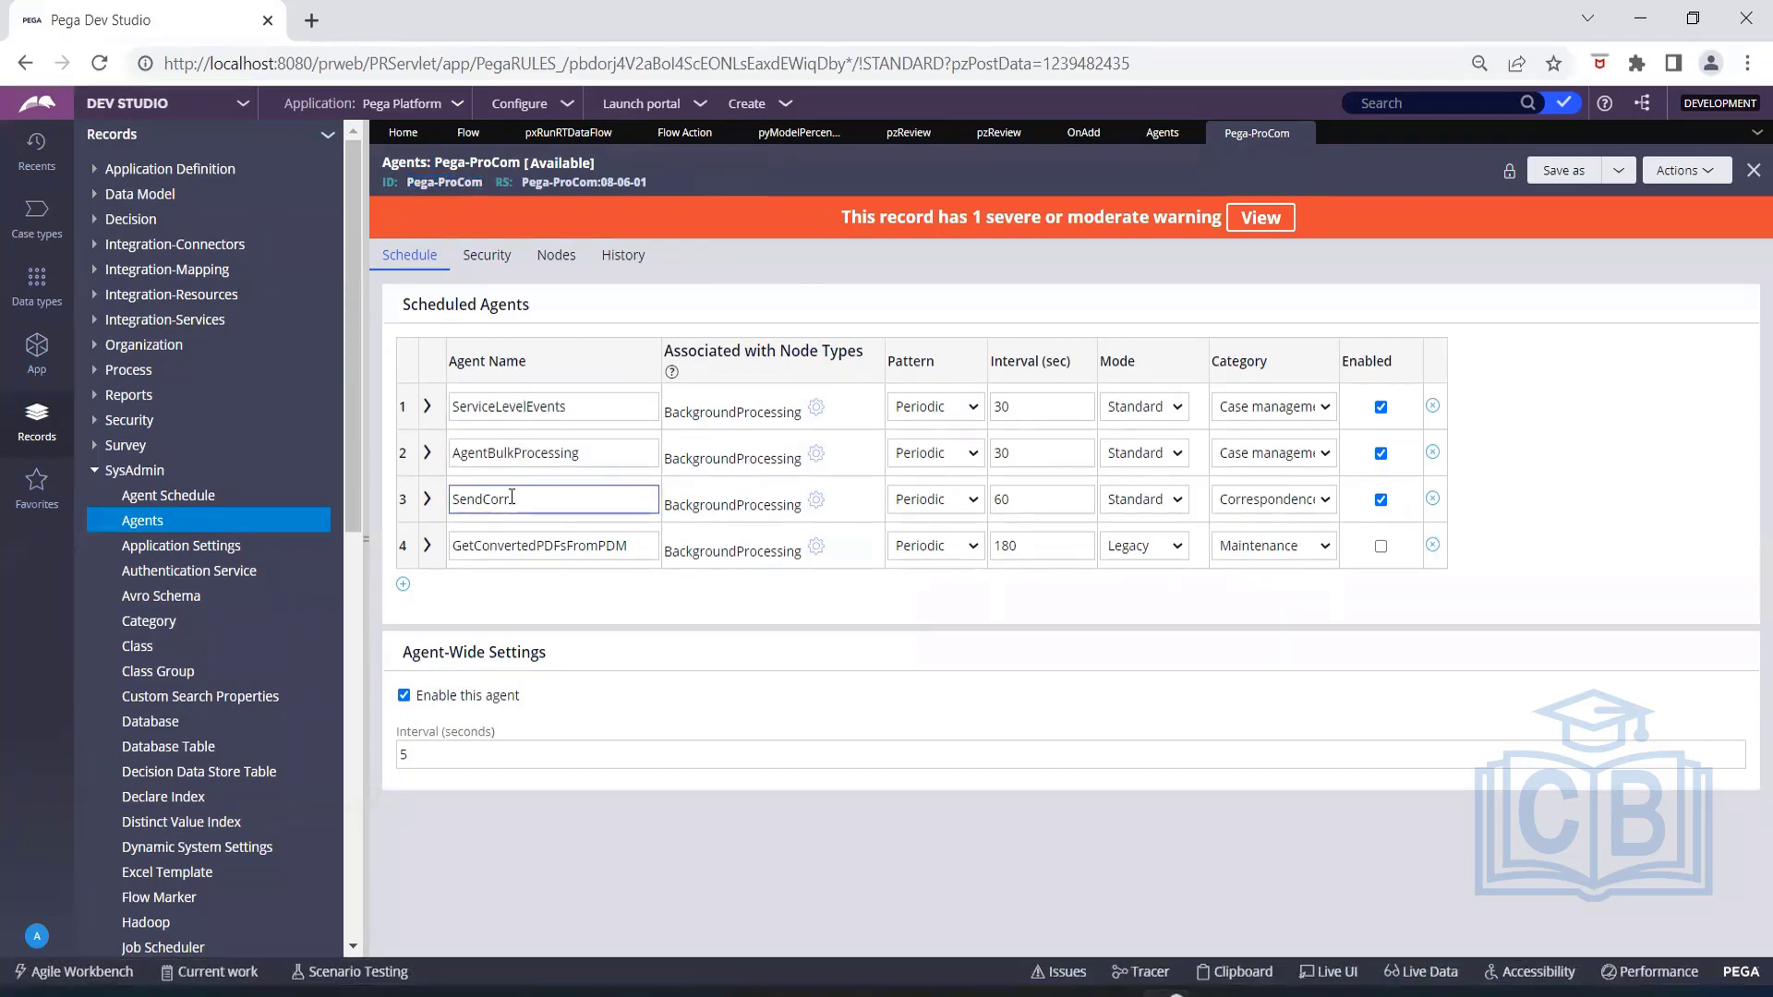
{"action": "left_click", "coordinate": [509, 545]}
{"action": "left_click", "coordinate": [462, 600]}
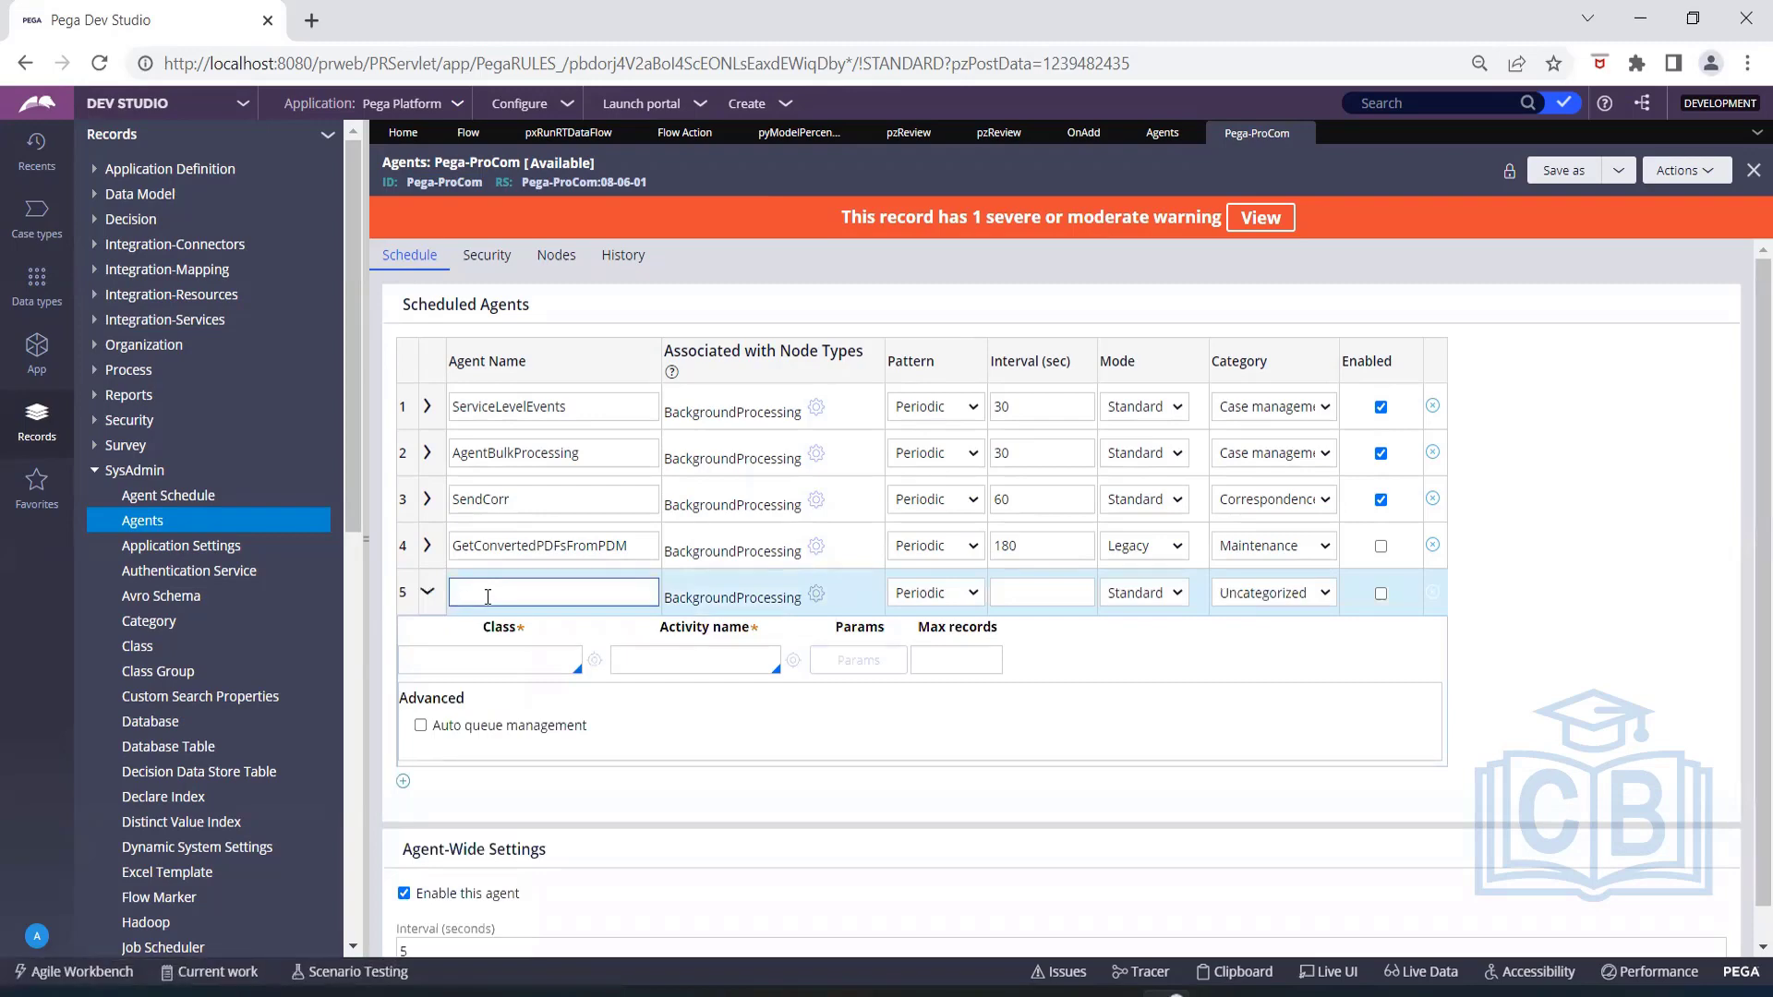
Expand the ServiceLevelEvents agent row and set its pattern to Recurring.
{"action": "left_click", "coordinate": [428, 412]}
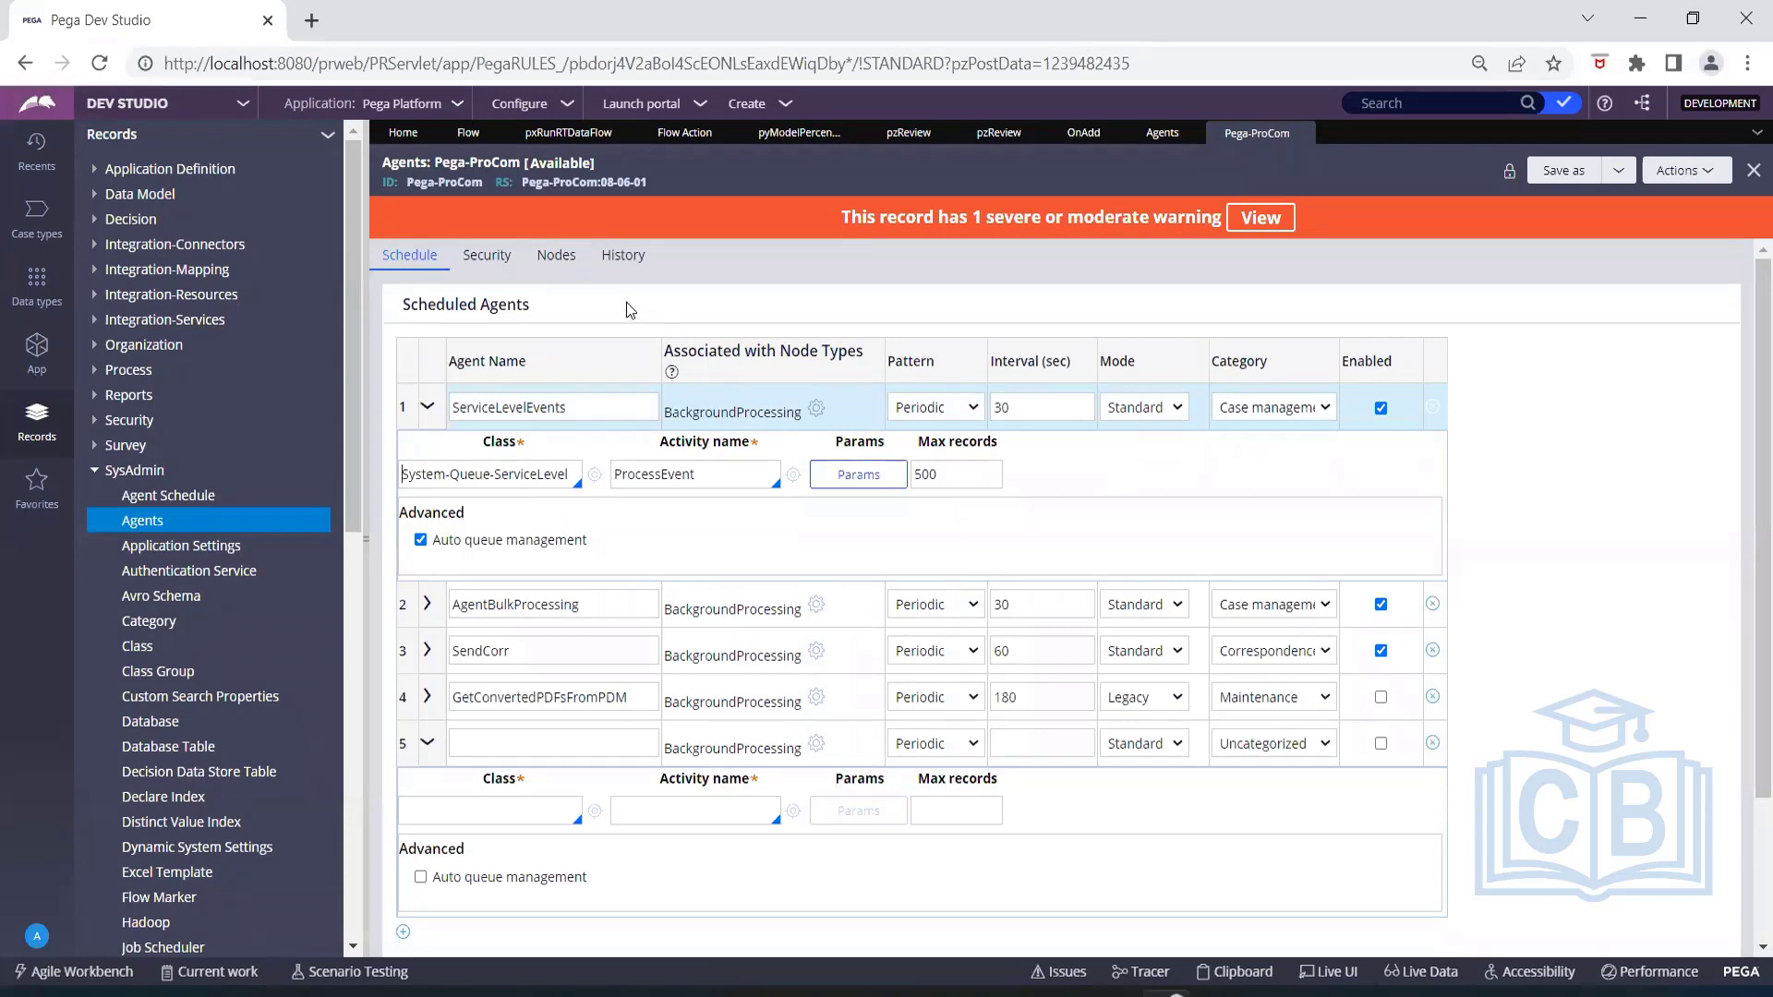
{"action": "left_click", "coordinate": [951, 411]}
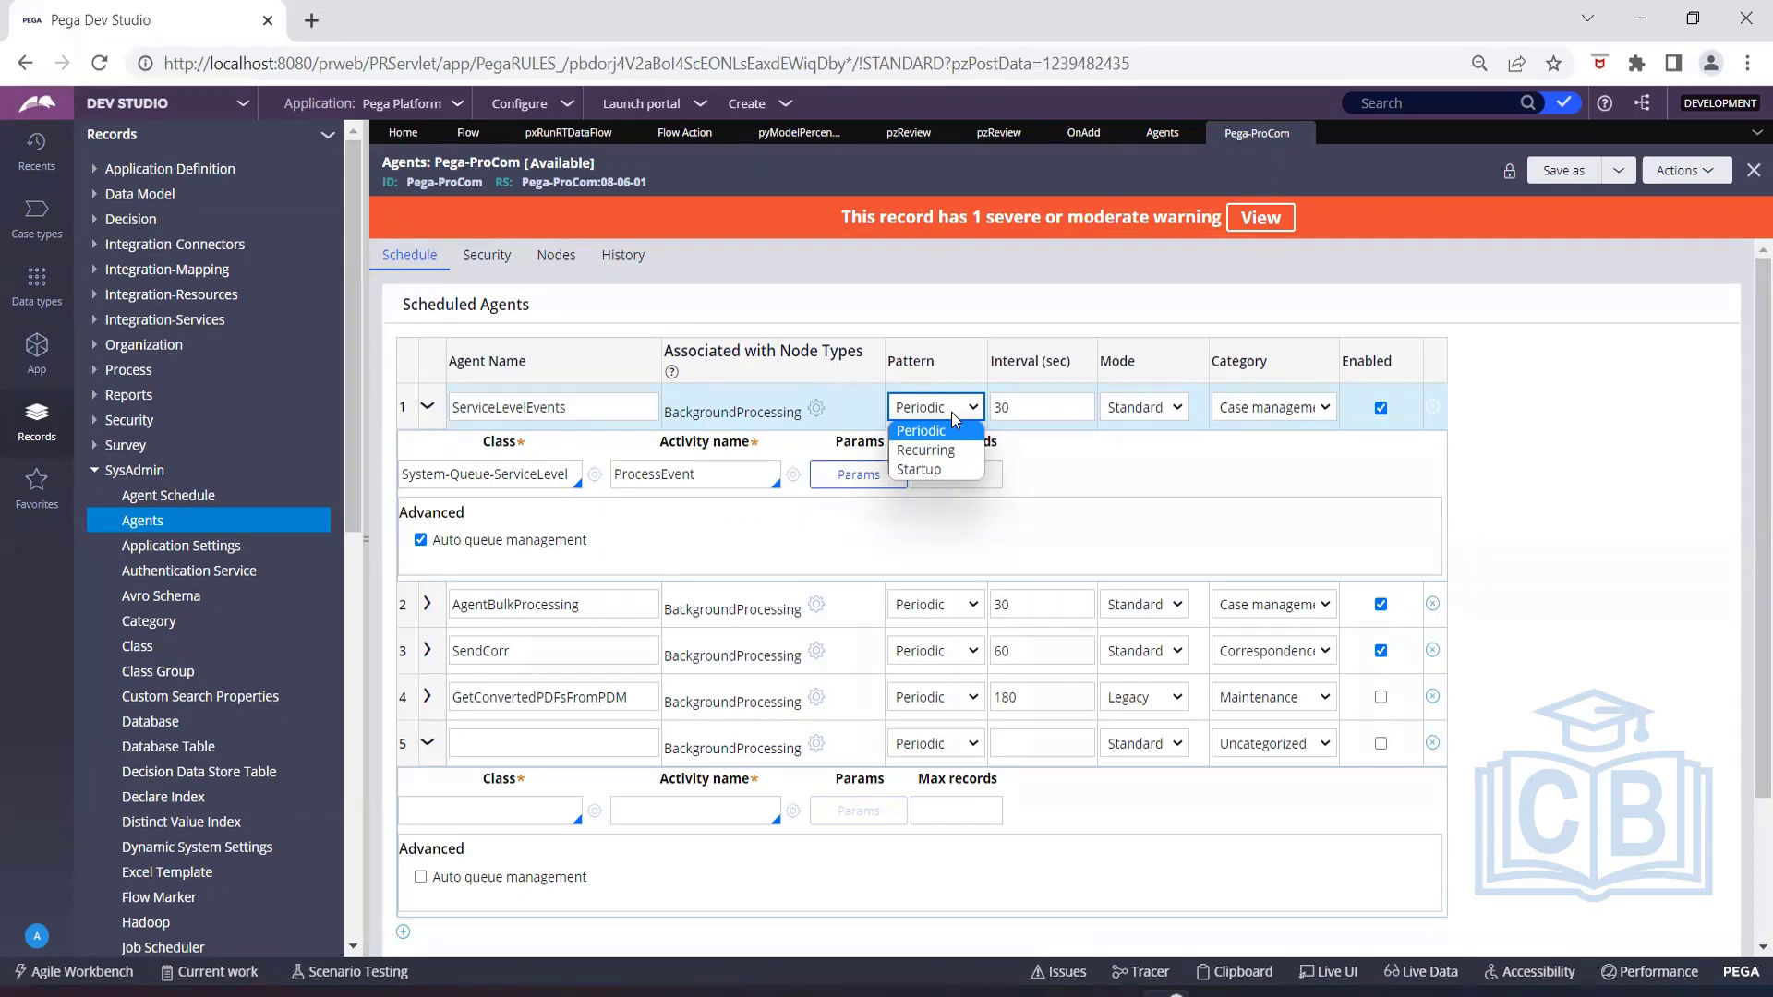
{"action": "left_click", "coordinate": [978, 448]}
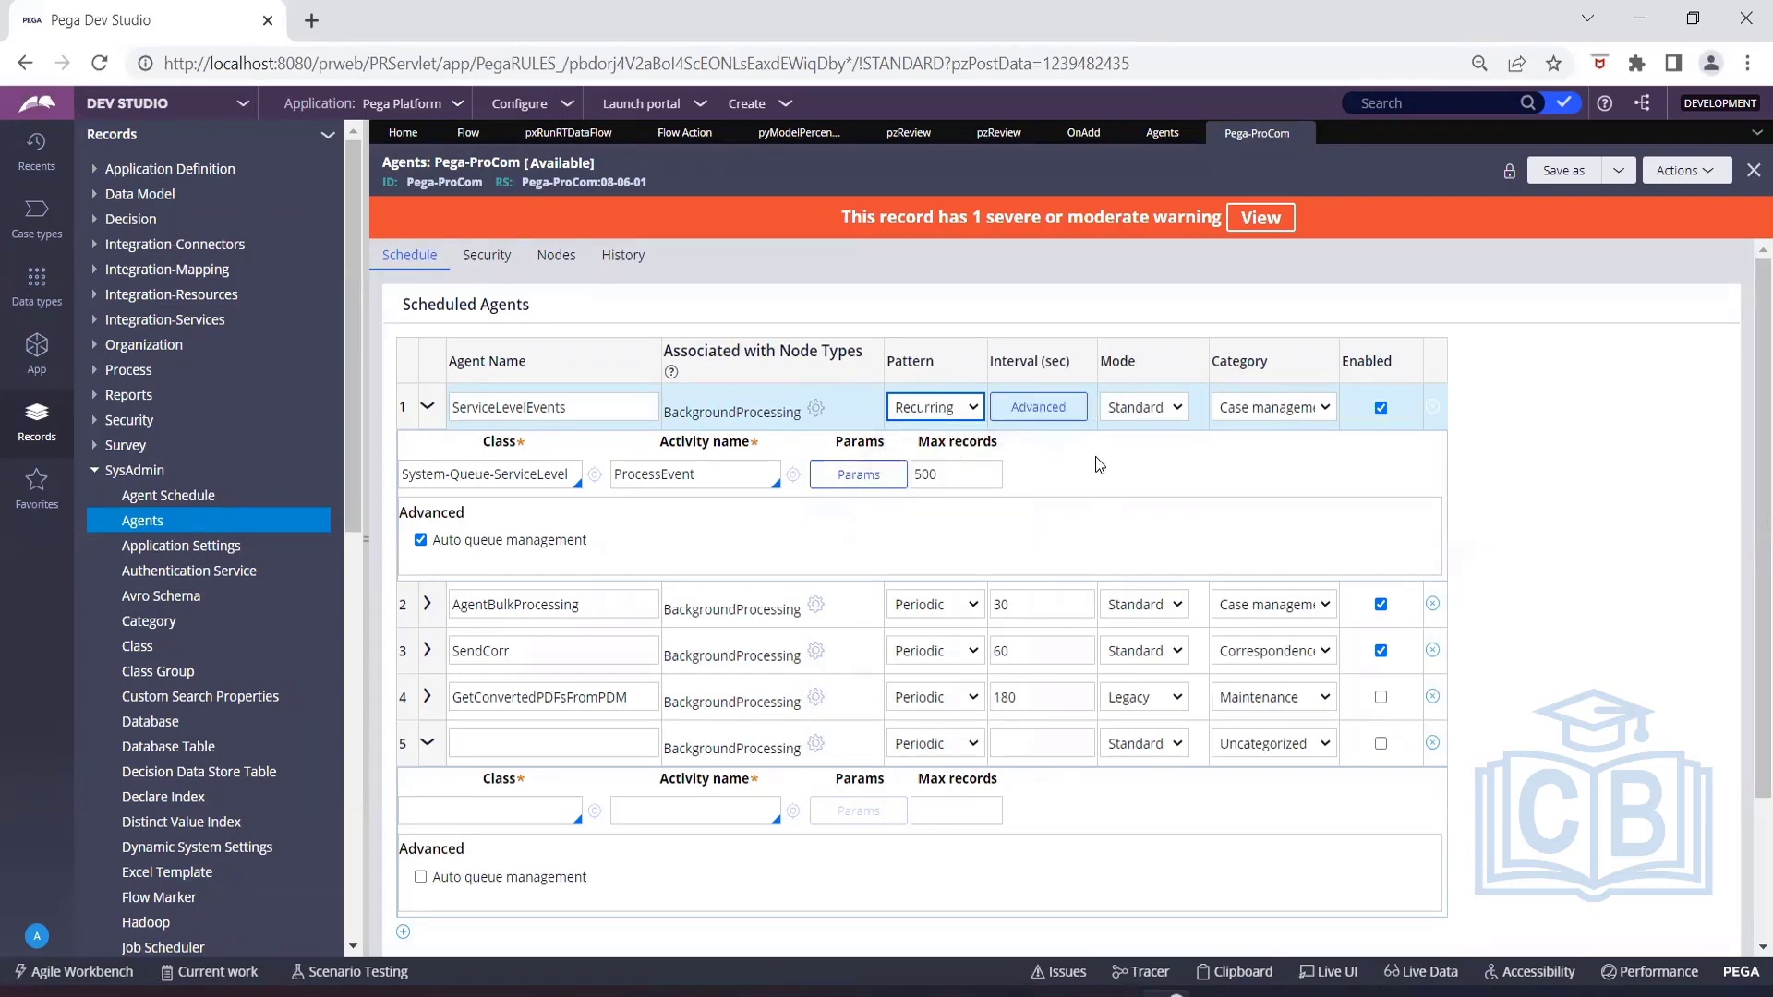
Review the ServiceLevelEvents agent's recurrence parameters and time zone choices, leaving them without saving.
{"action": "left_click", "coordinate": [1060, 409]}
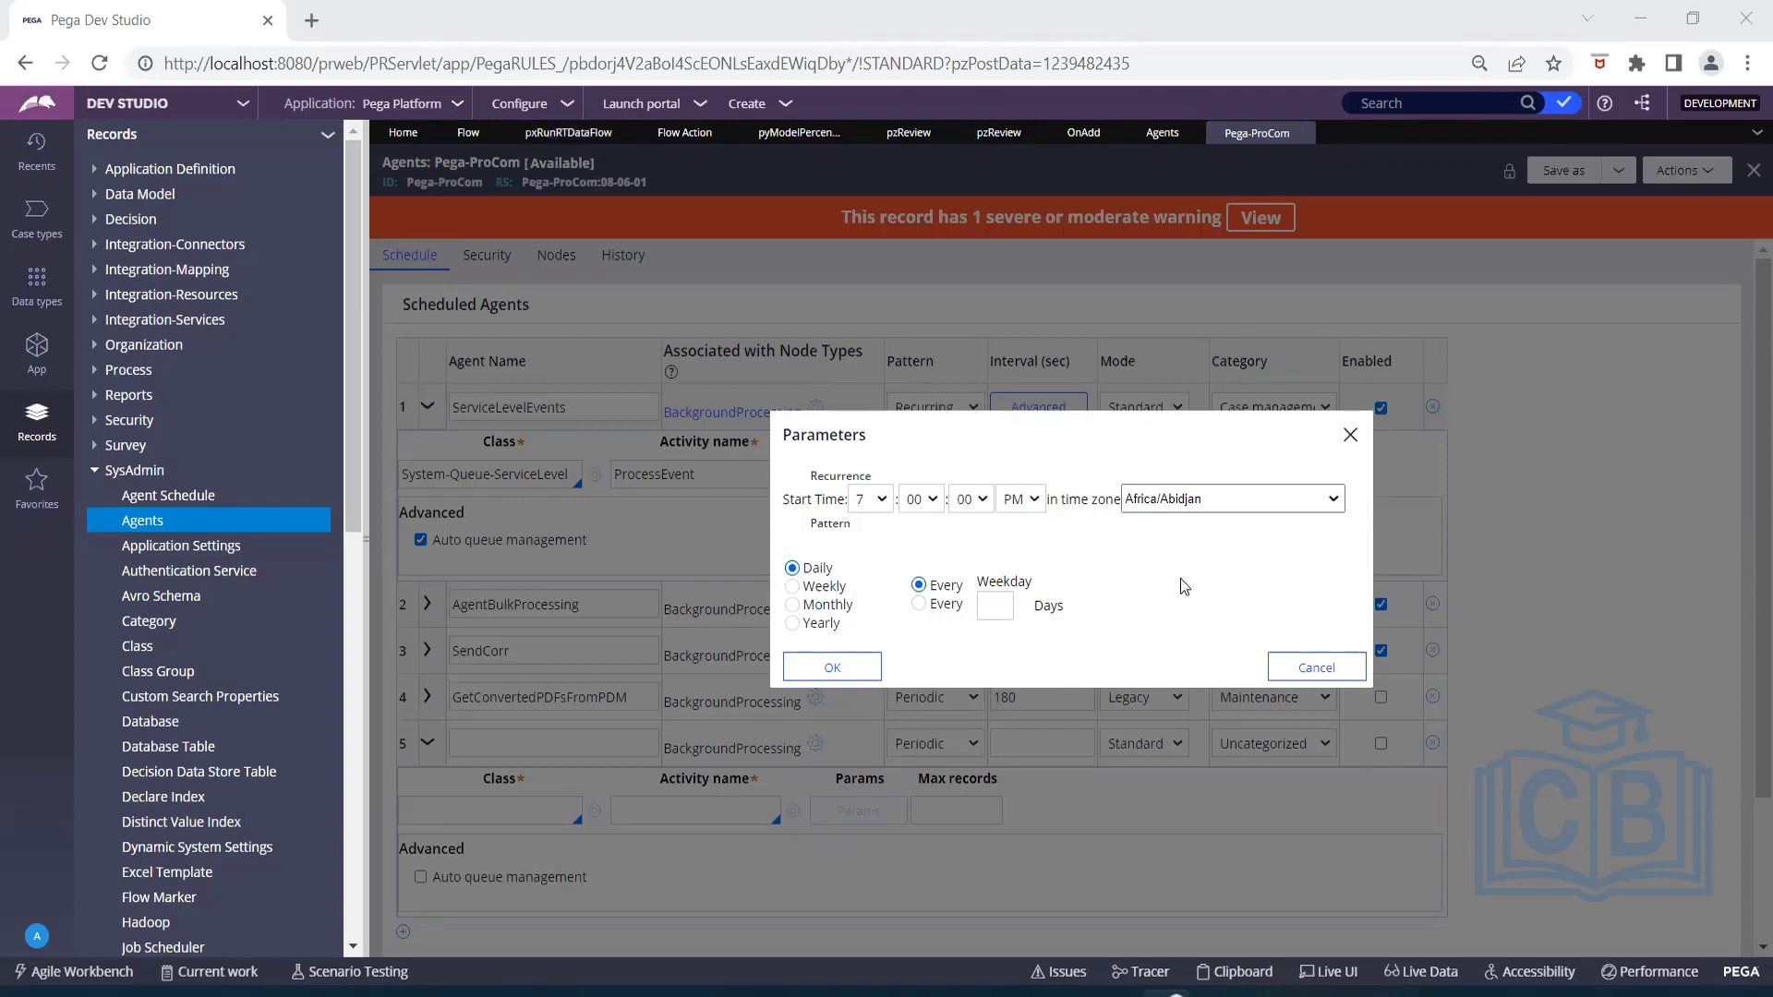
{"action": "left_click", "coordinate": [1185, 500]}
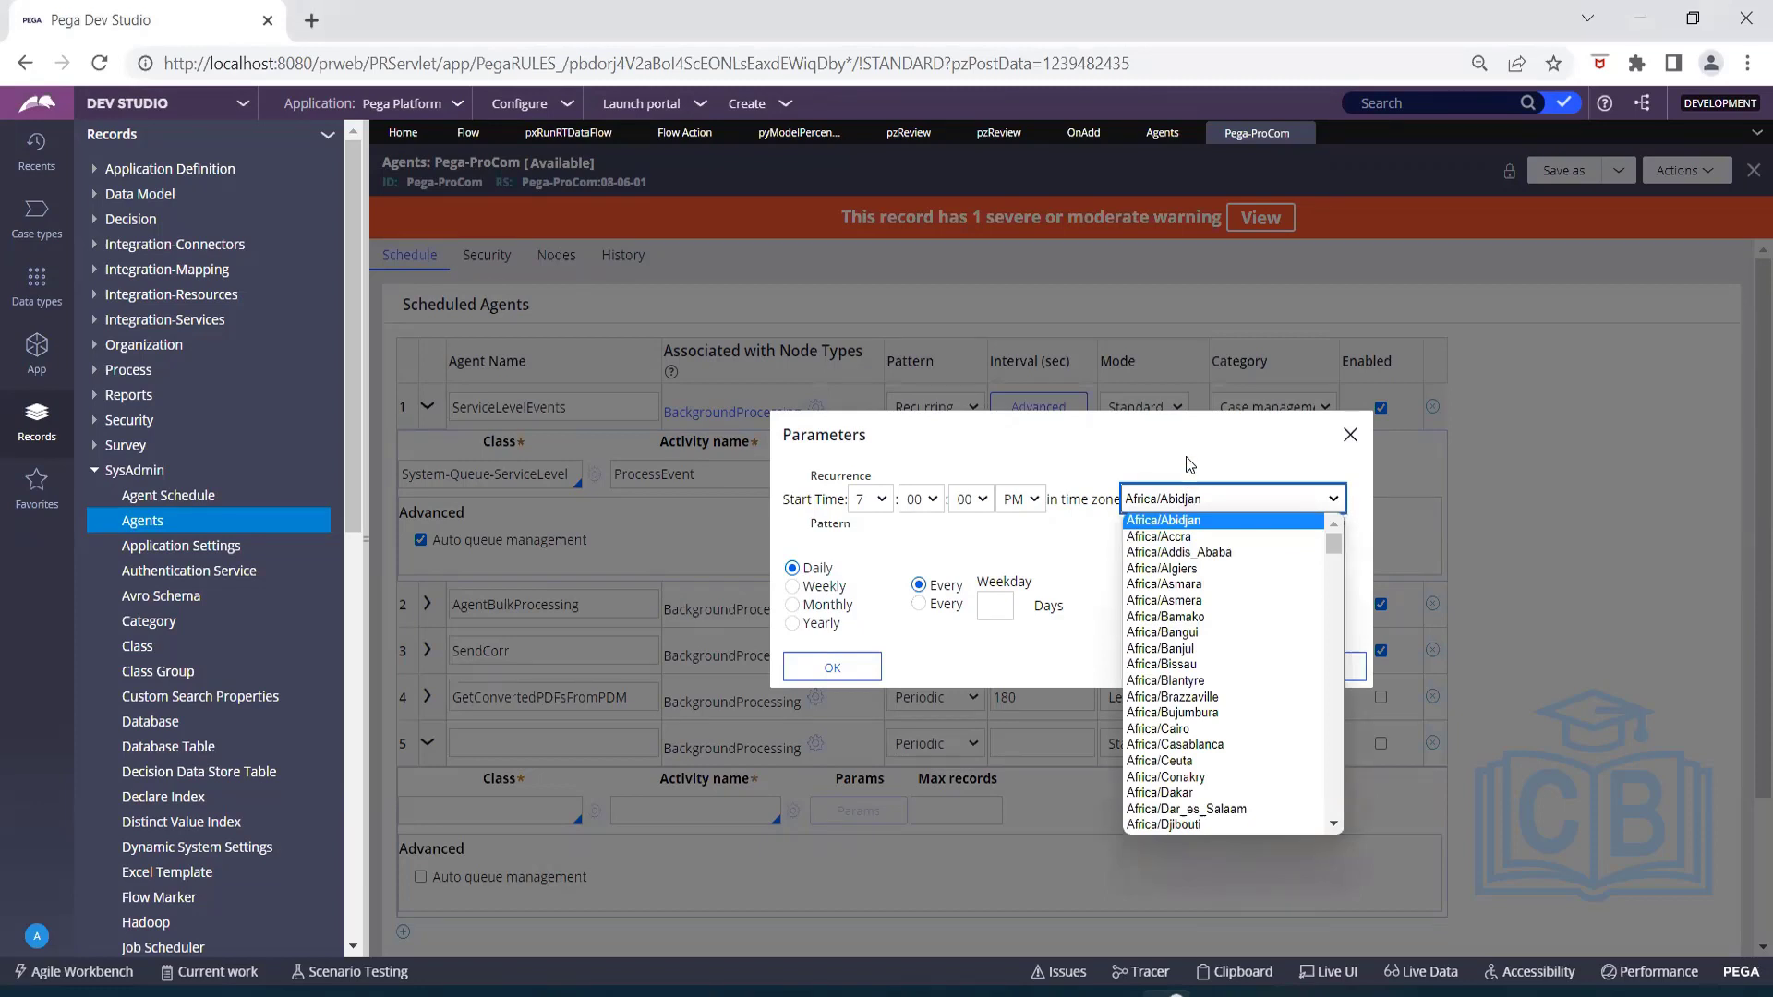
{"action": "left_click", "coordinate": [1186, 456]}
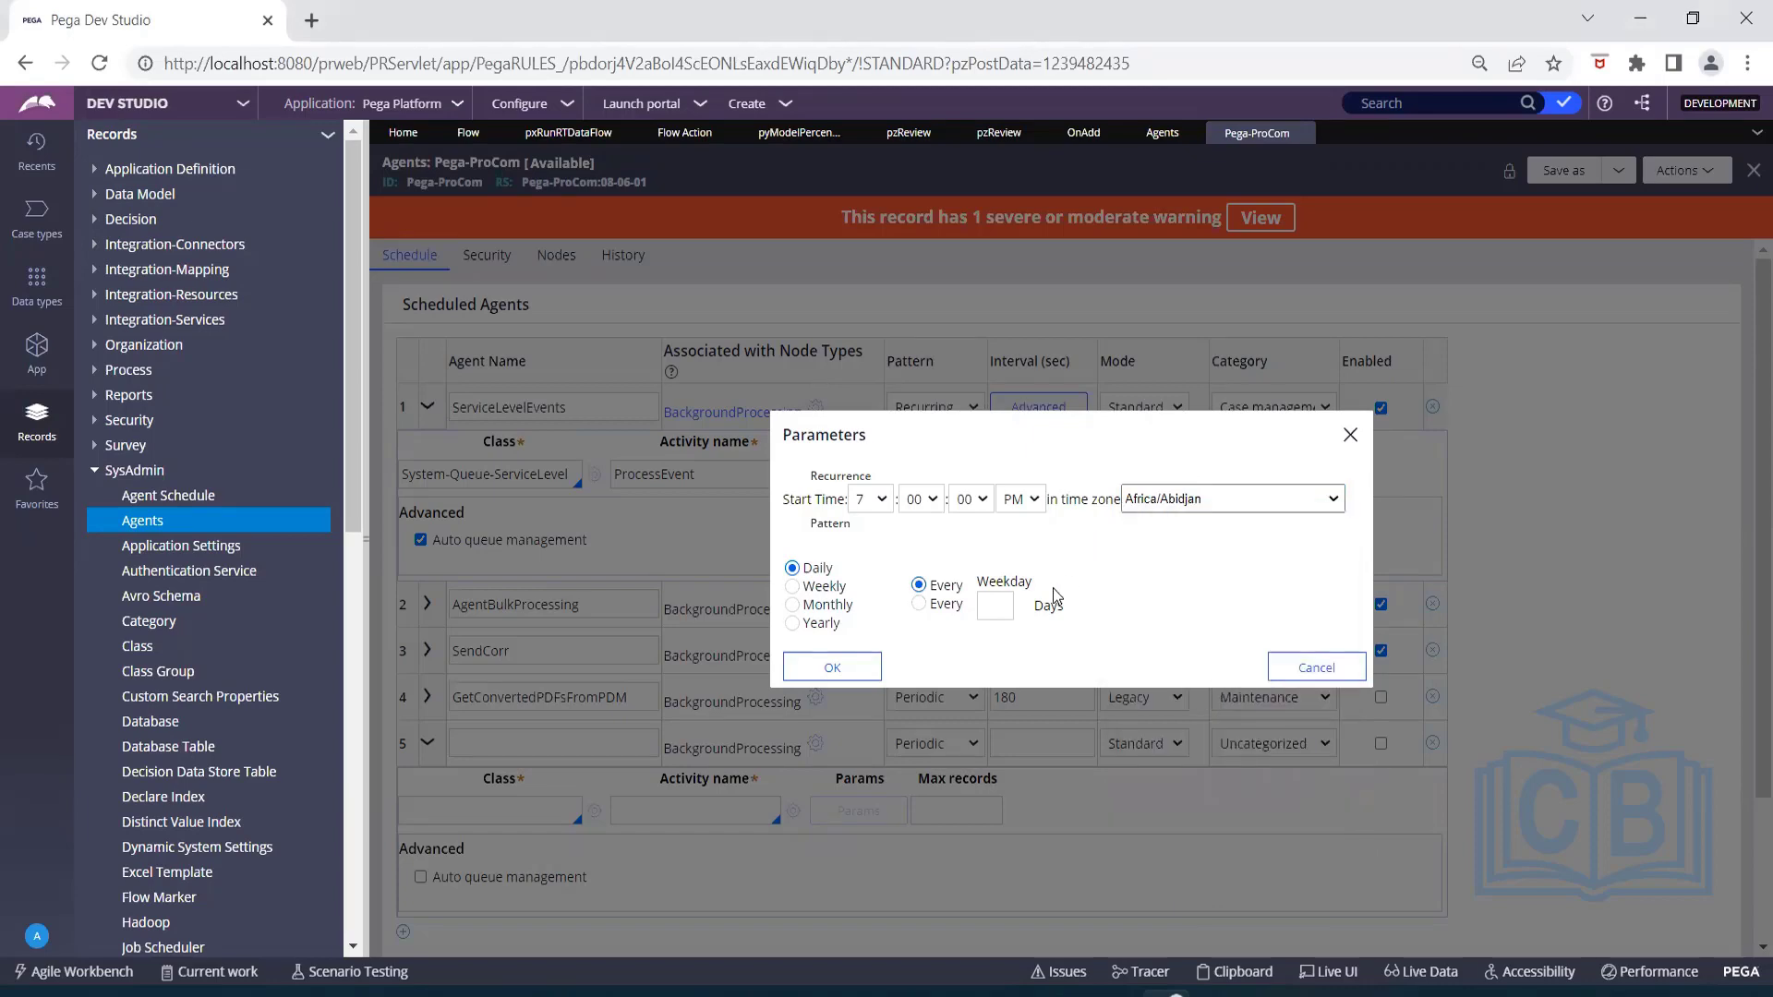
{"action": "left_click", "coordinate": [1281, 665]}
Review the pattern and mode choices for the ServiceLevelEvents agent and set its mode to Advanced.
{"action": "left_click", "coordinate": [972, 411]}
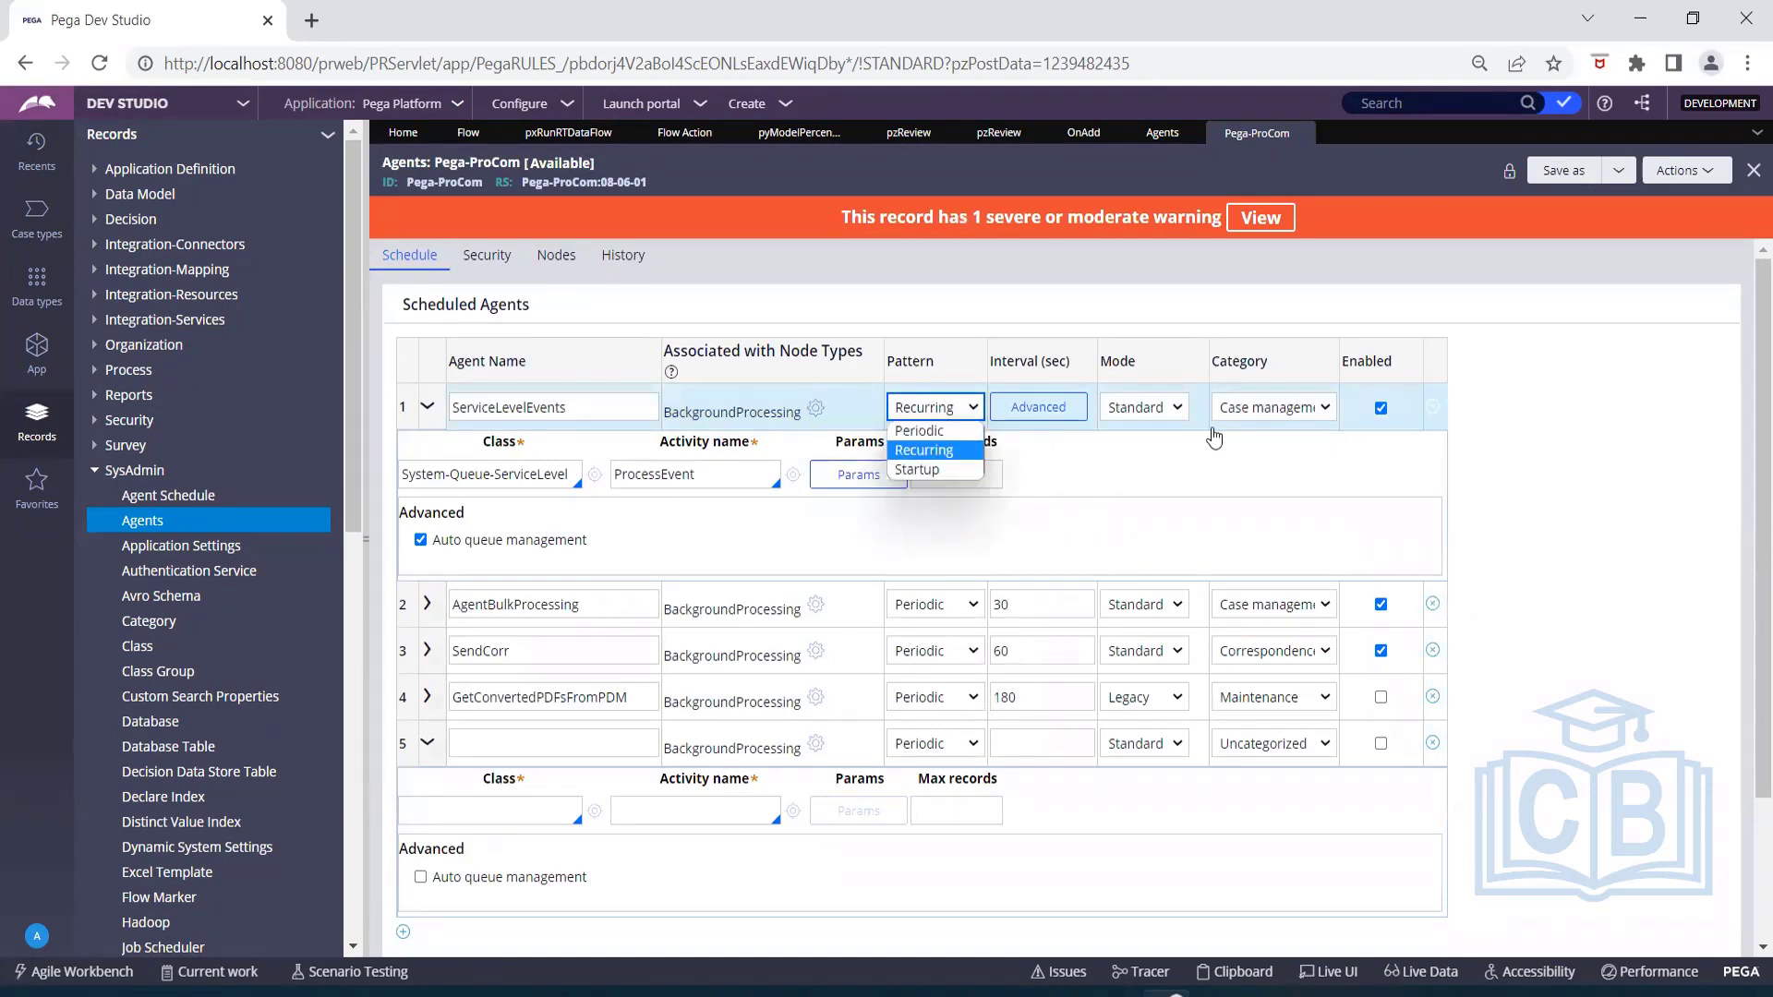
{"action": "left_click", "coordinate": [1178, 409]}
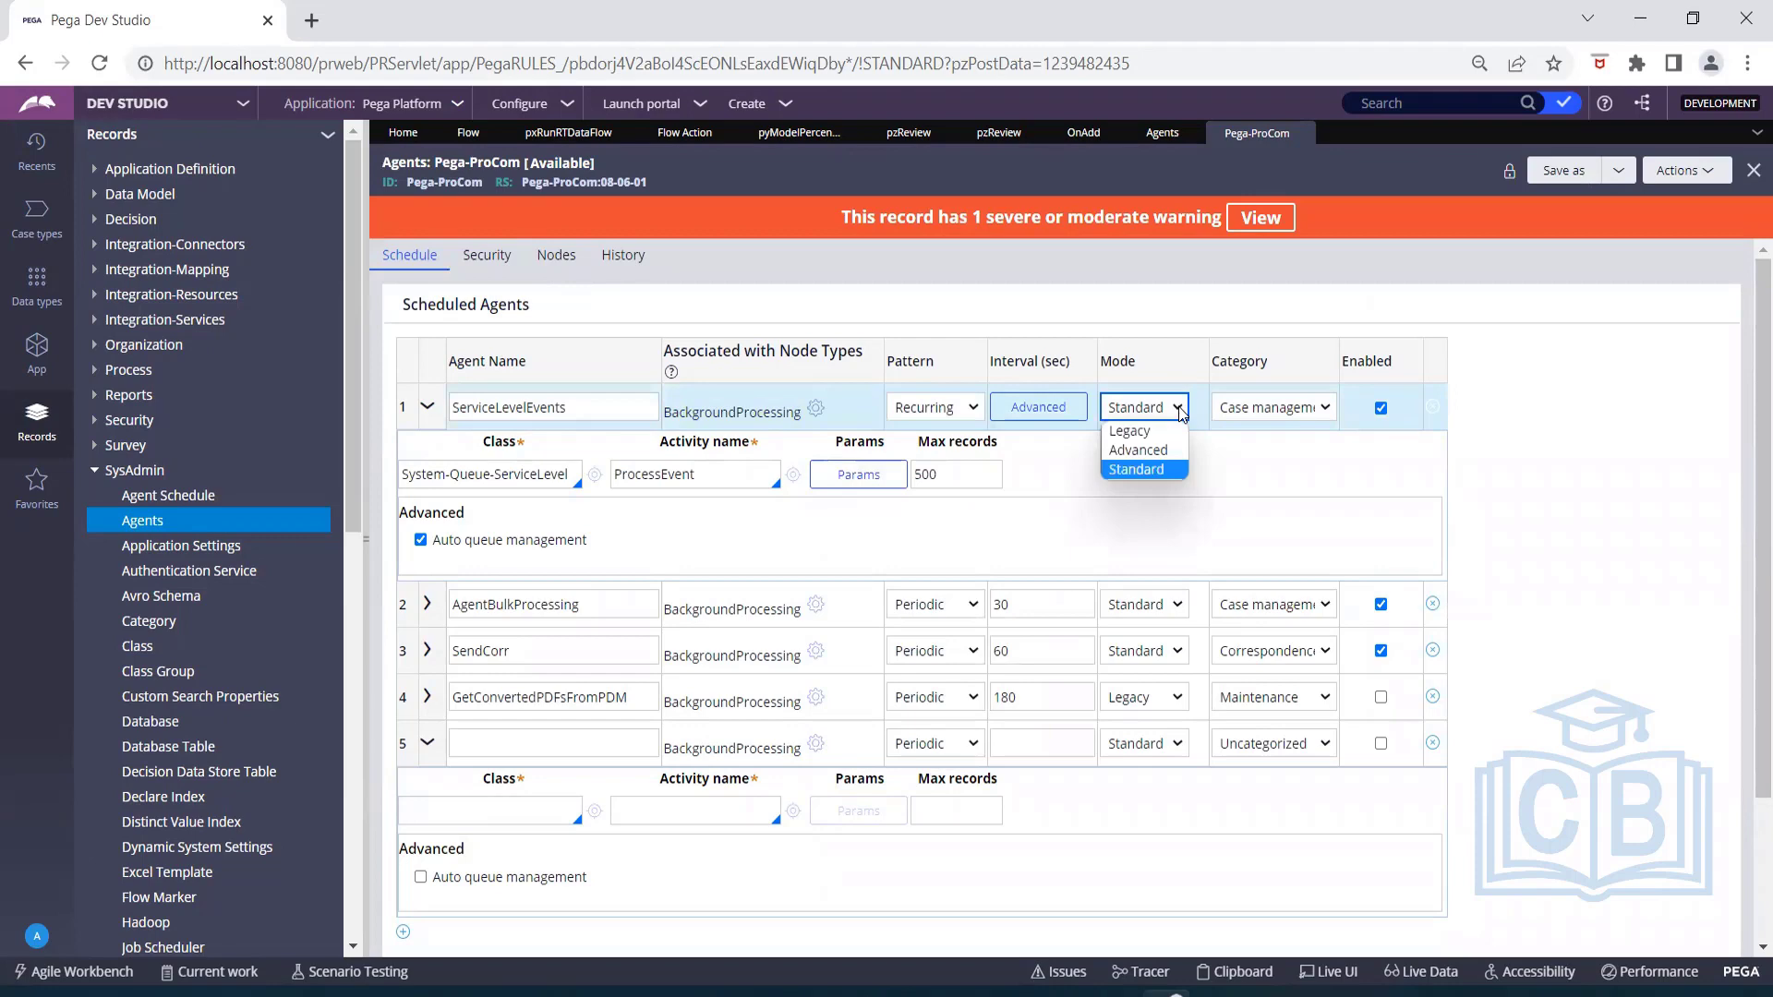
{"action": "left_click", "coordinate": [1160, 468]}
{"action": "left_click", "coordinate": [1167, 417]}
{"action": "left_click", "coordinate": [1171, 469]}
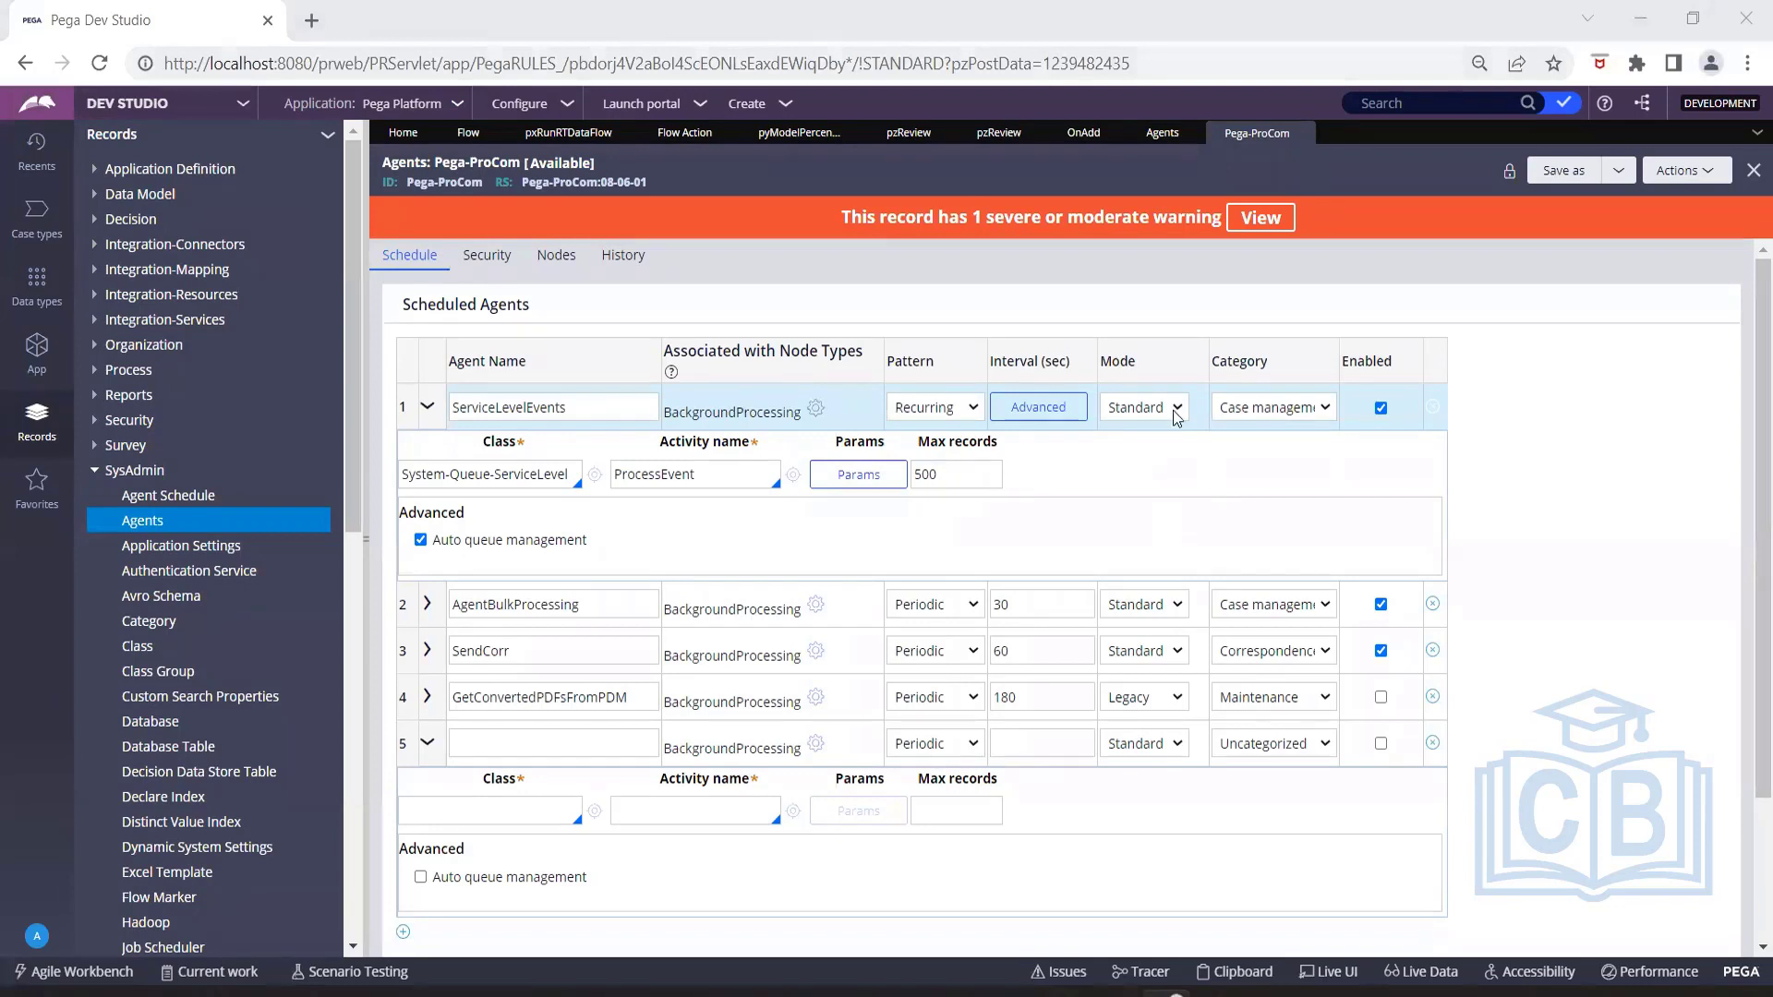
{"action": "left_click", "coordinate": [1173, 450]}
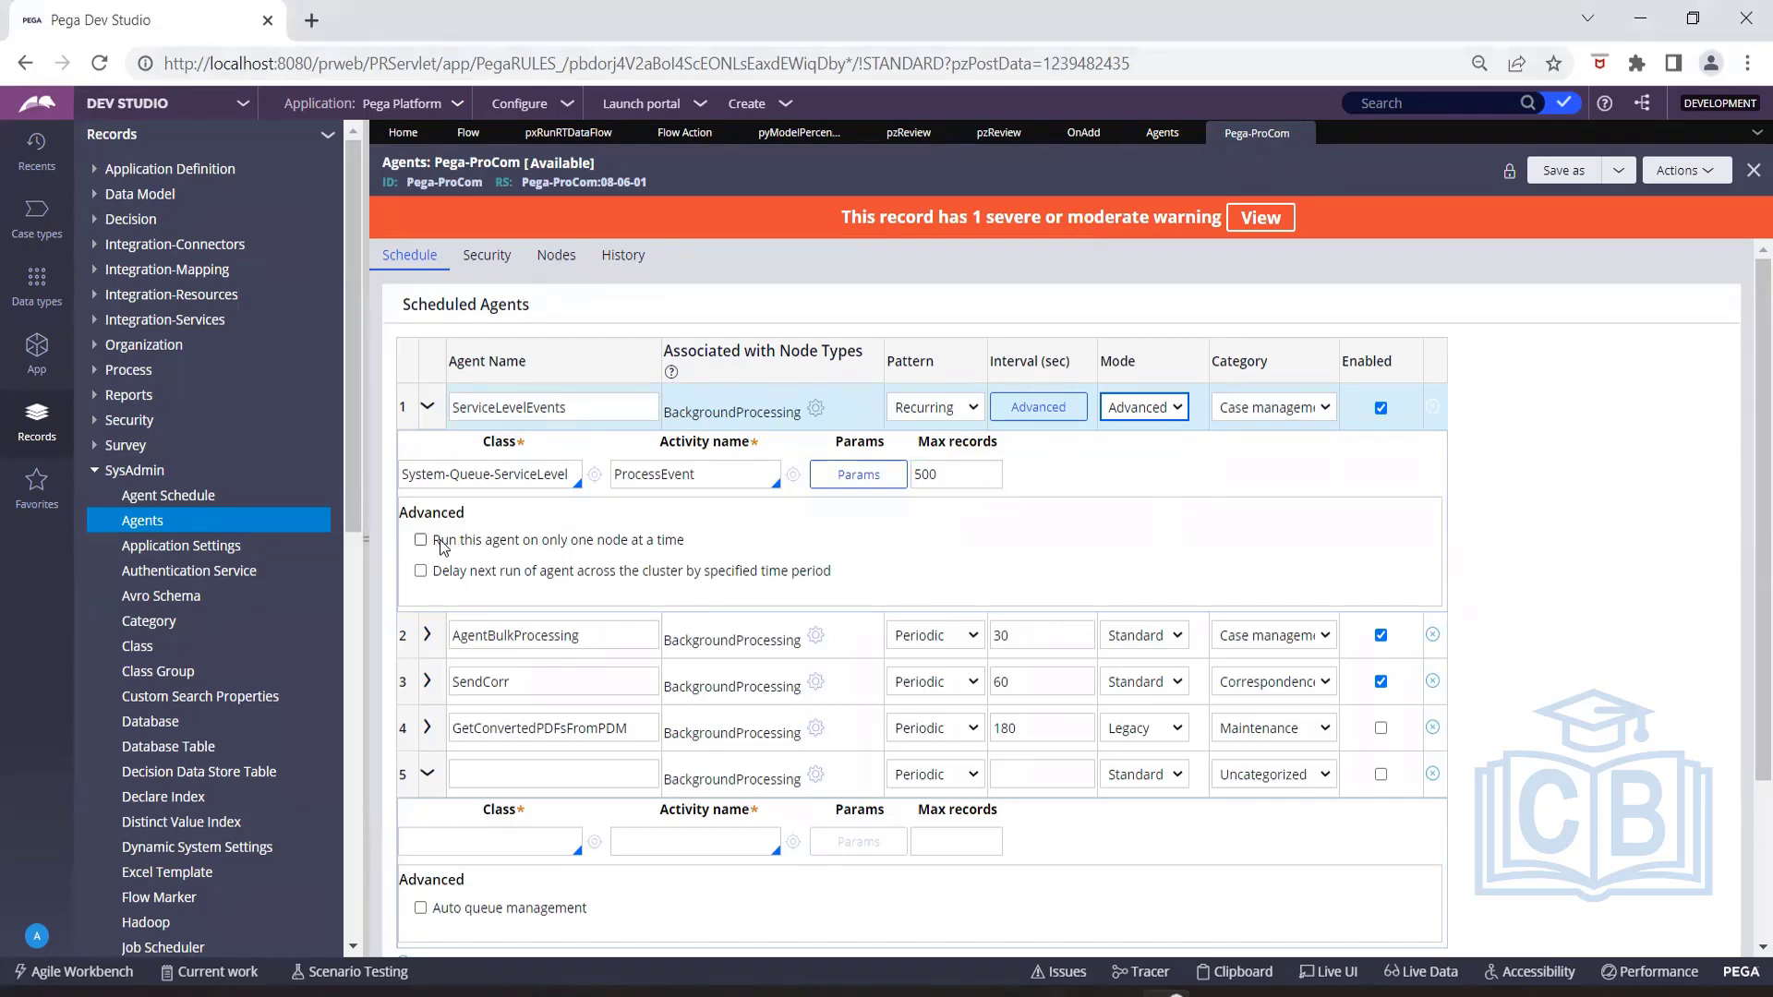
Examine the ServiceLevelEvents agent's single-node and delayed-run options, its mode and its activity name.
{"action": "left_click_drag", "start_coordinate": [440, 540], "coordinate": [687, 546]}
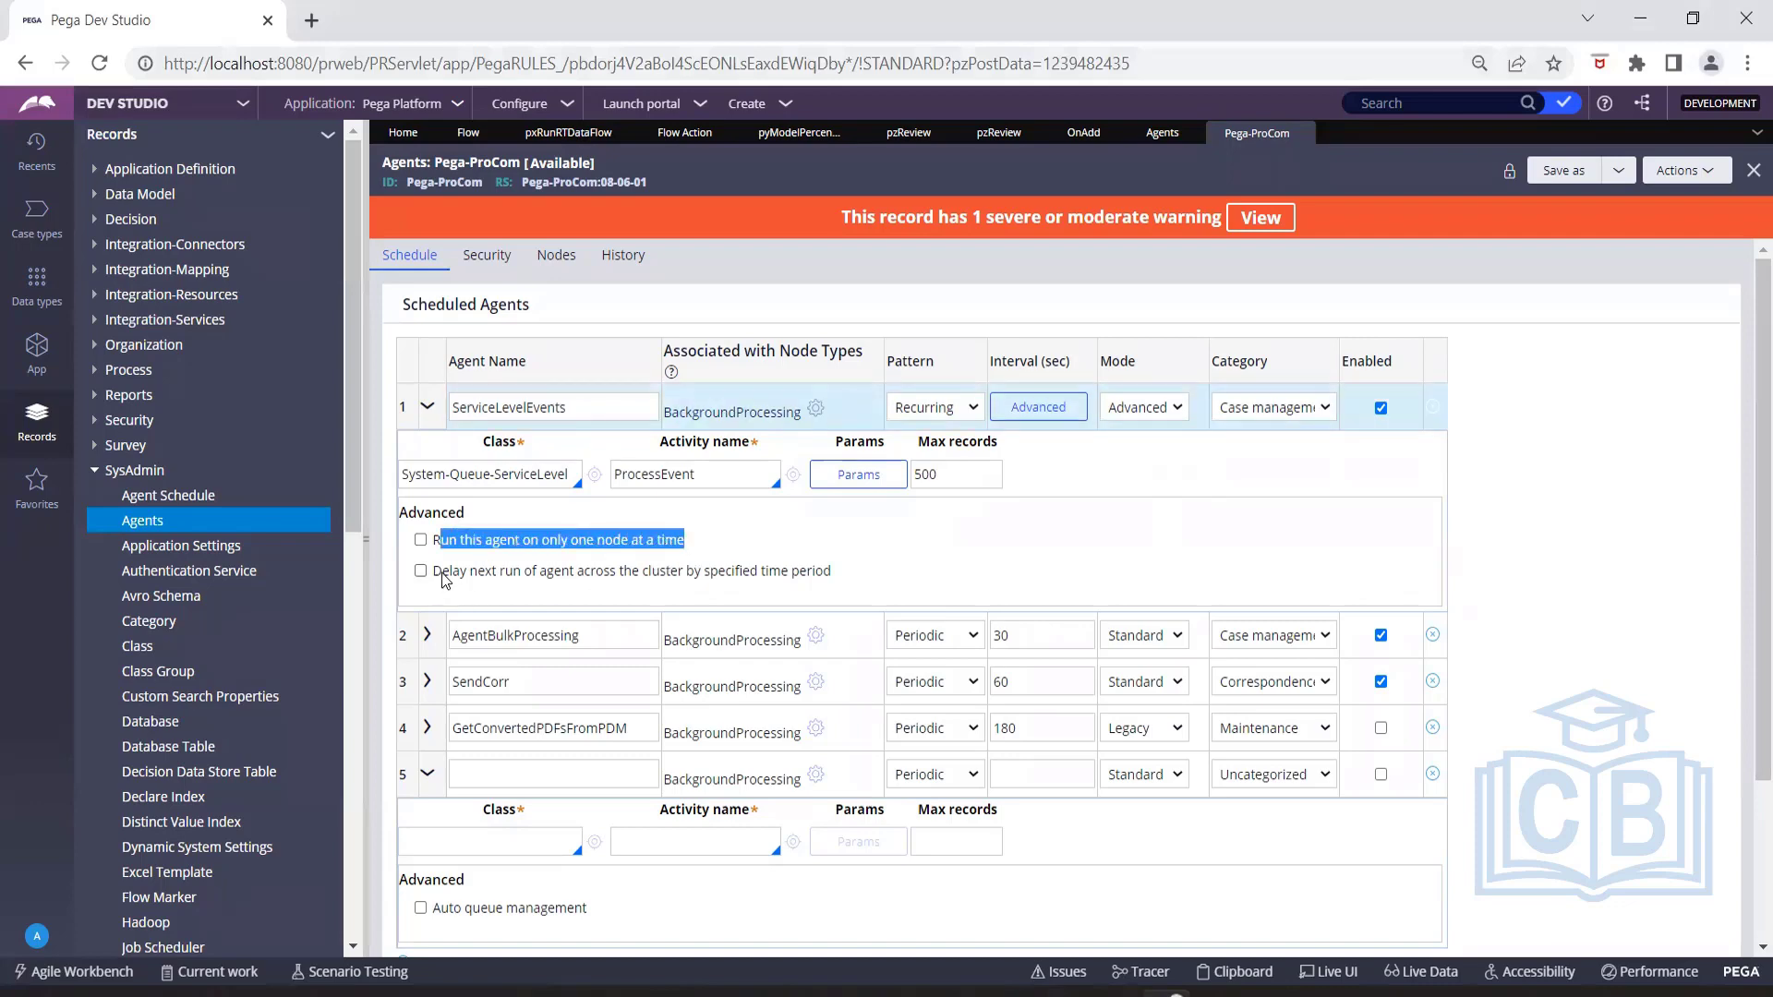
{"action": "left_click_drag", "start_coordinate": [435, 574], "coordinate": [866, 588]}
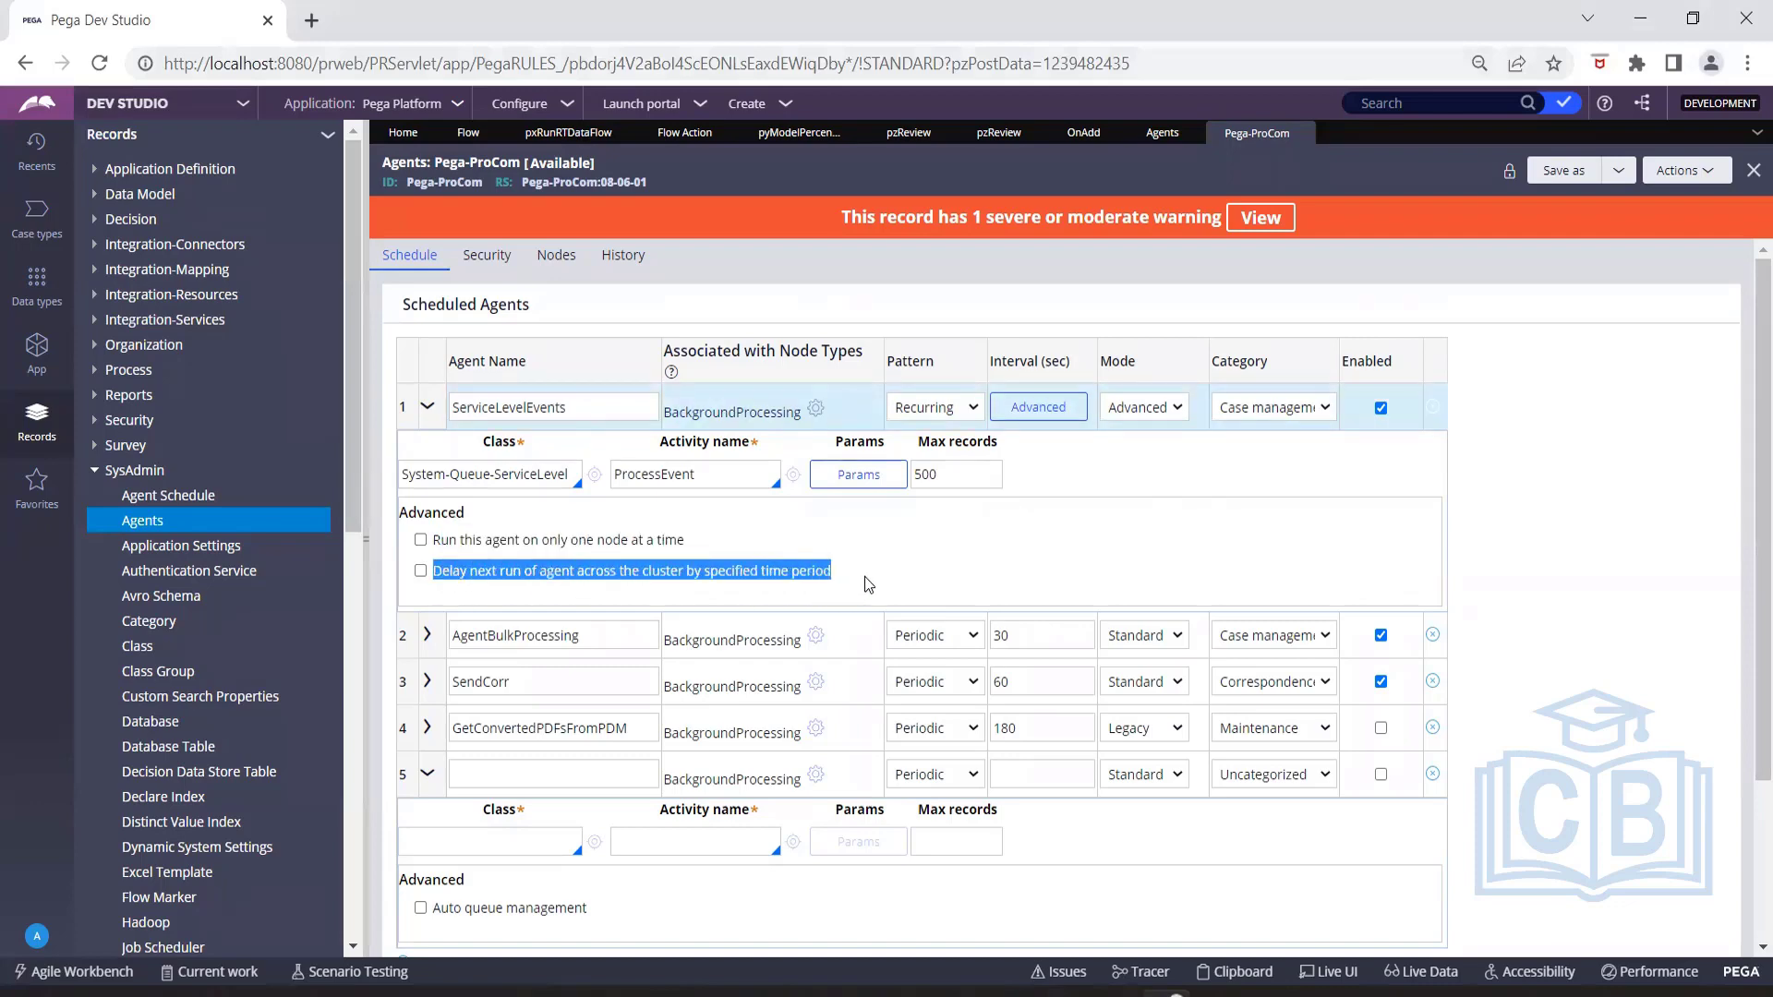
{"action": "left_click", "coordinate": [864, 576]}
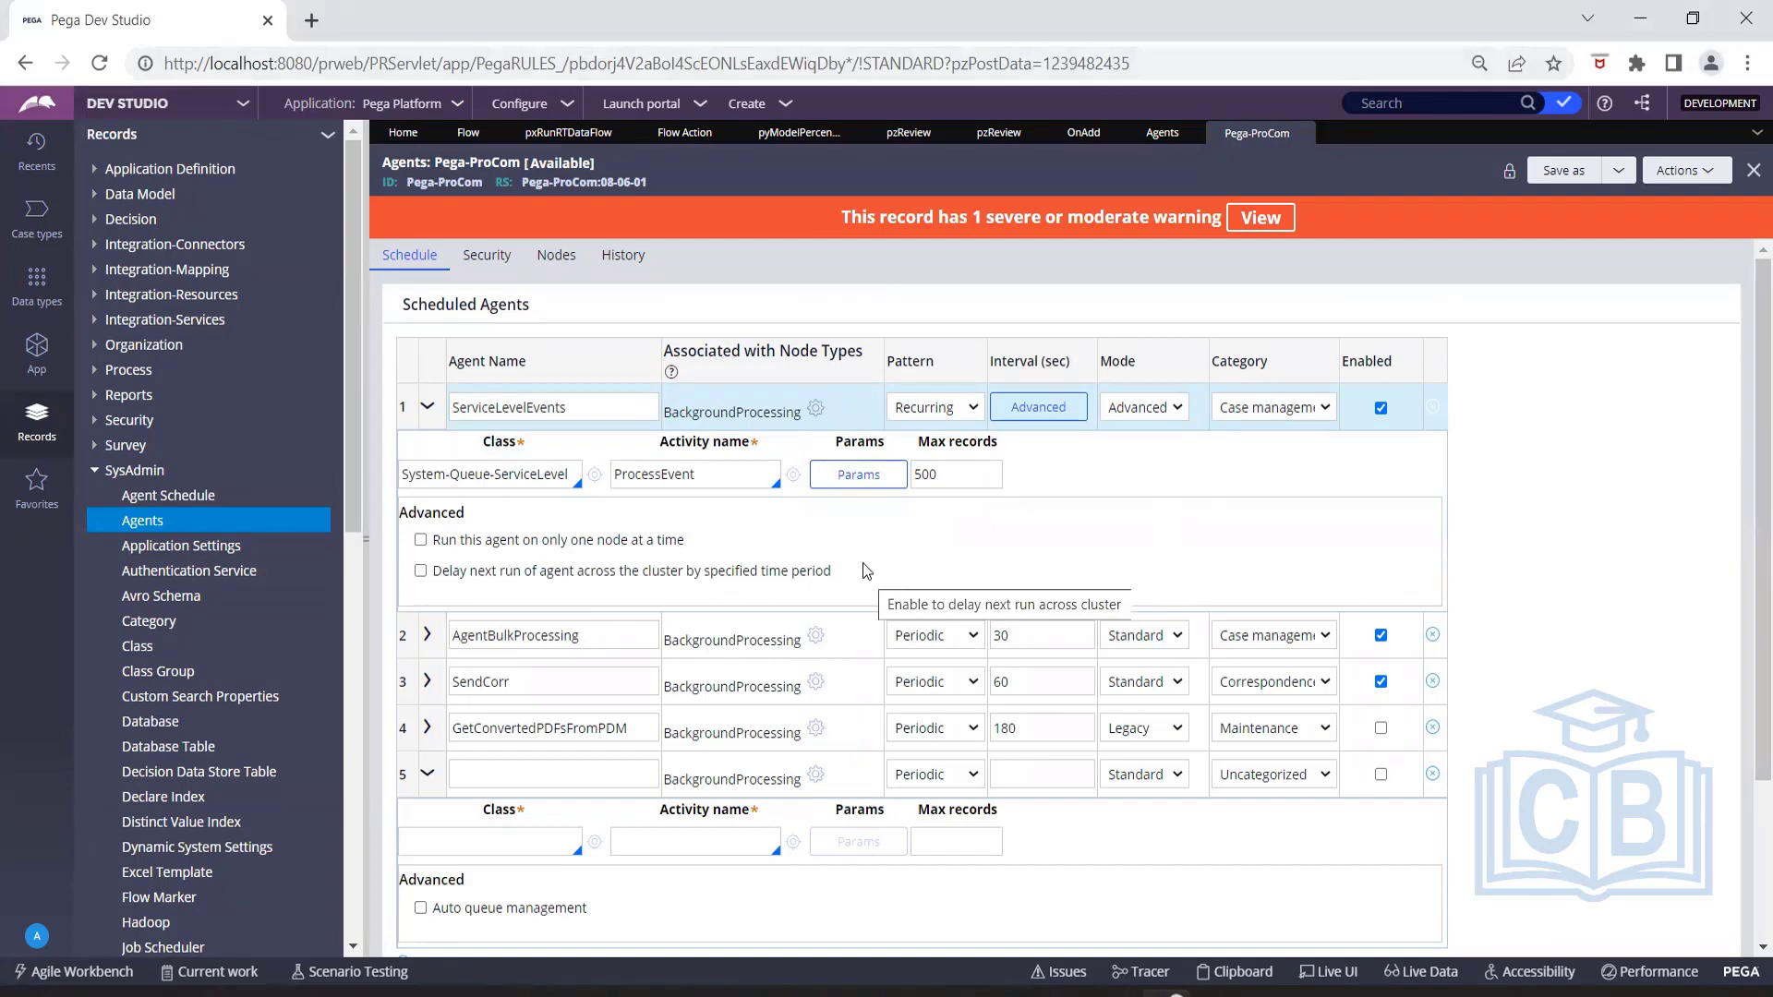
{"action": "left_click", "coordinate": [1157, 412]}
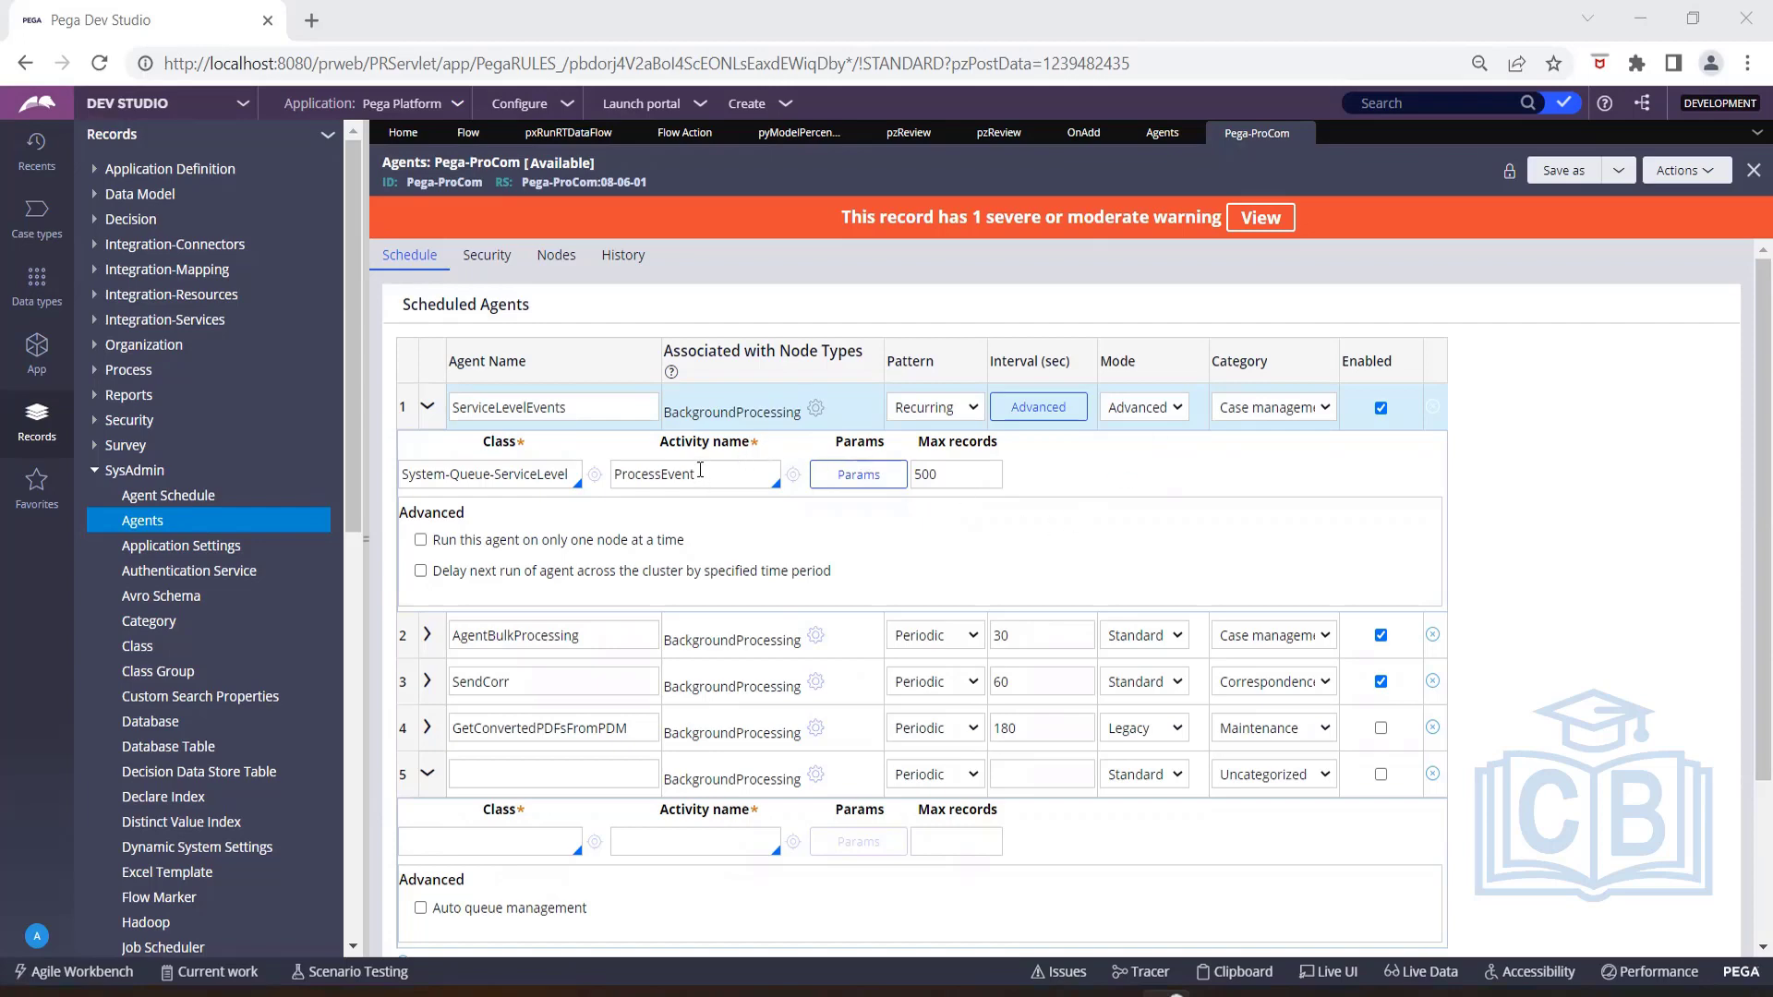
{"action": "left_click_drag", "start_coordinate": [706, 478], "coordinate": [602, 475]}
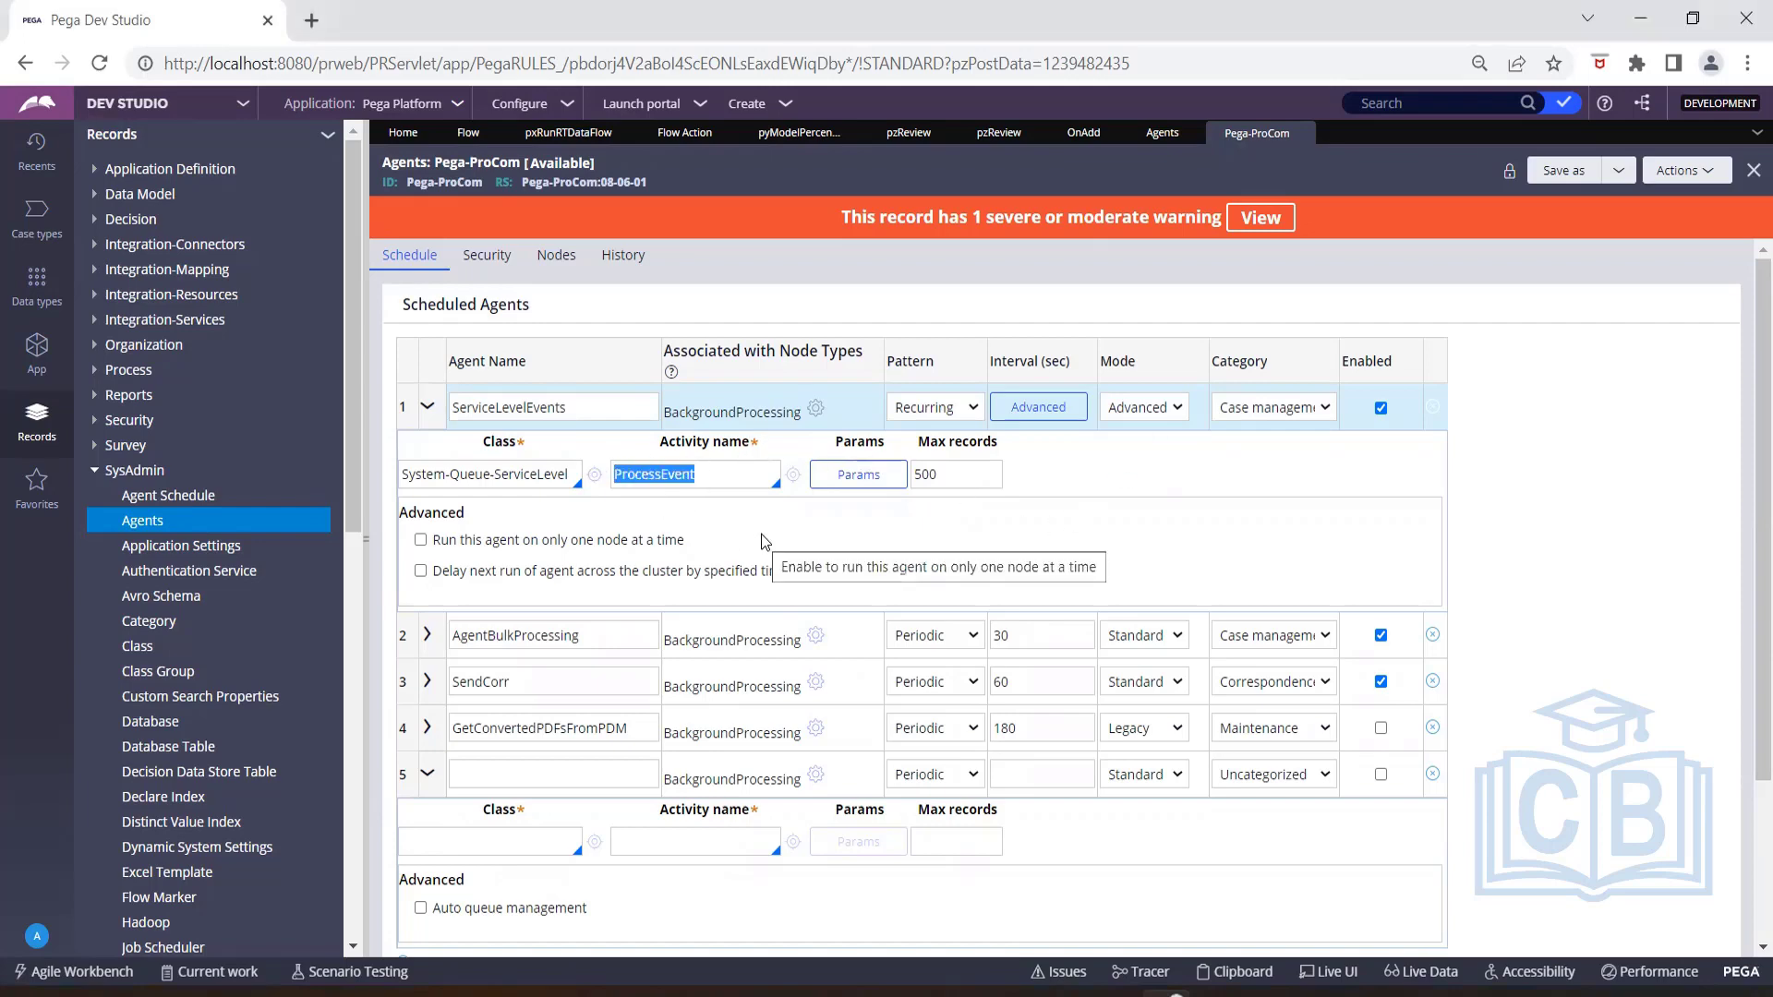
{"action": "left_click", "coordinate": [756, 527]}
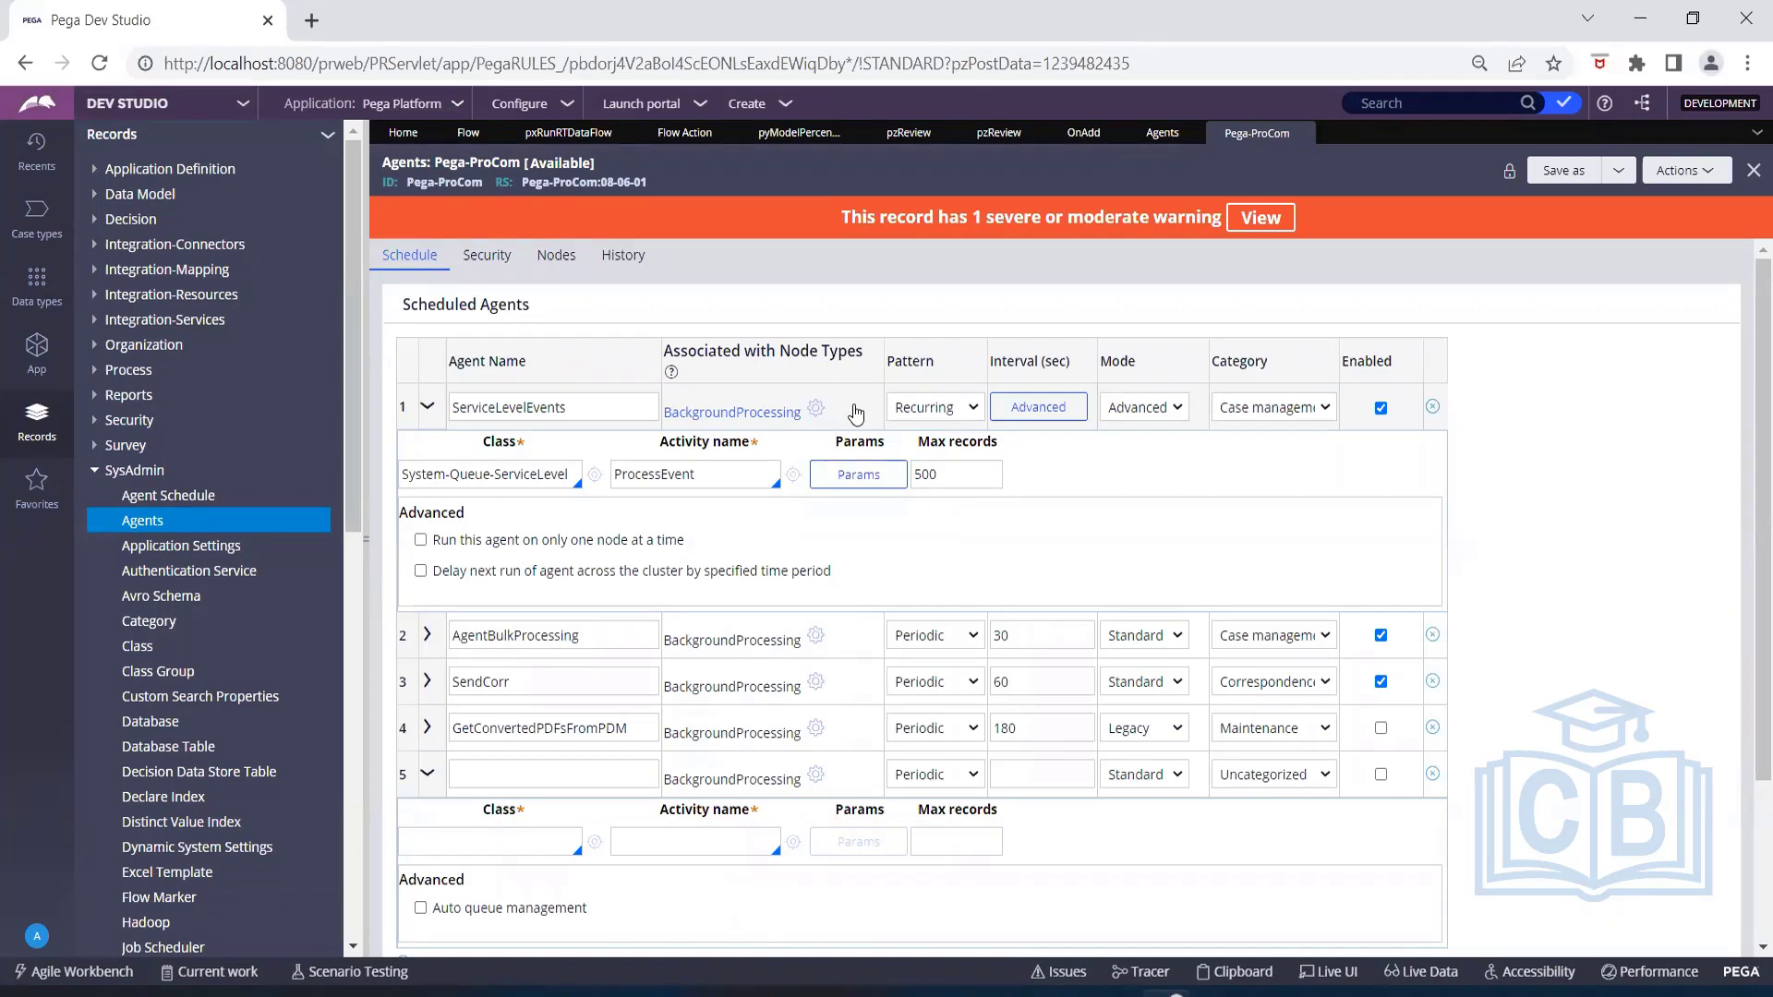
Open the ProcessEvent activity and review the jump conditions of its third step, leaving them without saving.
{"action": "left_click", "coordinate": [792, 474]}
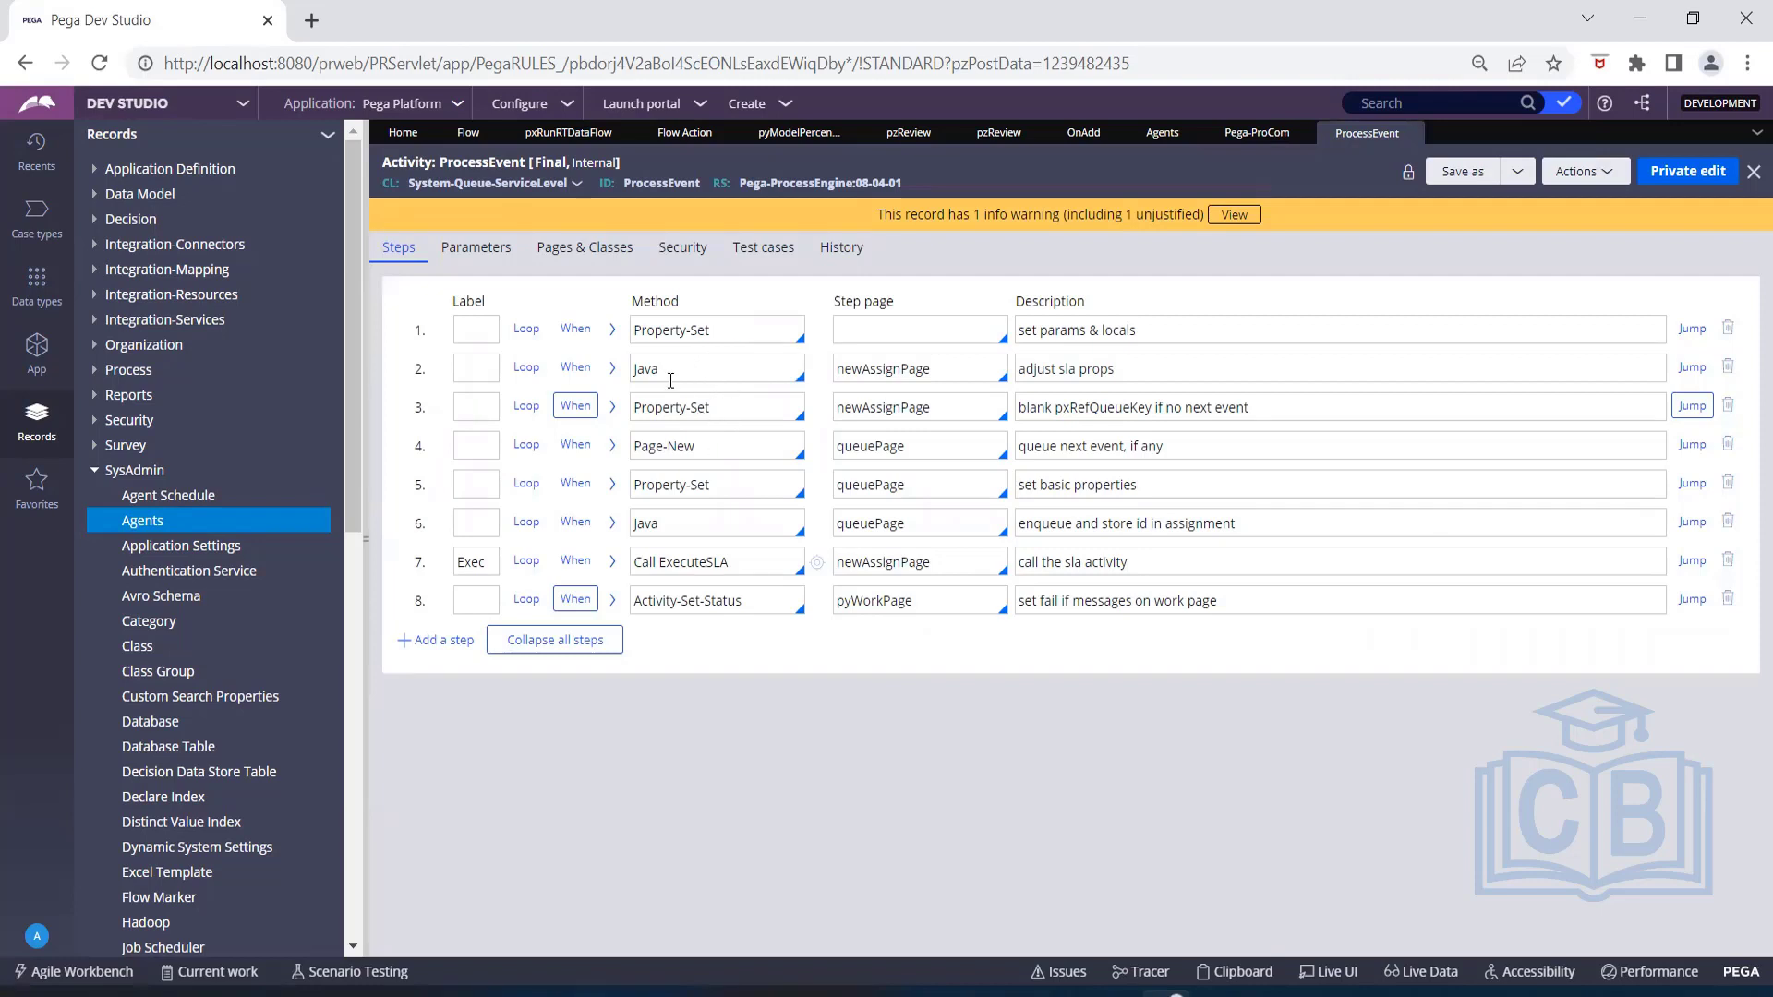
{"action": "left_click", "coordinate": [1706, 416]}
{"action": "left_click", "coordinate": [1074, 540]}
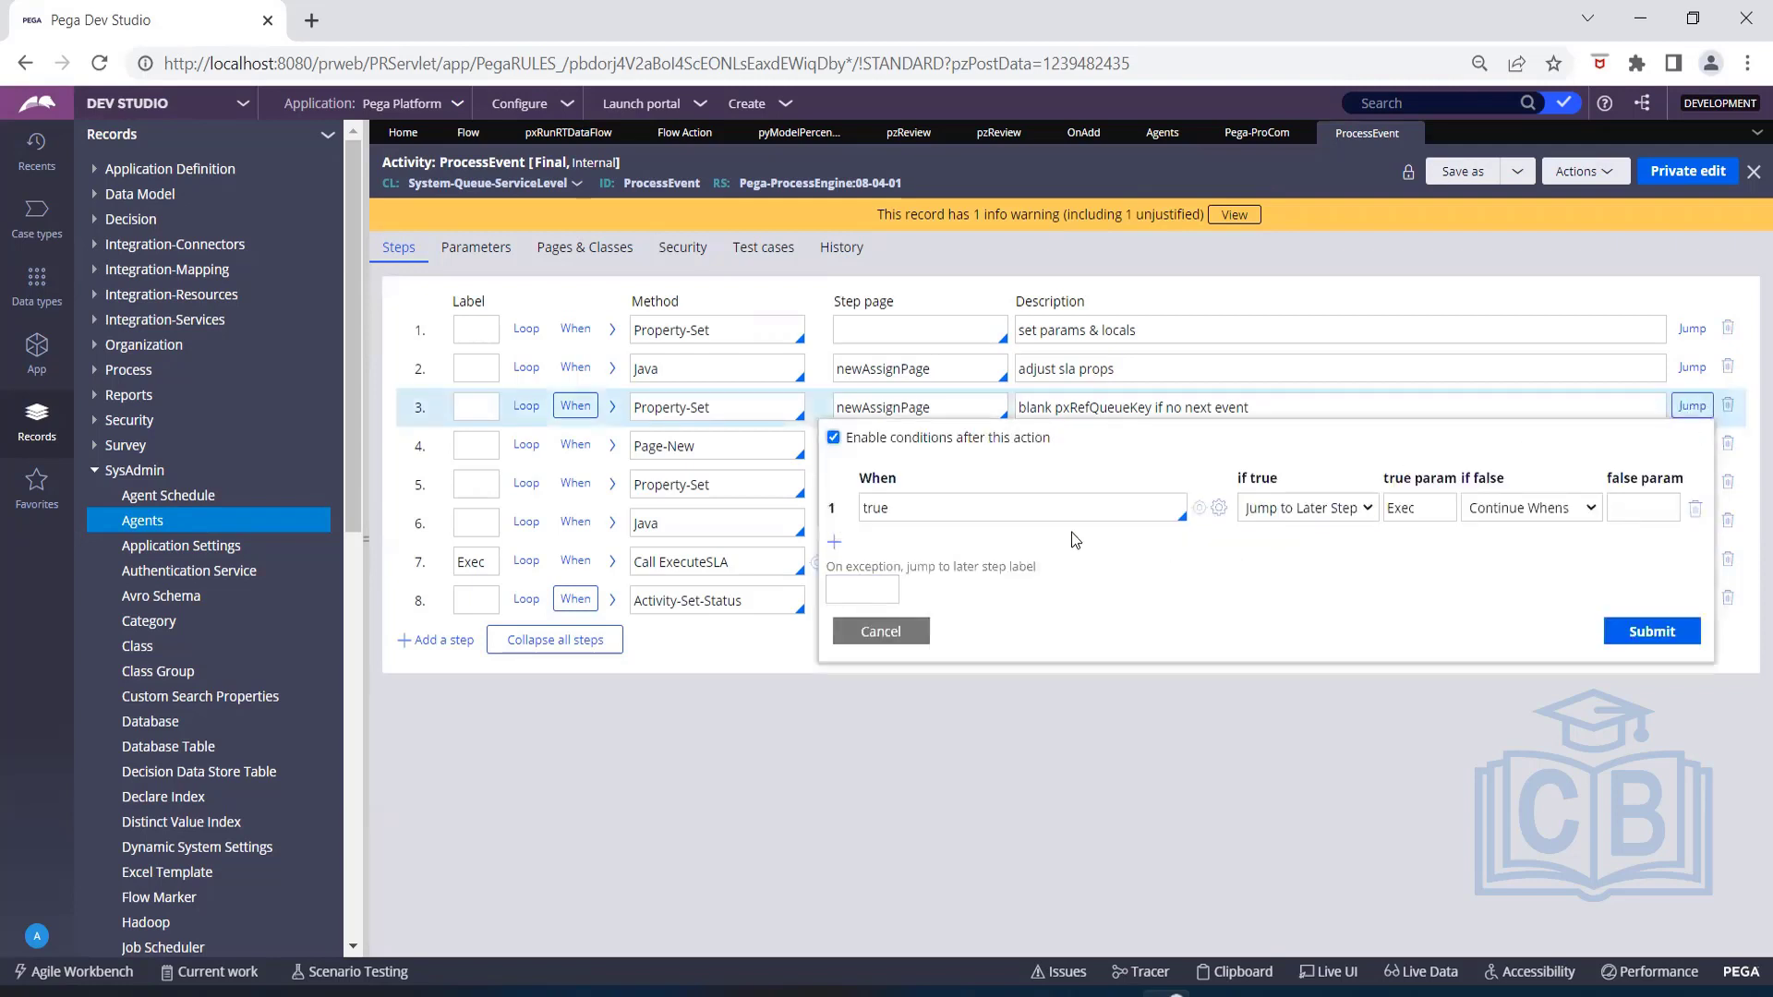
{"action": "left_click", "coordinate": [859, 634]}
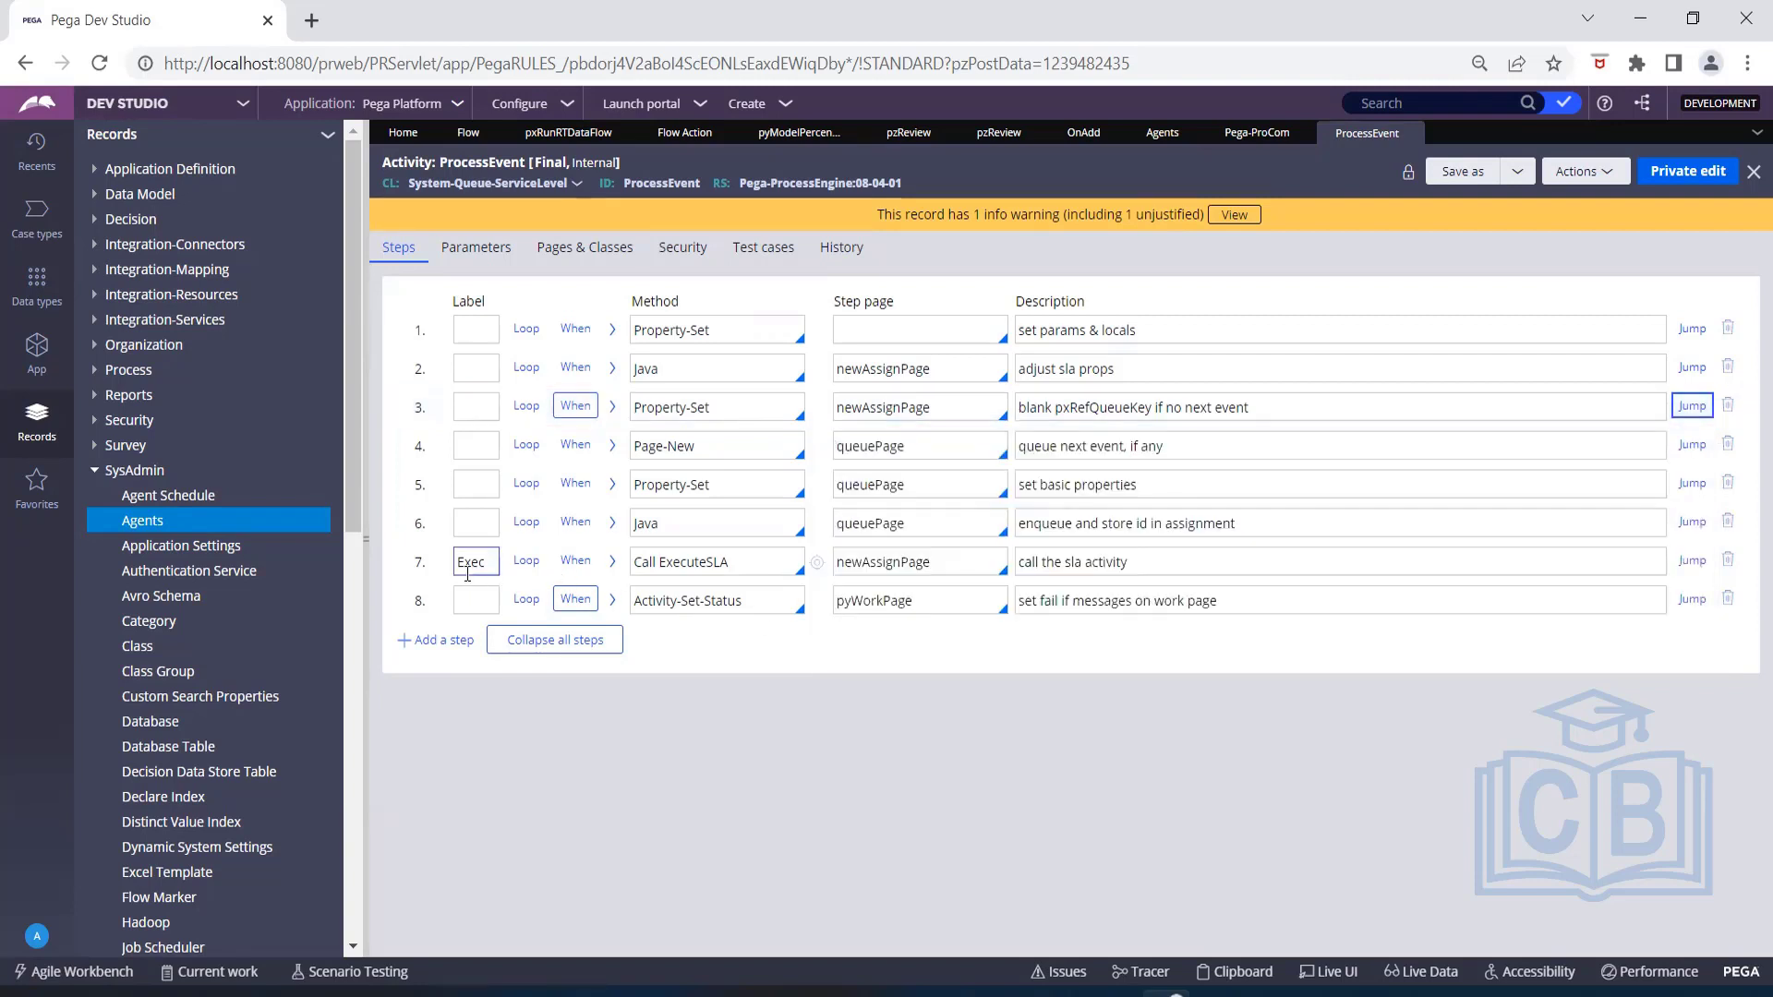
Expand the Call ExecuteSLA step's parameters, open the ExecuteSLA activity and read through its steps.
{"action": "left_click", "coordinate": [612, 561]}
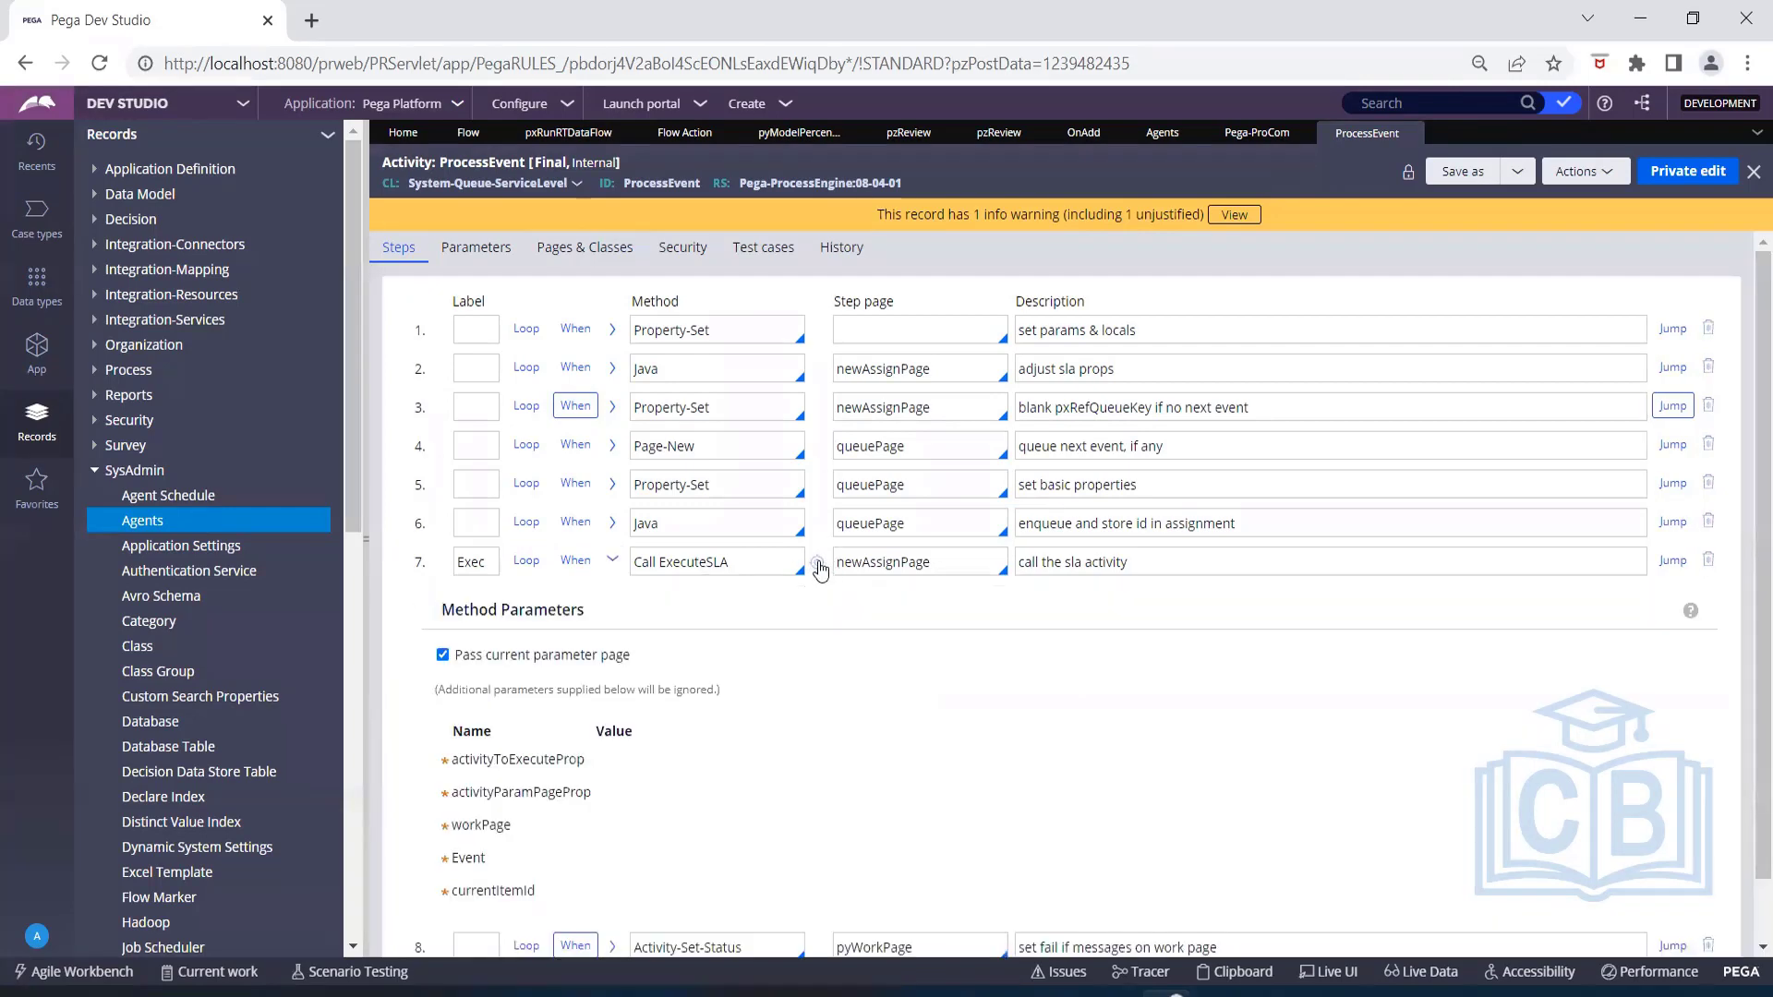
{"action": "left_click", "coordinate": [817, 563]}
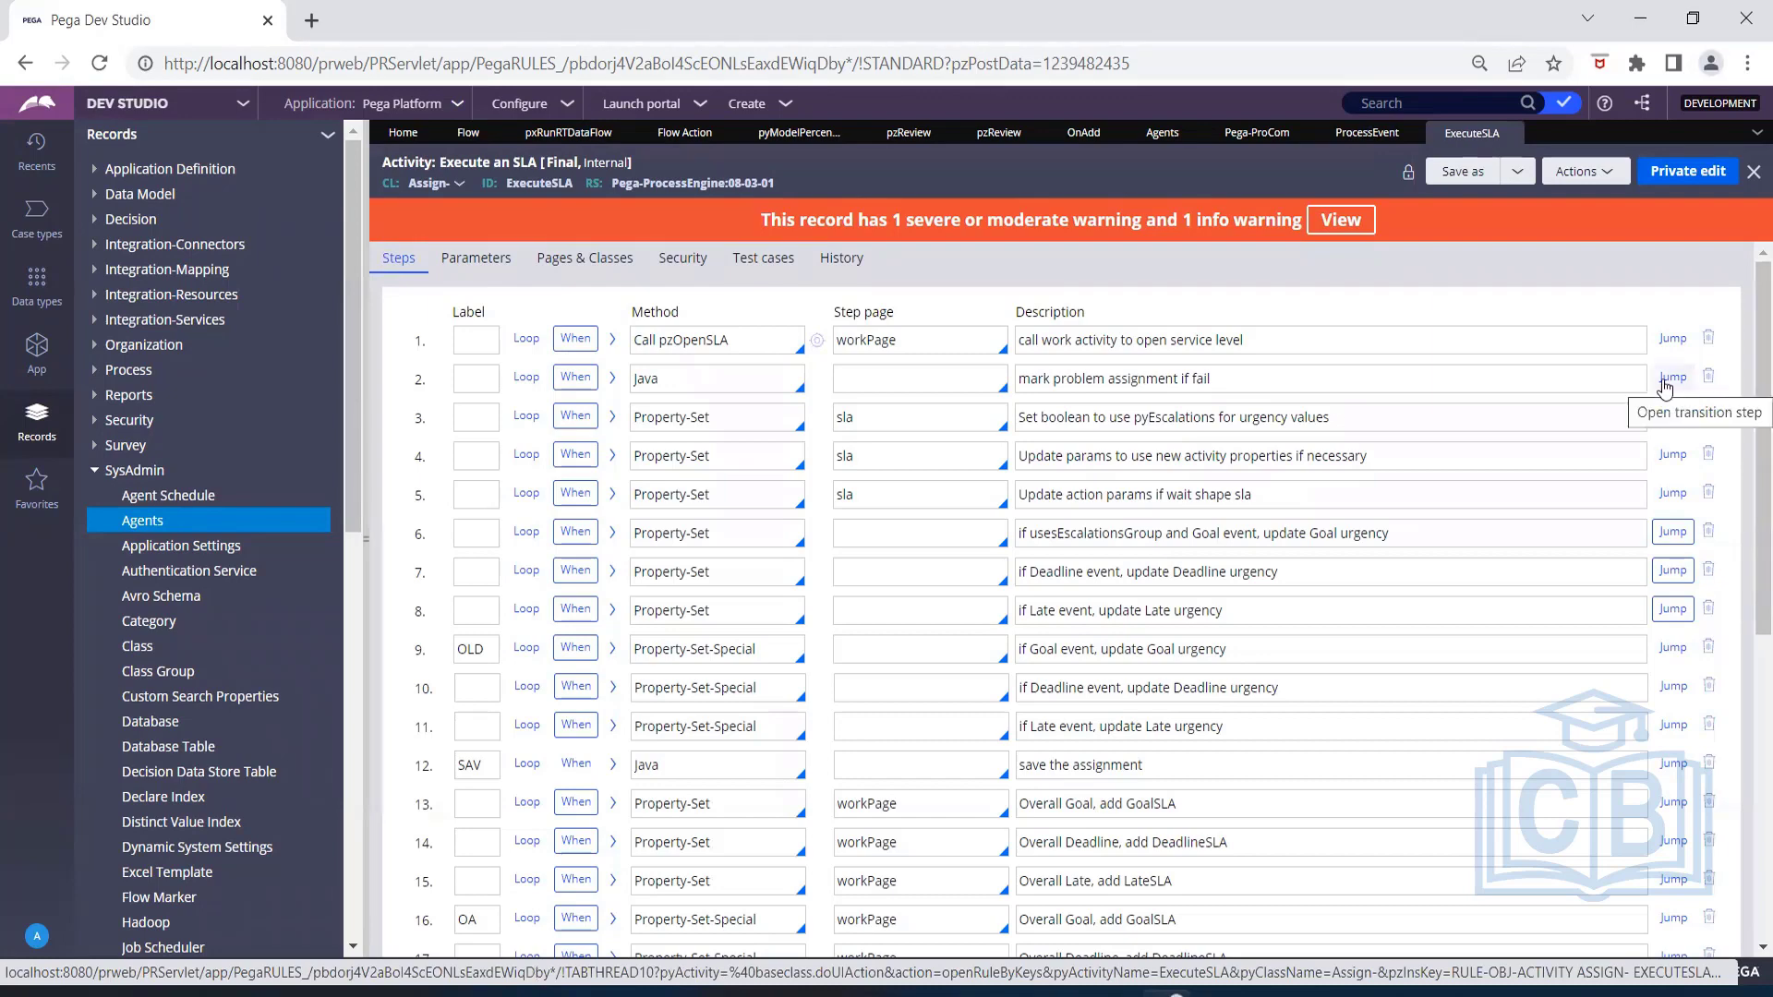
{"action": "scroll", "coordinate": [1265, 634], "scroll_direction": "down", "scroll_amount": 4}
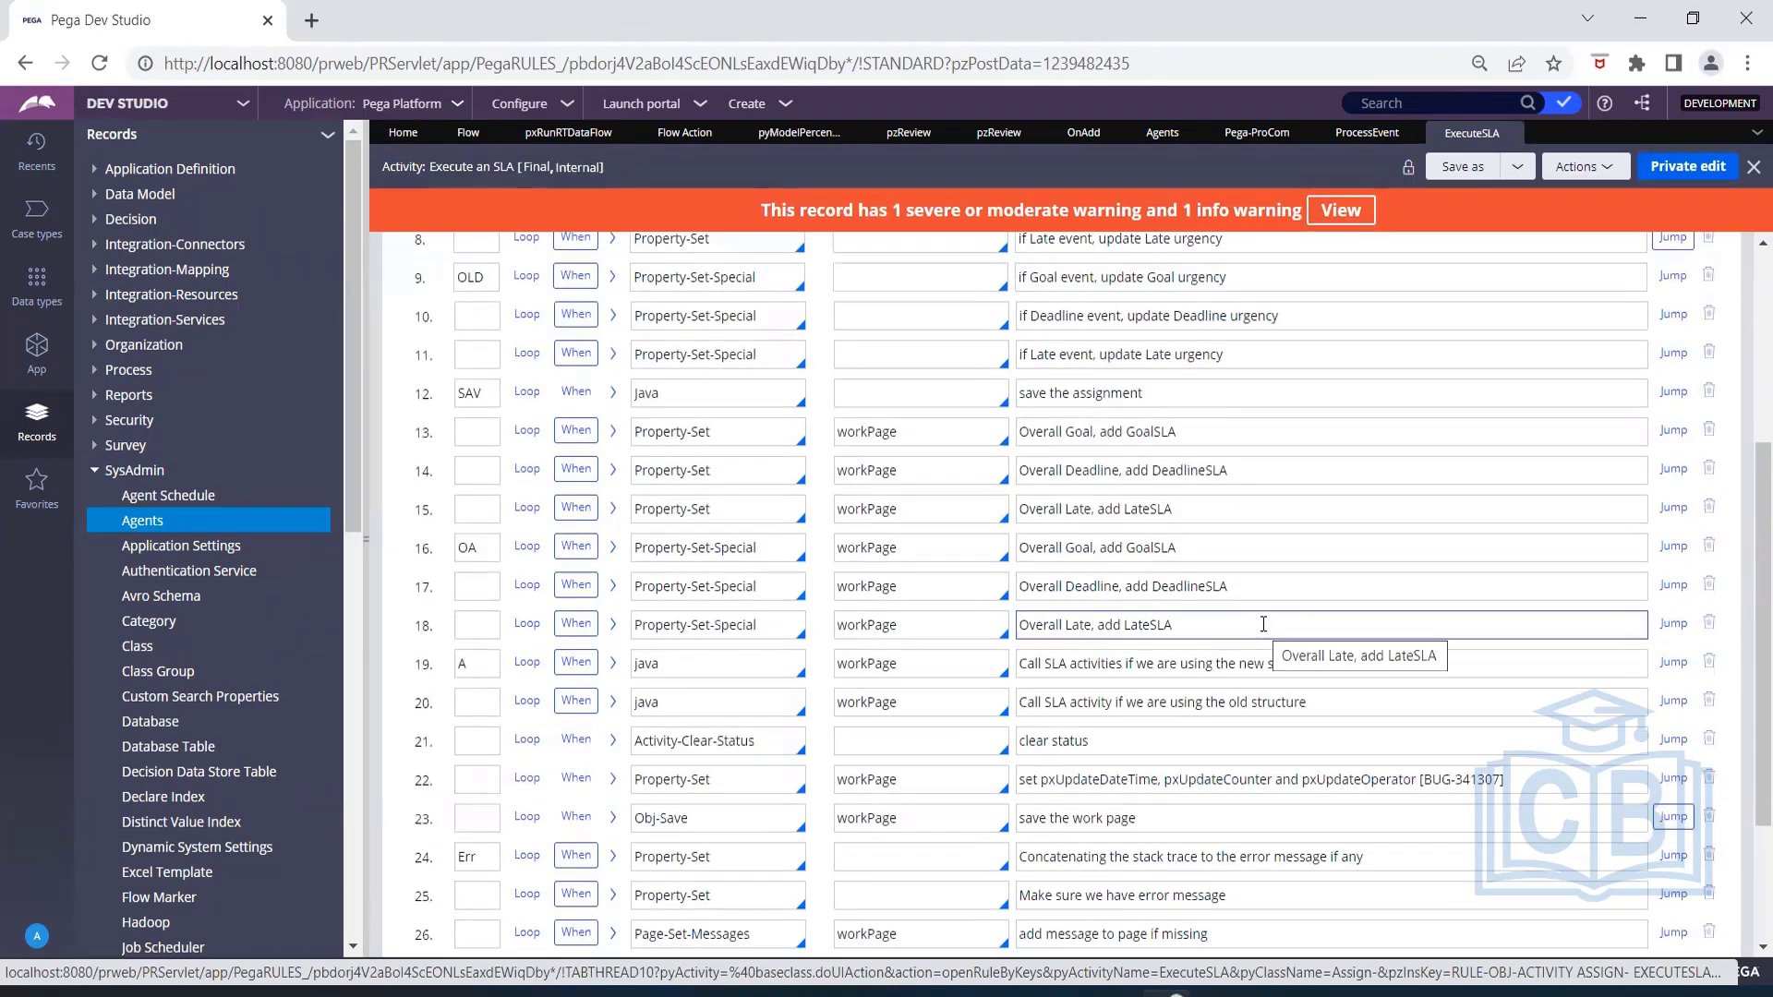
{"action": "scroll", "coordinate": [750, 810], "scroll_direction": "down", "scroll_amount": 1}
{"action": "scroll", "coordinate": [751, 810], "scroll_direction": "down", "scroll_amount": 2}
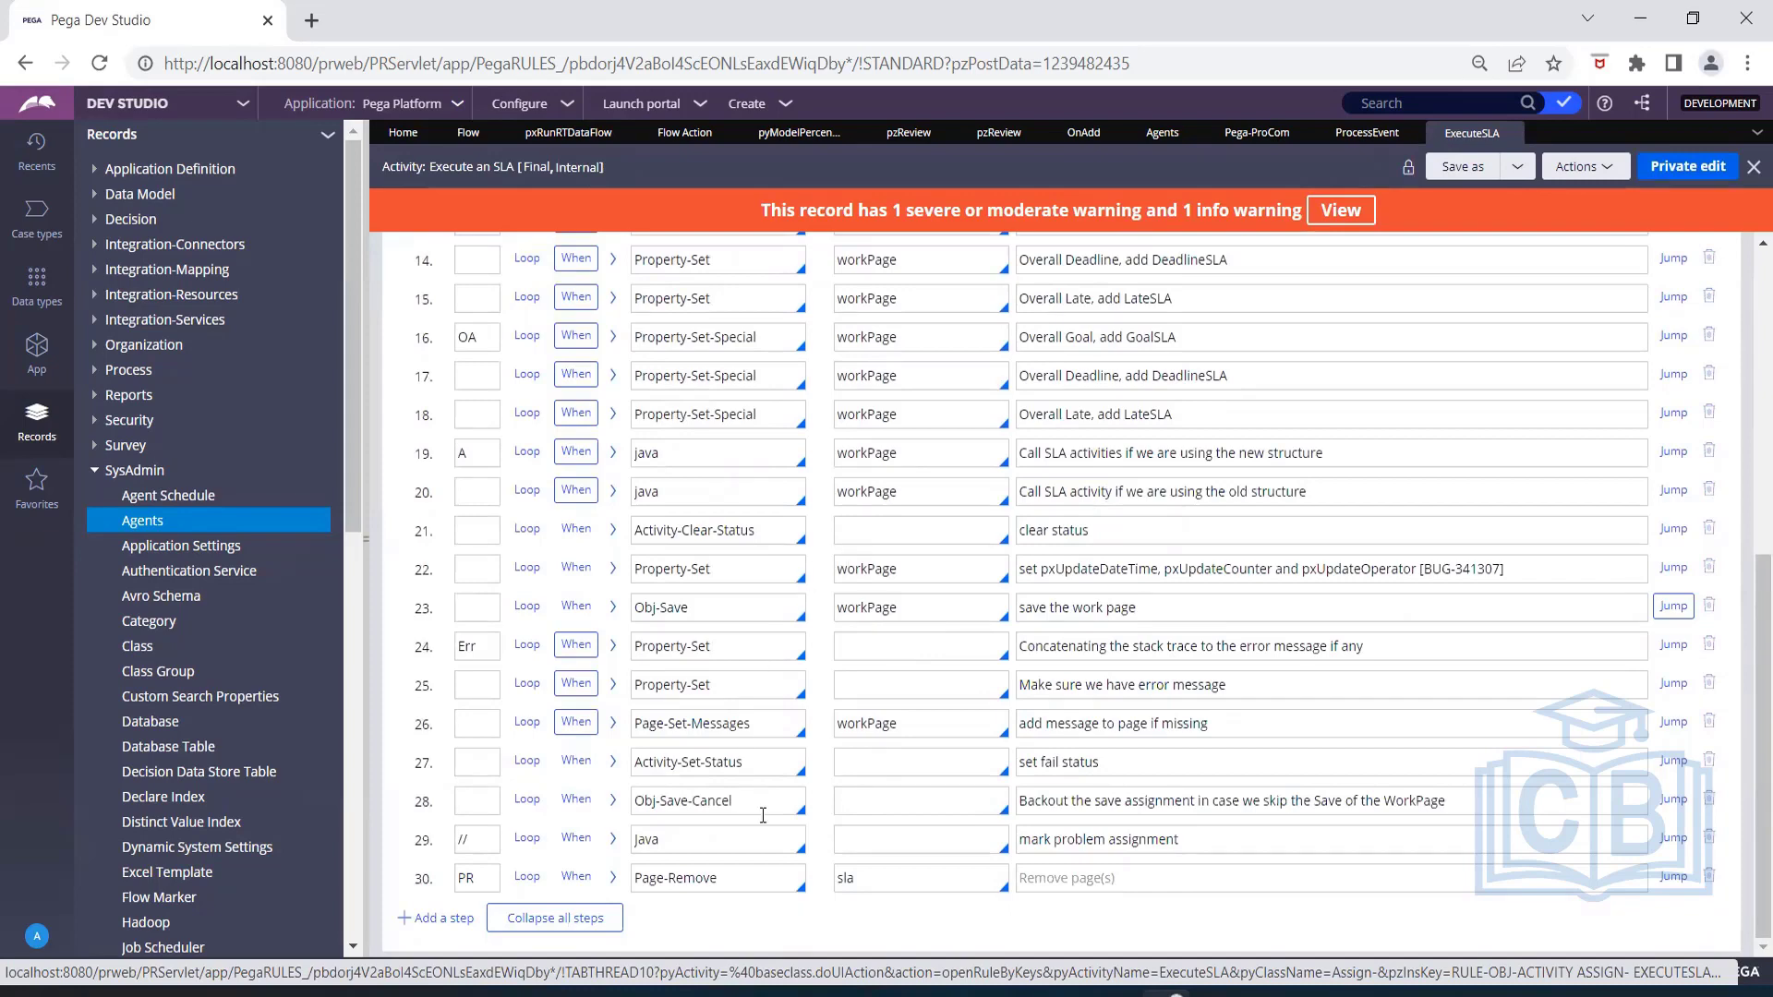
Examine the method parameters of the Activity-Set-Status and Obj-Save-Cancel steps in ExecuteSLA, then collapse the Obj-Save-Cancel step.
{"action": "triple_click", "coordinate": [696, 803]}
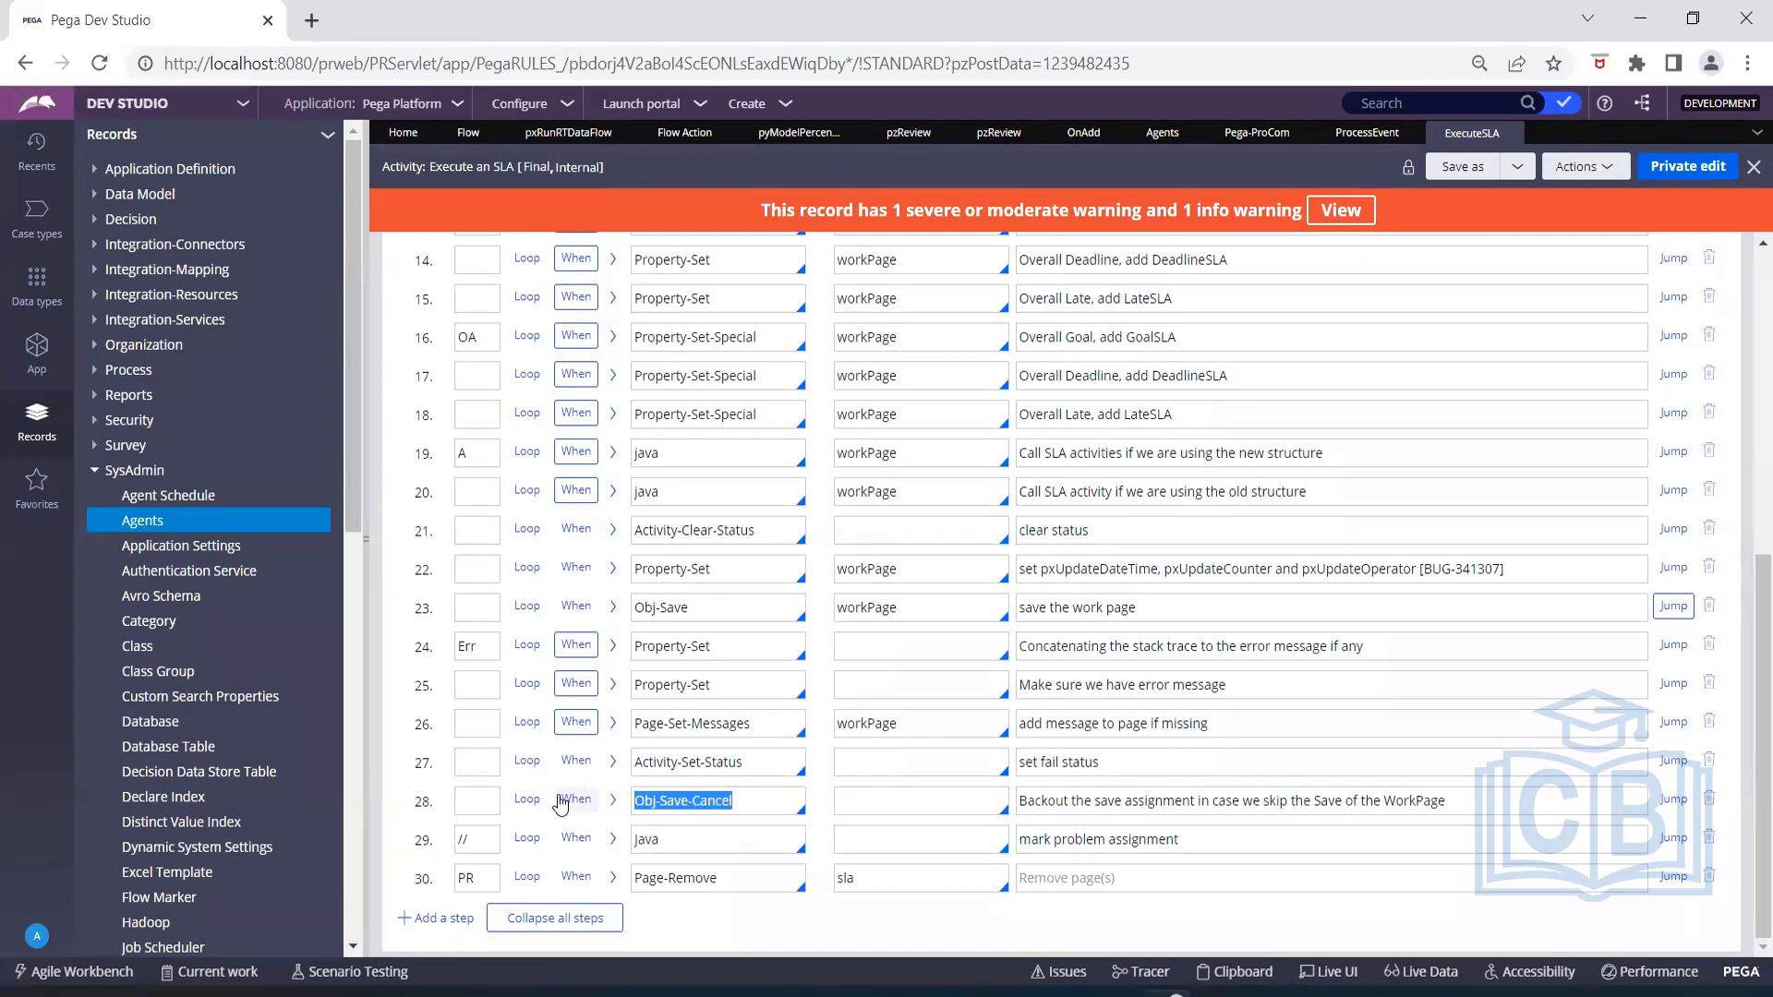
{"action": "left_click", "coordinate": [611, 765]}
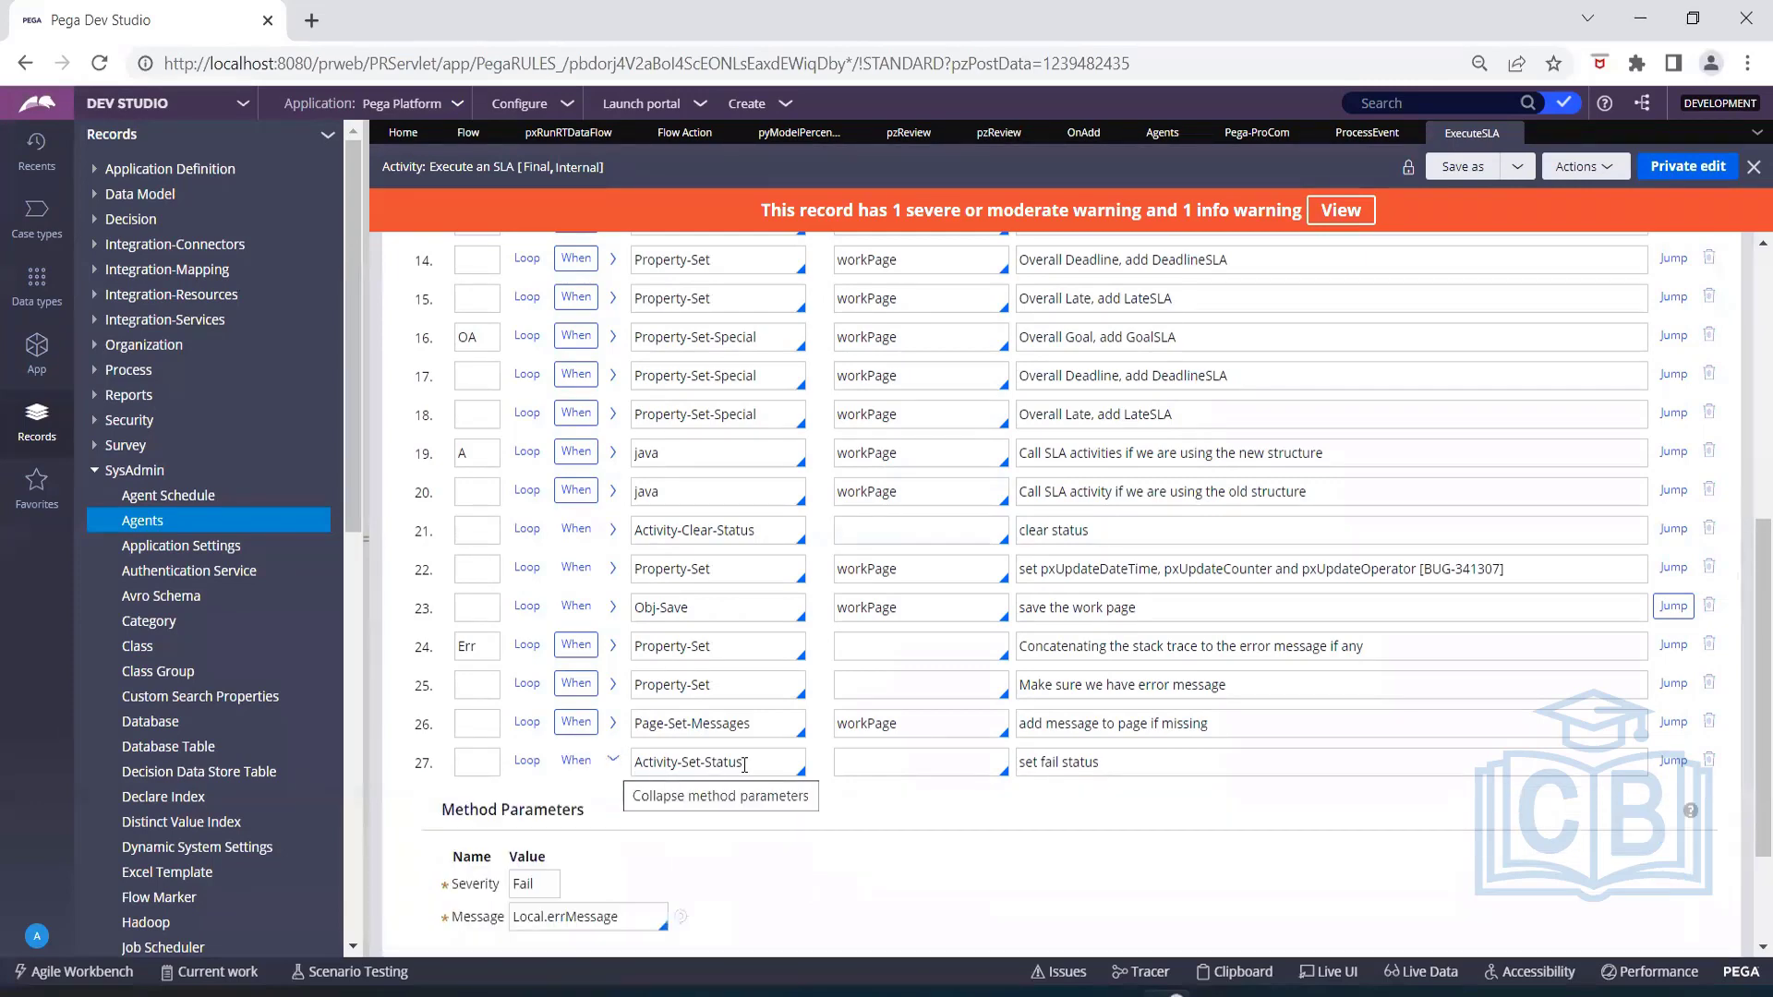
{"action": "scroll", "coordinate": [744, 764], "scroll_direction": "down", "scroll_amount": 1}
{"action": "scroll", "coordinate": [744, 765], "scroll_direction": "down", "scroll_amount": 1}
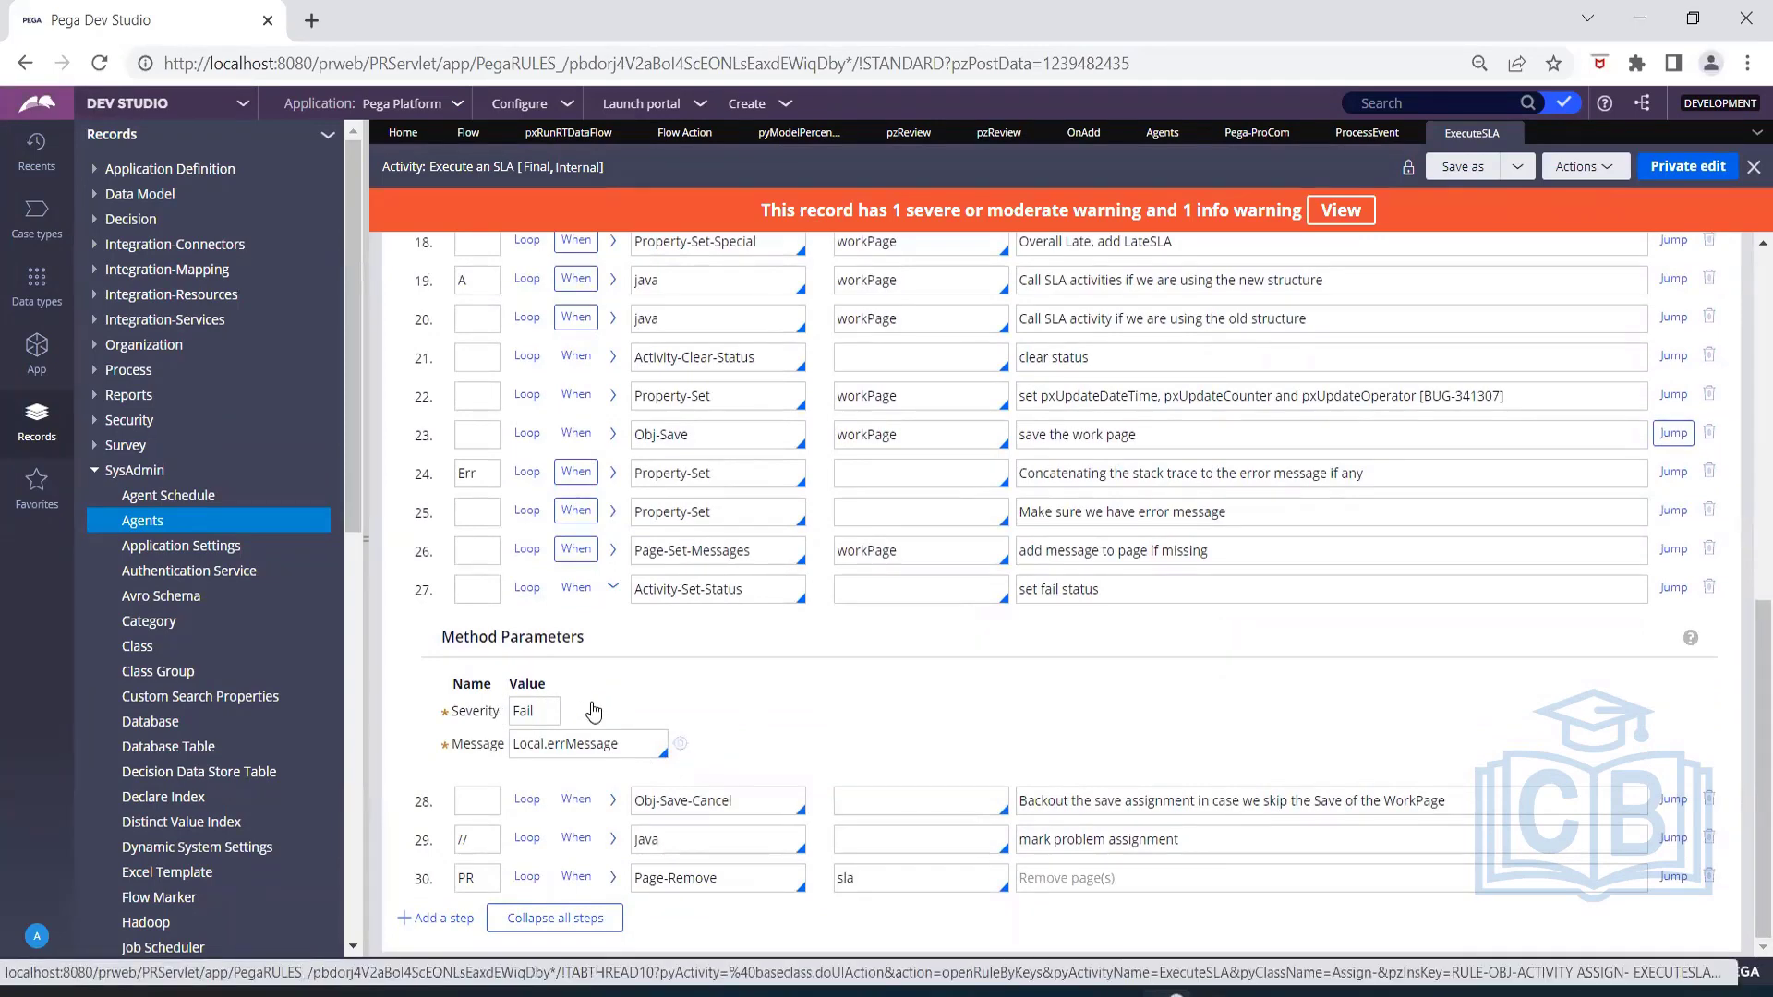
{"action": "left_click", "coordinate": [613, 801]}
{"action": "scroll", "coordinate": [788, 665], "scroll_direction": "down", "scroll_amount": 1}
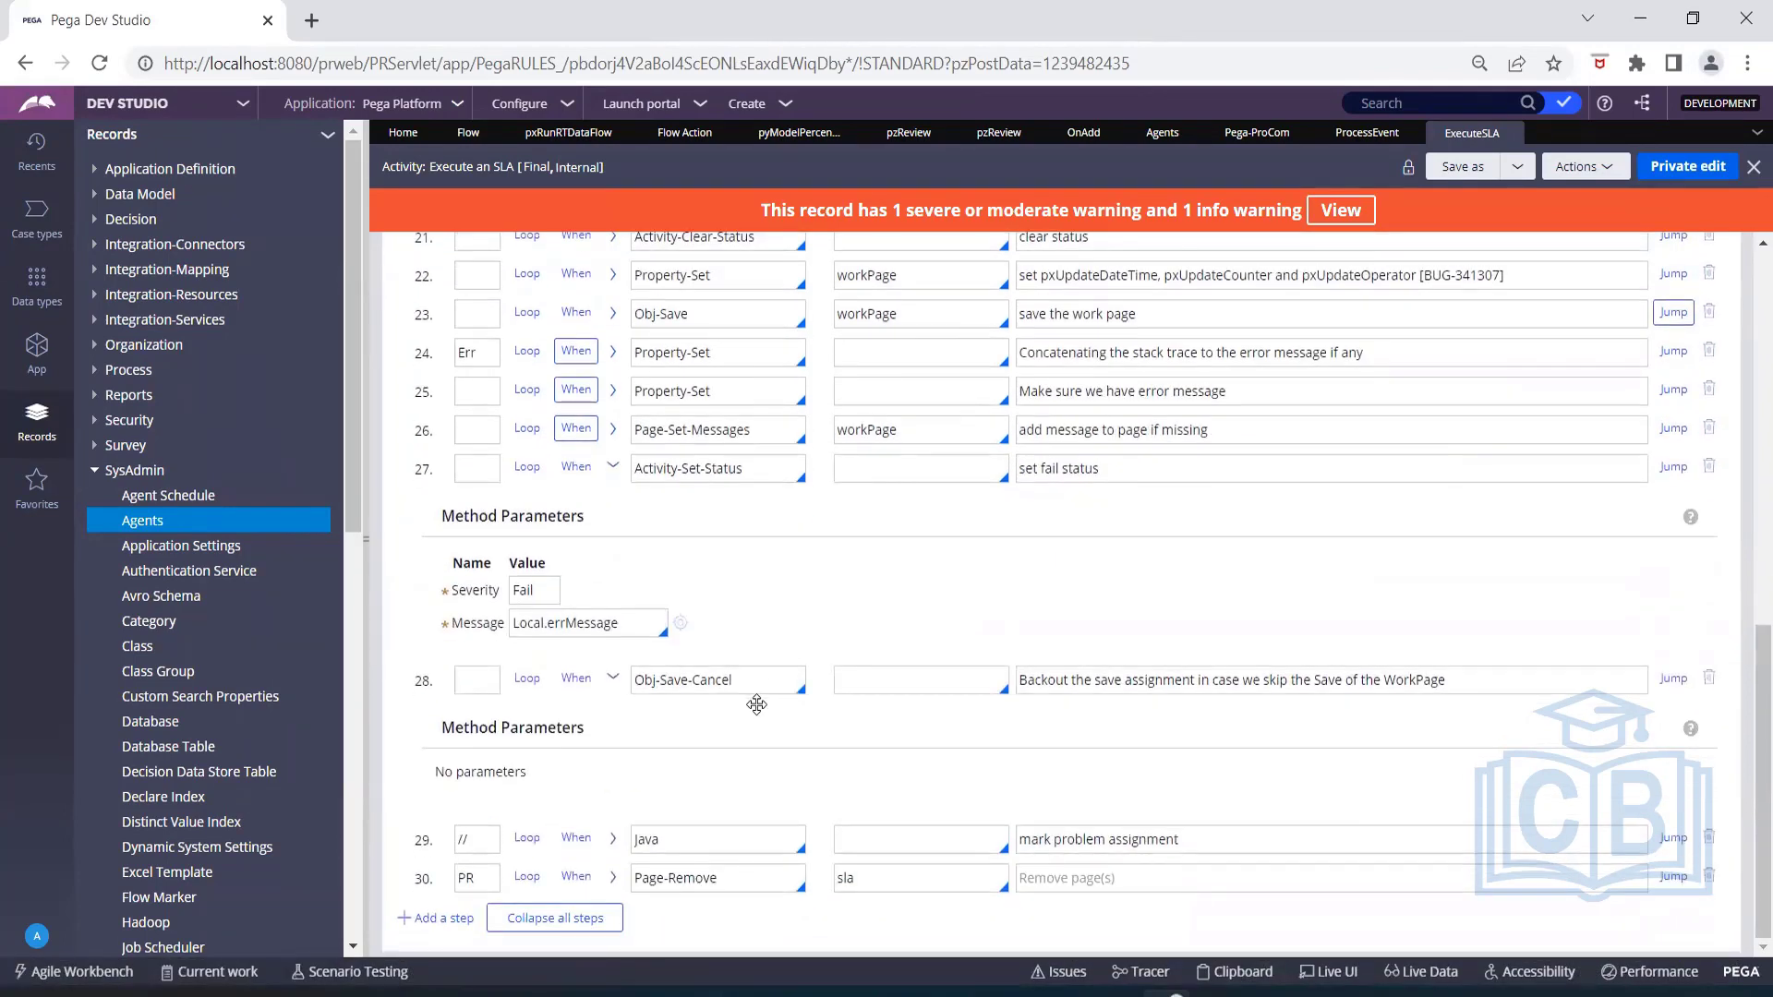
{"action": "left_click", "coordinate": [612, 678]}
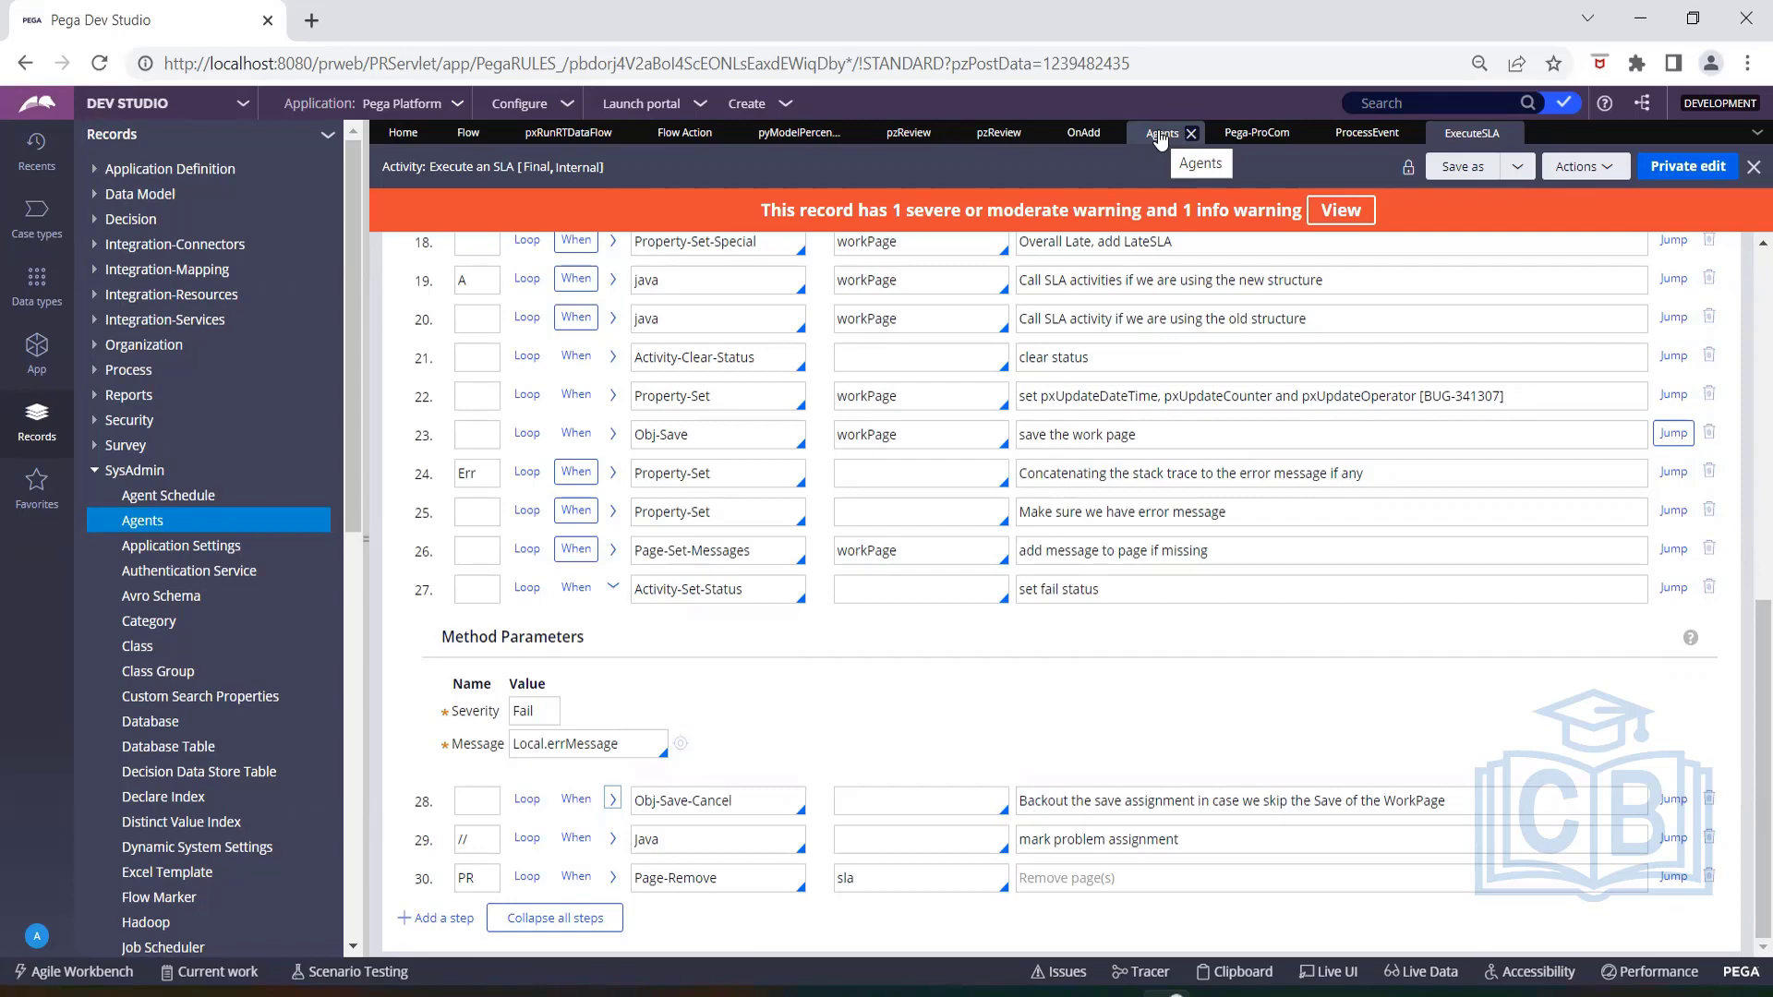
Return to the Pega-ProCom agents rule and reread the single-node and delayed-run options of ServiceLevelEvents.
{"action": "left_click", "coordinate": [1244, 134]}
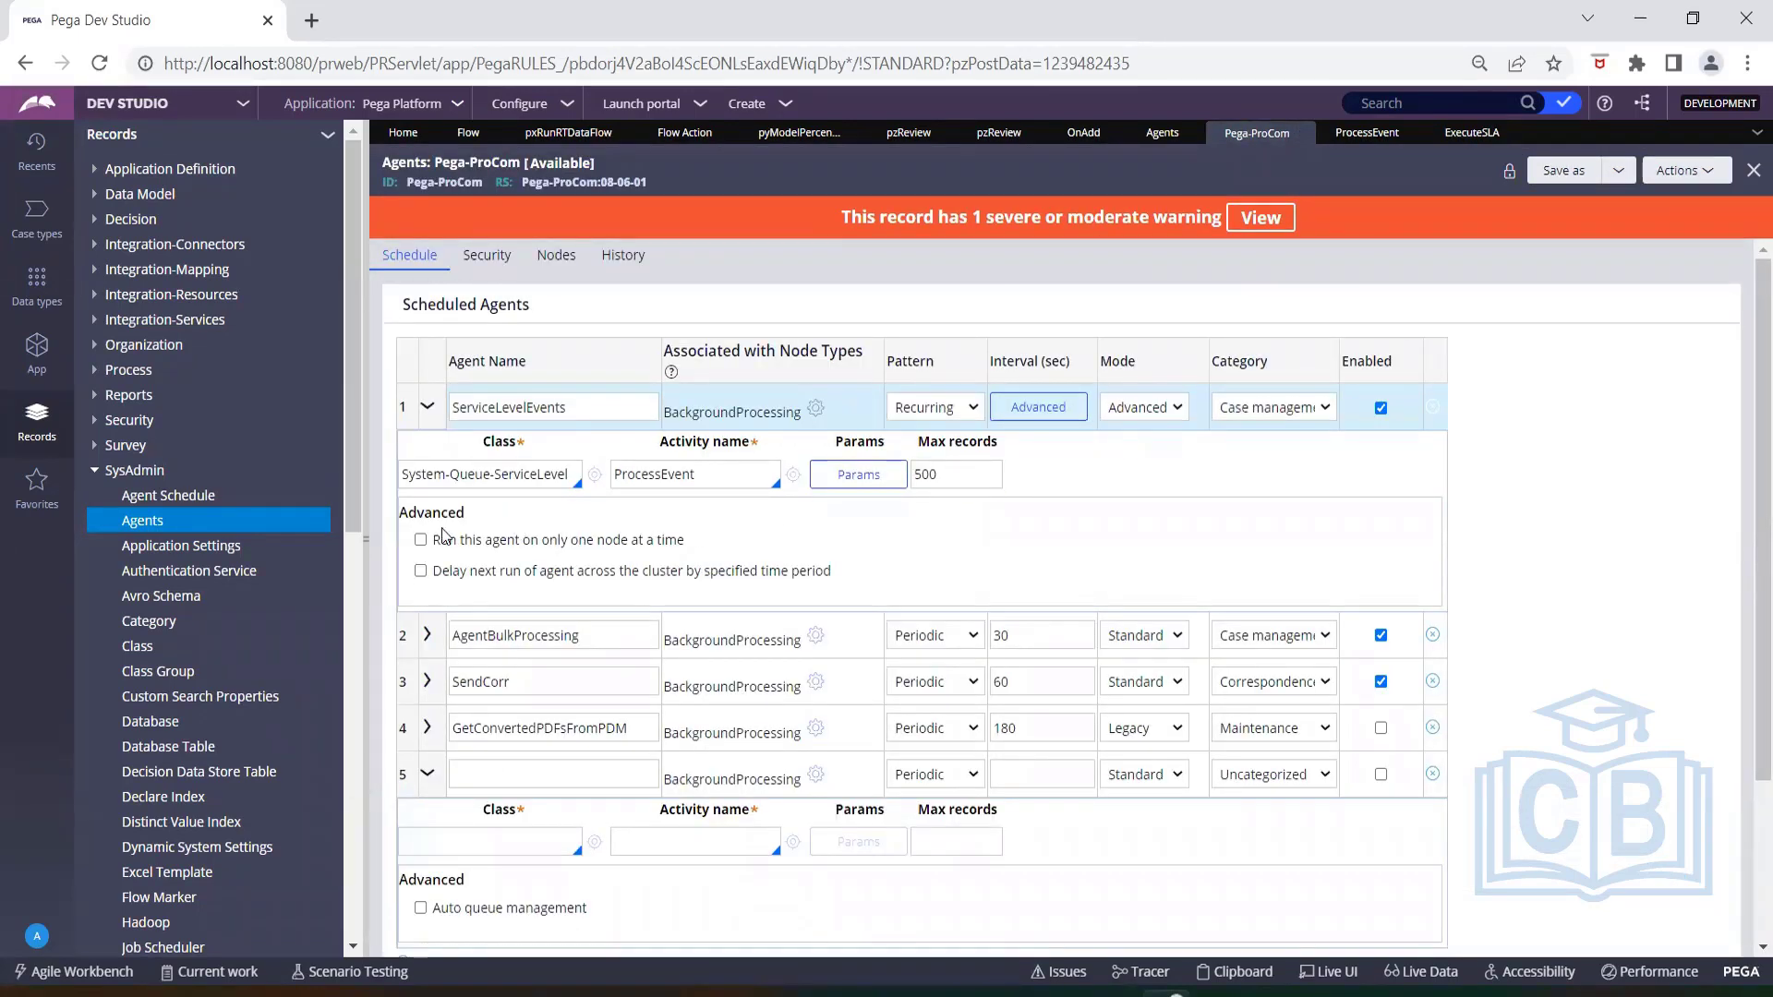
{"action": "left_click_drag", "start_coordinate": [437, 549], "coordinate": [727, 552]}
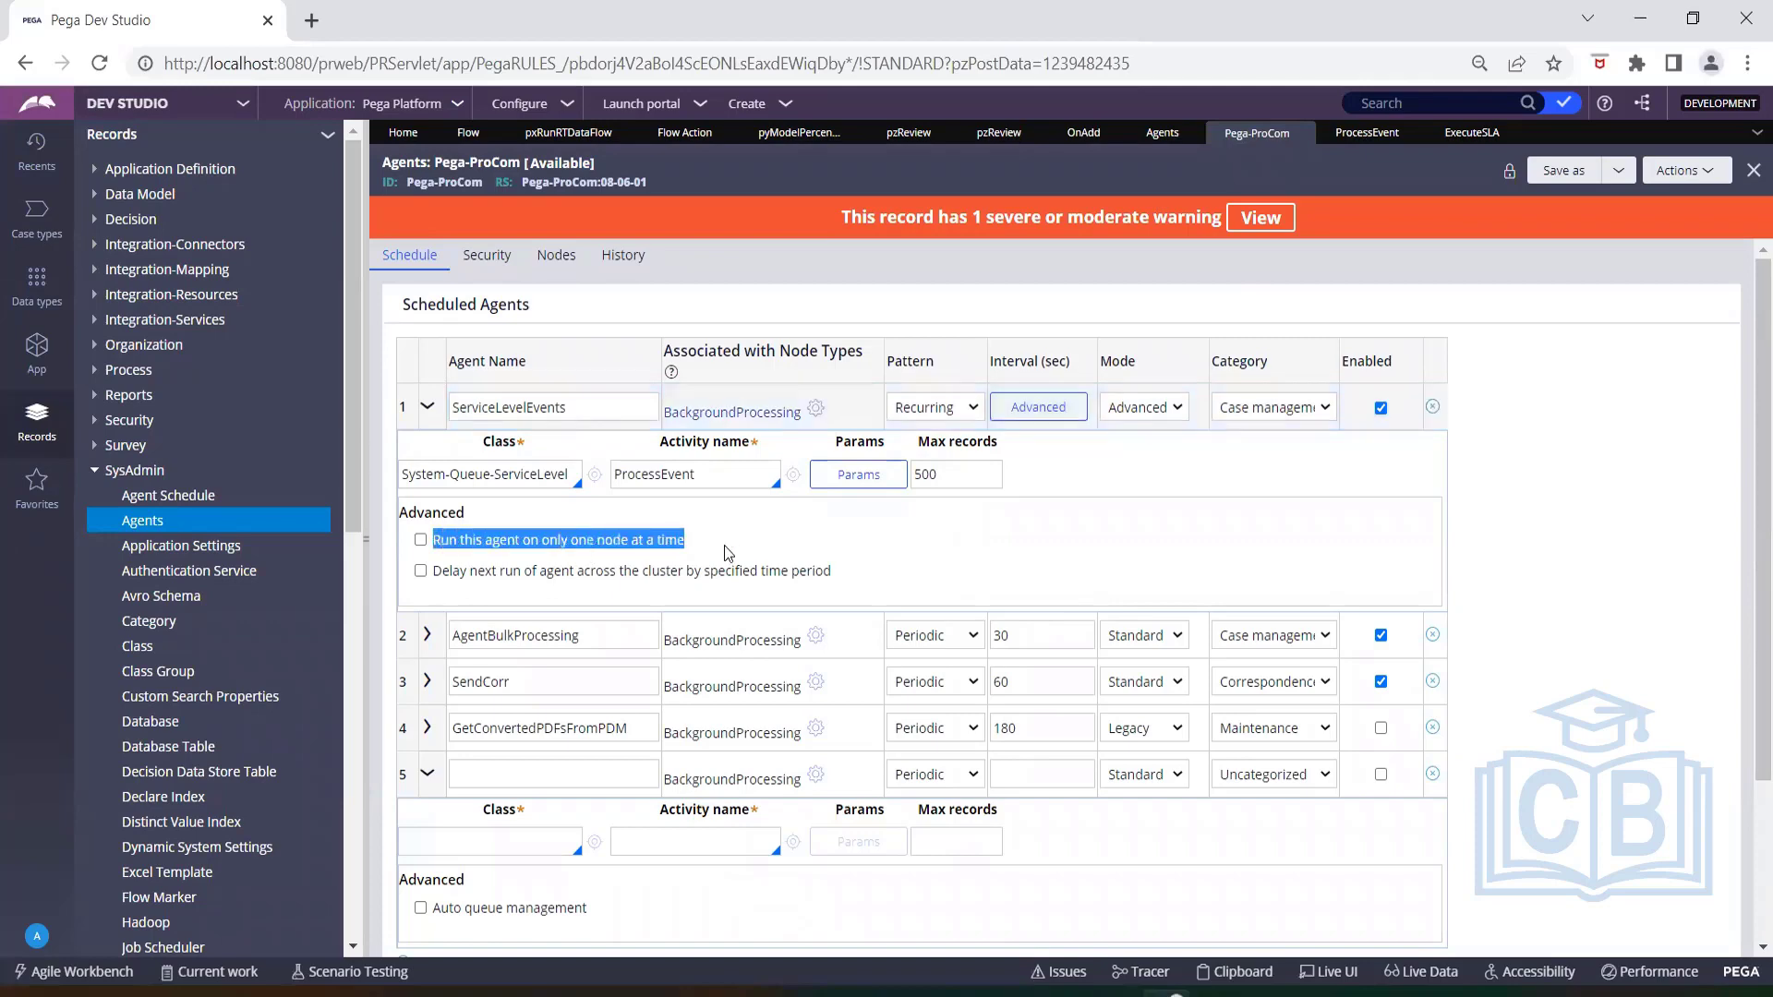
{"action": "left_click_drag", "start_coordinate": [833, 570], "coordinate": [622, 560]}
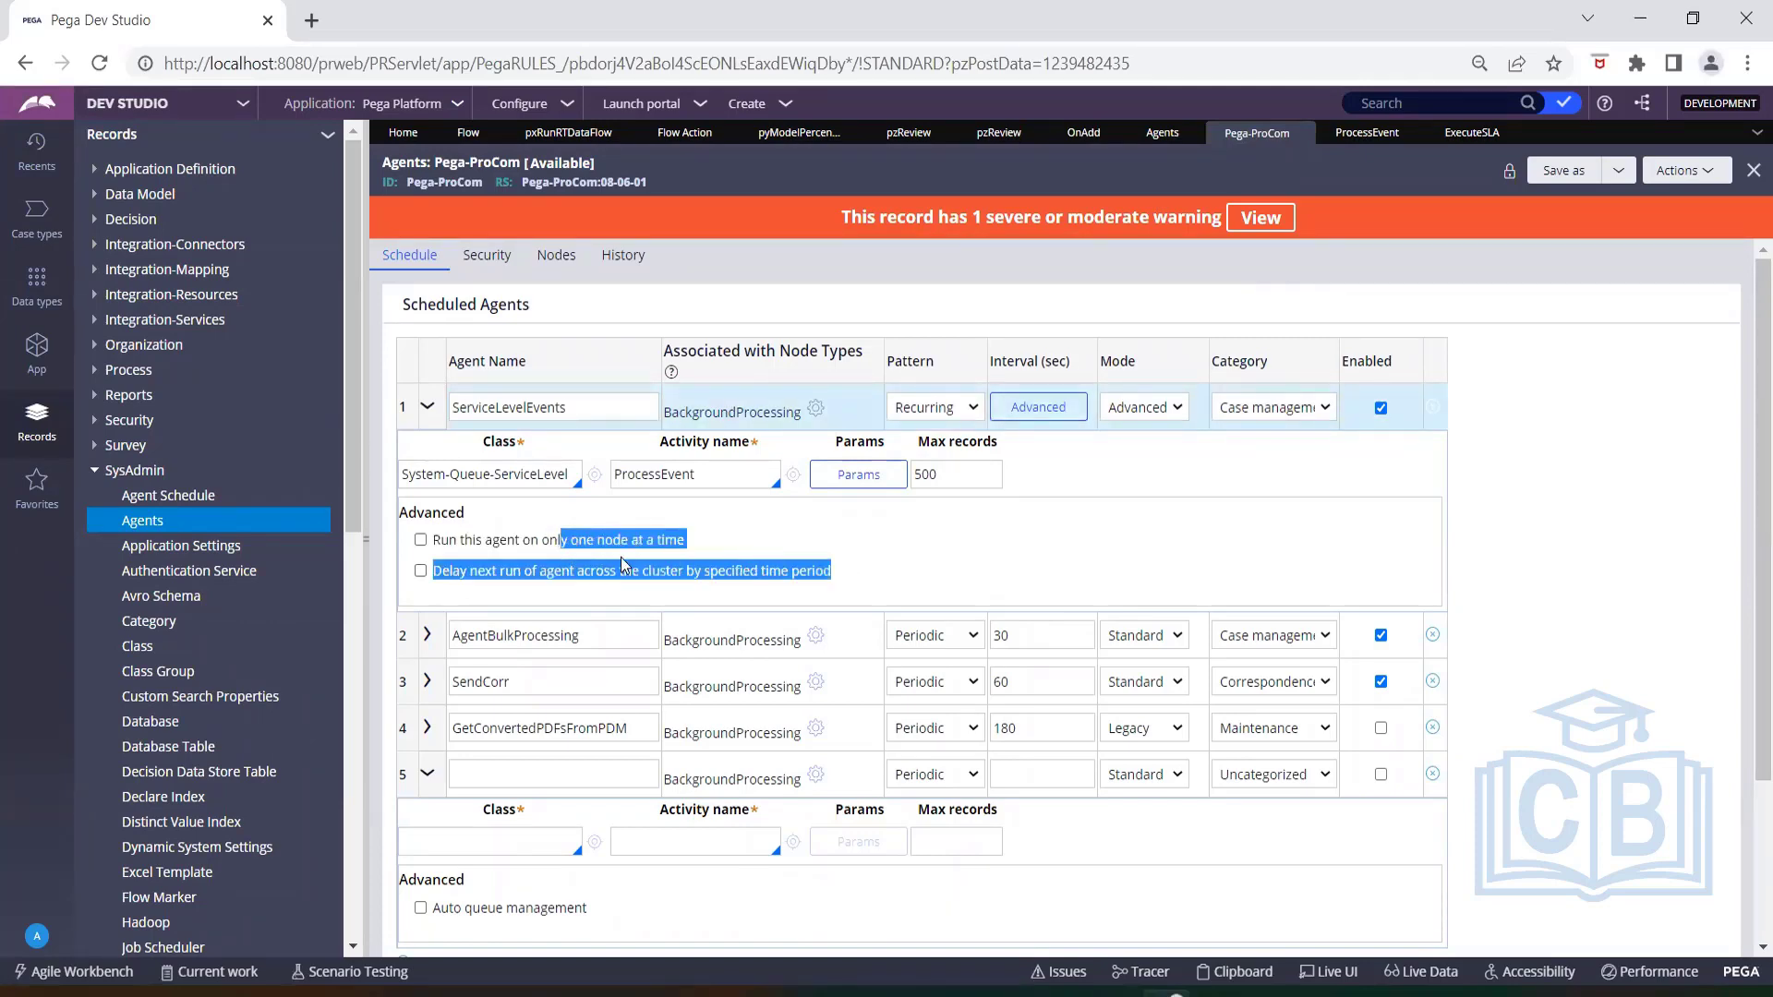
{"action": "left_click", "coordinate": [722, 539]}
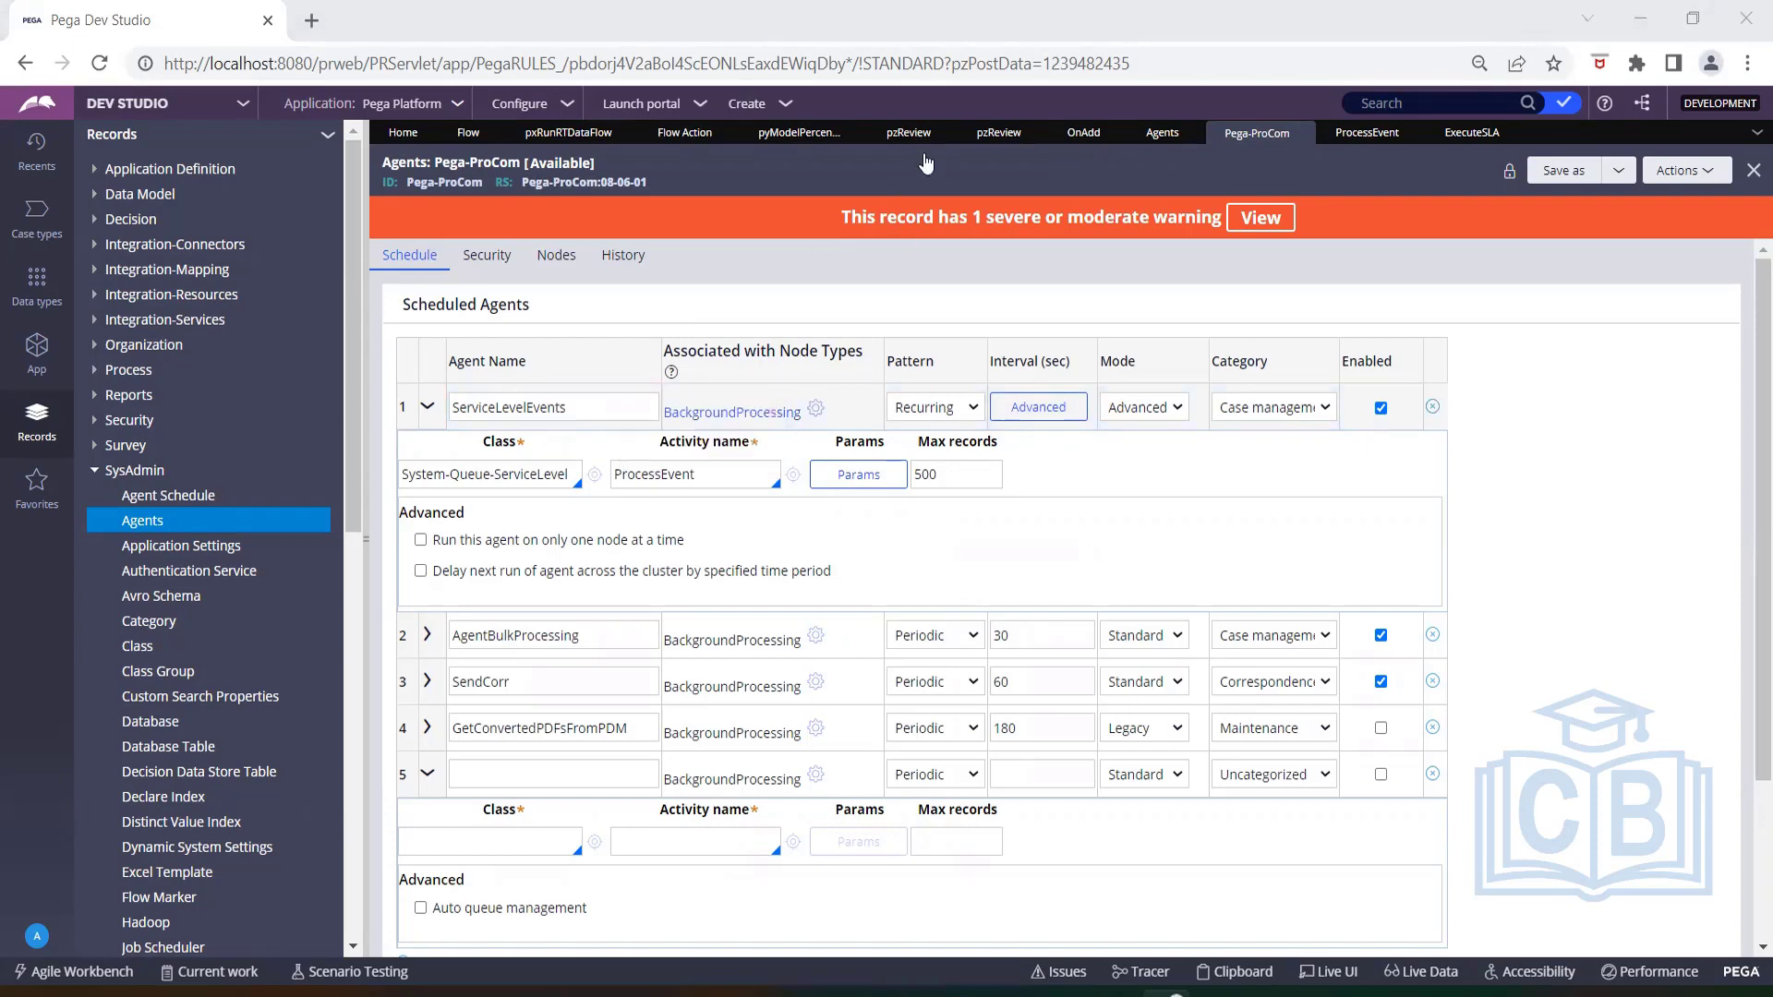
Open the Pega-ImportExport agents rule and inspect the first agent's pxAutomaticColumnPopulation activity and its Java step.
{"action": "left_click", "coordinate": [1162, 132]}
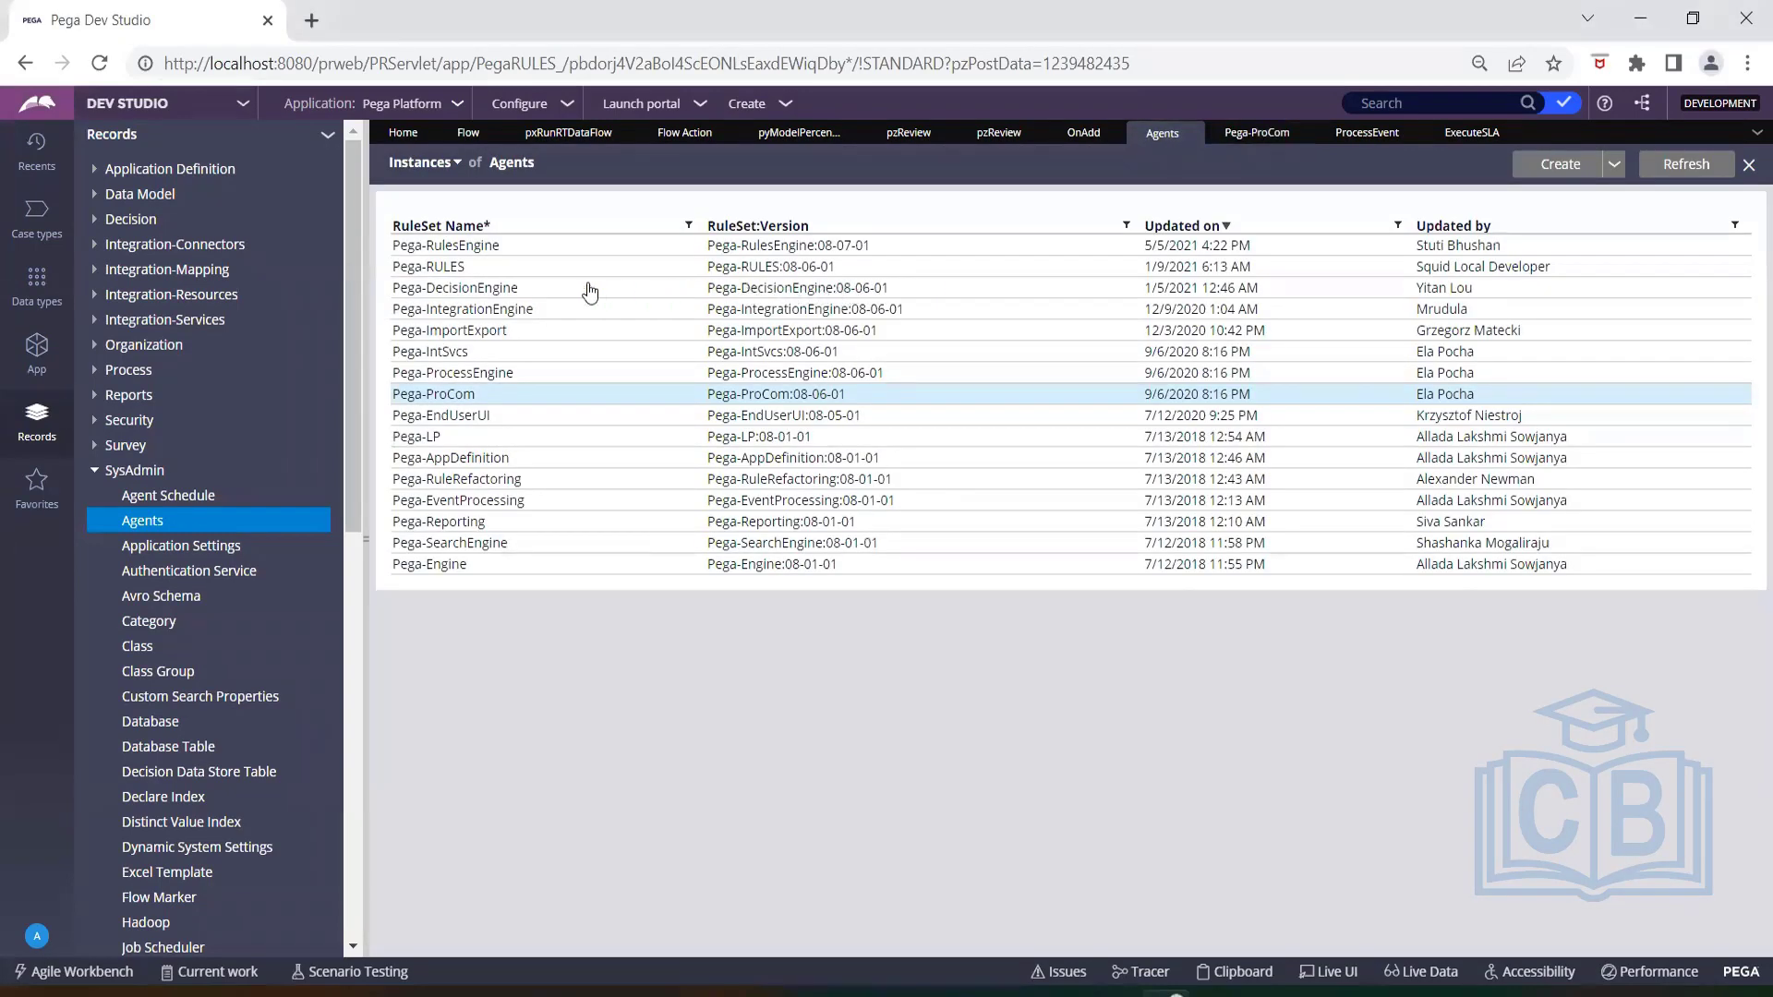
{"action": "left_click", "coordinate": [496, 331]}
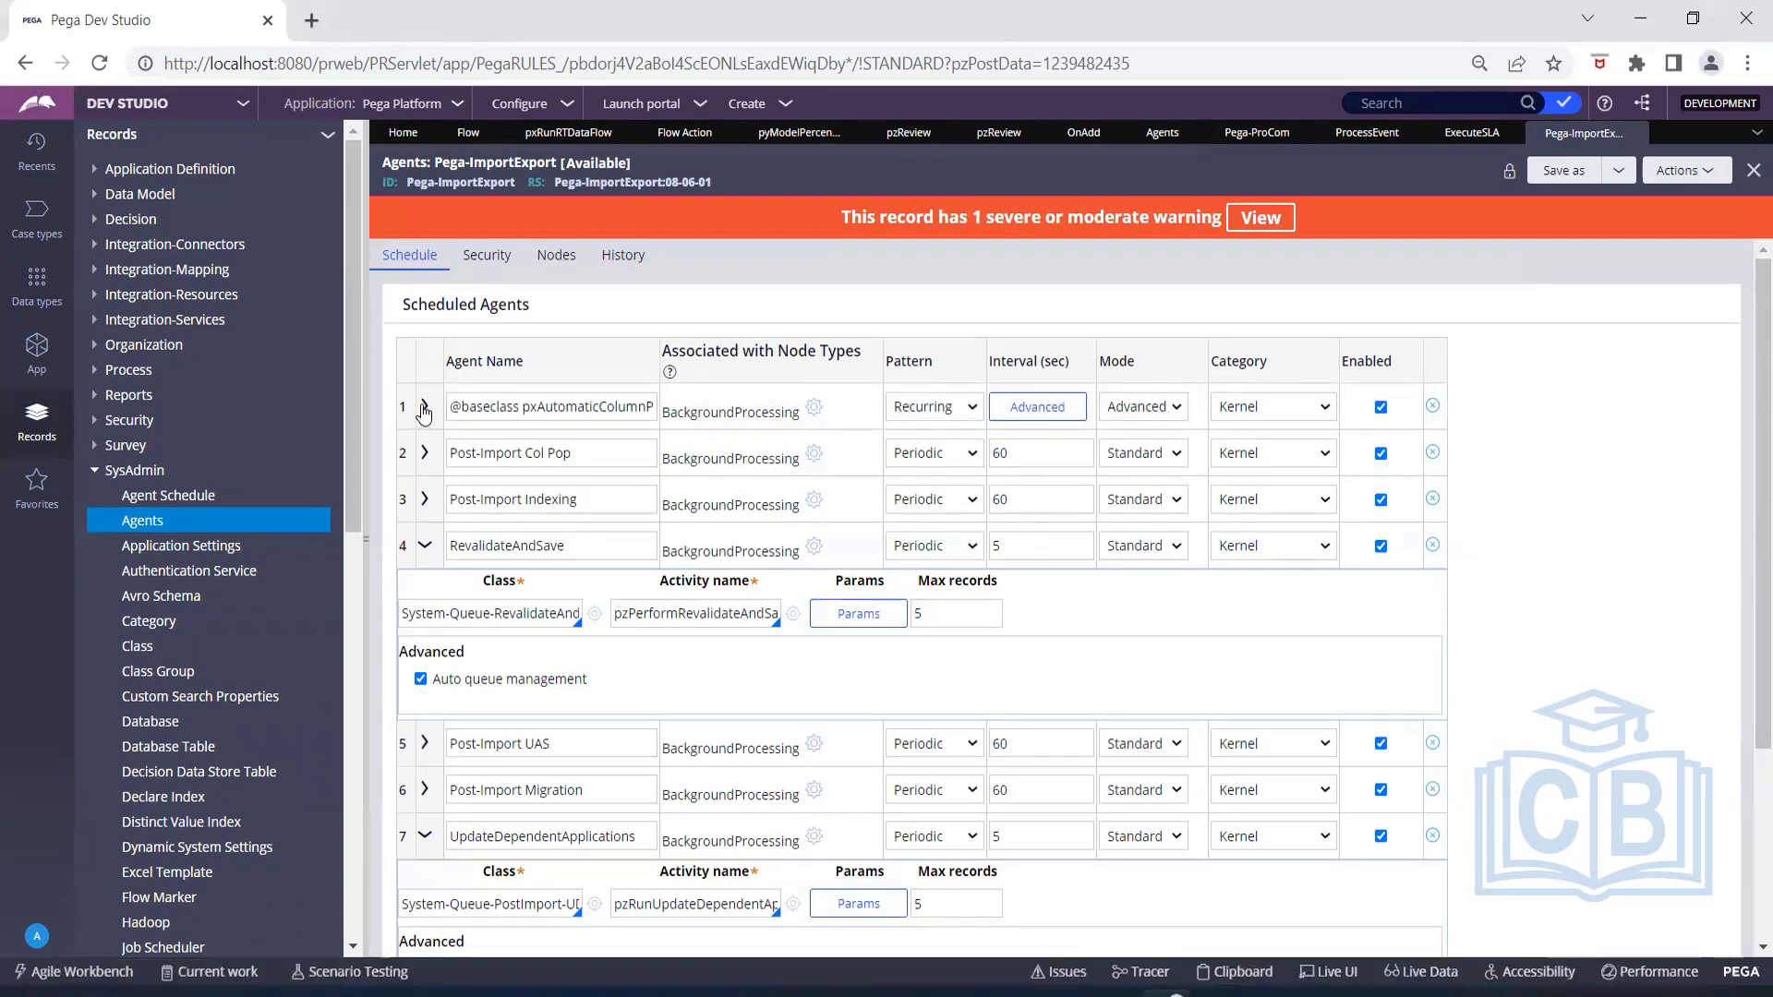
{"action": "left_click", "coordinate": [425, 406]}
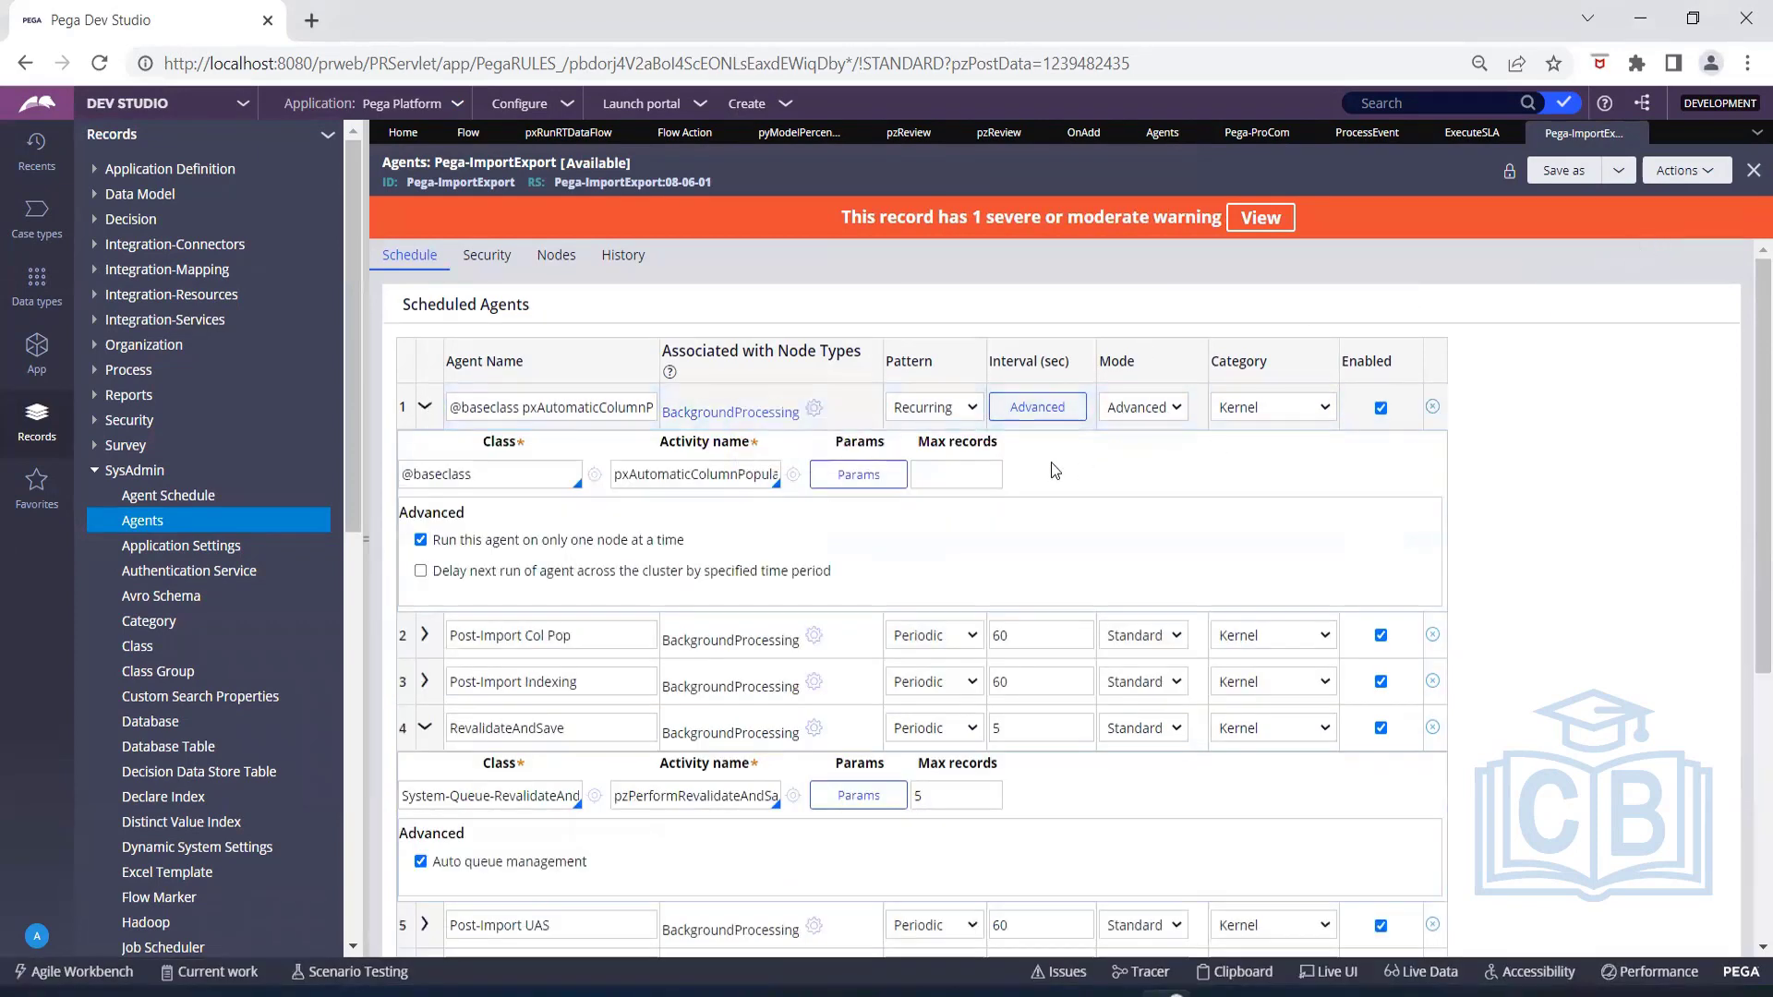
{"action": "left_click", "coordinate": [793, 475]}
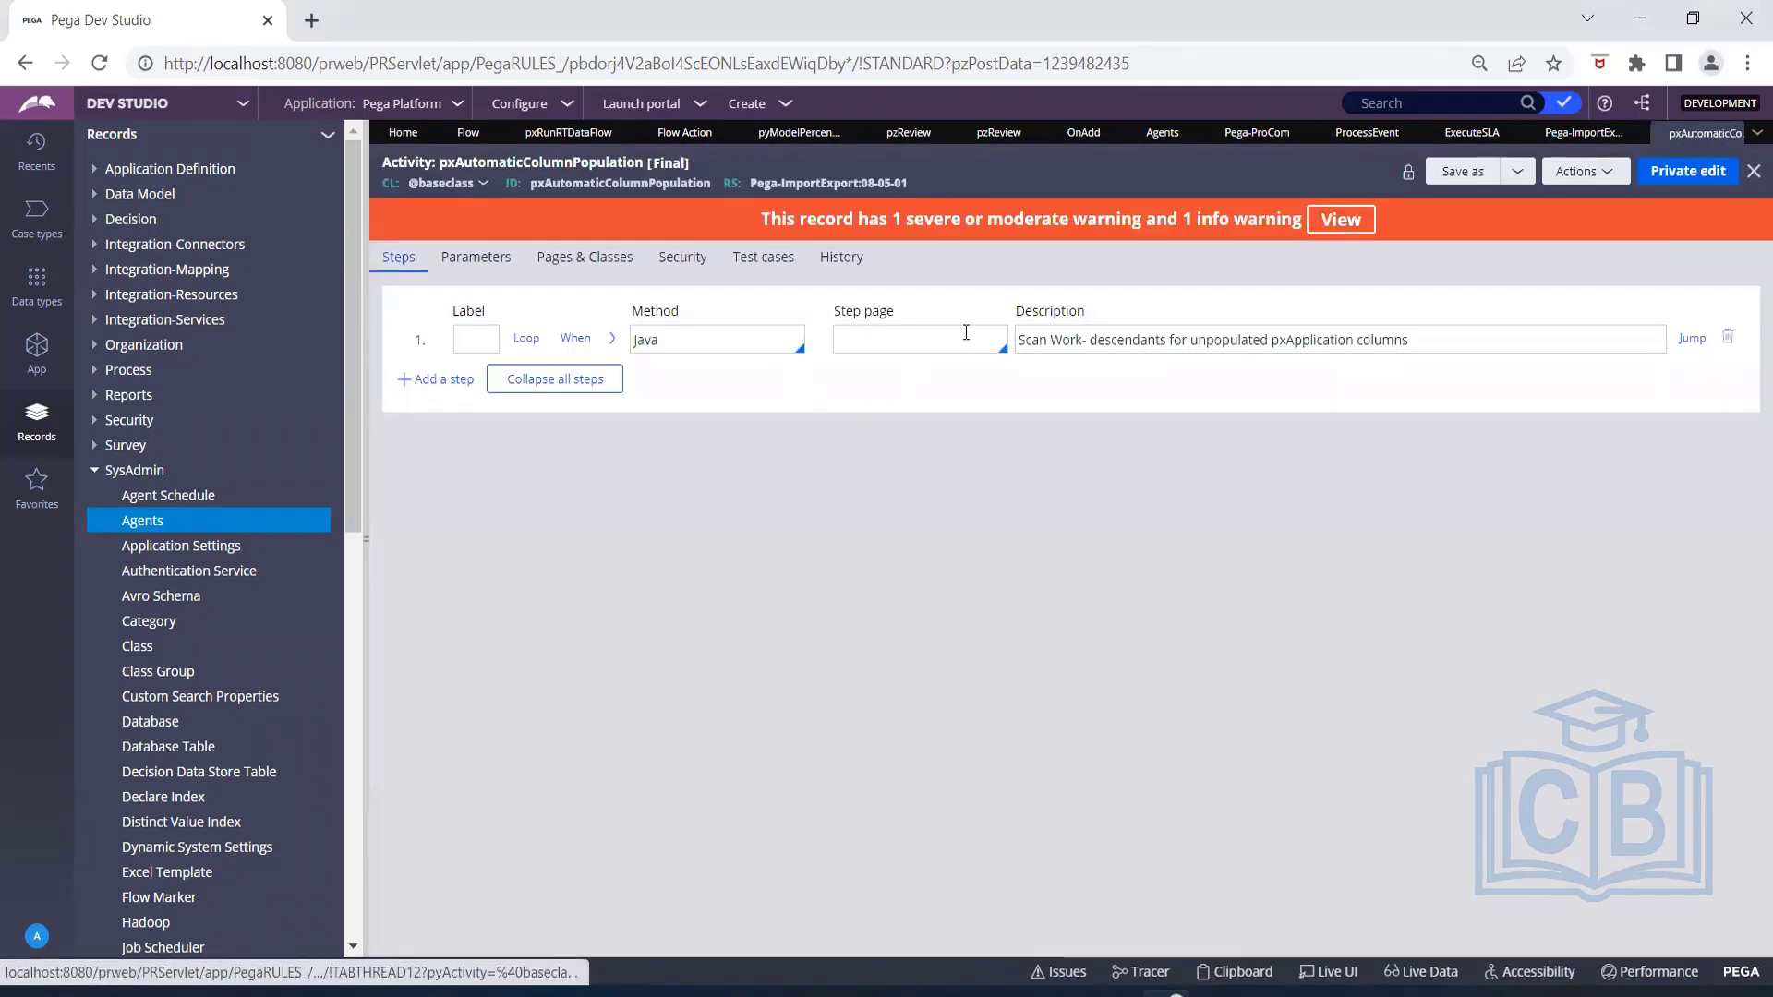
{"action": "left_click", "coordinate": [610, 341]}
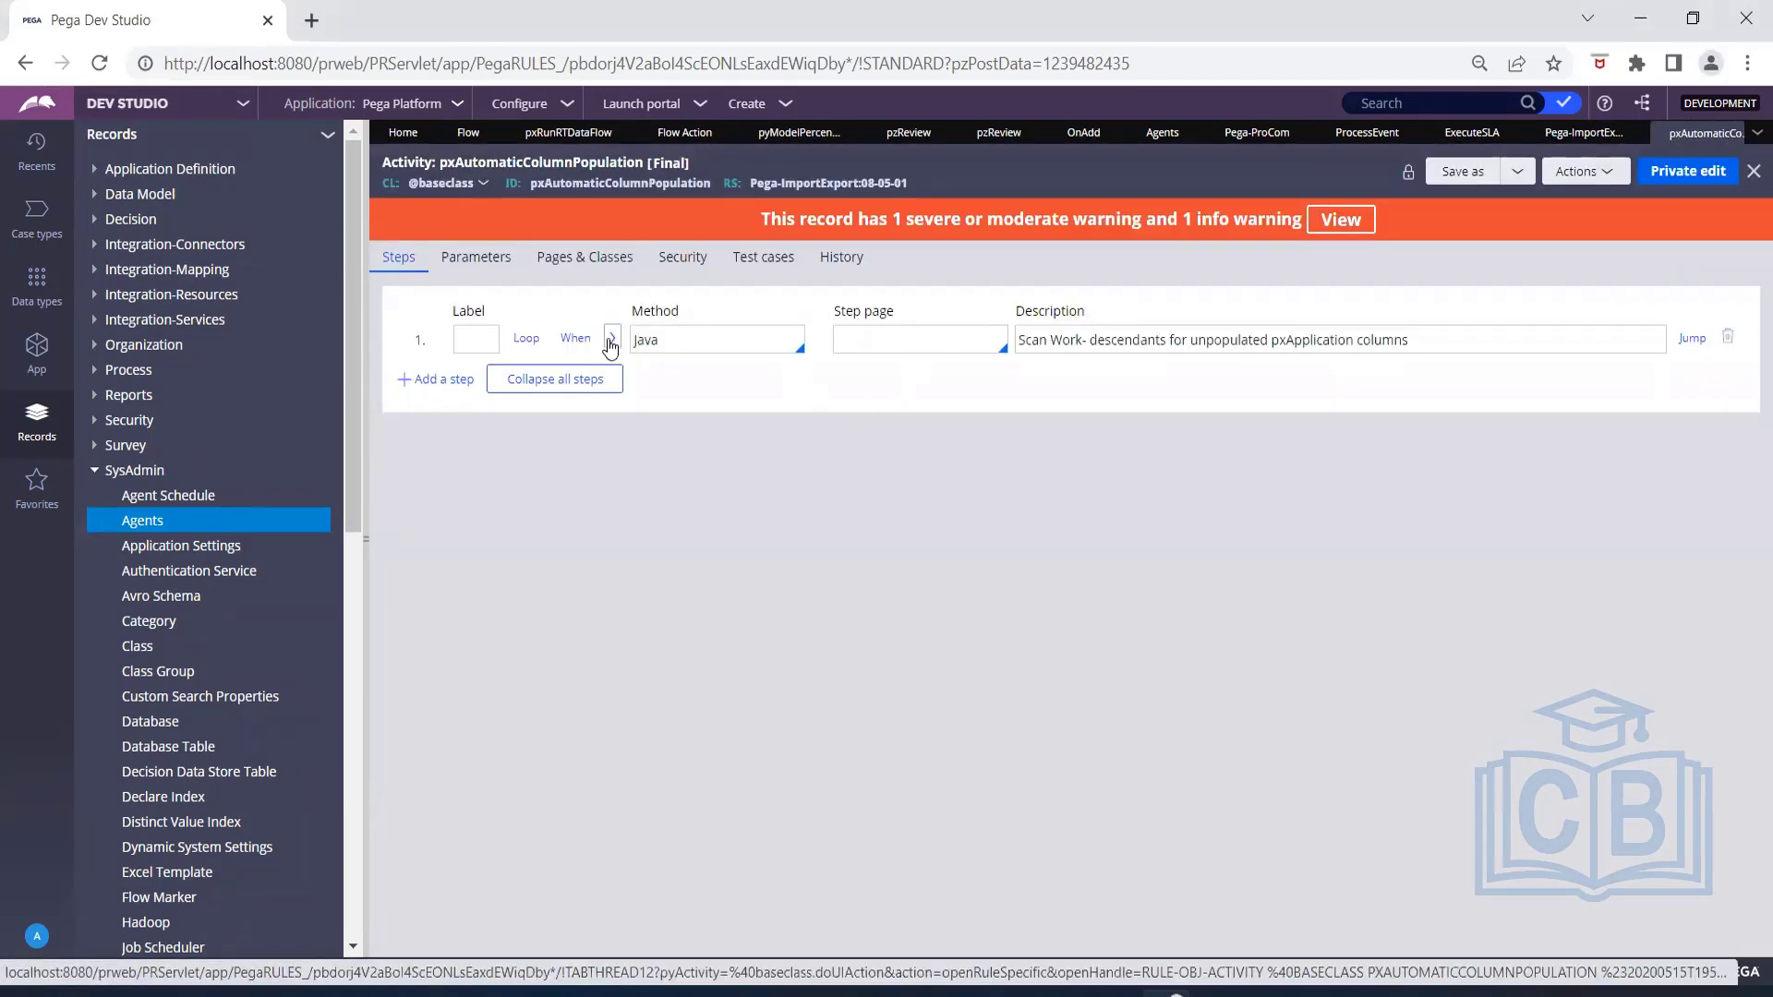
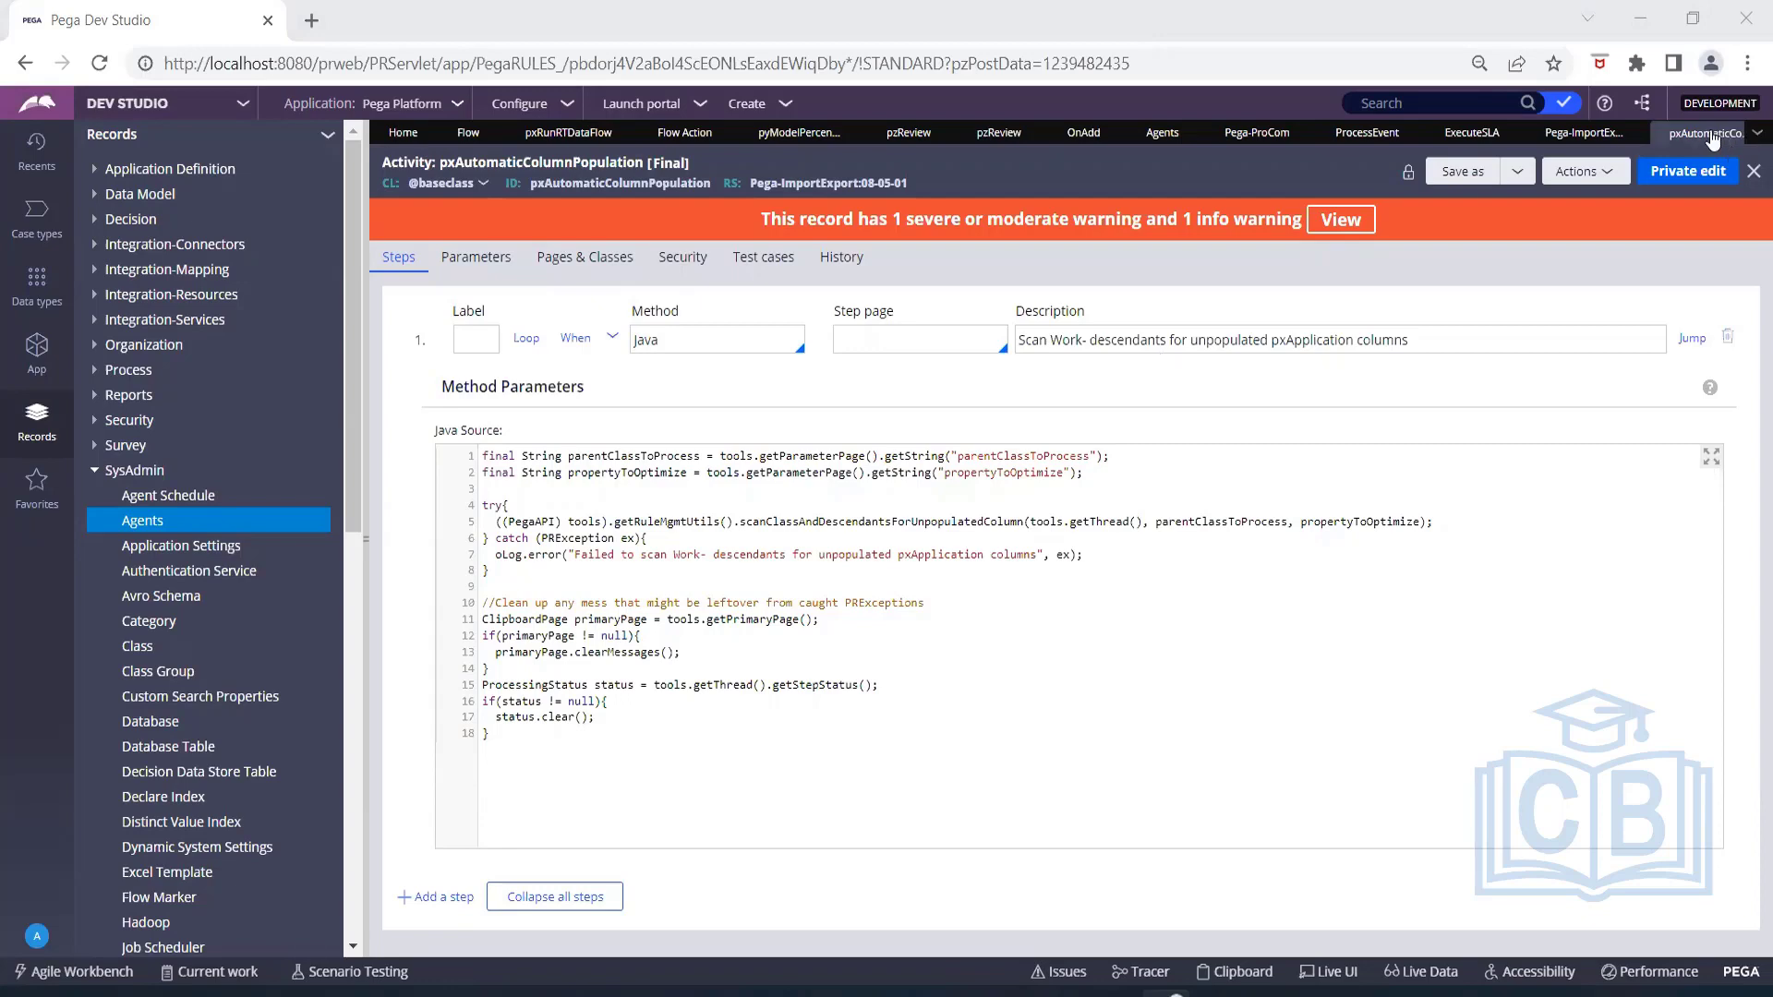
Return to the Pega-ImportExport agents rule and review the Enabled and Category settings of the first agent.
{"action": "left_click", "coordinate": [1590, 135]}
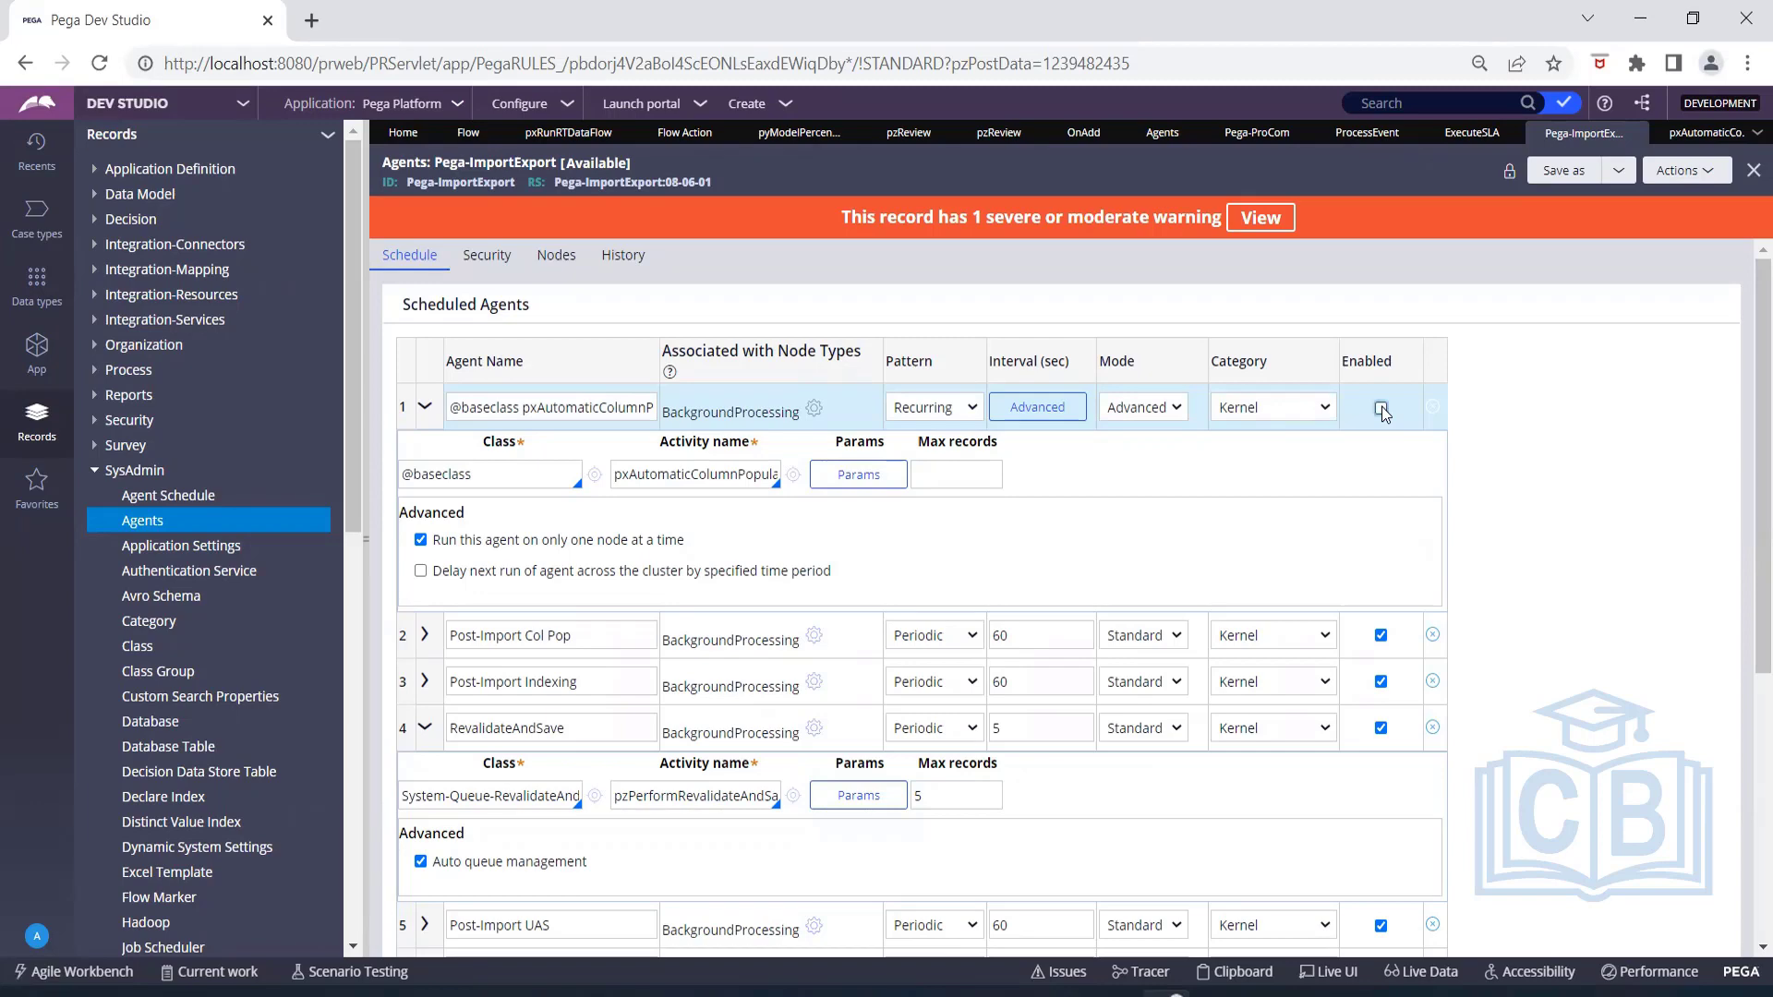
{"action": "left_click", "coordinate": [1381, 407]}
{"action": "left_click", "coordinate": [1285, 411]}
{"action": "left_click", "coordinate": [1595, 456]}
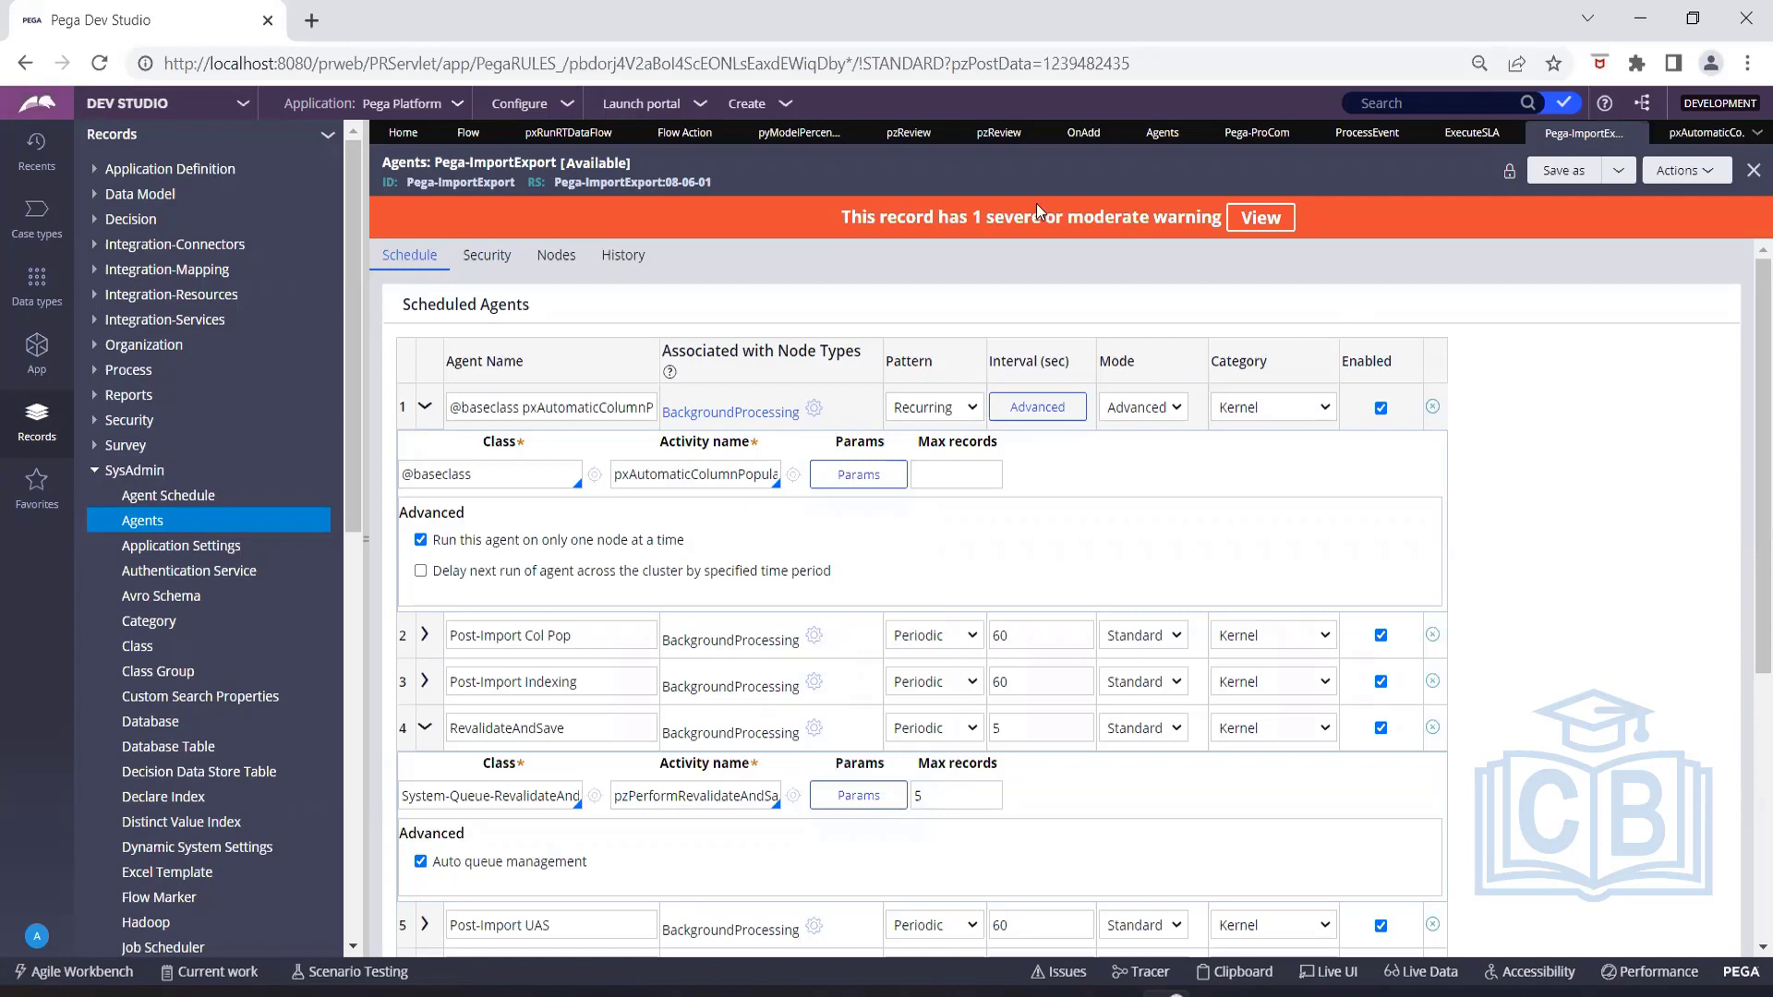
{"action": "left_click", "coordinate": [197, 113]}
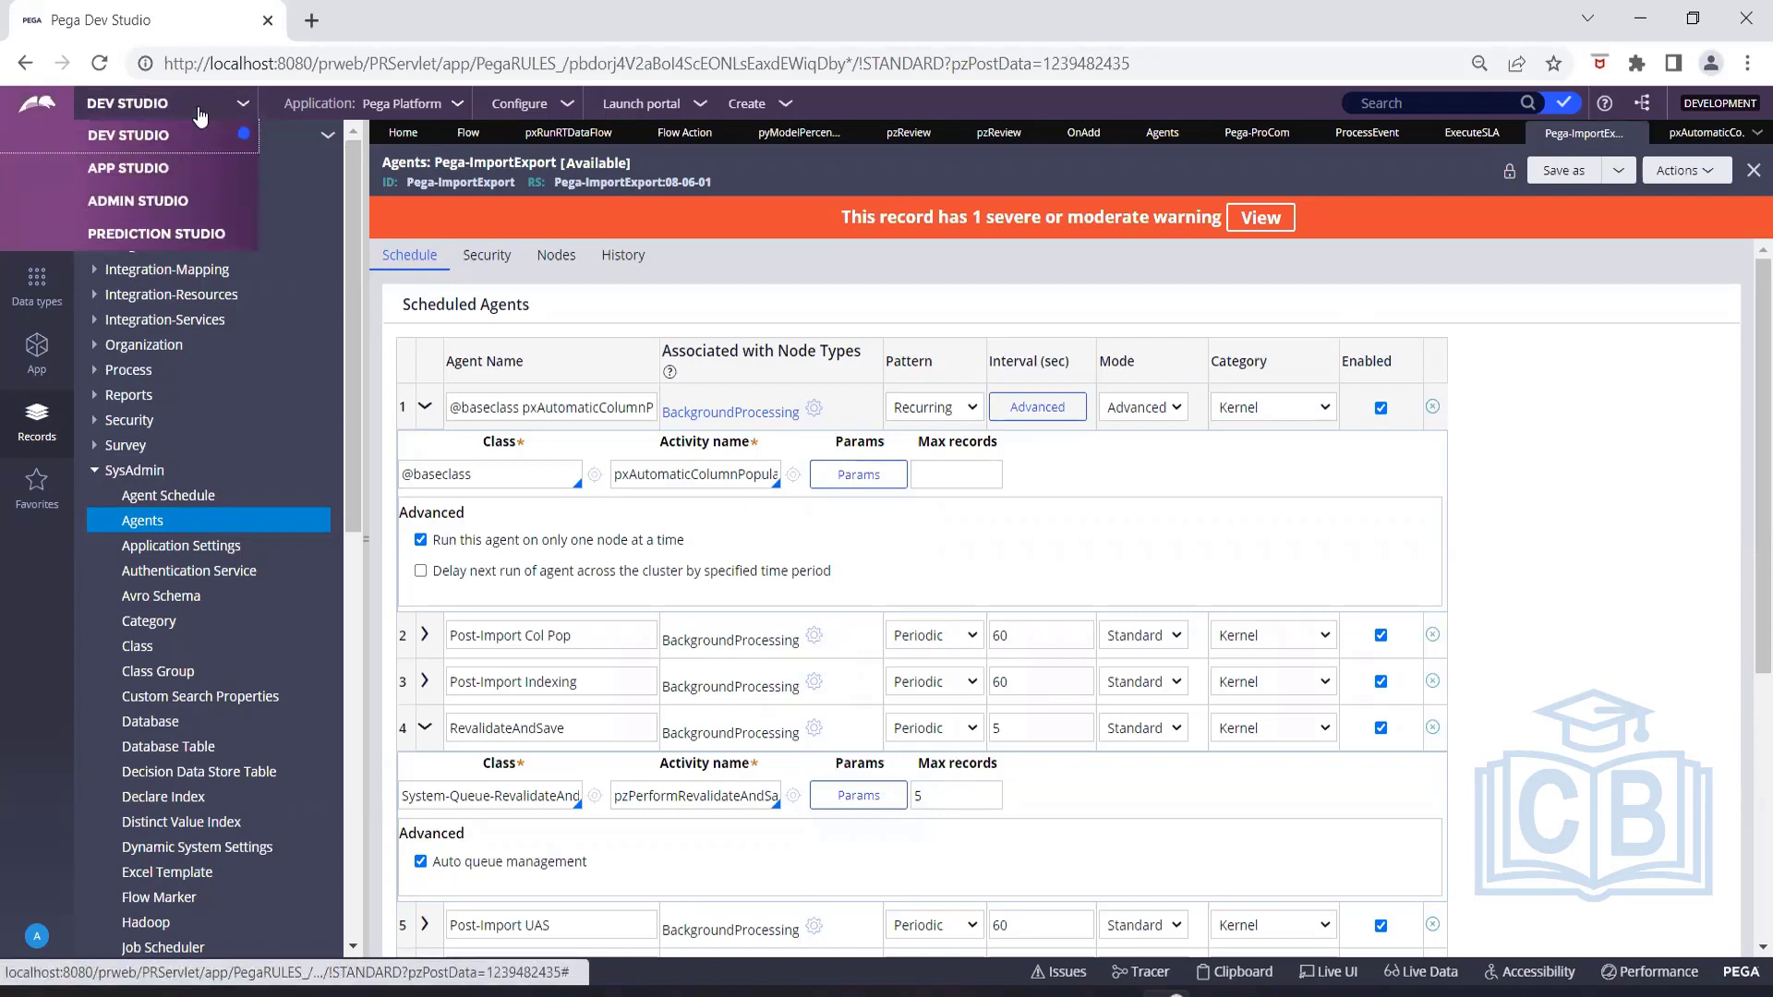
{"action": "left_click", "coordinate": [192, 196]}
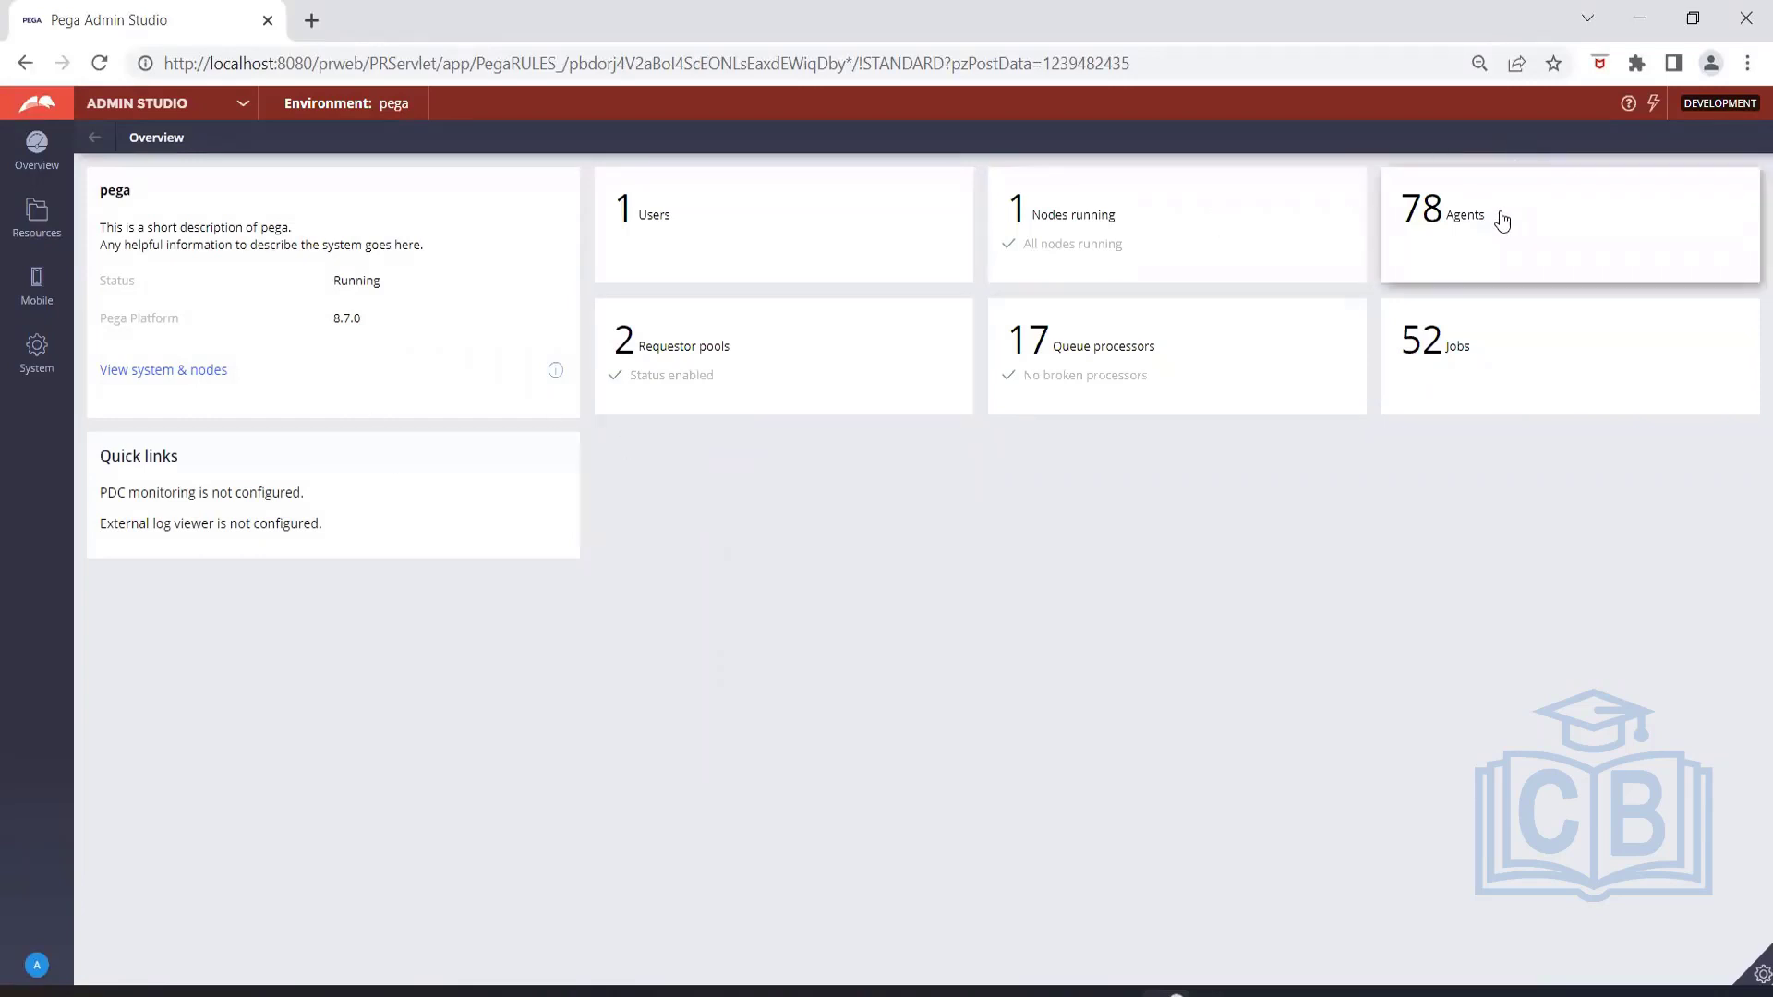
{"action": "left_click", "coordinate": [1483, 231]}
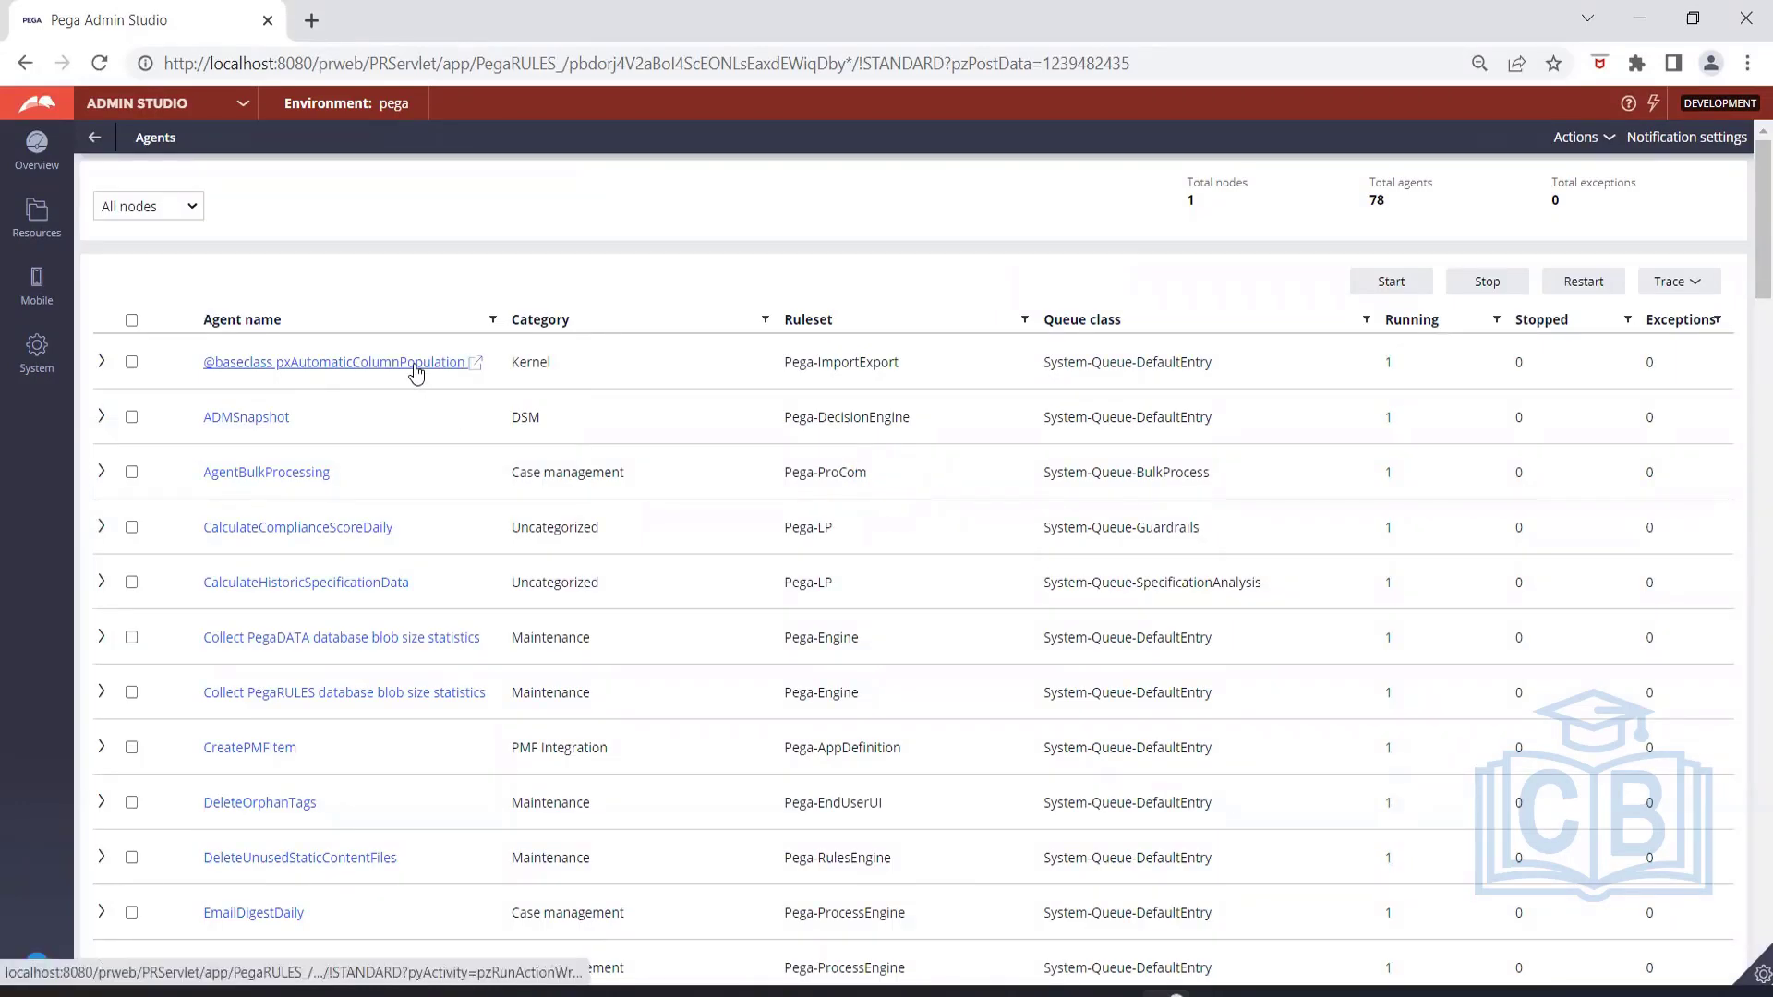
{"action": "left_click", "coordinate": [101, 367]}
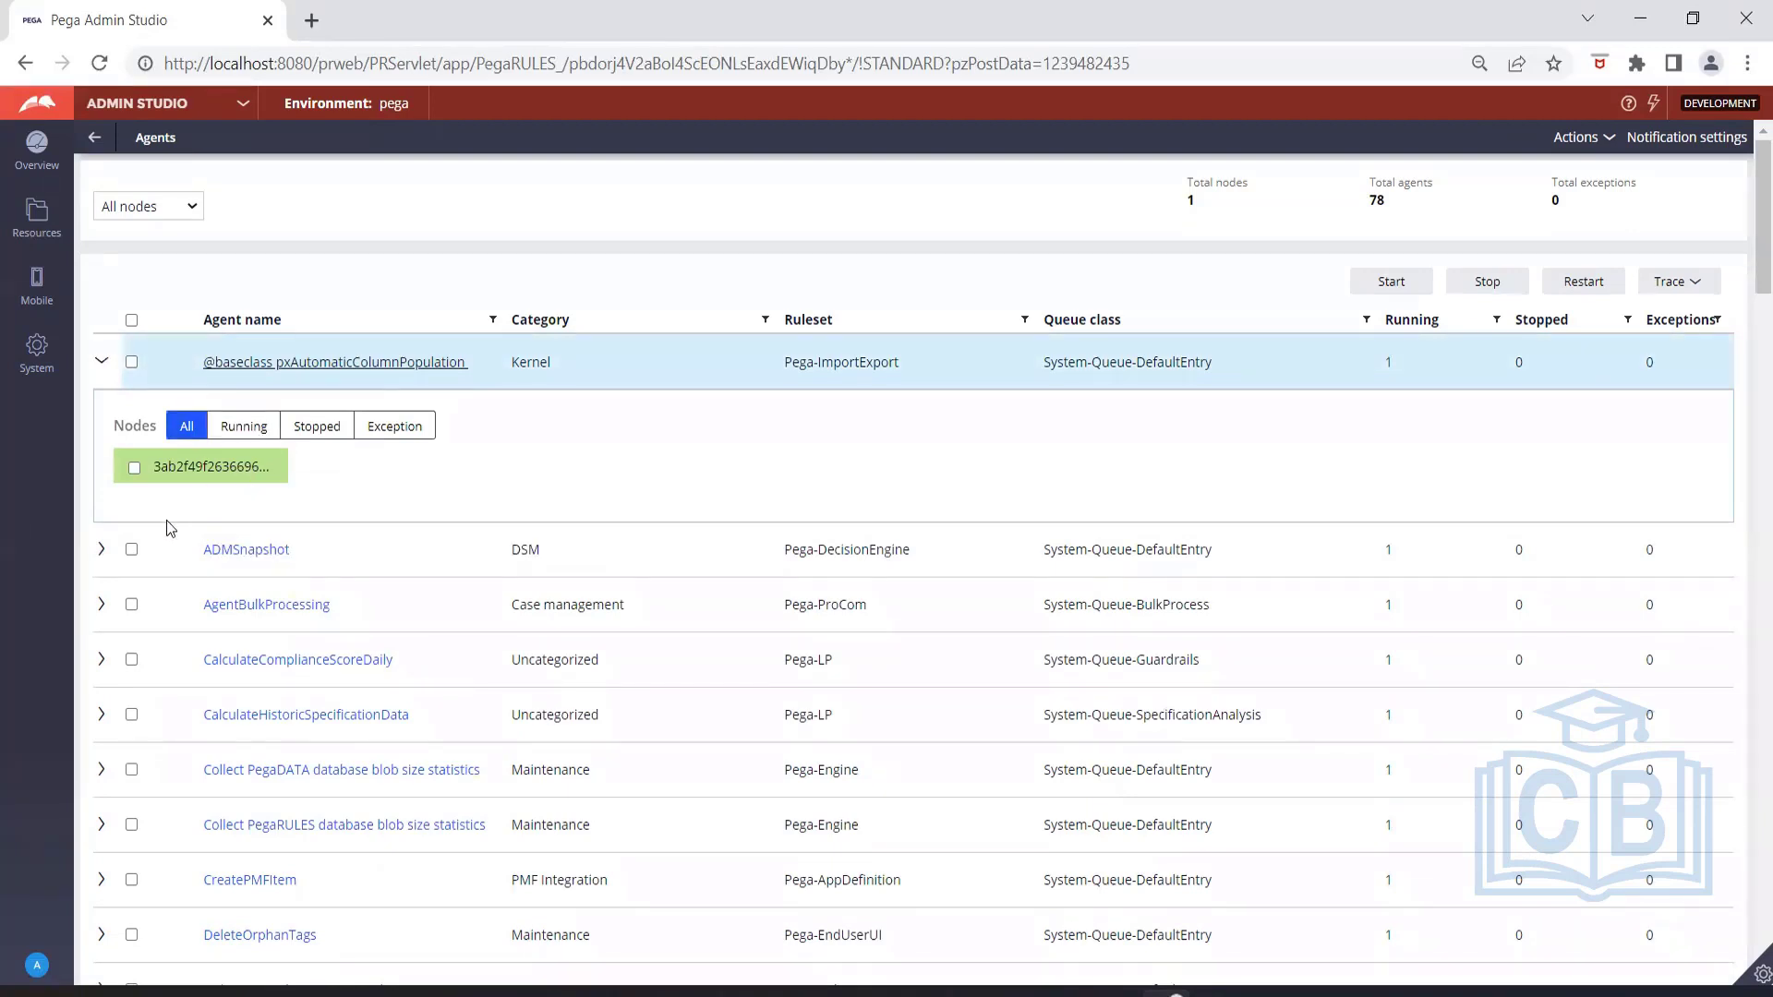
{"action": "left_click", "coordinate": [101, 550]}
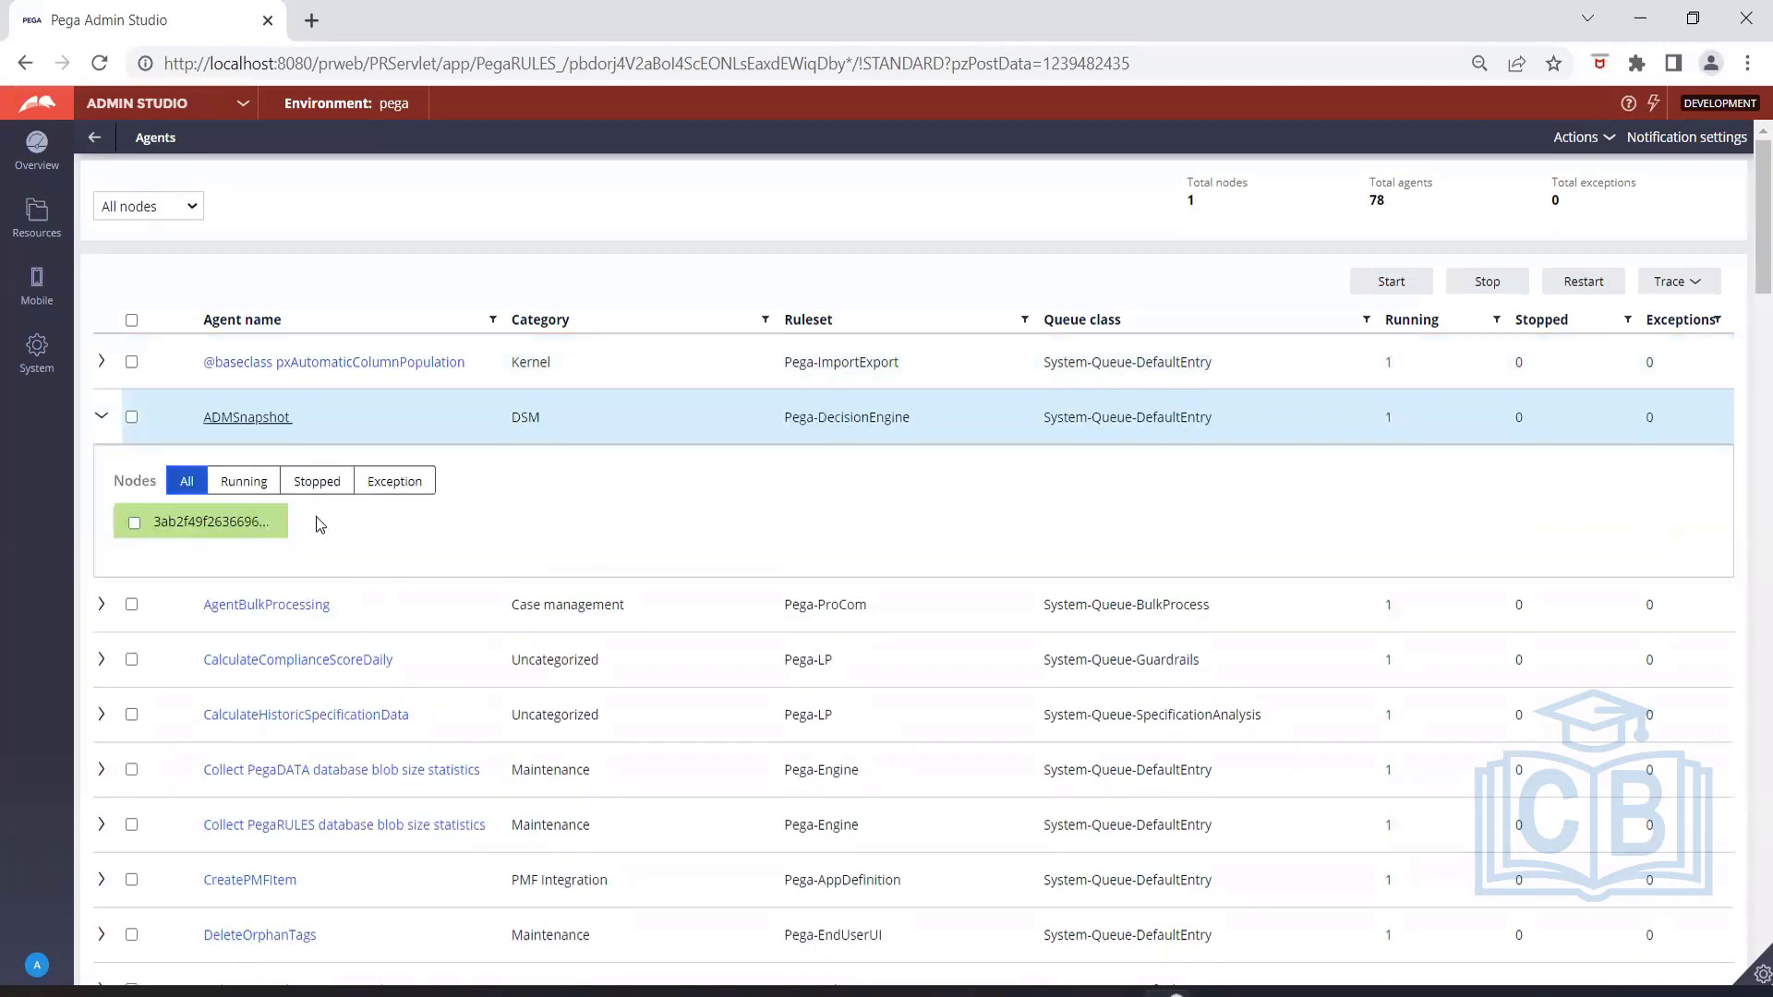
{"action": "left_click", "coordinate": [103, 421]}
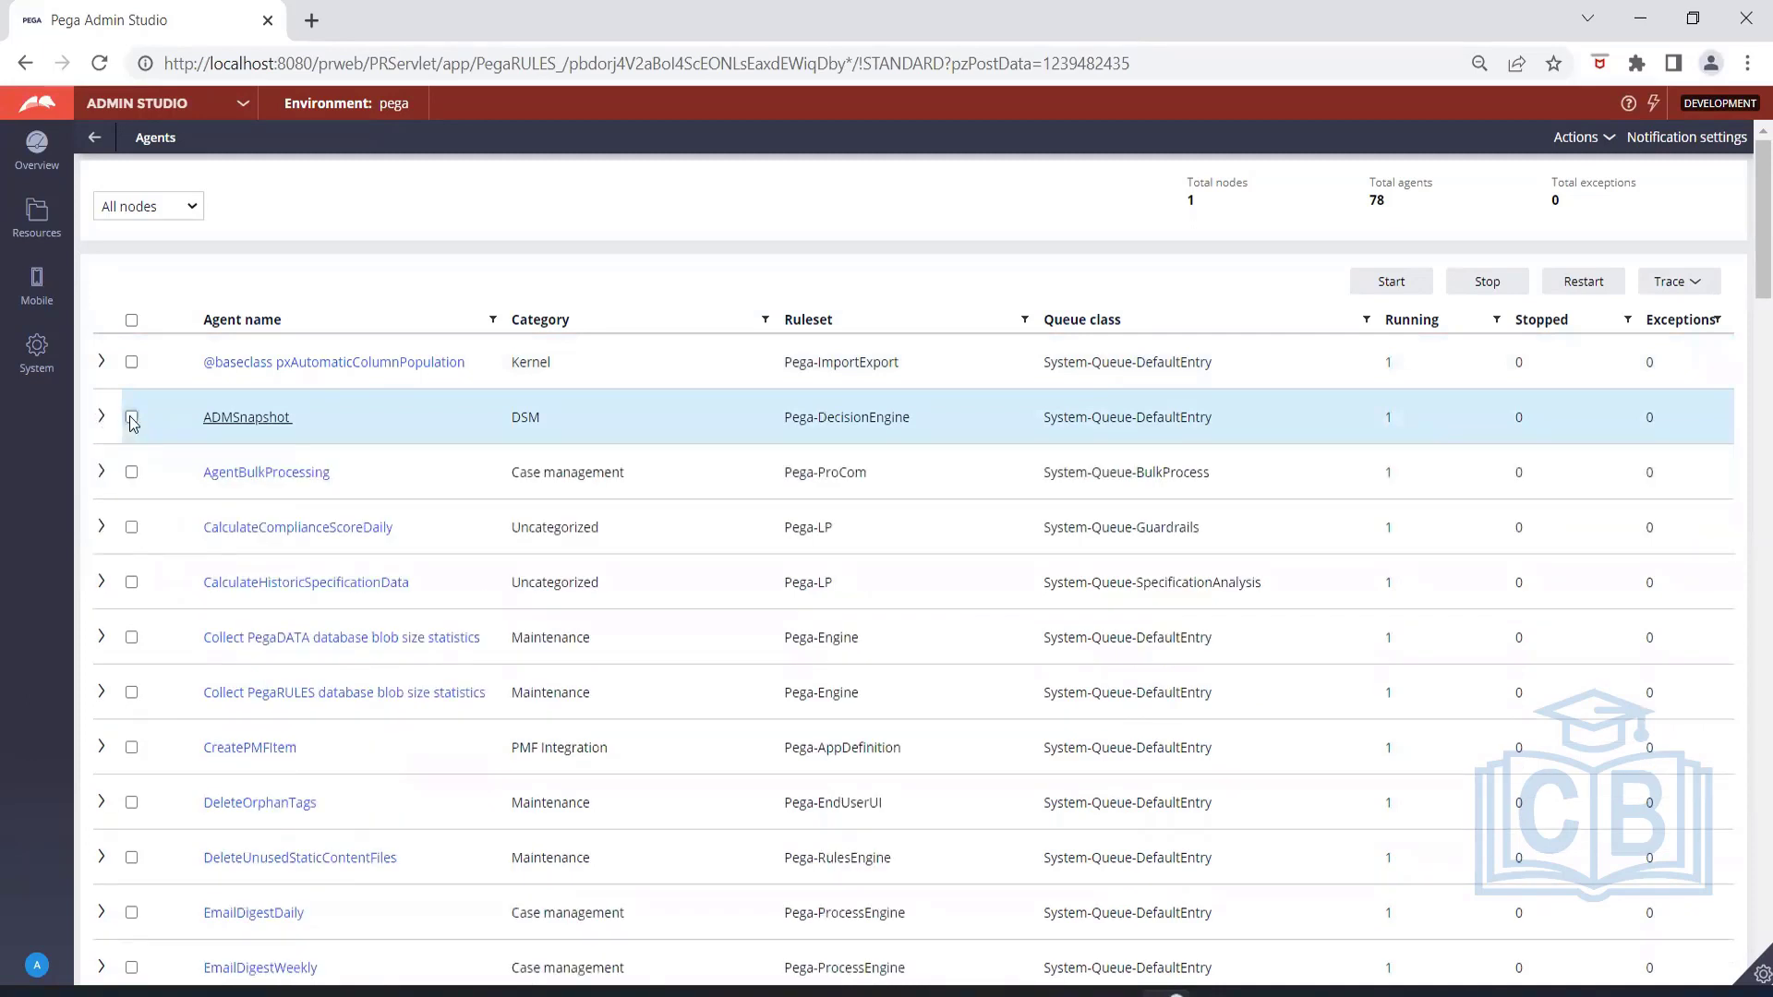
Try to trace the next run of the ADMSnapshot agent, read the tracer message and close the tracer window.
{"action": "left_click", "coordinate": [131, 417]}
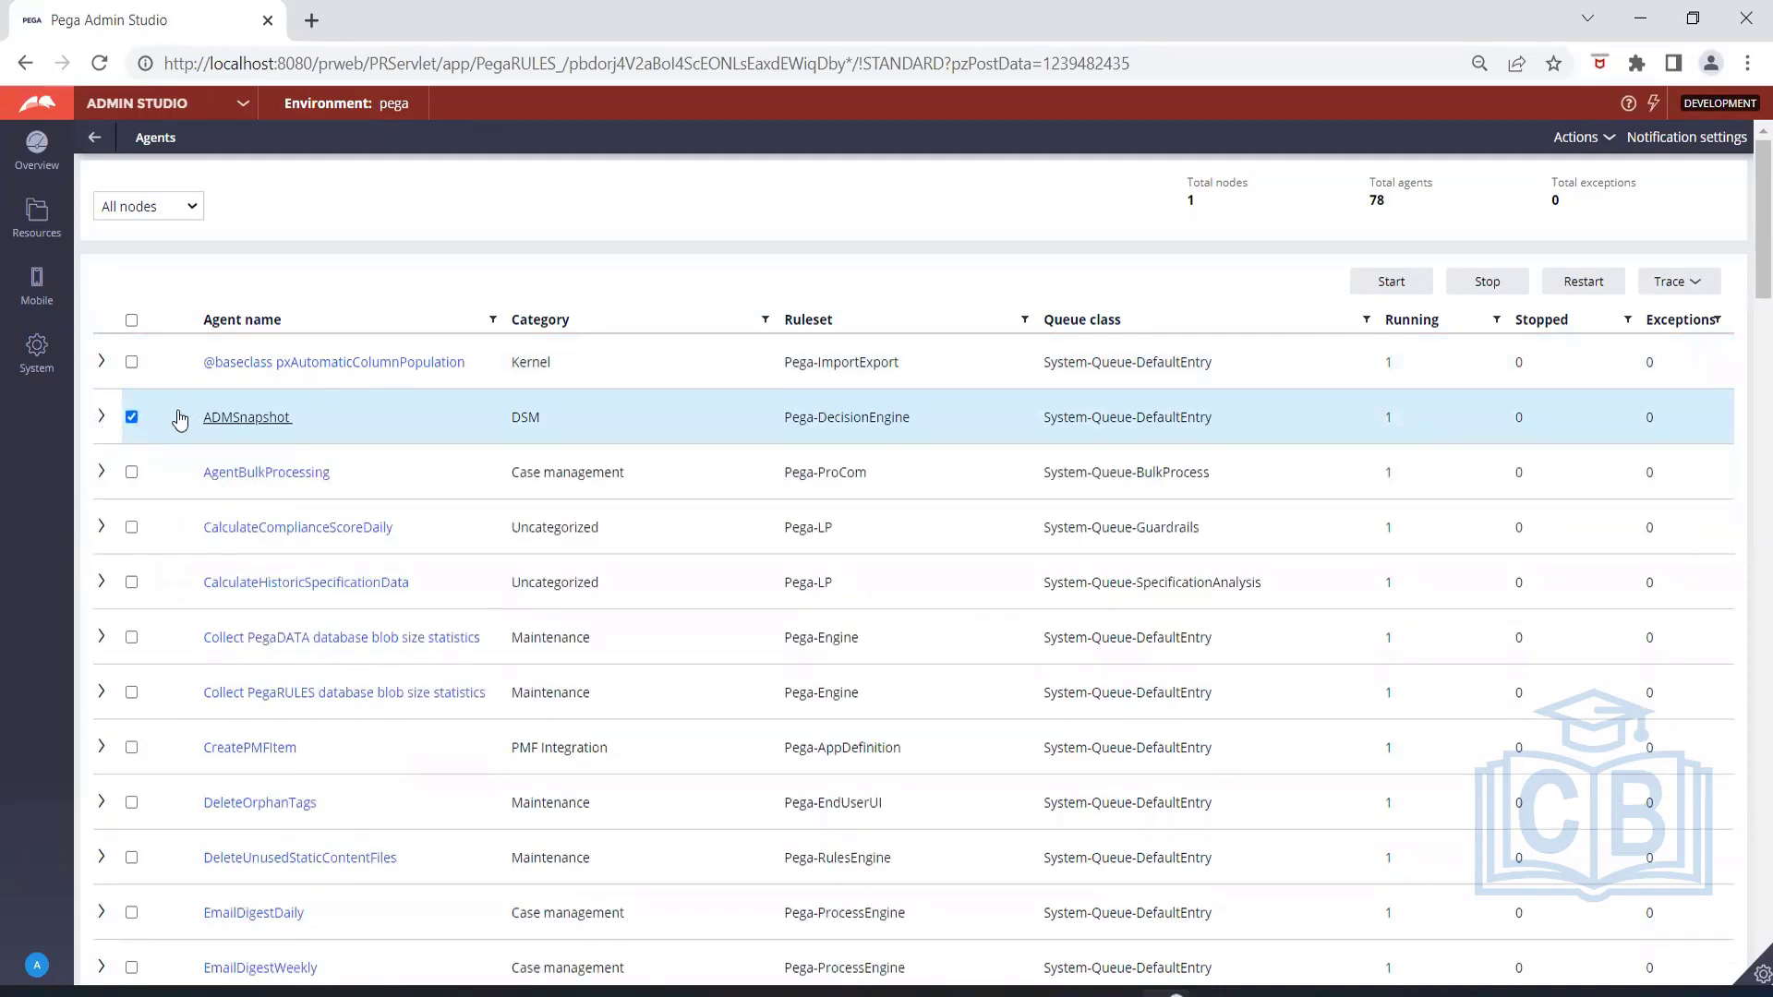
{"action": "left_click", "coordinate": [1690, 285]}
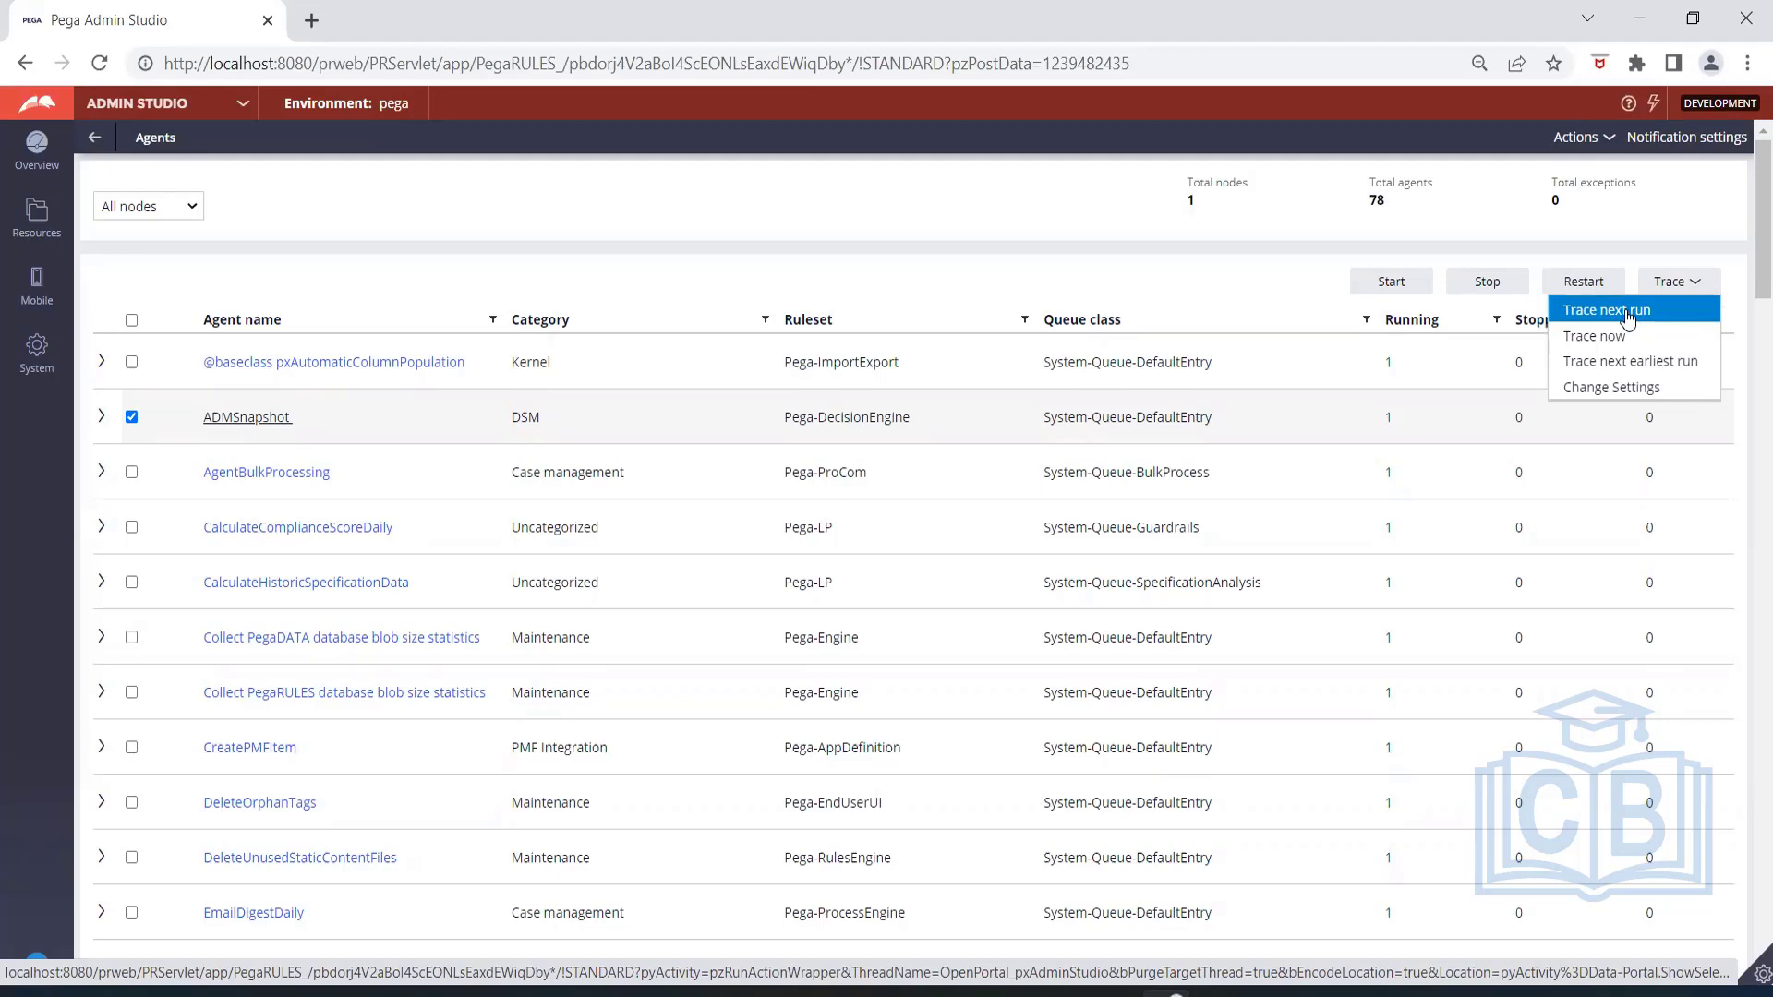
{"action": "left_click", "coordinate": [1628, 319]}
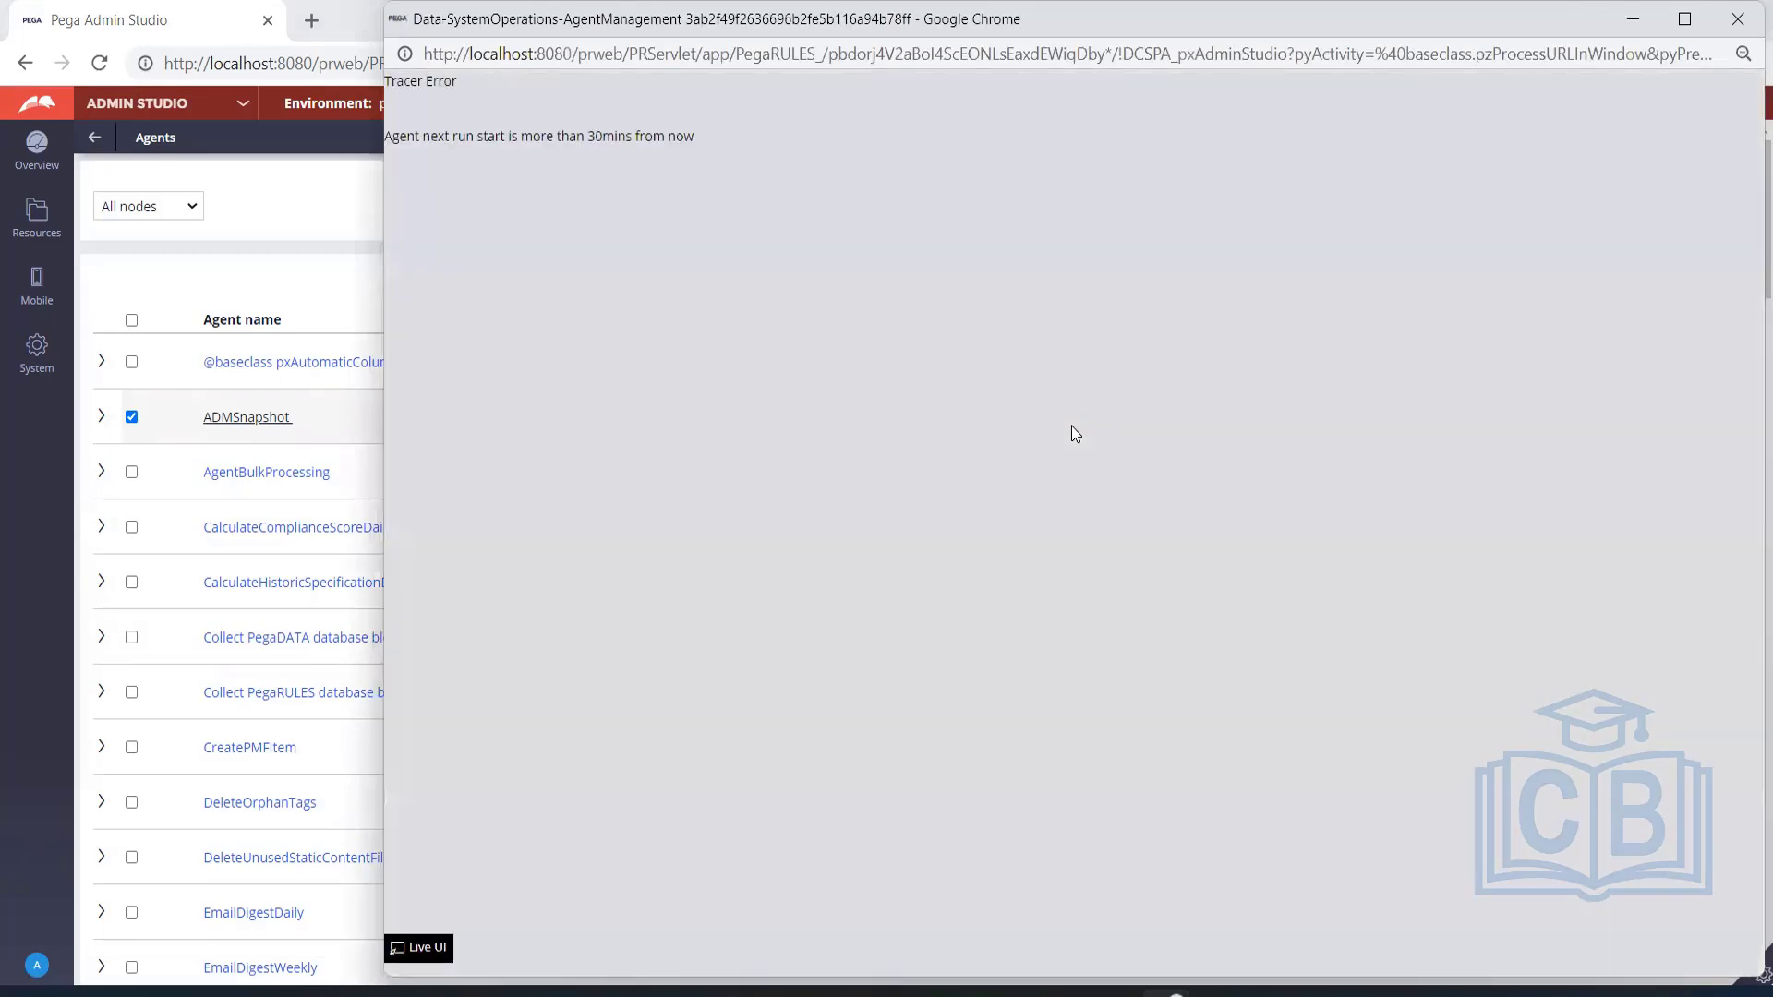
{"action": "left_click_drag", "start_coordinate": [517, 136], "coordinate": [693, 144]}
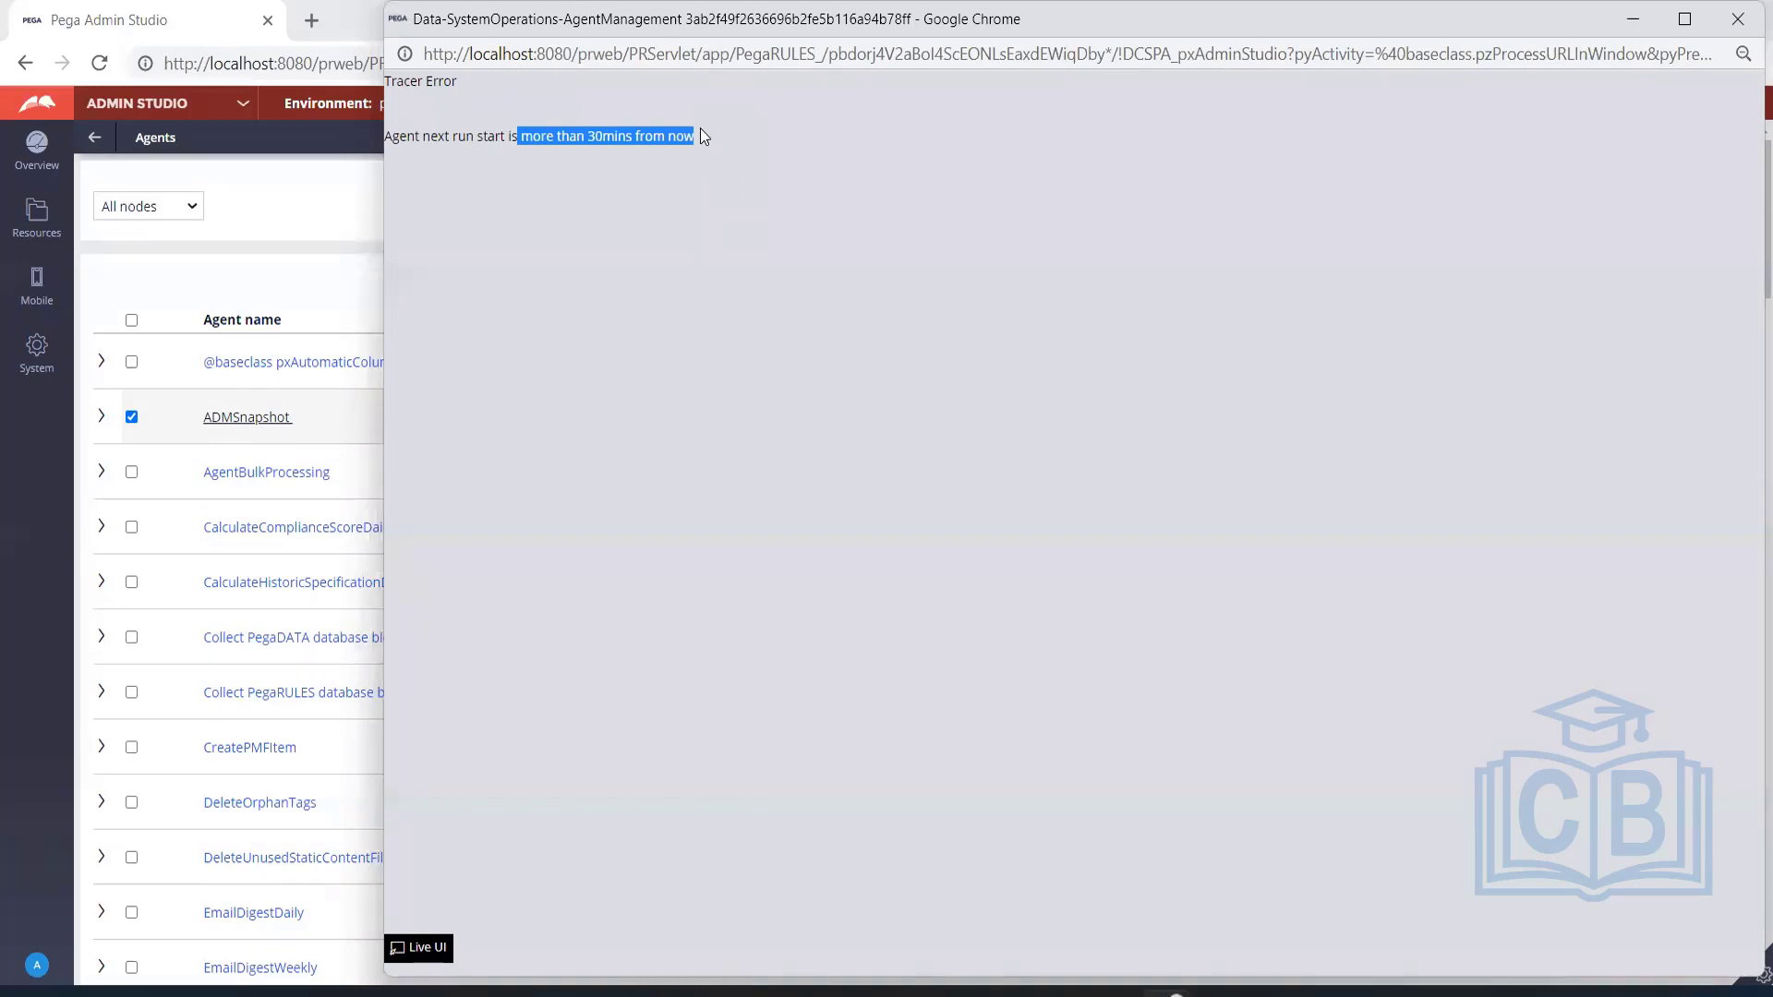
{"action": "left_click", "coordinate": [700, 127]}
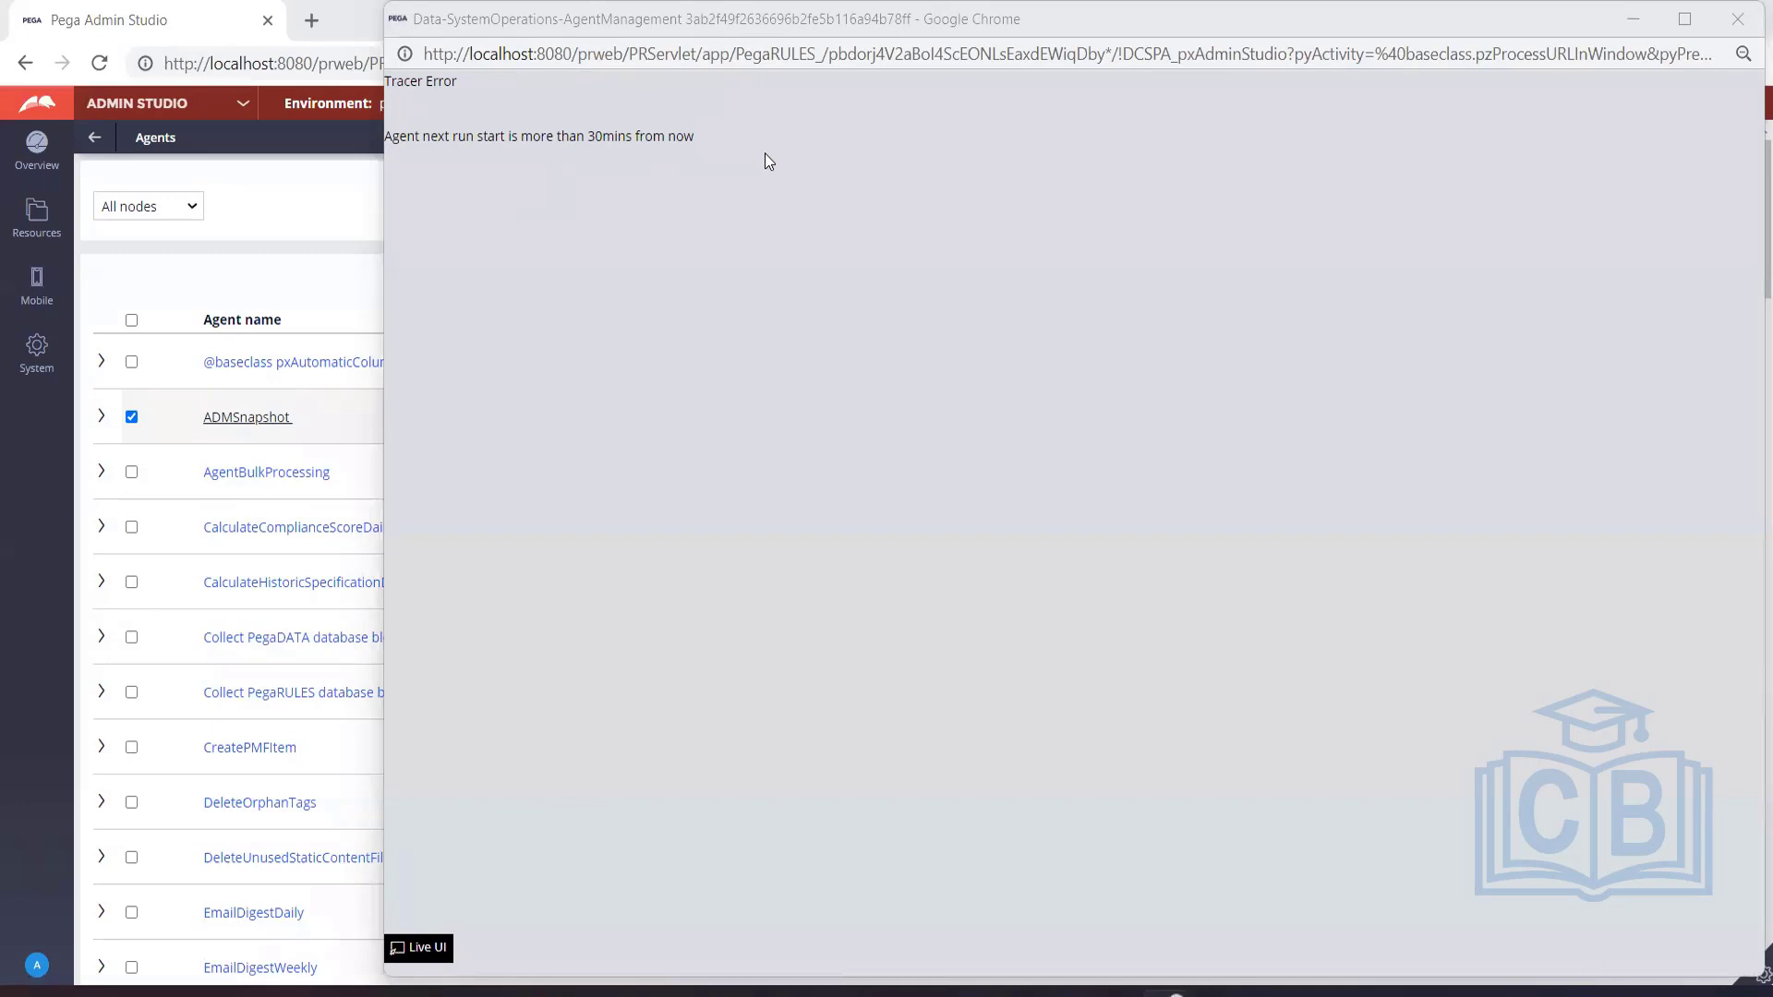
{"action": "left_click", "coordinate": [1738, 18]}
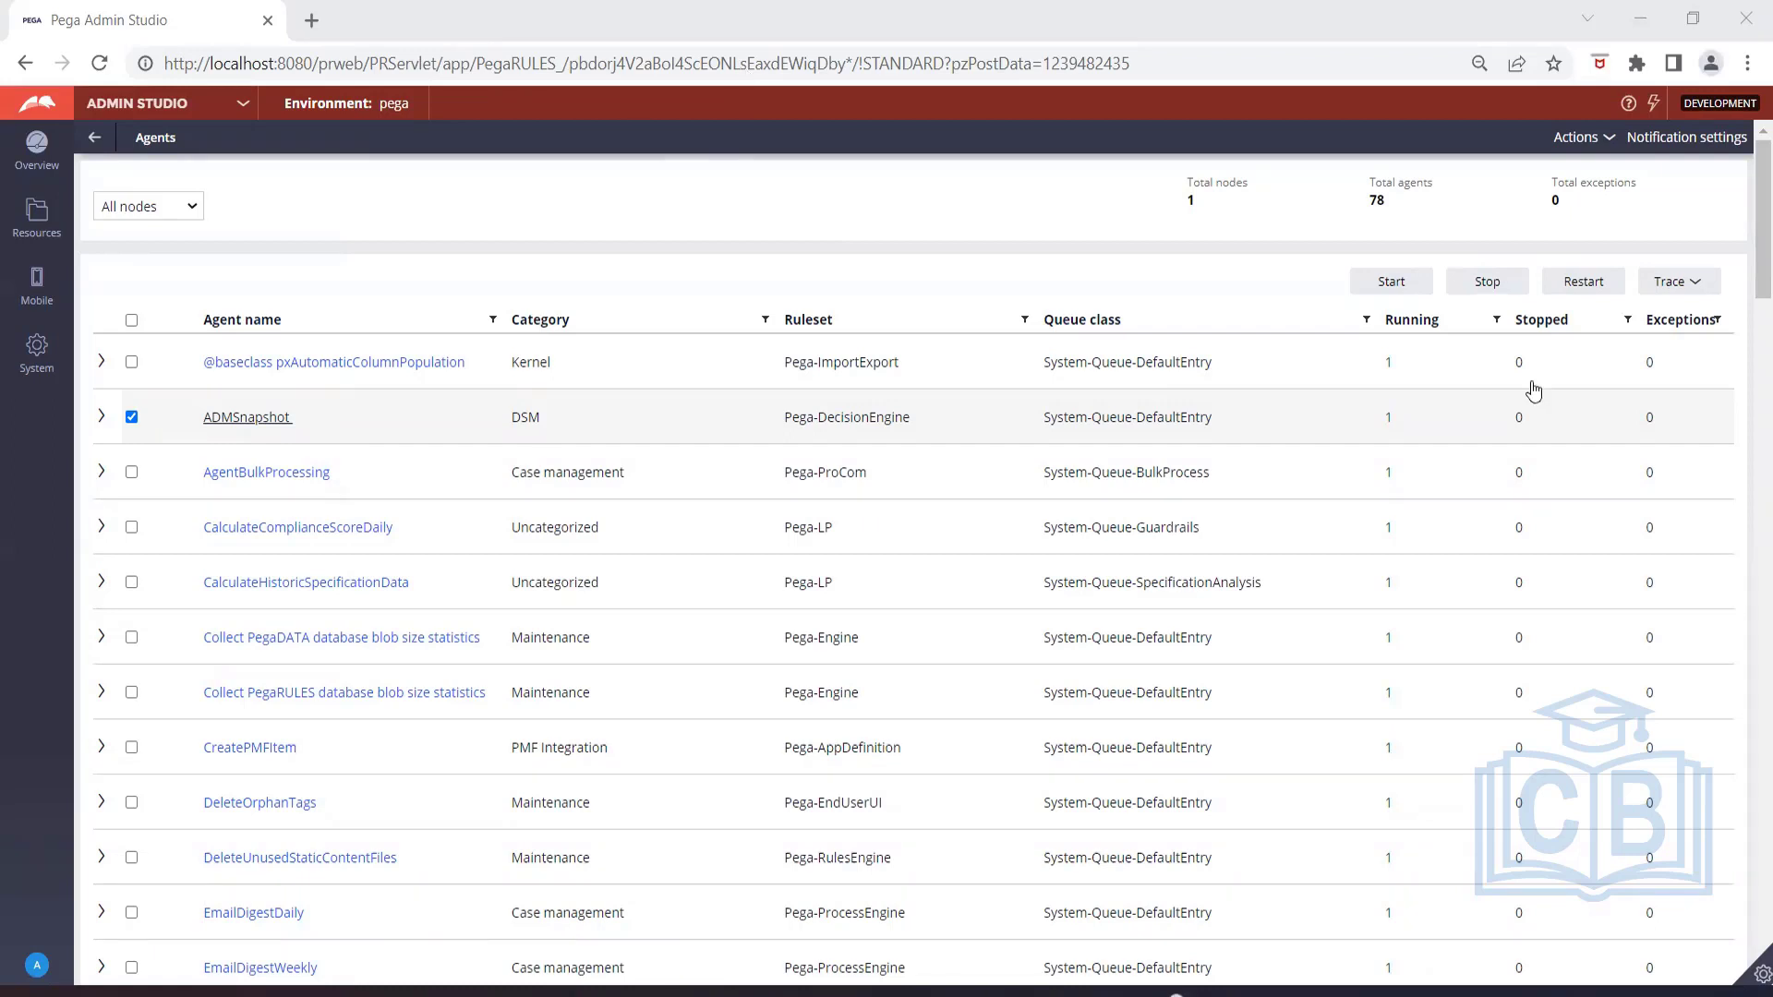
Expand the developer tools strip and limit the agents list from all nodes to a specific node.
{"action": "left_click", "coordinate": [1756, 975]}
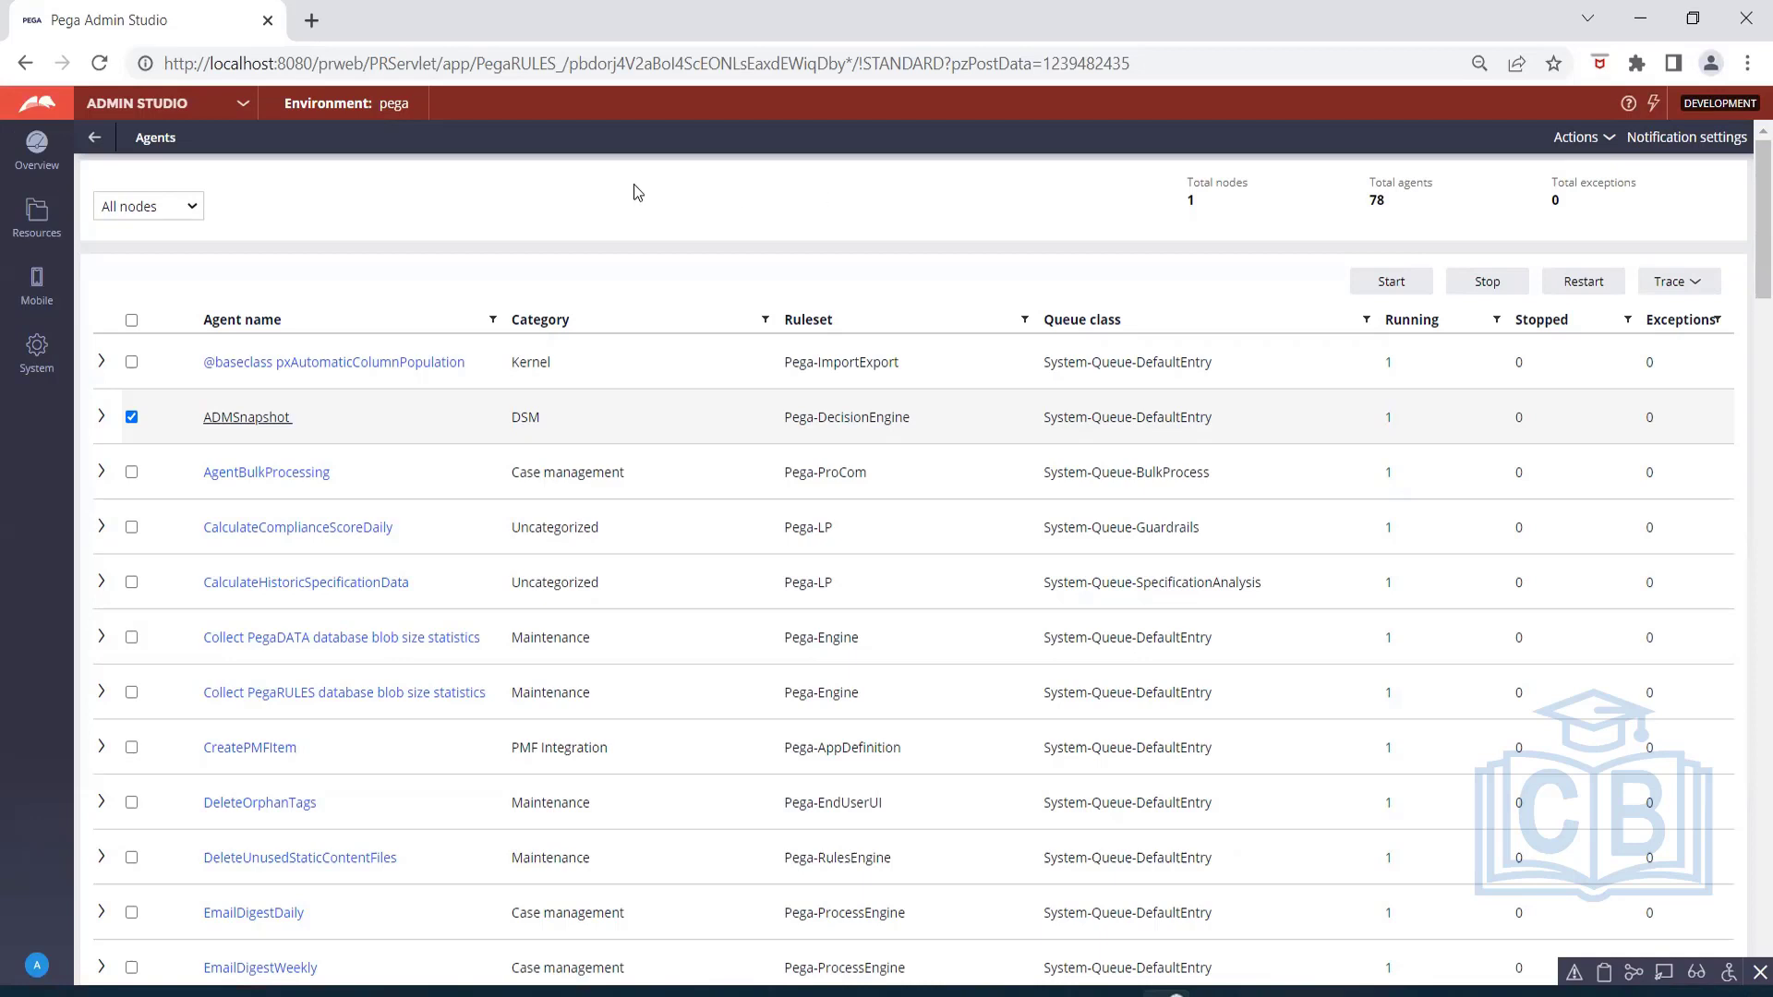
{"action": "left_click", "coordinate": [194, 206]}
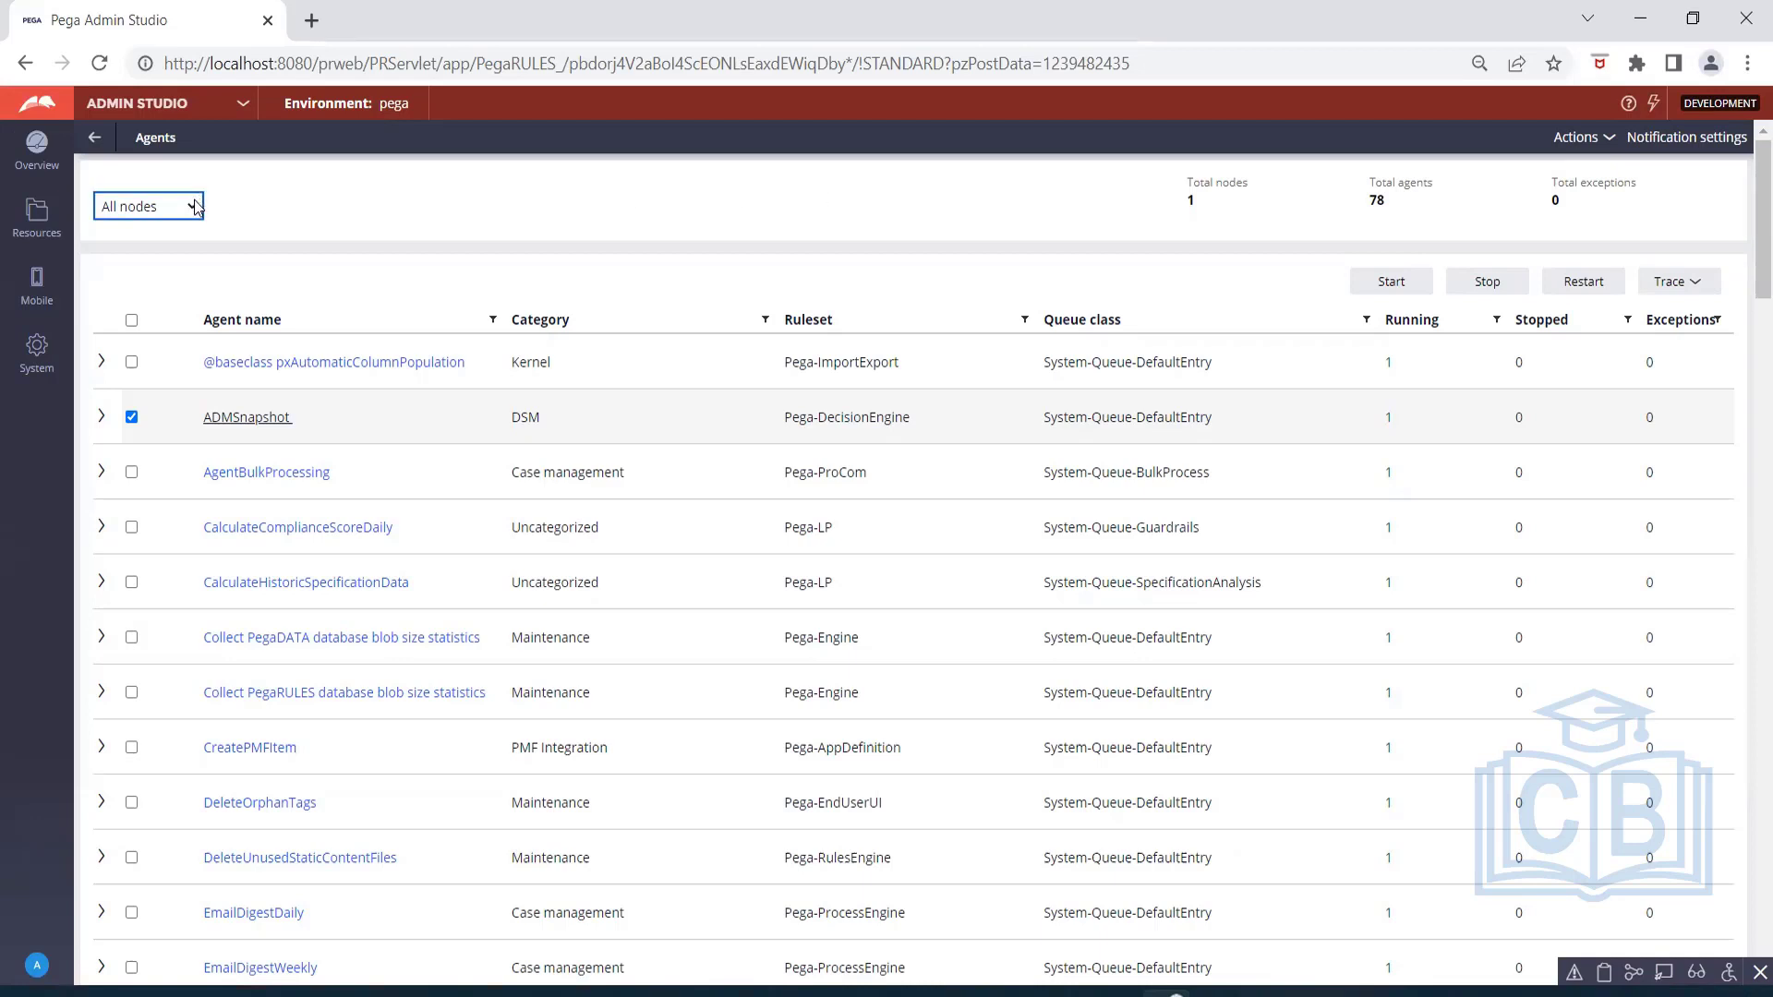
{"action": "left_click", "coordinate": [242, 201]}
{"action": "left_click", "coordinate": [200, 209]}
{"action": "left_click", "coordinate": [175, 250]}
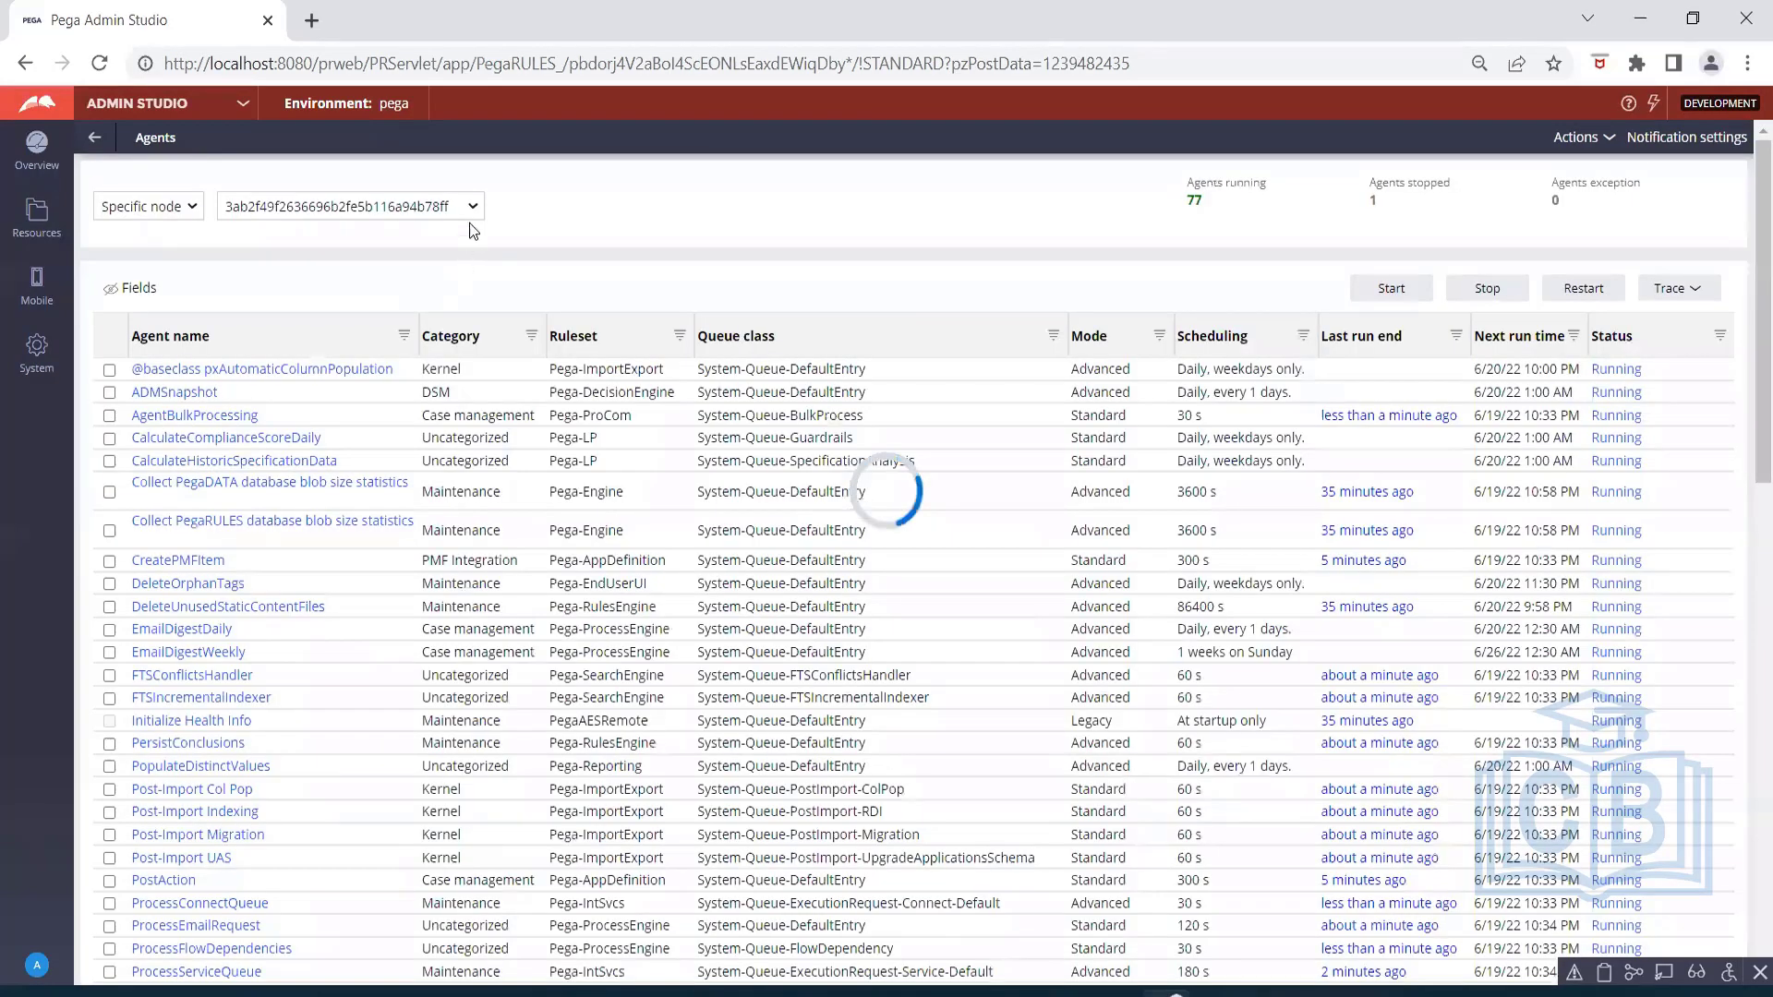
{"action": "left_click", "coordinate": [471, 212]}
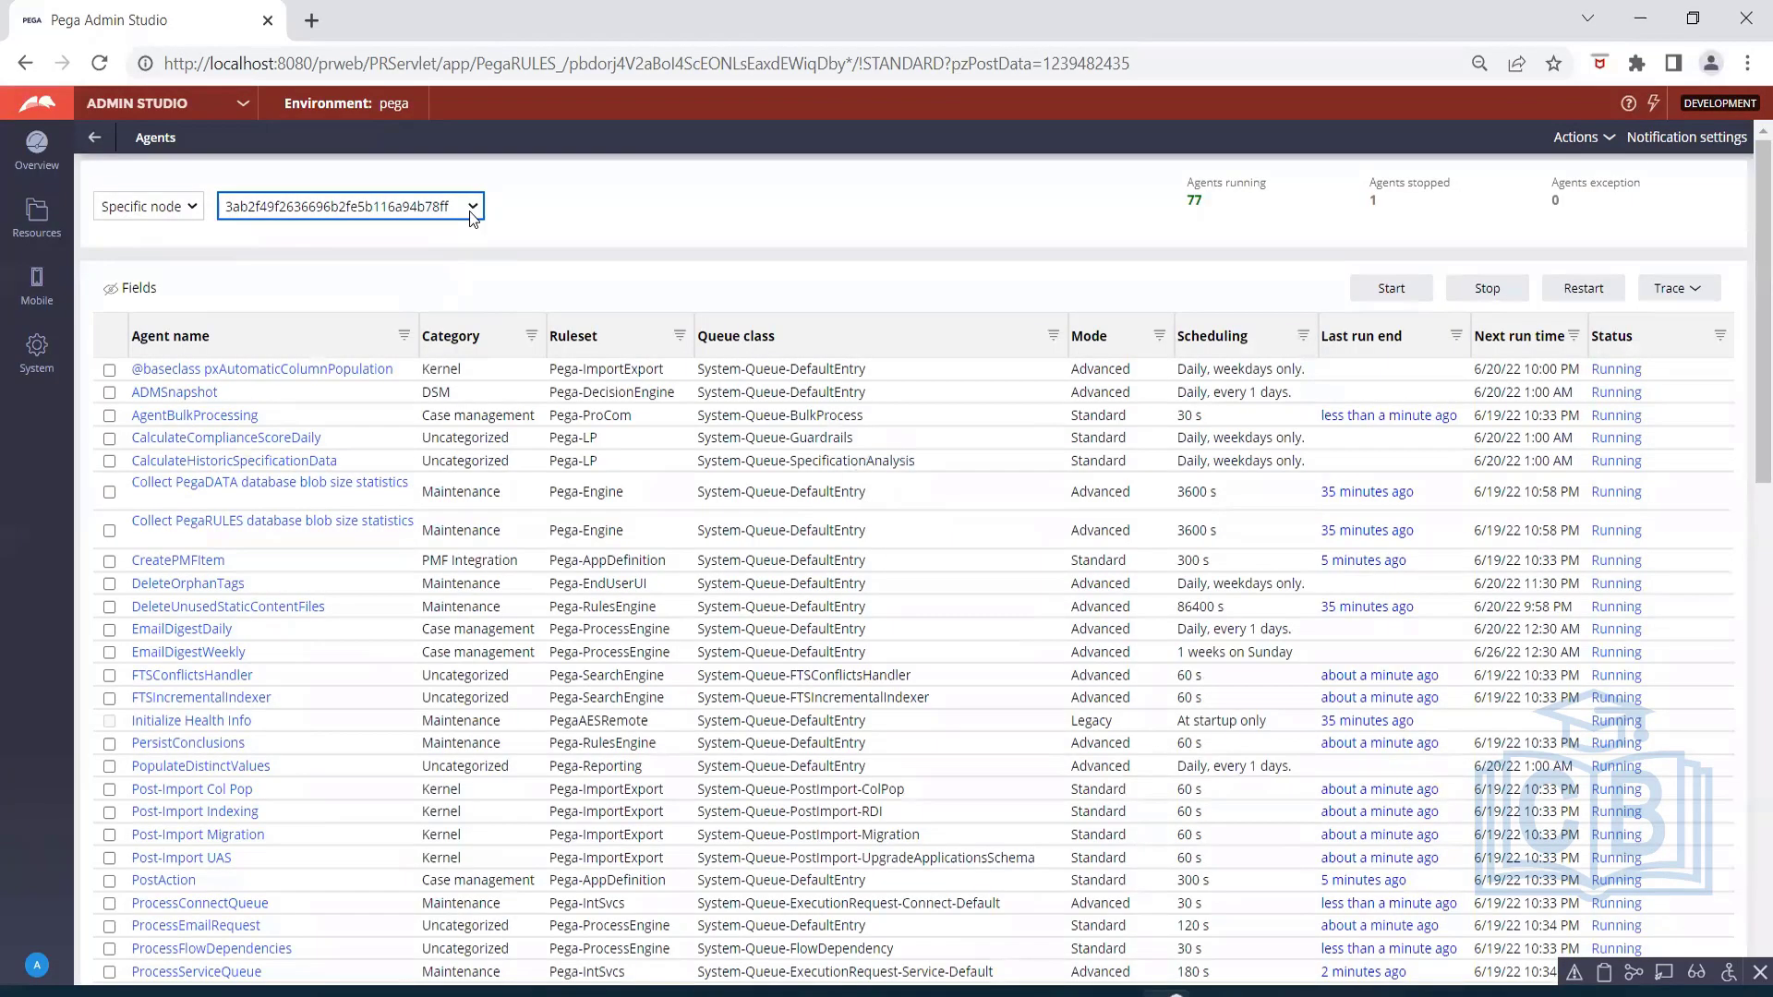
{"action": "left_click", "coordinate": [534, 199]}
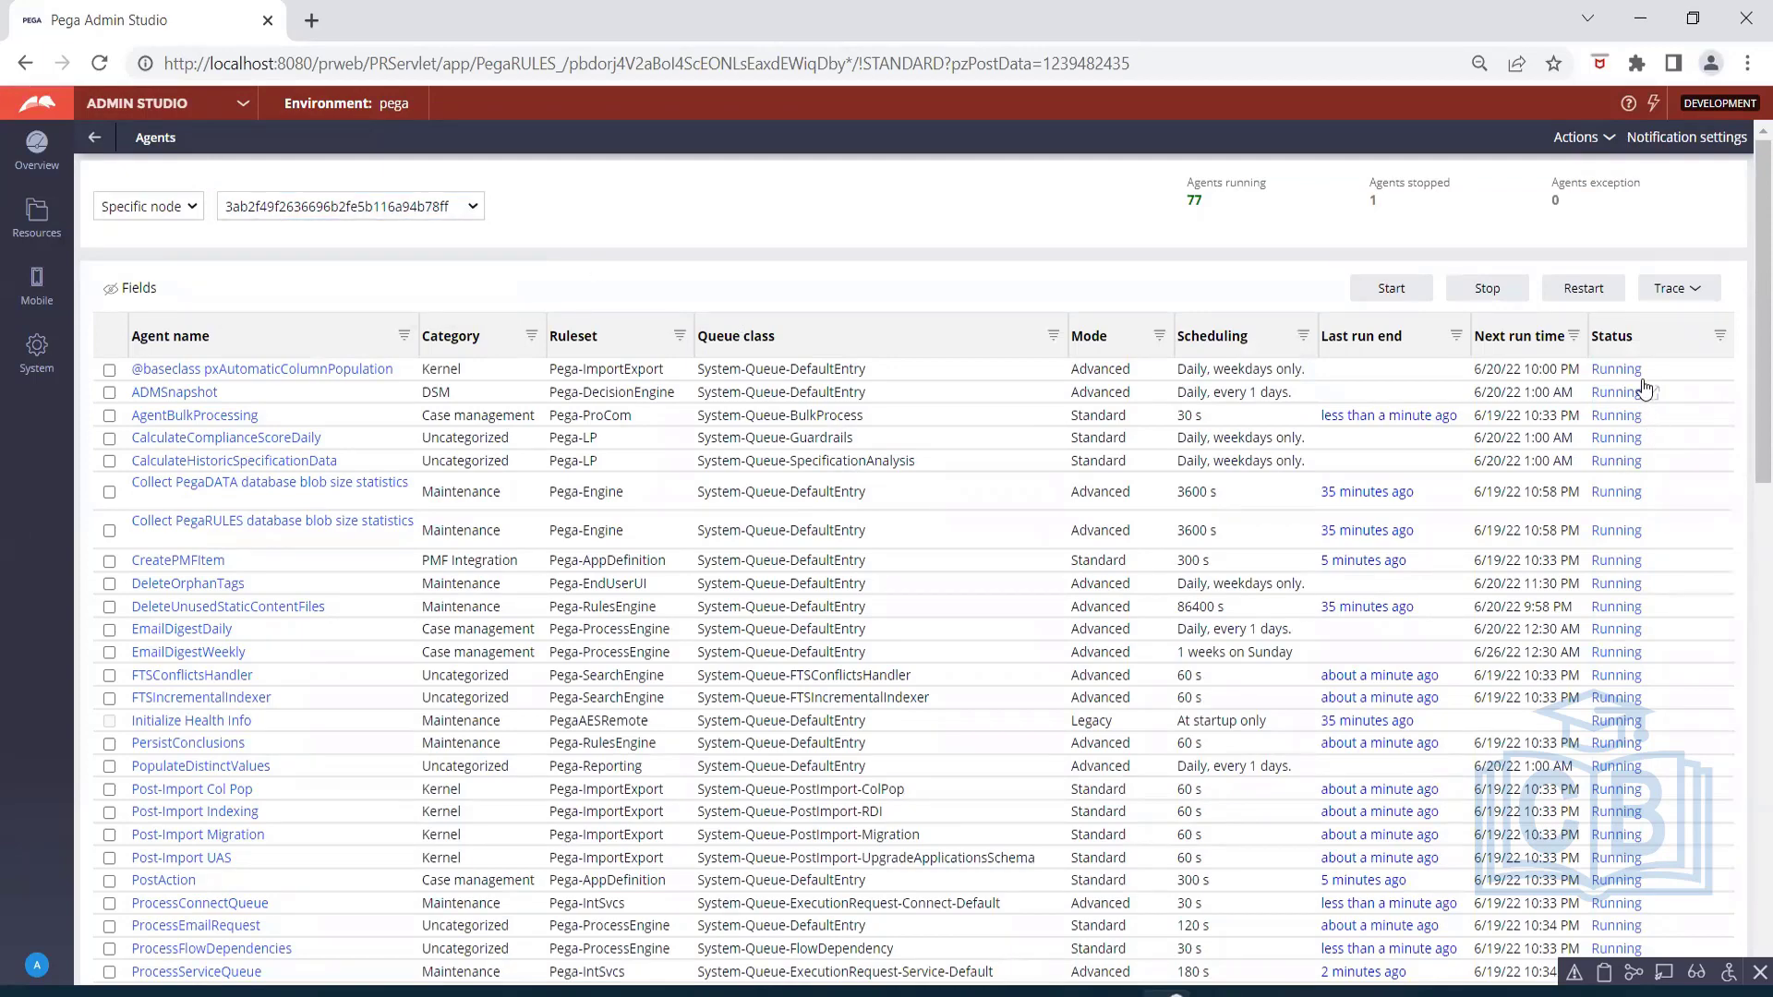
Review the categories, scheduling, last and next run times and status of the agents on the selected node.
{"action": "scroll", "coordinate": [1649, 499], "scroll_direction": "down", "scroll_amount": 4}
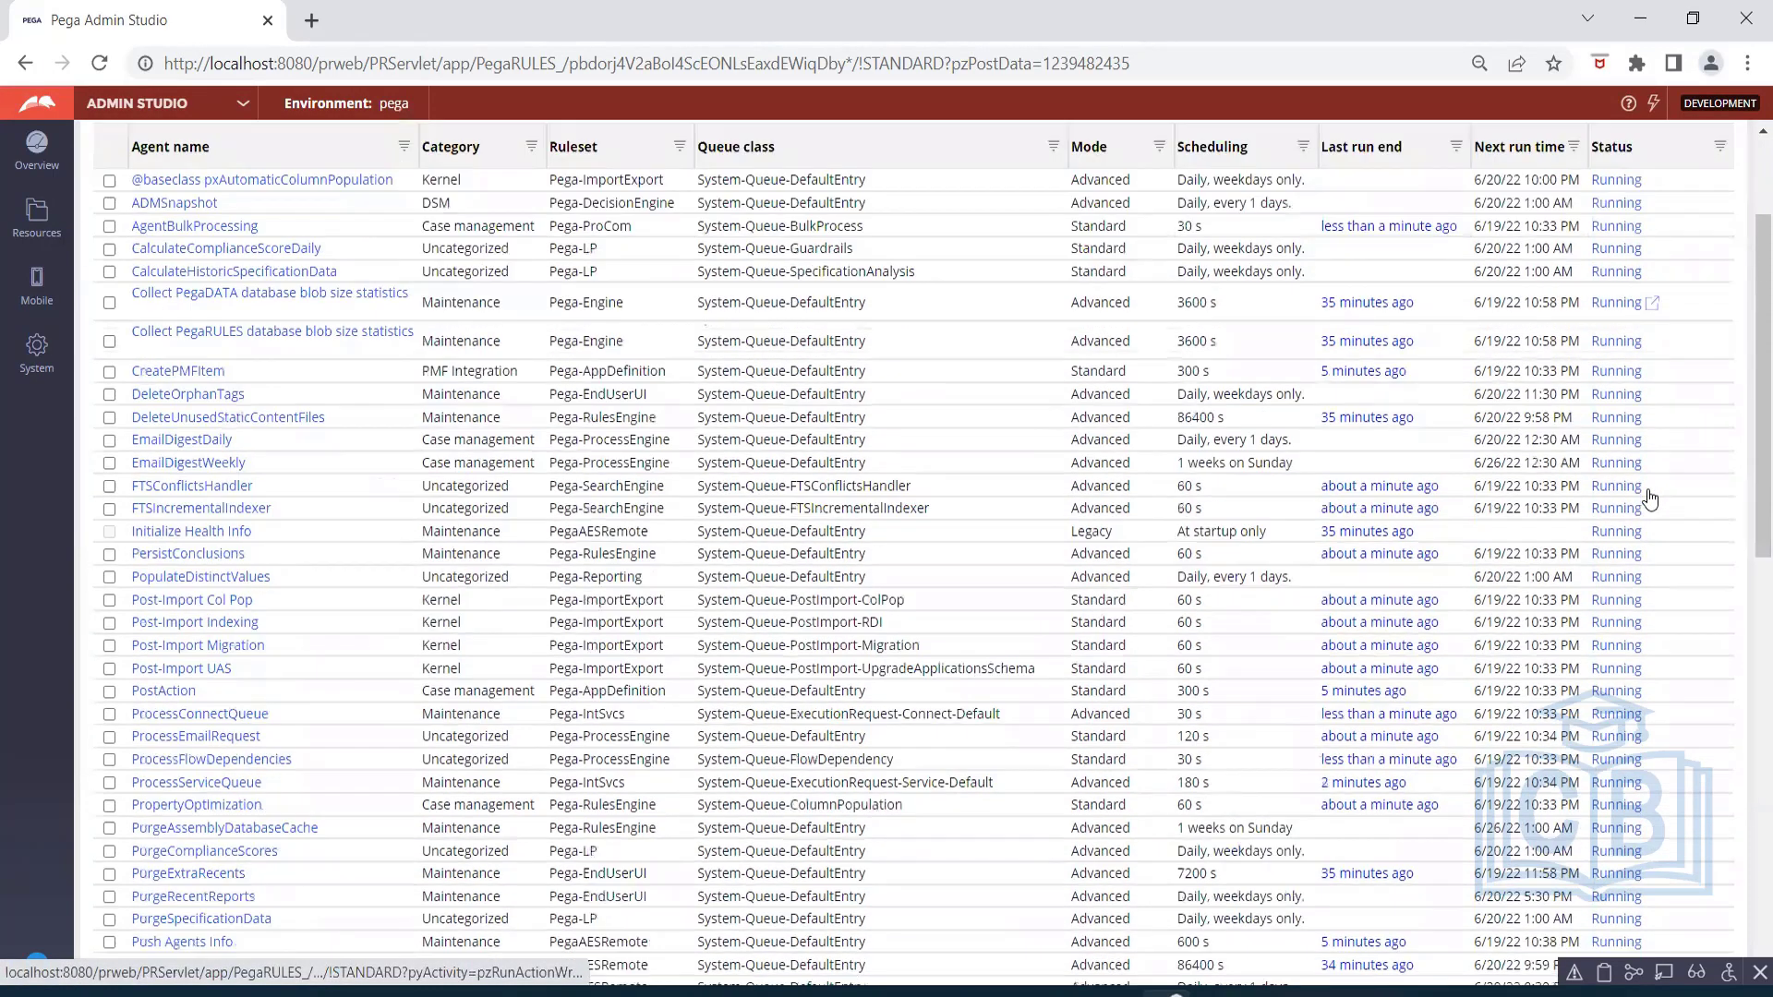
{"action": "scroll", "coordinate": [1649, 498], "scroll_direction": "down", "scroll_amount": 7}
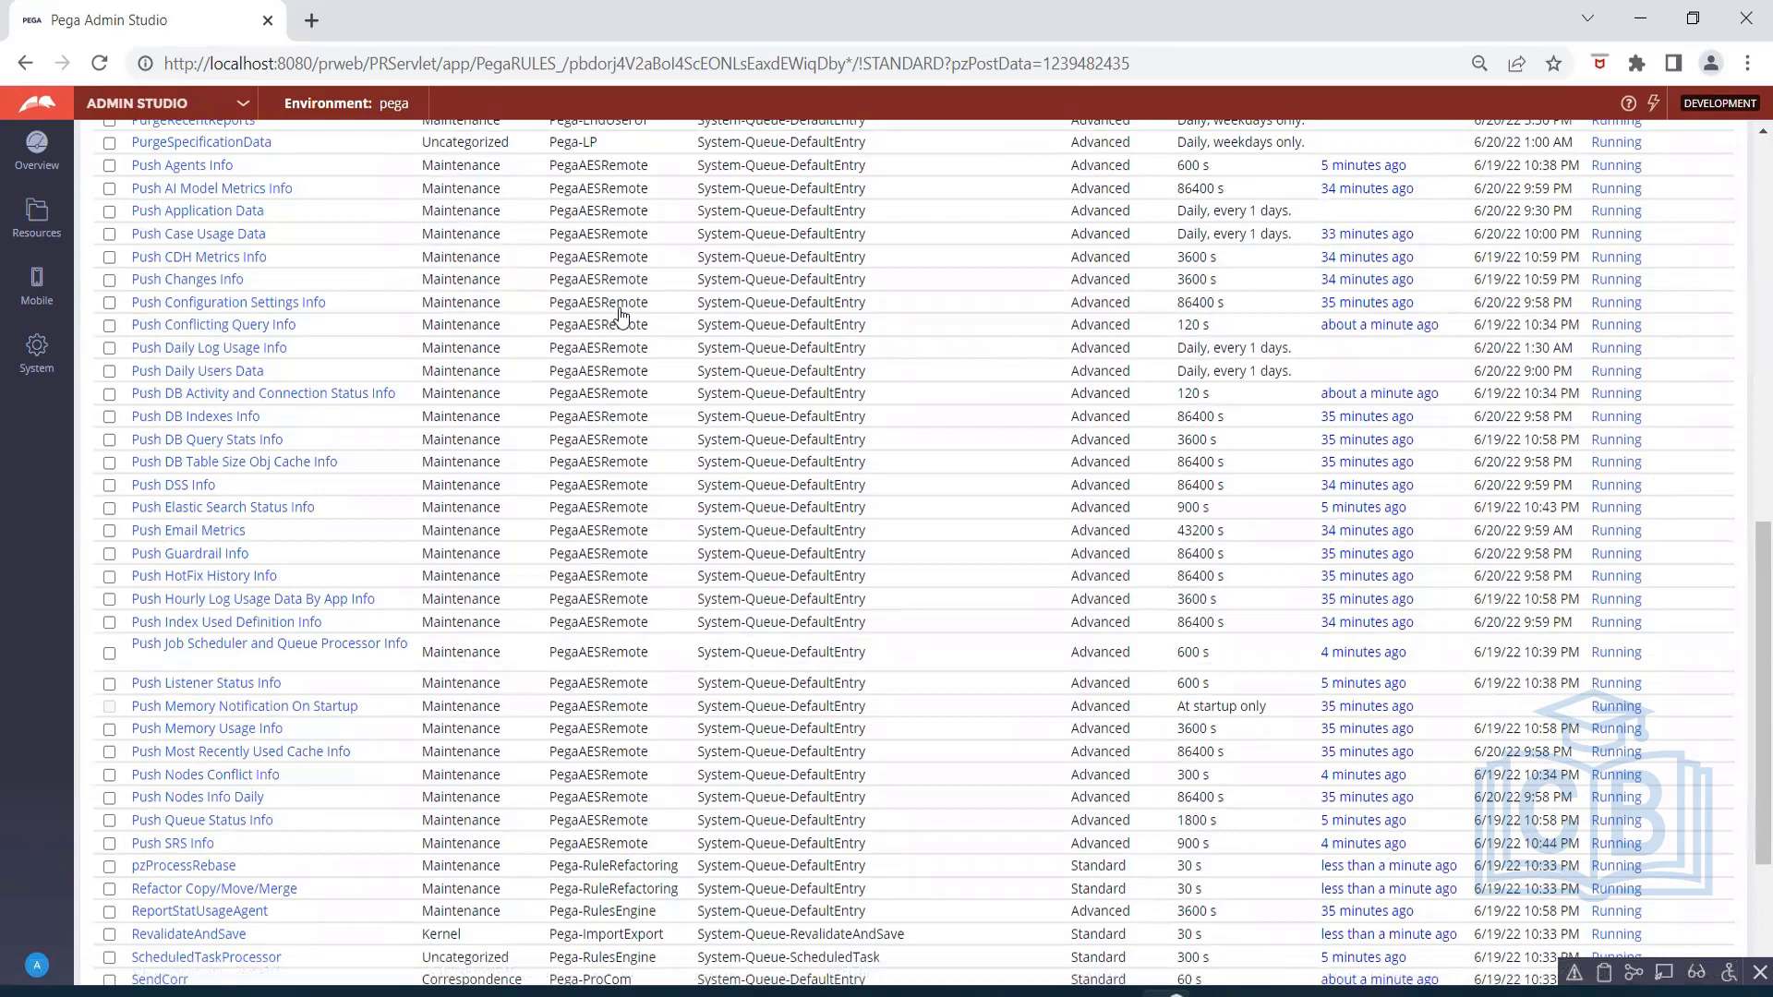
{"action": "scroll", "coordinate": [618, 310], "scroll_direction": "up", "scroll_amount": 8}
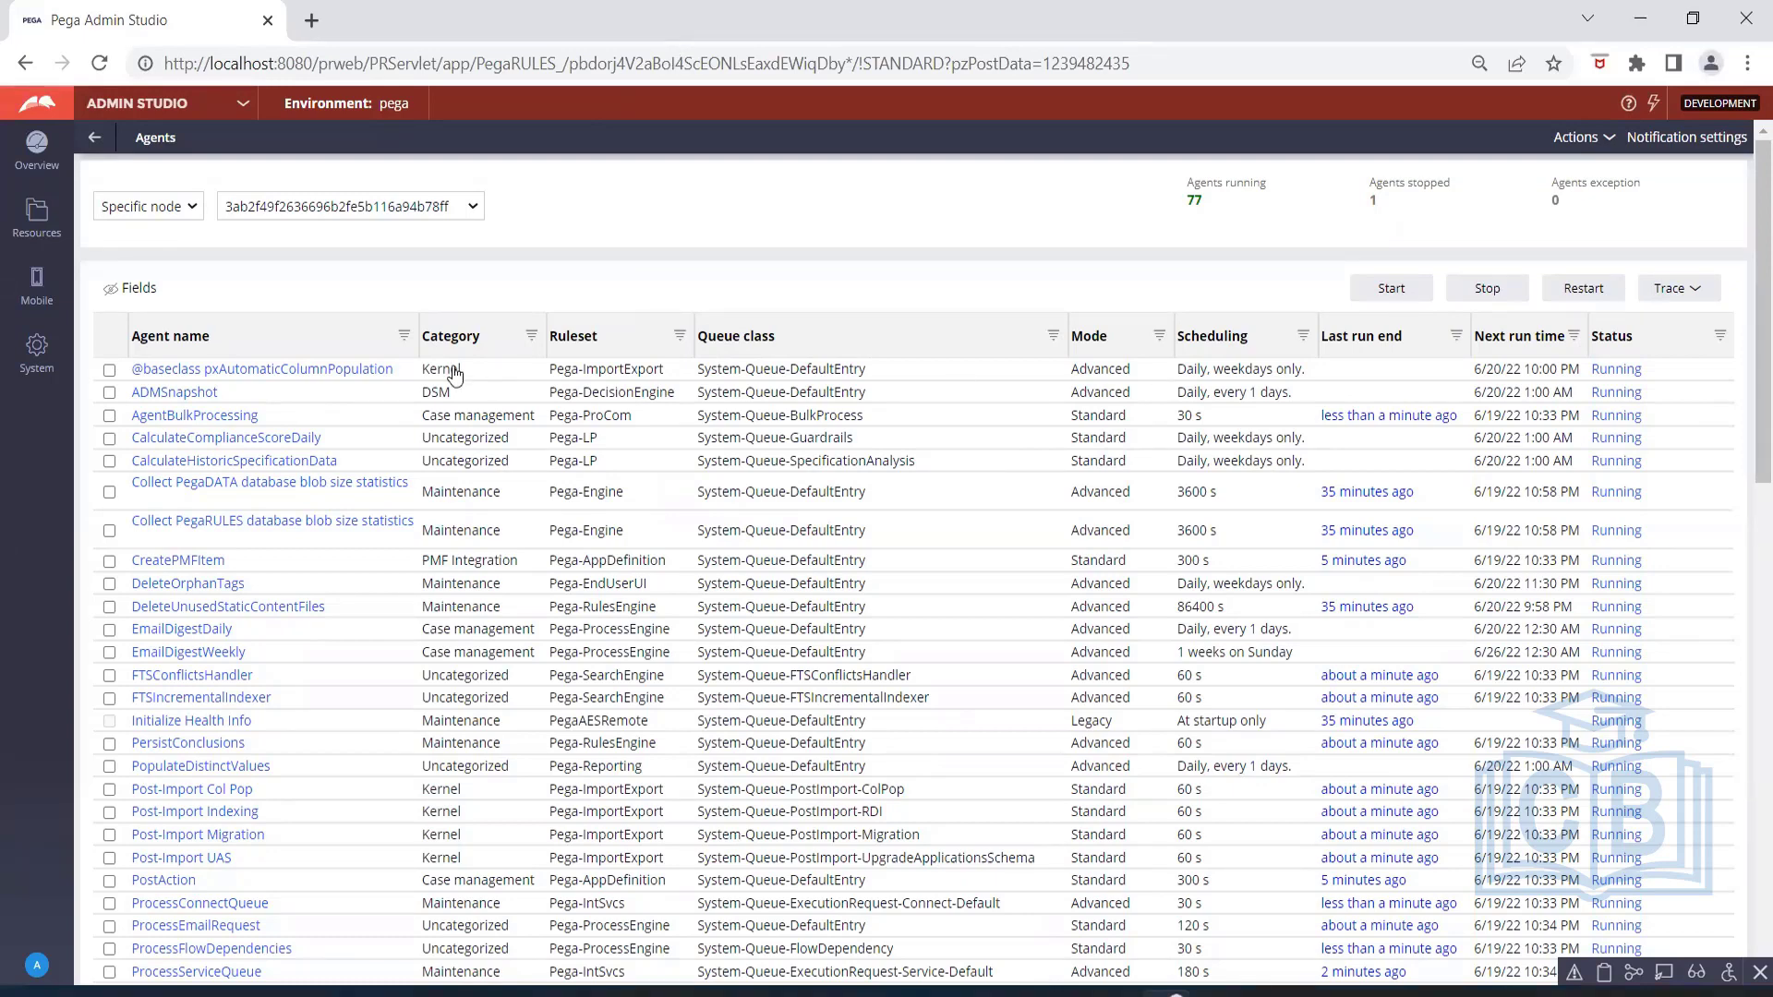
{"action": "left_click", "coordinate": [109, 371]}
{"action": "left_click", "coordinate": [109, 371]}
Return to the Admin Studio overview, discarding unsaved changes, and open the pyExportJobsEnablementMonitor job scheduler rule from the jobs list.
{"action": "left_click", "coordinate": [93, 139]}
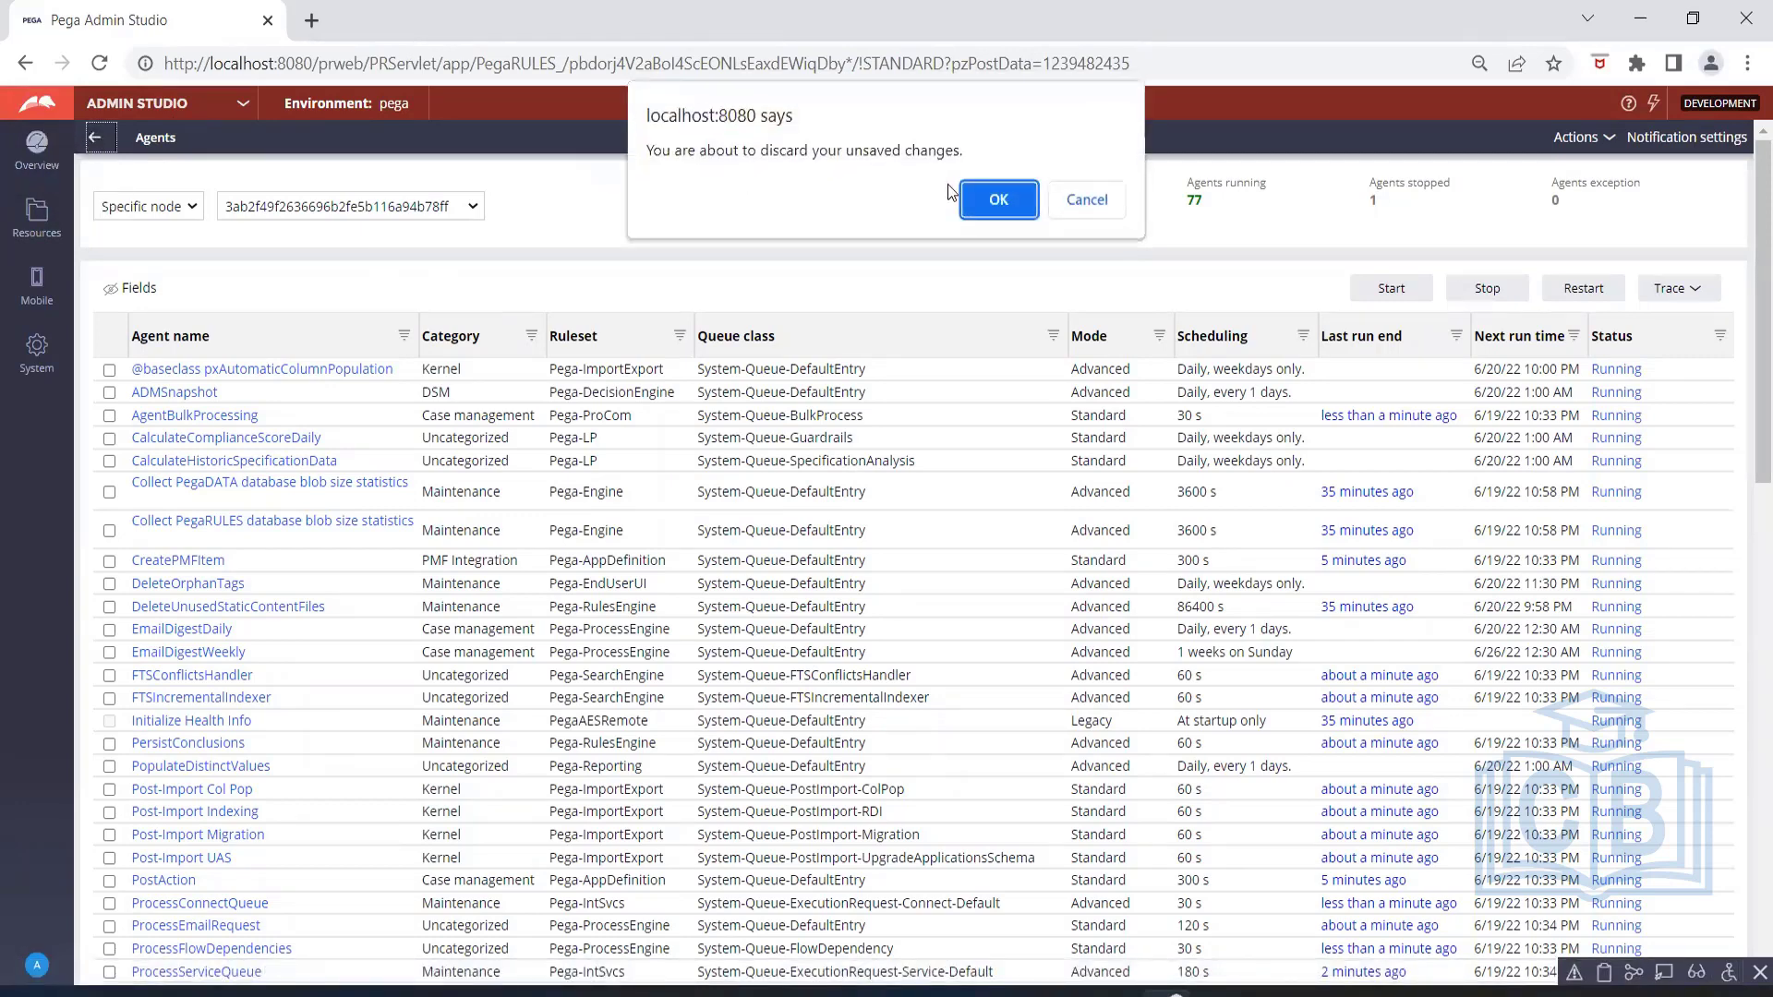
{"action": "left_click", "coordinate": [981, 199]}
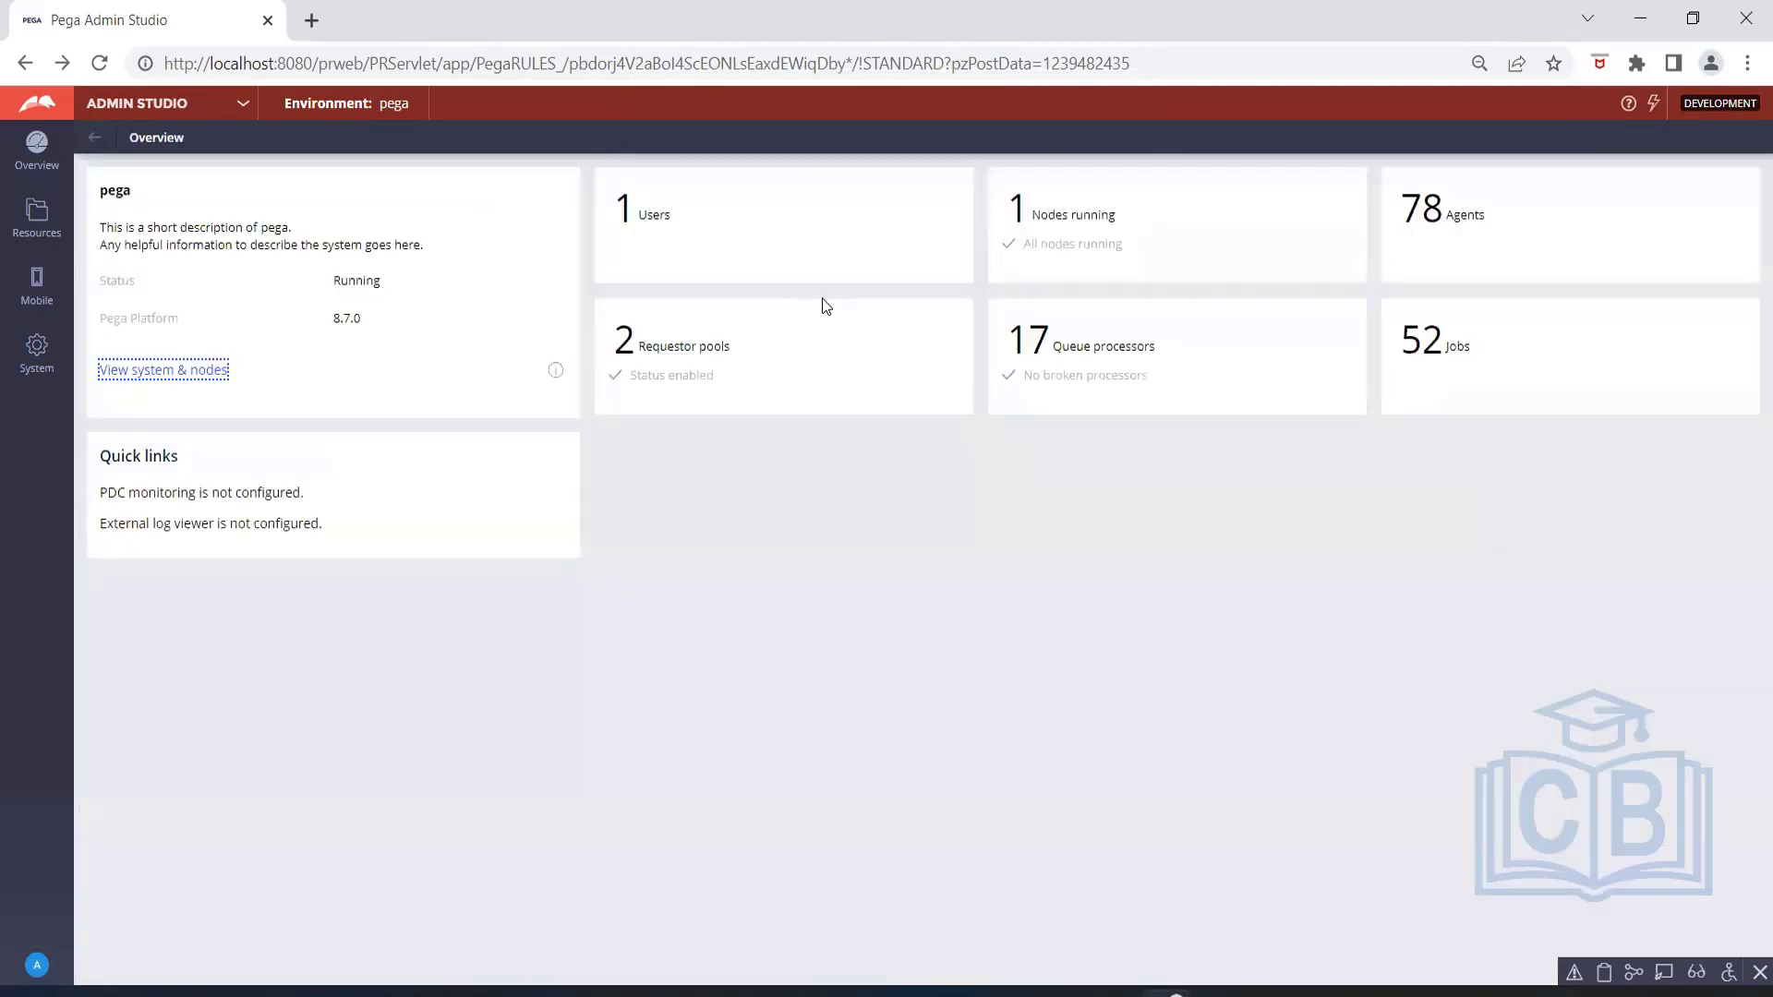
{"action": "left_click", "coordinate": [1434, 365]}
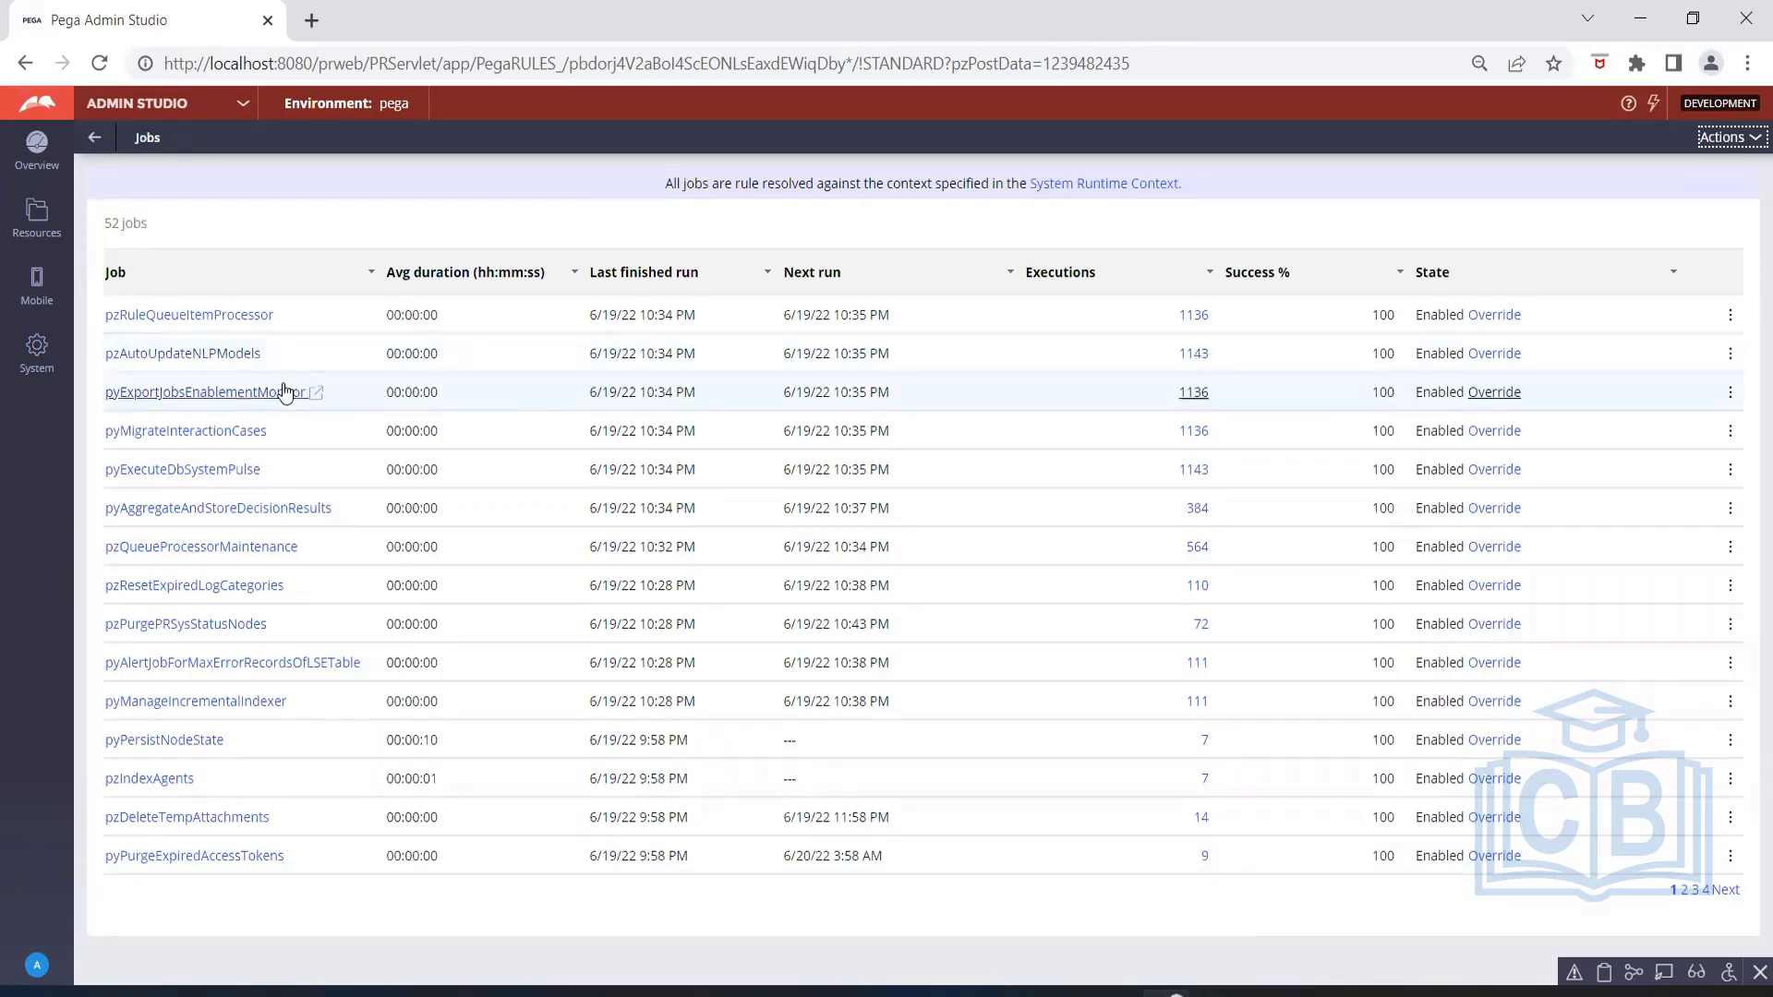
{"action": "left_click", "coordinate": [340, 358]}
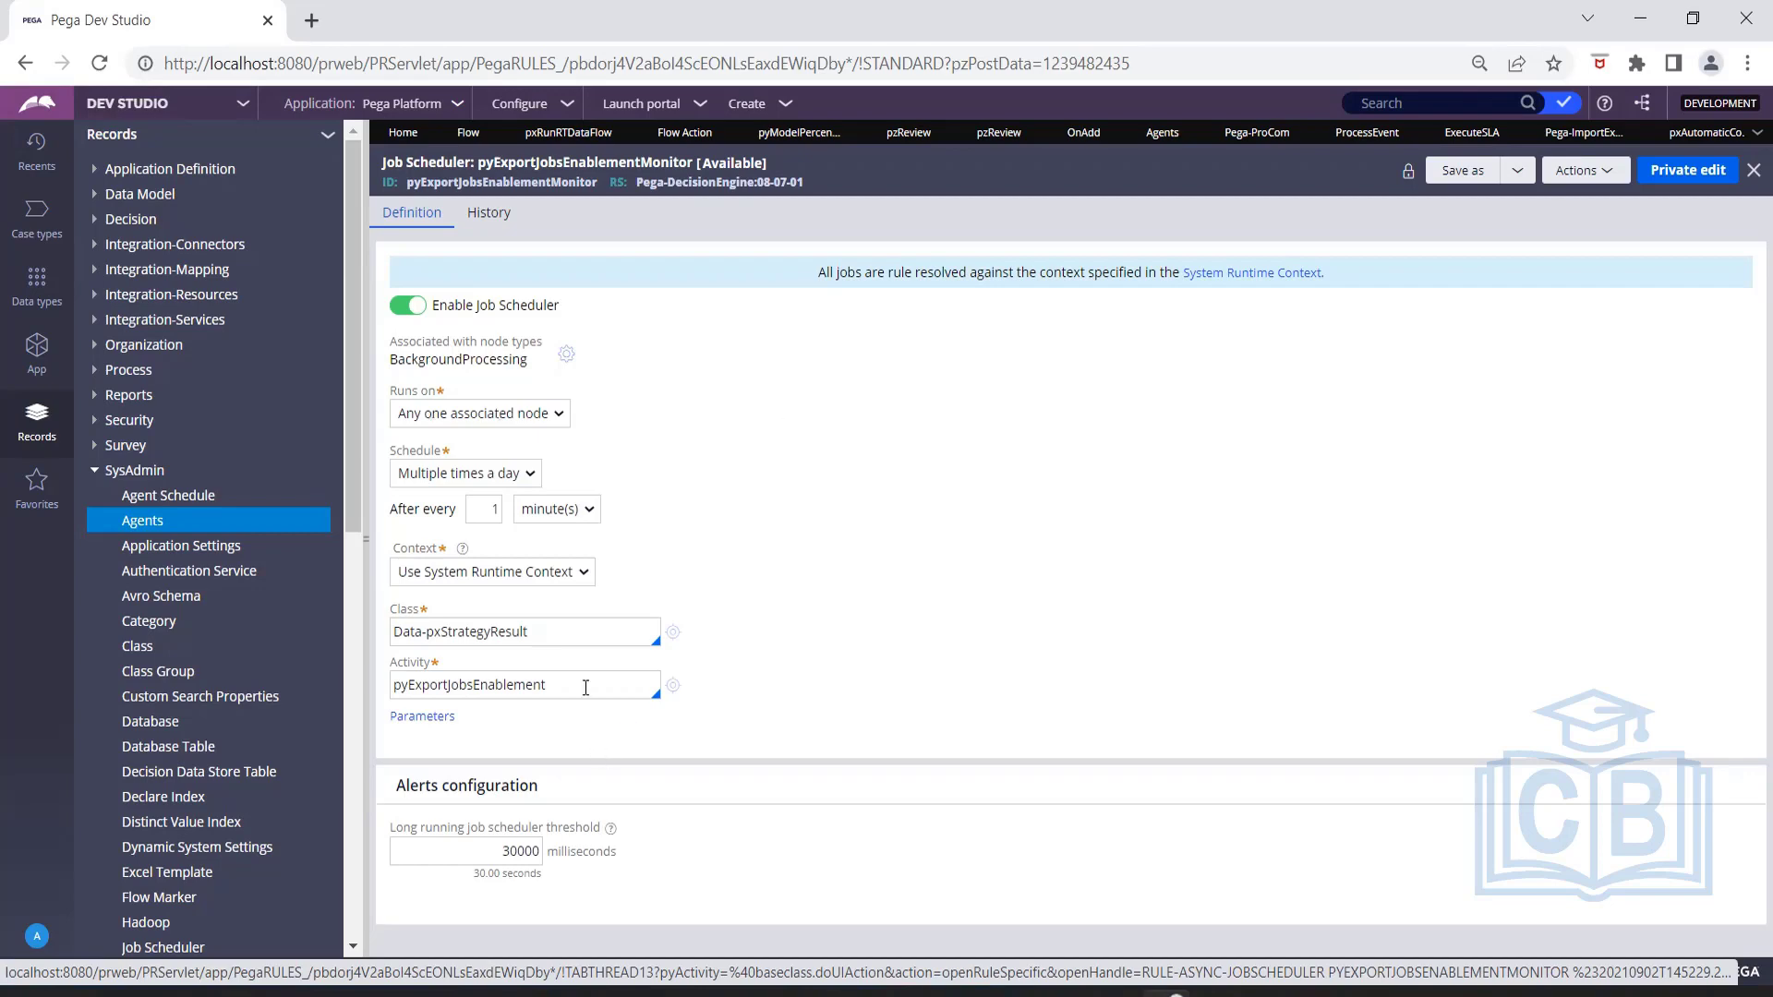
Examine the job scheduler's pyExportJobsEnablement activity, its repeat interval unit and the available schedule frequencies.
{"action": "left_click_drag", "start_coordinate": [586, 684], "coordinate": [406, 675]}
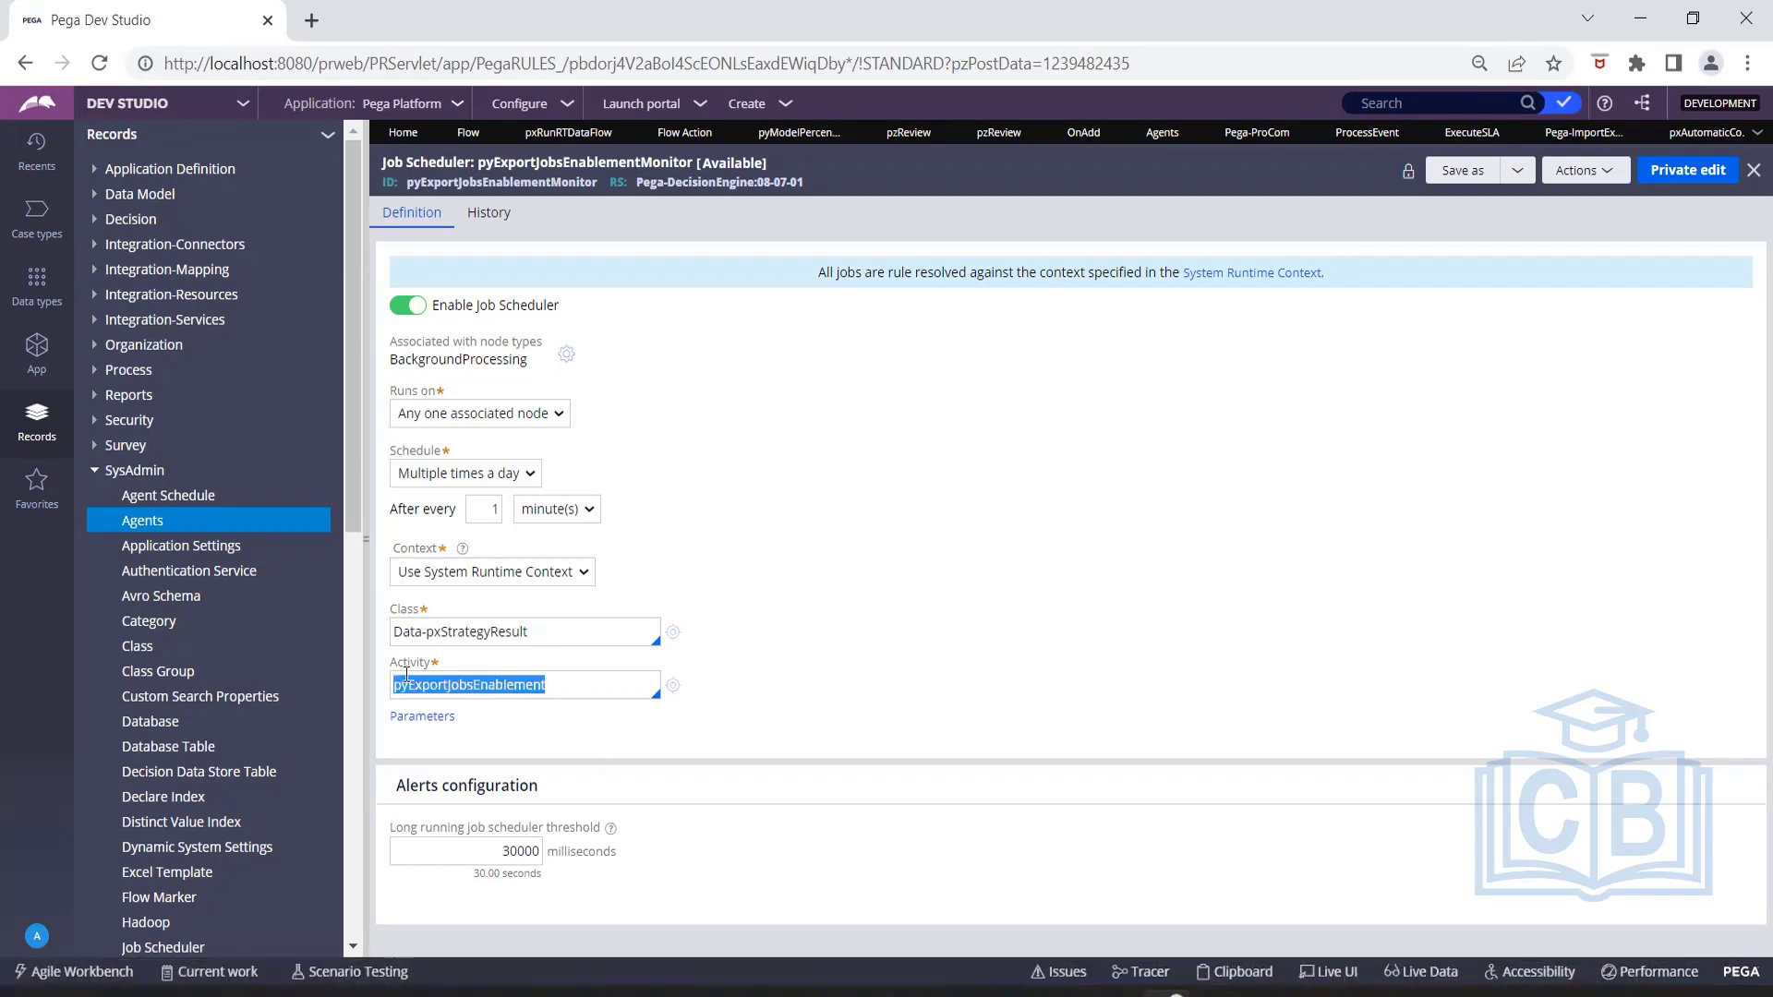
{"action": "left_click", "coordinate": [778, 639]}
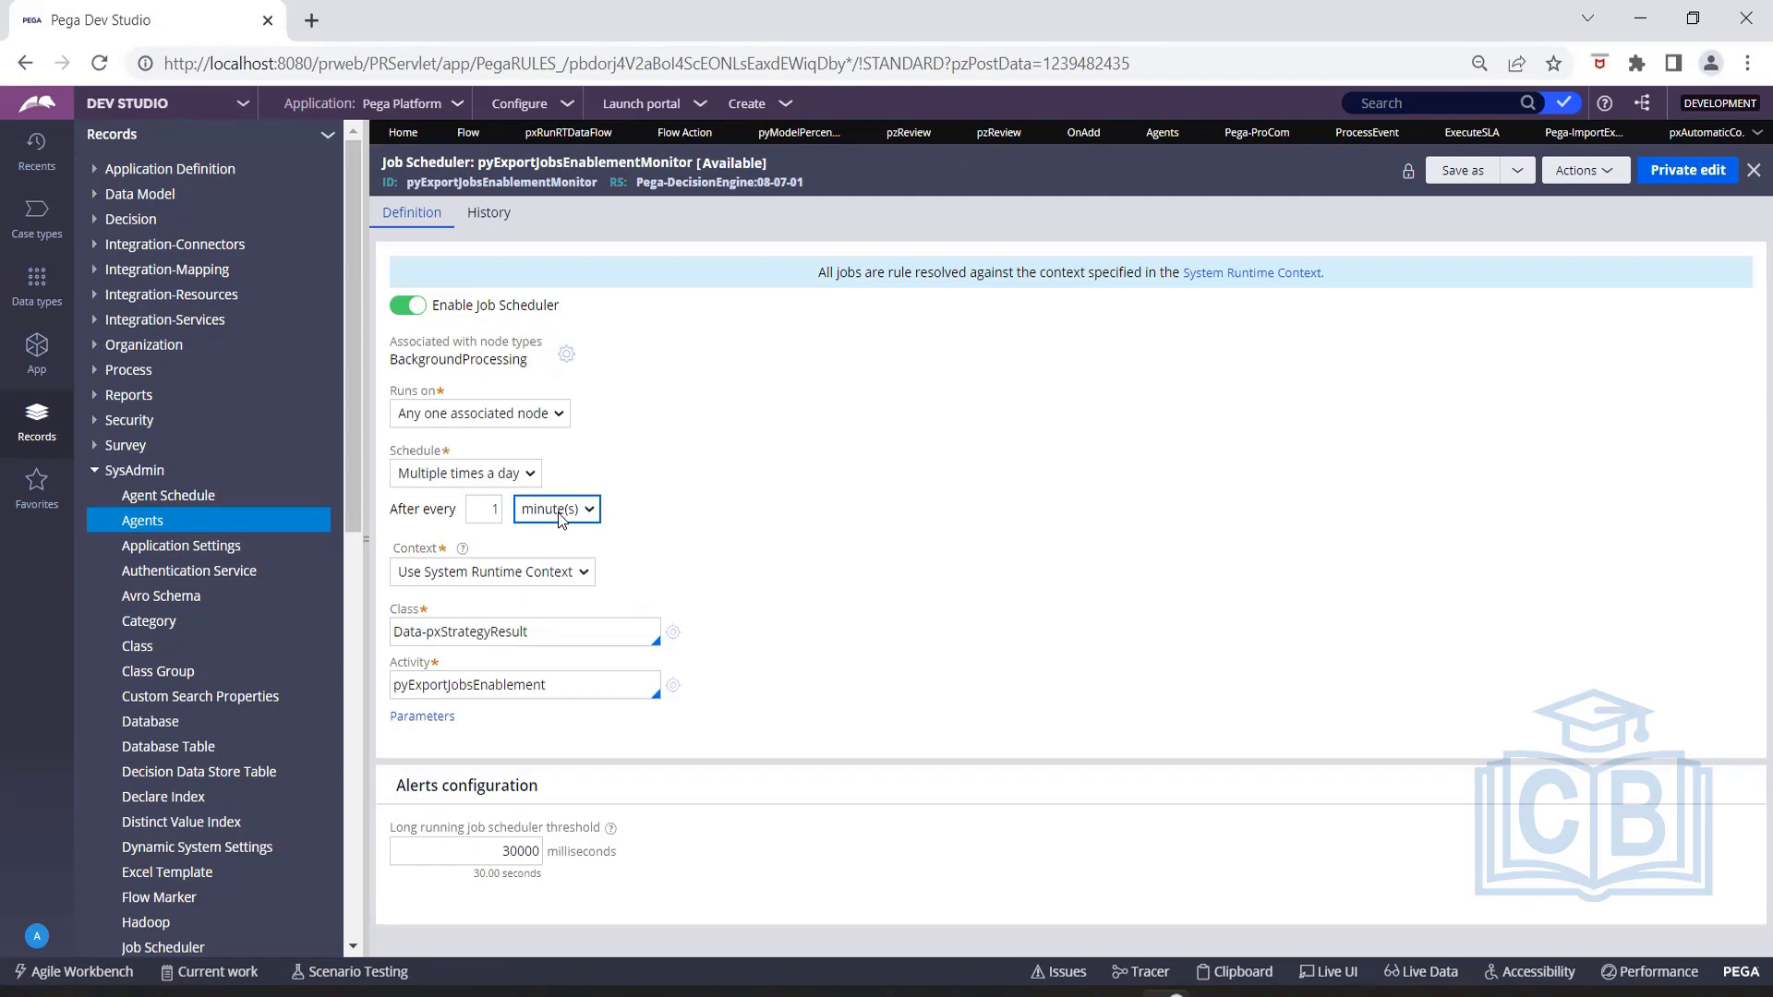
{"action": "left_click", "coordinate": [561, 512]}
{"action": "left_click", "coordinate": [560, 517]}
{"action": "left_click", "coordinate": [519, 474]}
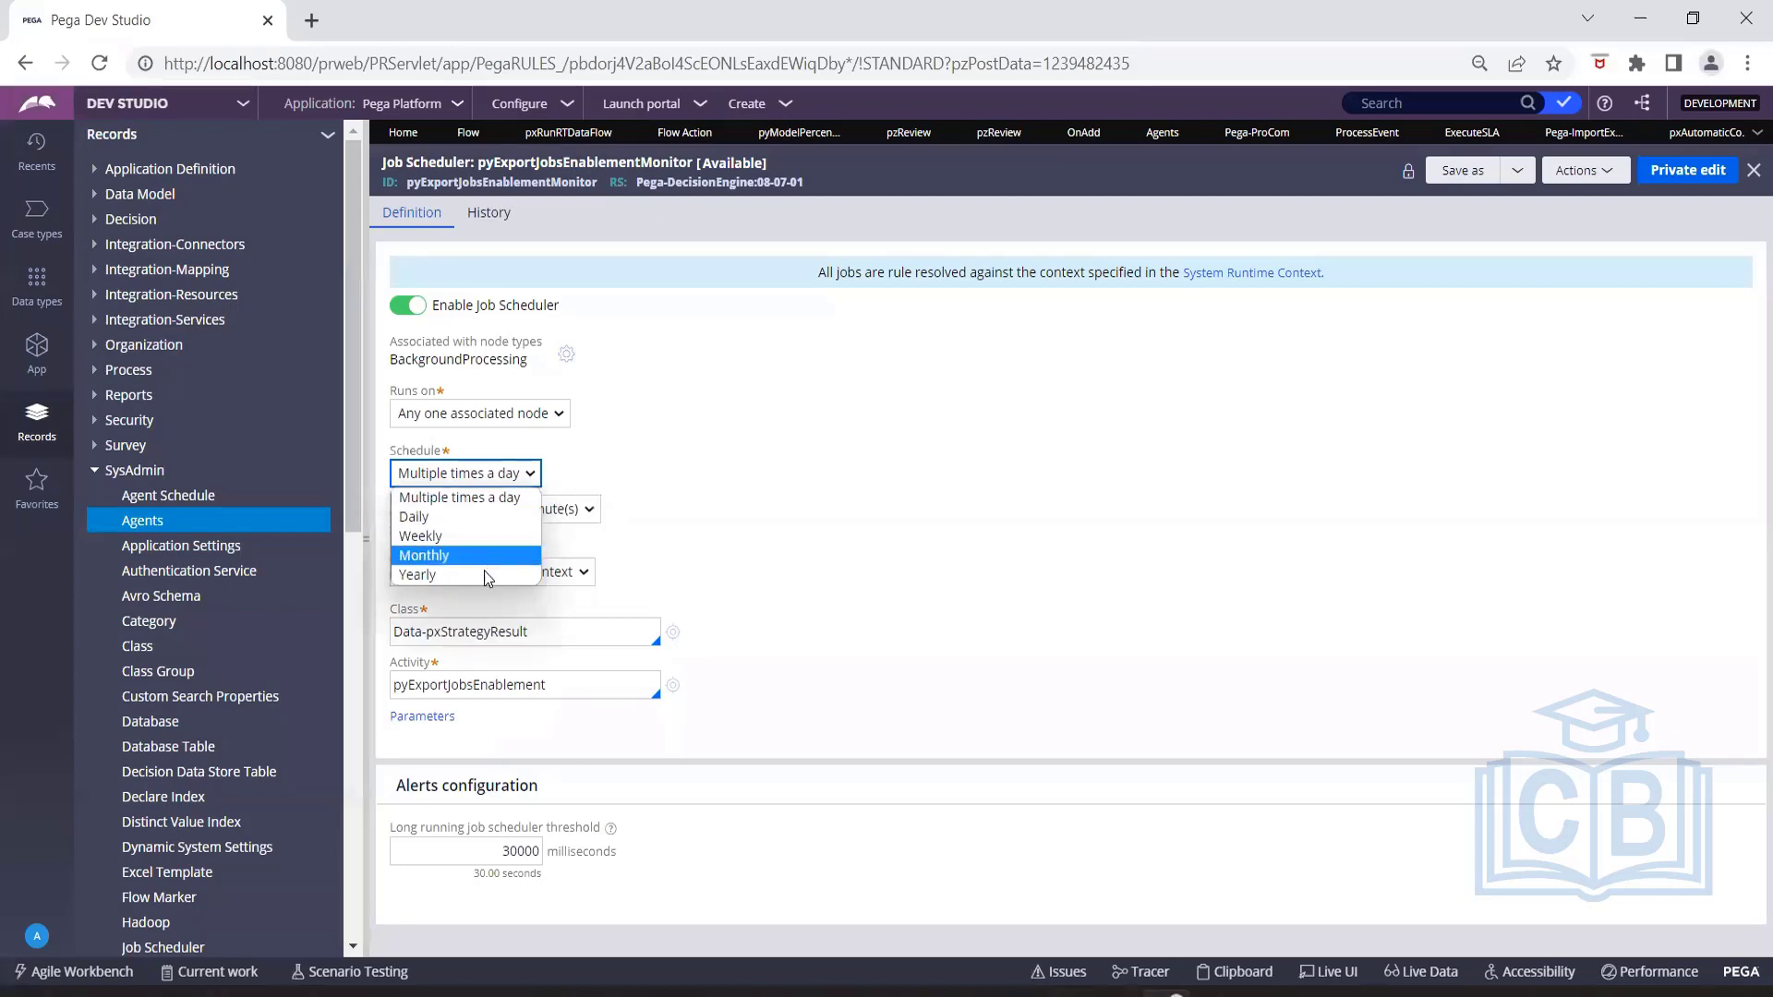
{"action": "left_click", "coordinate": [488, 503]}
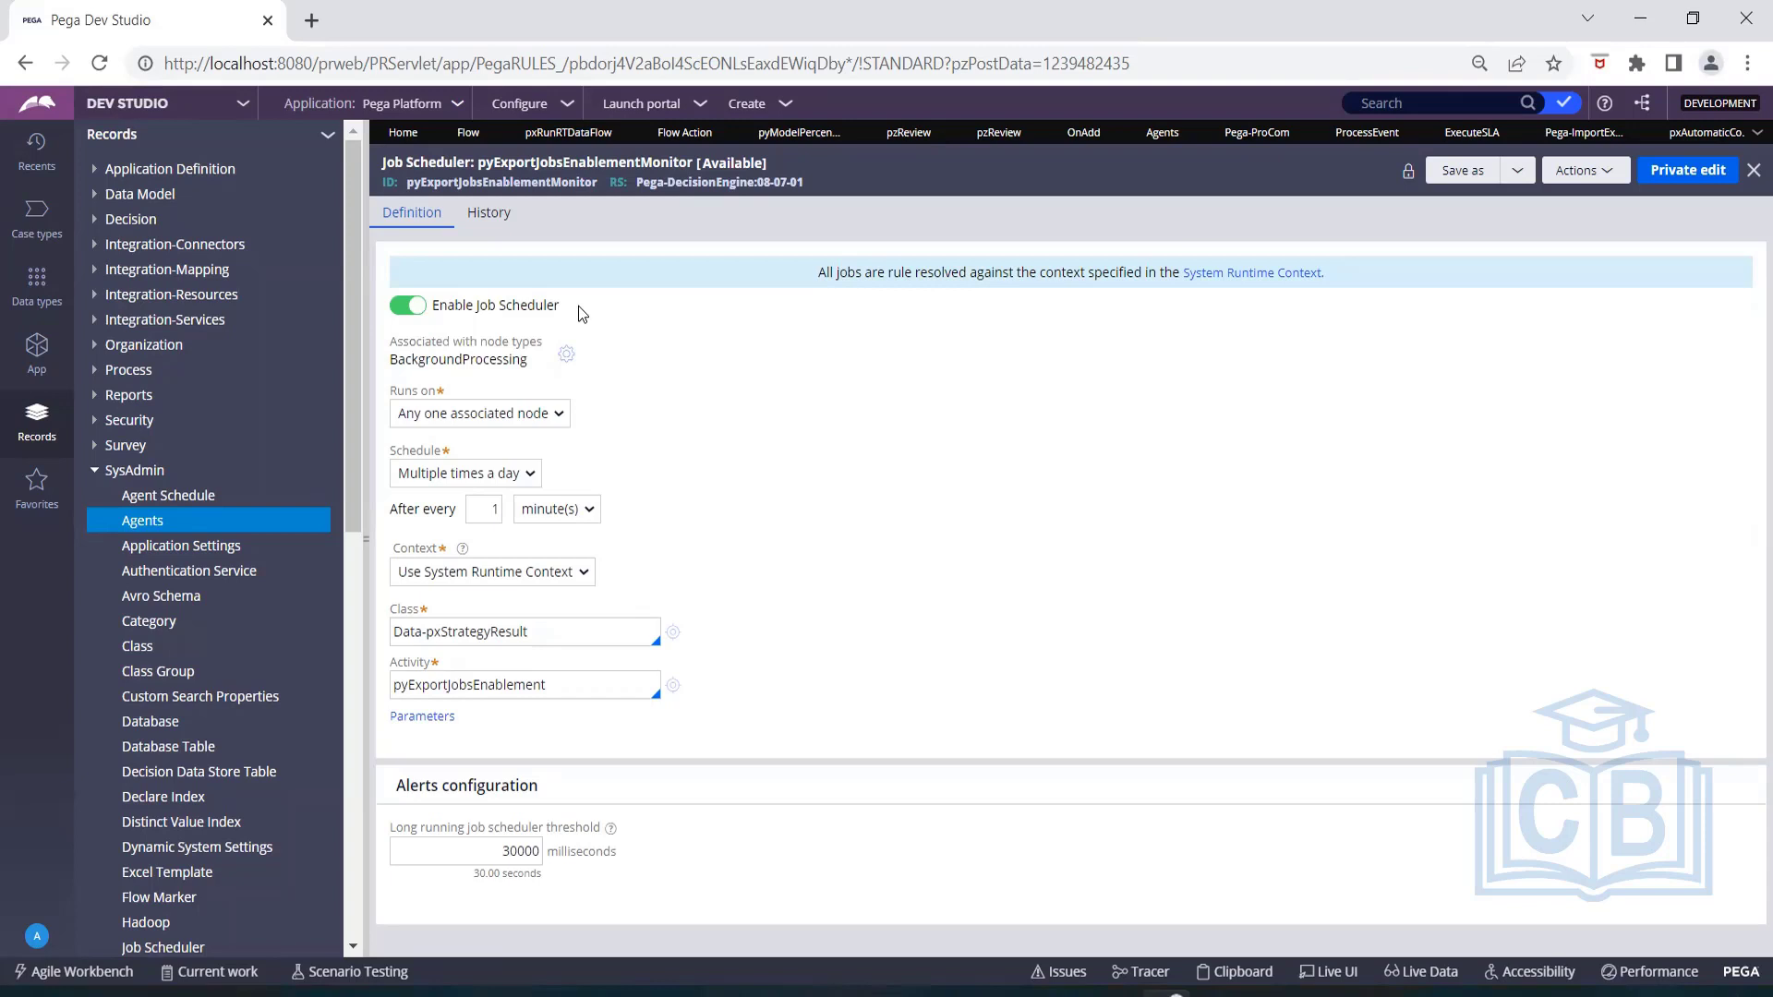
Close the open Flow, pxRunRTDataFlow, Flow Action, pyModelPercen... and first pzReview records, discarding pzReview's unsaved changes.
{"action": "left_click", "coordinate": [491, 135]}
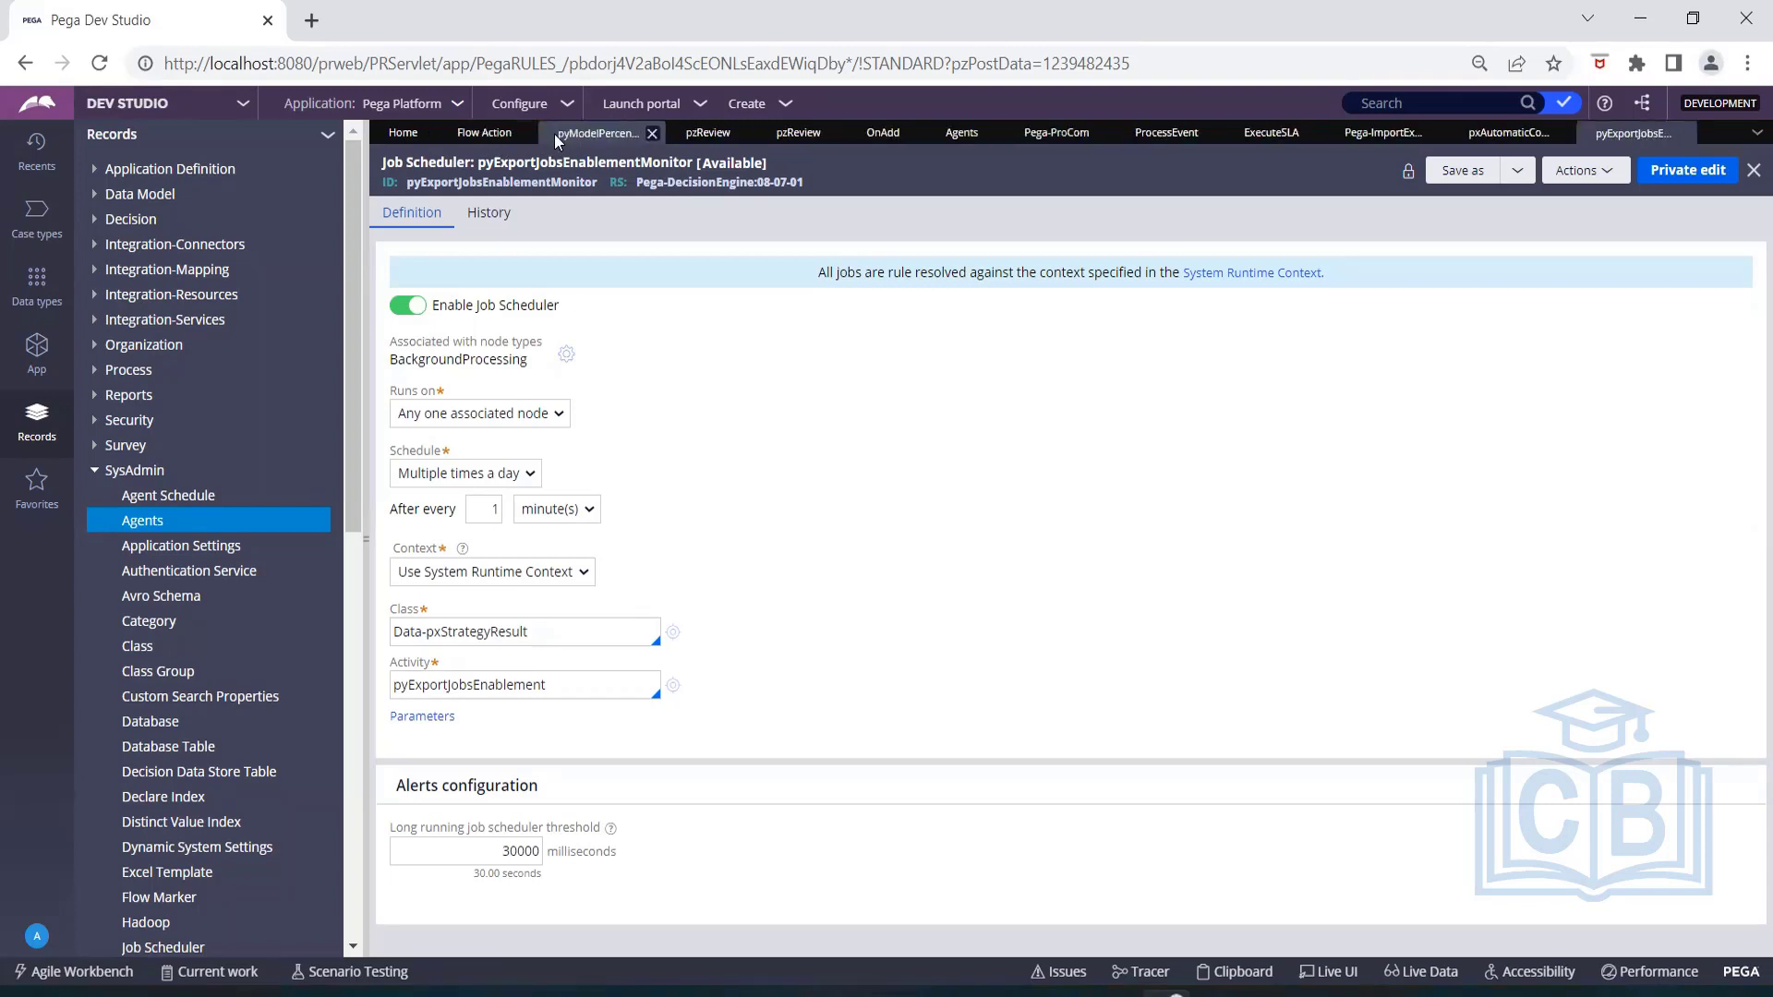
{"action": "left_click", "coordinate": [526, 136]}
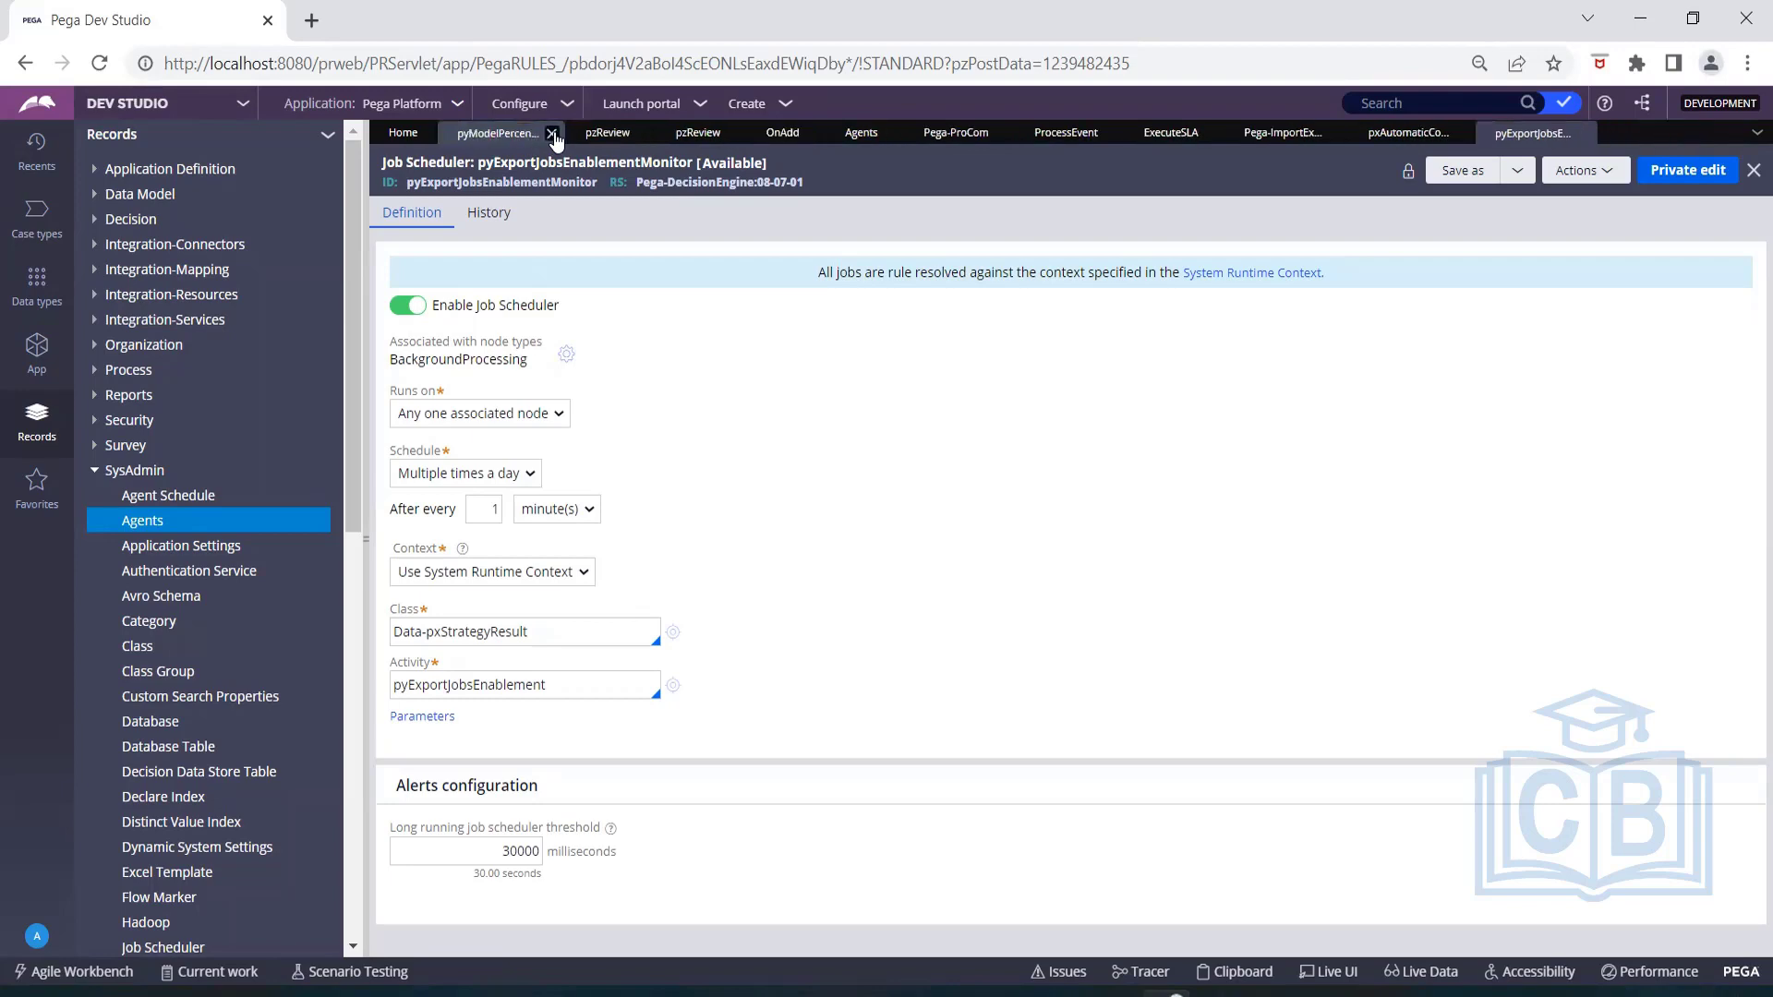
{"action": "left_click", "coordinate": [552, 135]}
{"action": "left_click", "coordinate": [514, 135]}
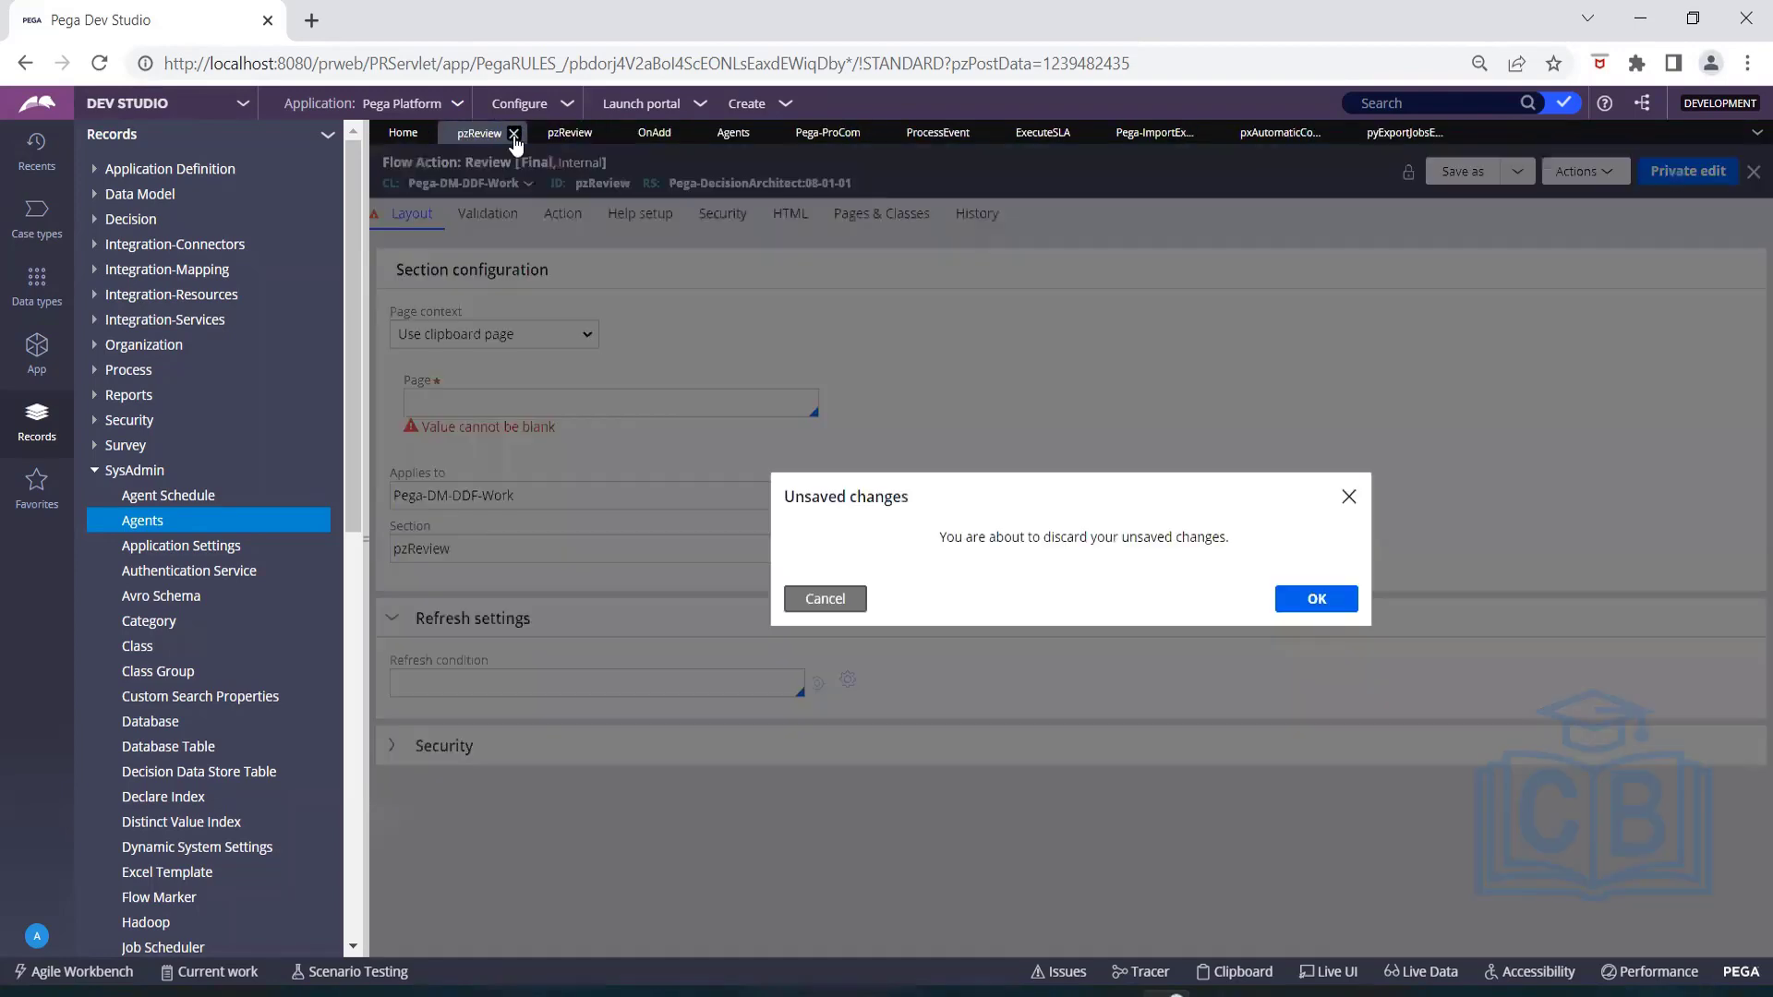
{"action": "left_click", "coordinate": [1317, 600]}
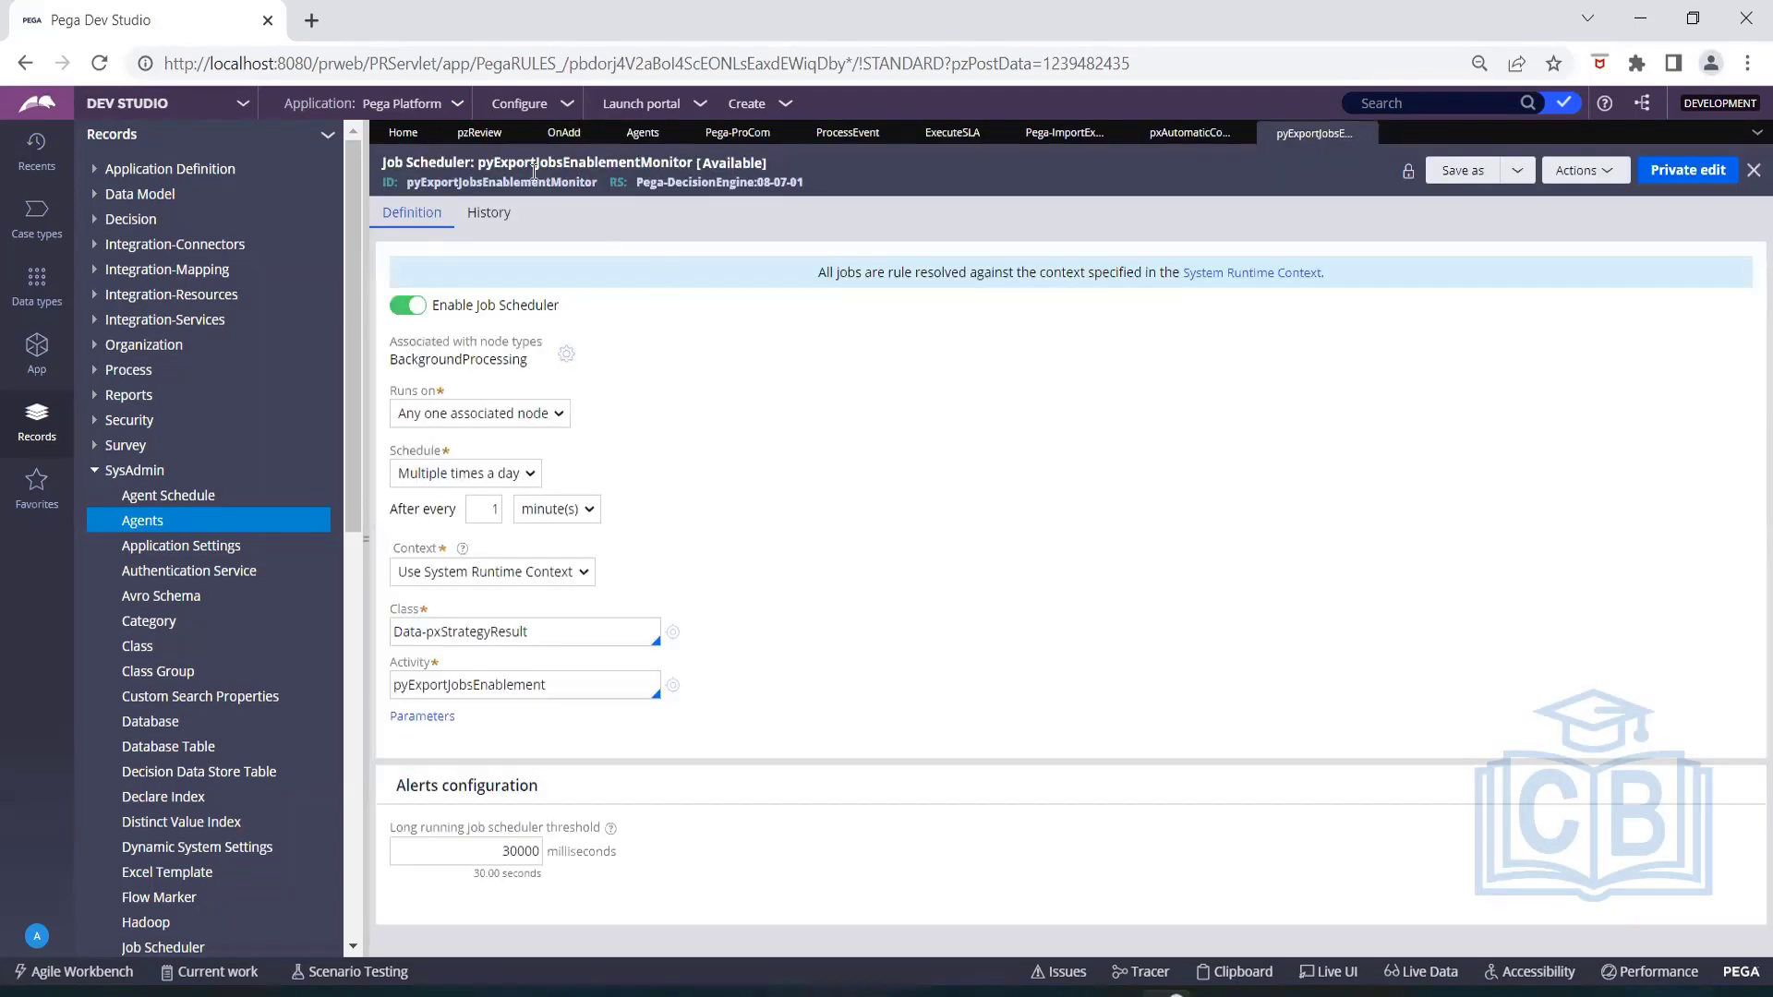
Close the remaining pzReview record and check the Work queue Assignment Errors report under the case management work administration tools.
{"action": "left_click", "coordinate": [514, 135]}
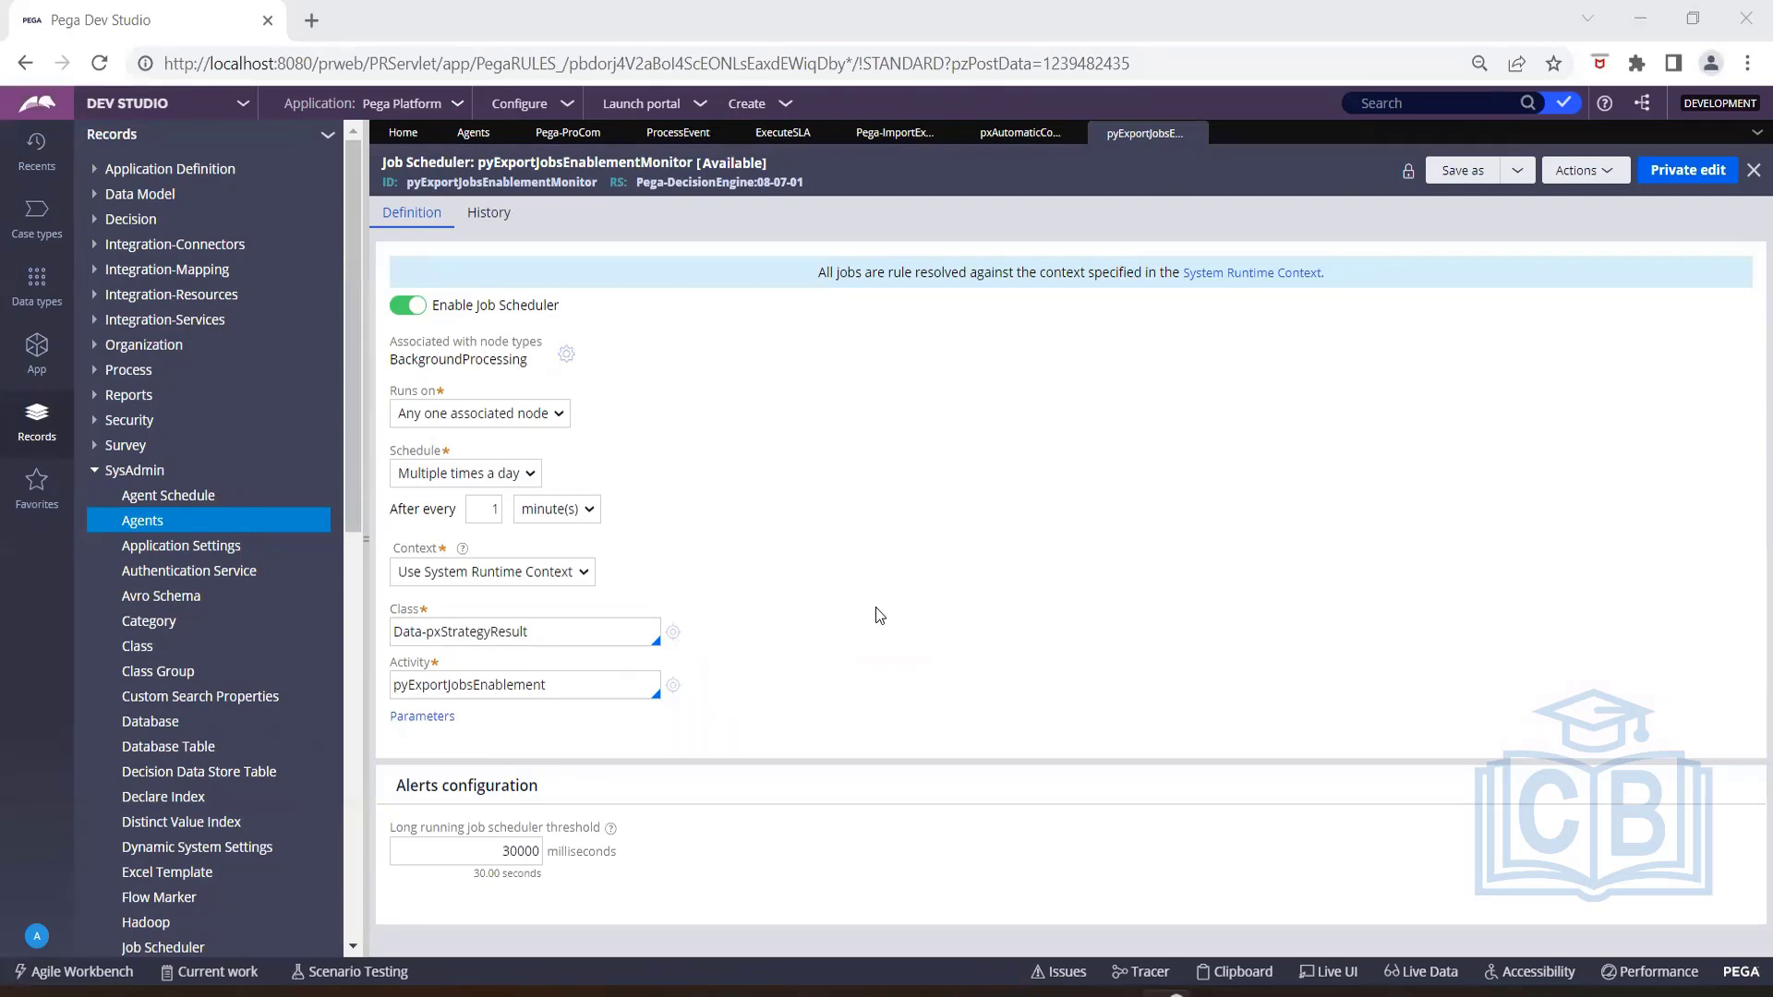
{"action": "left_click_drag", "start_coordinate": [356, 480], "coordinate": [360, 525]}
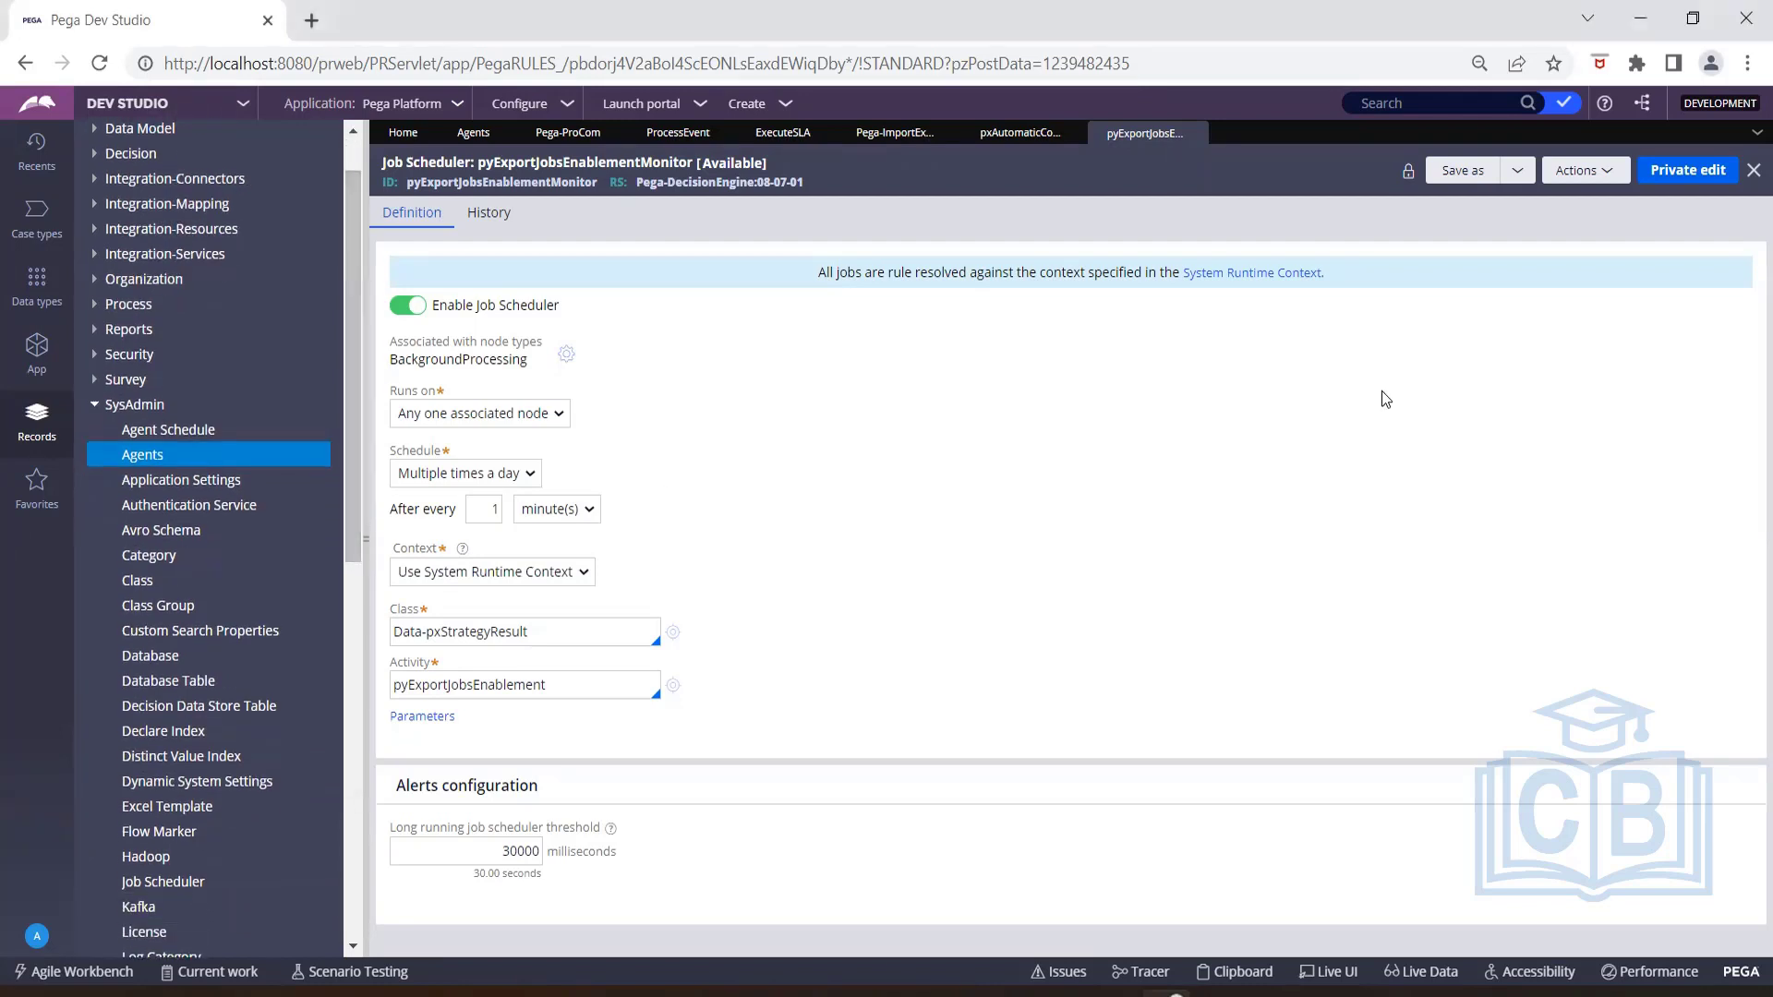
{"action": "left_click", "coordinate": [551, 109]}
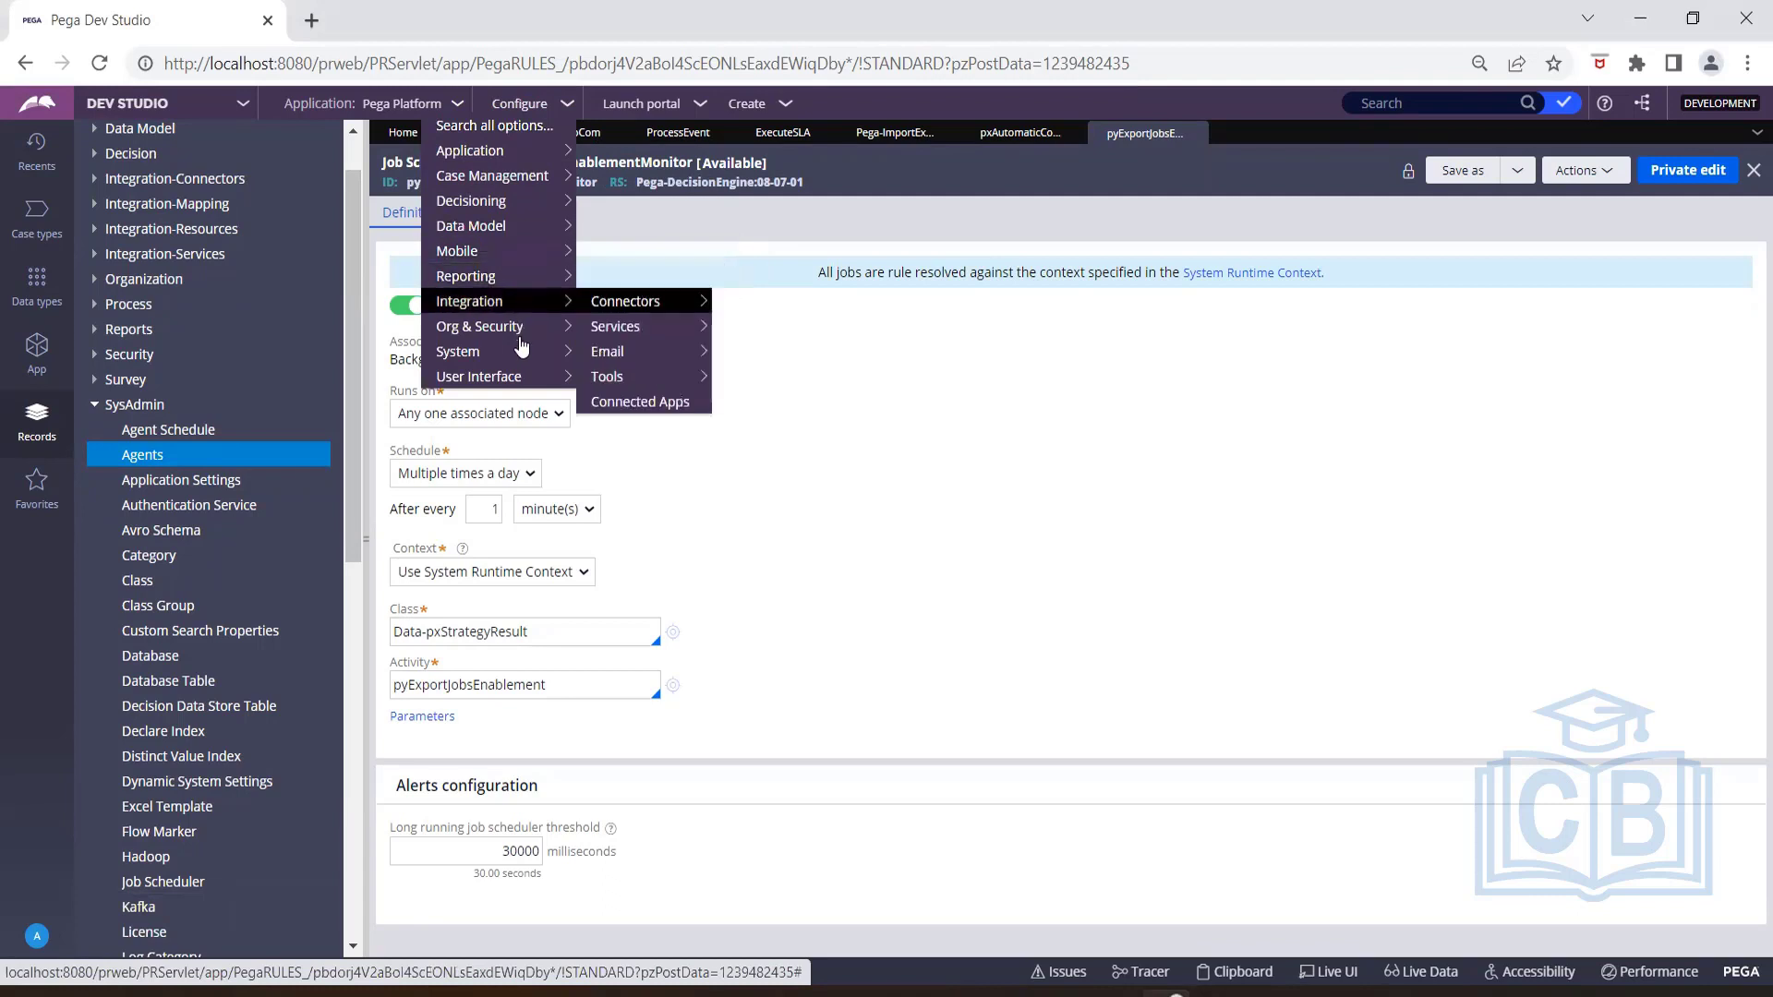
{"action": "mouse_move", "coordinate": [523, 354]}
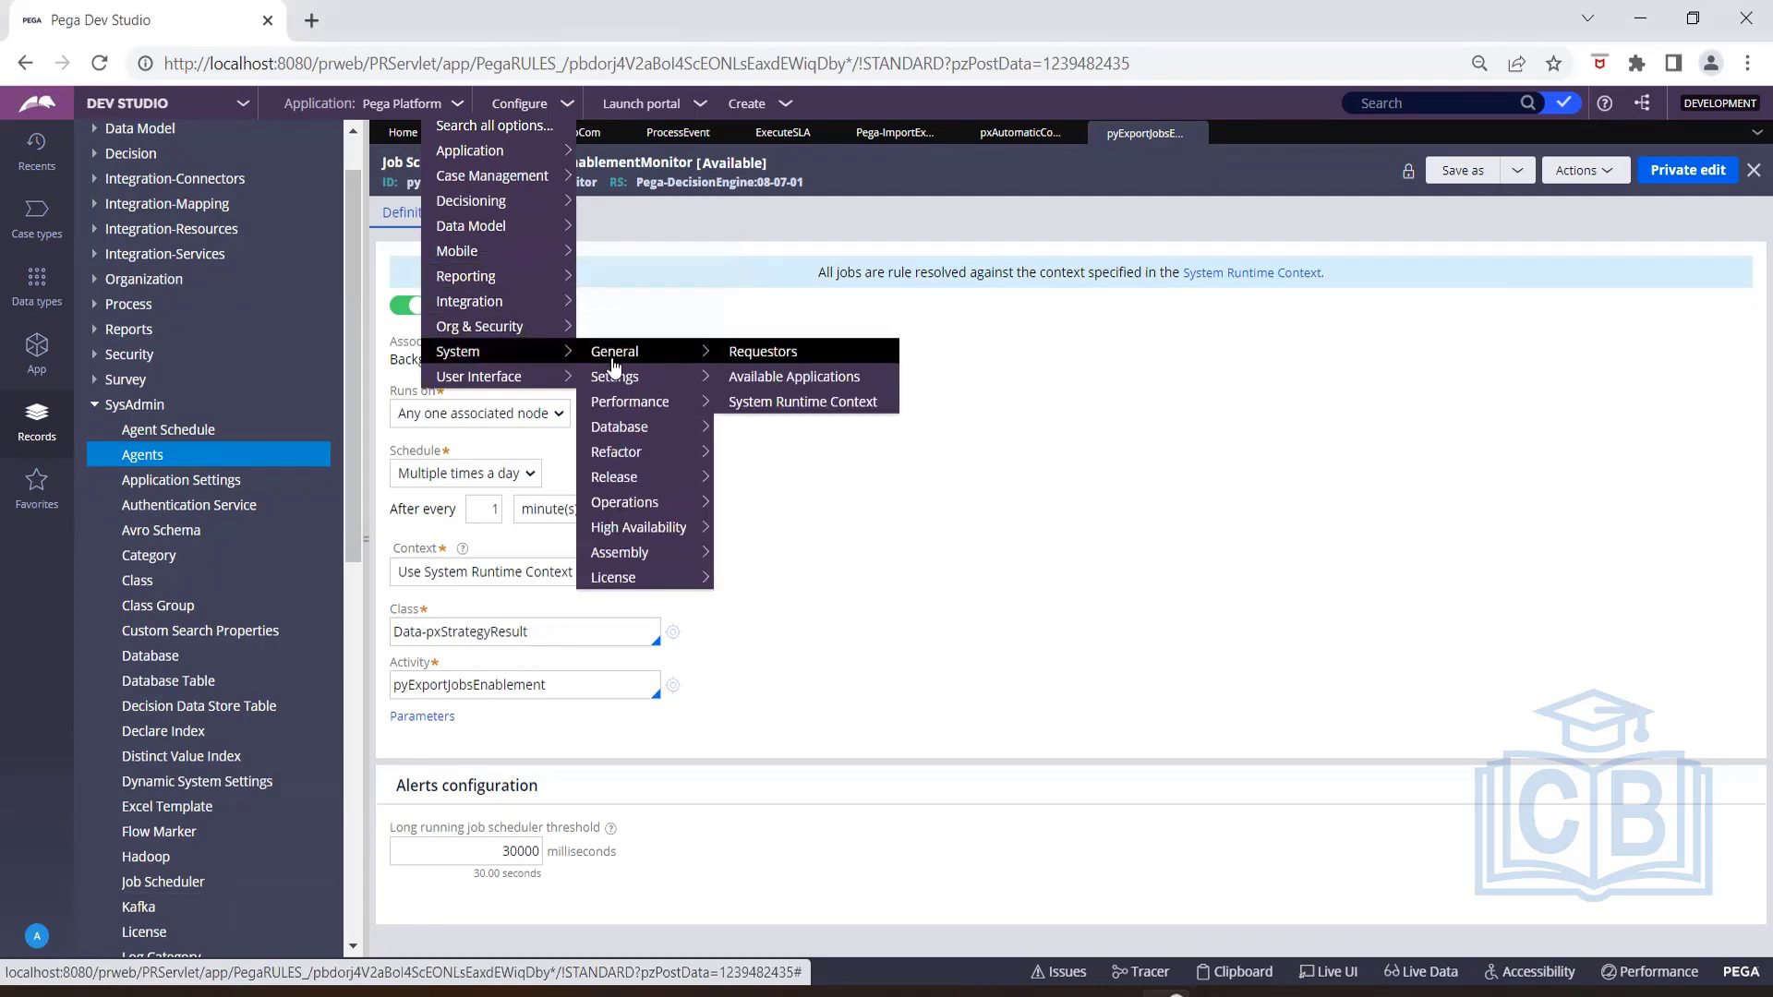
{"action": "mouse_move", "coordinate": [619, 404]}
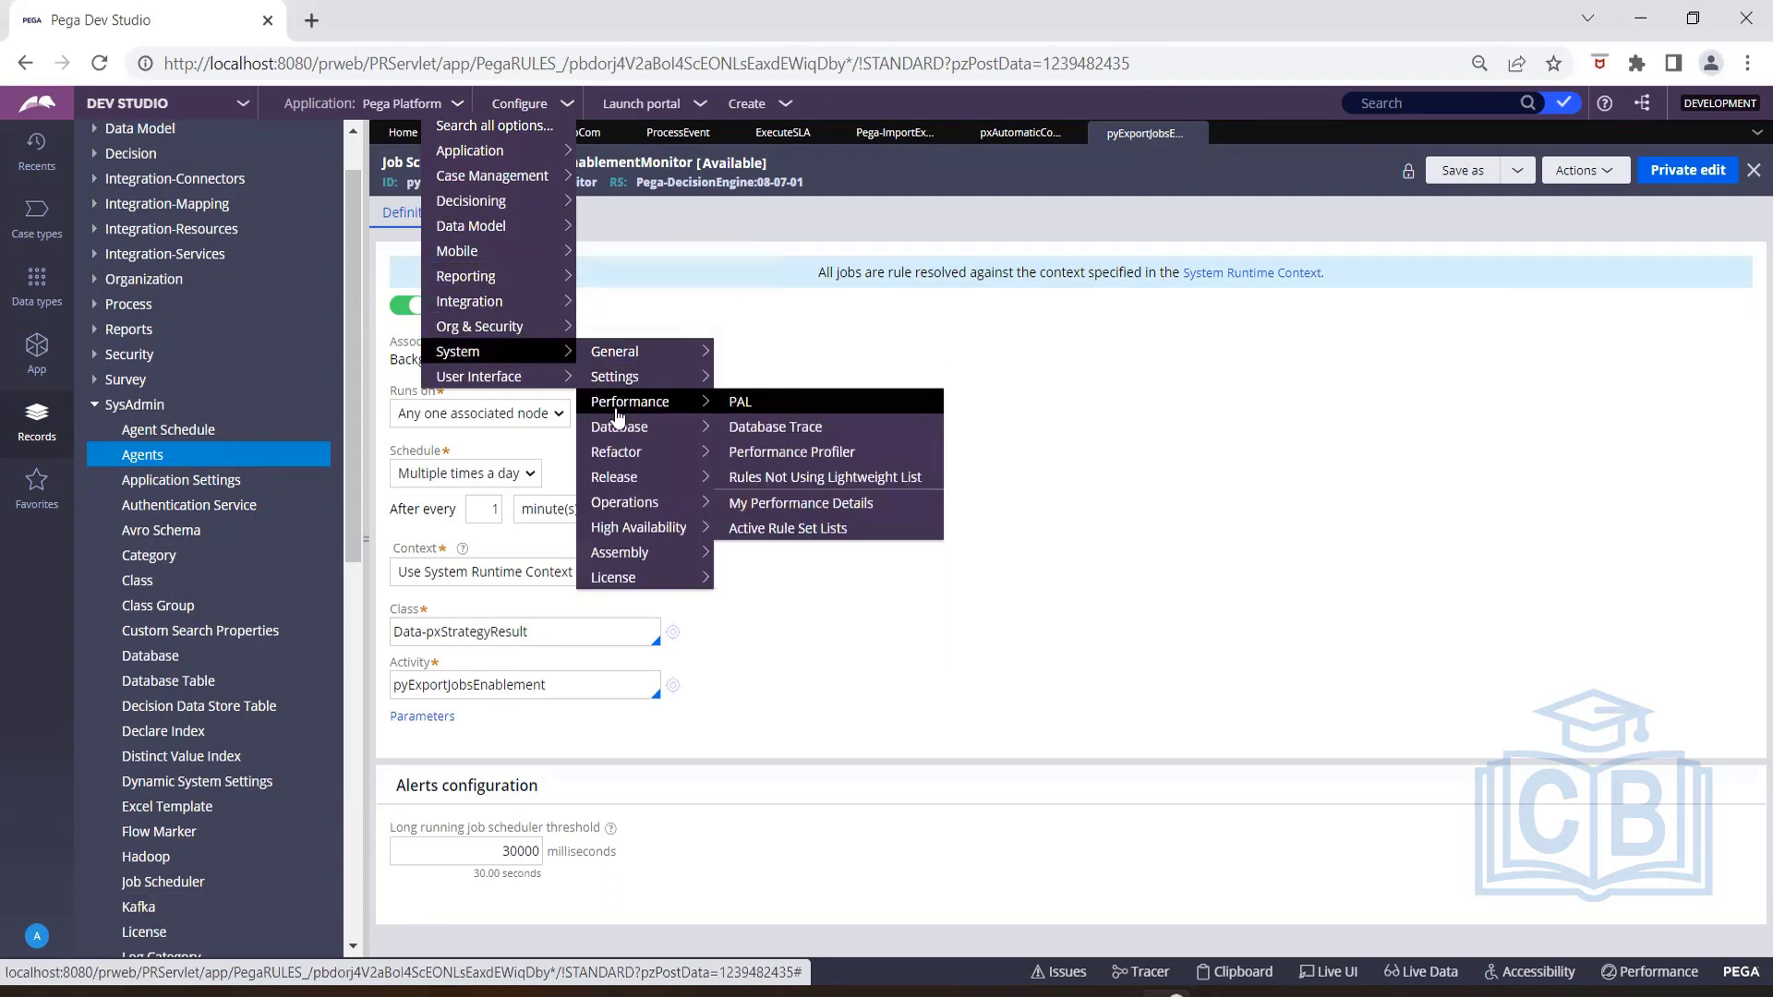
{"action": "mouse_move", "coordinate": [618, 461]}
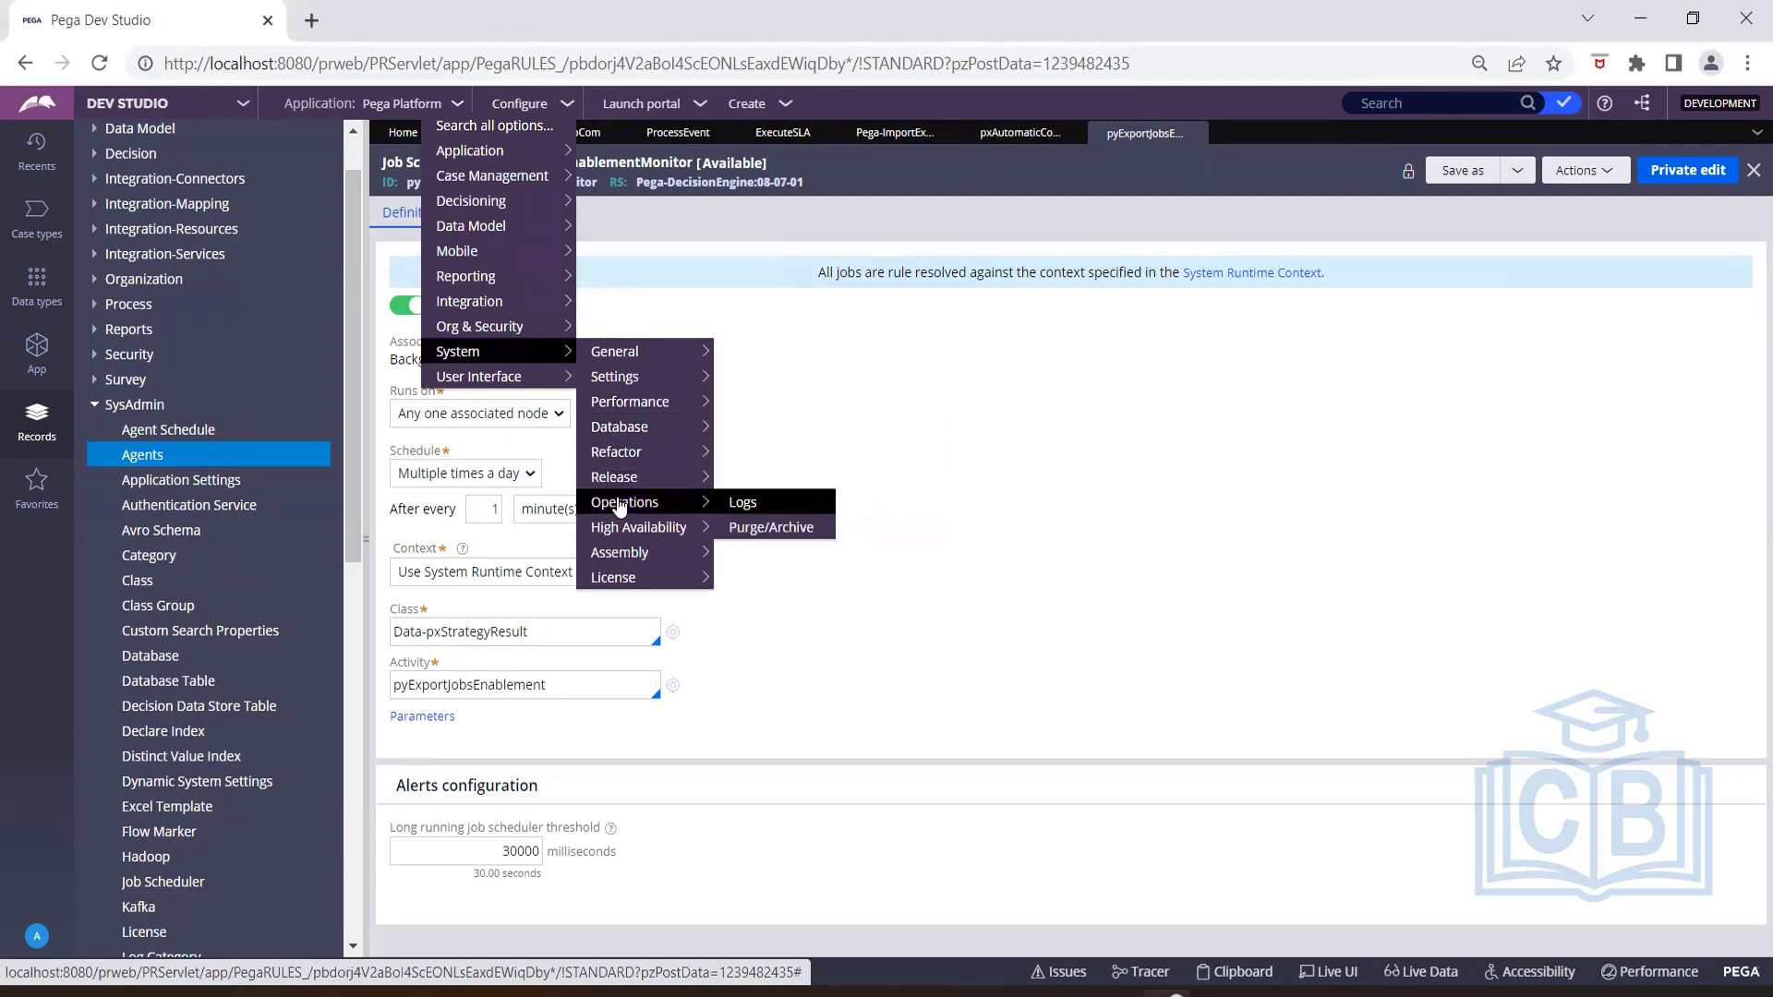
{"action": "mouse_move", "coordinate": [619, 528]}
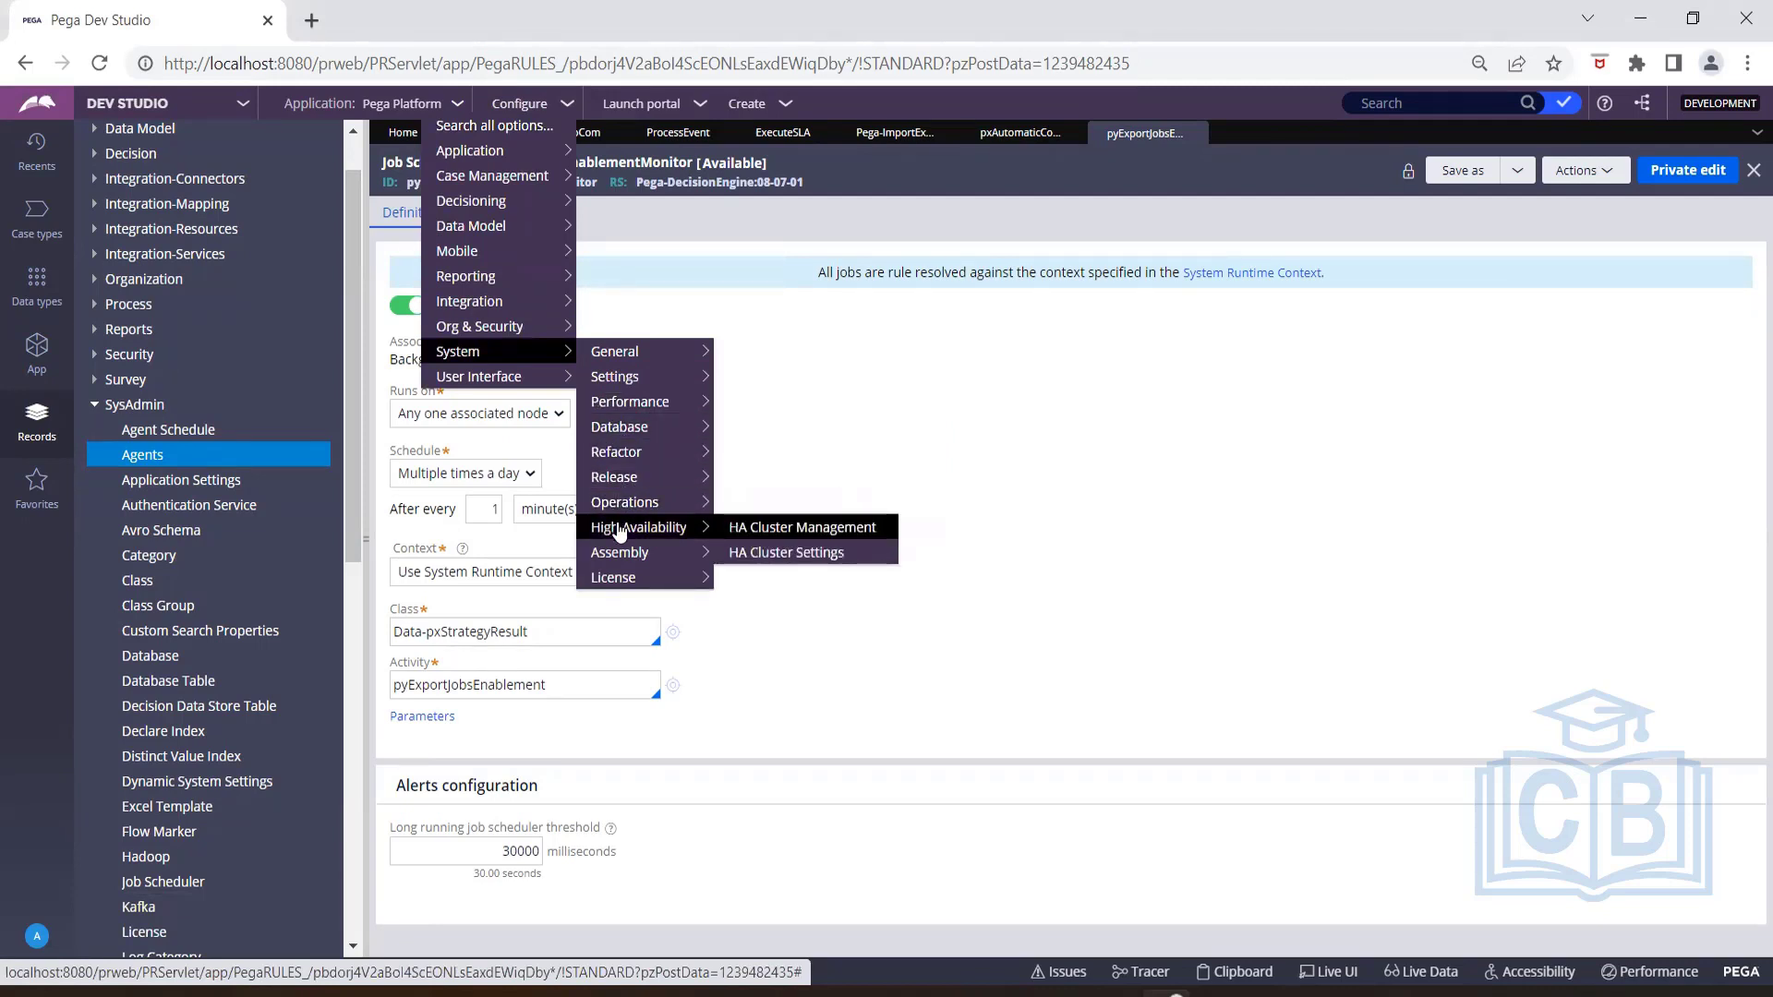
{"action": "mouse_move", "coordinate": [619, 579]}
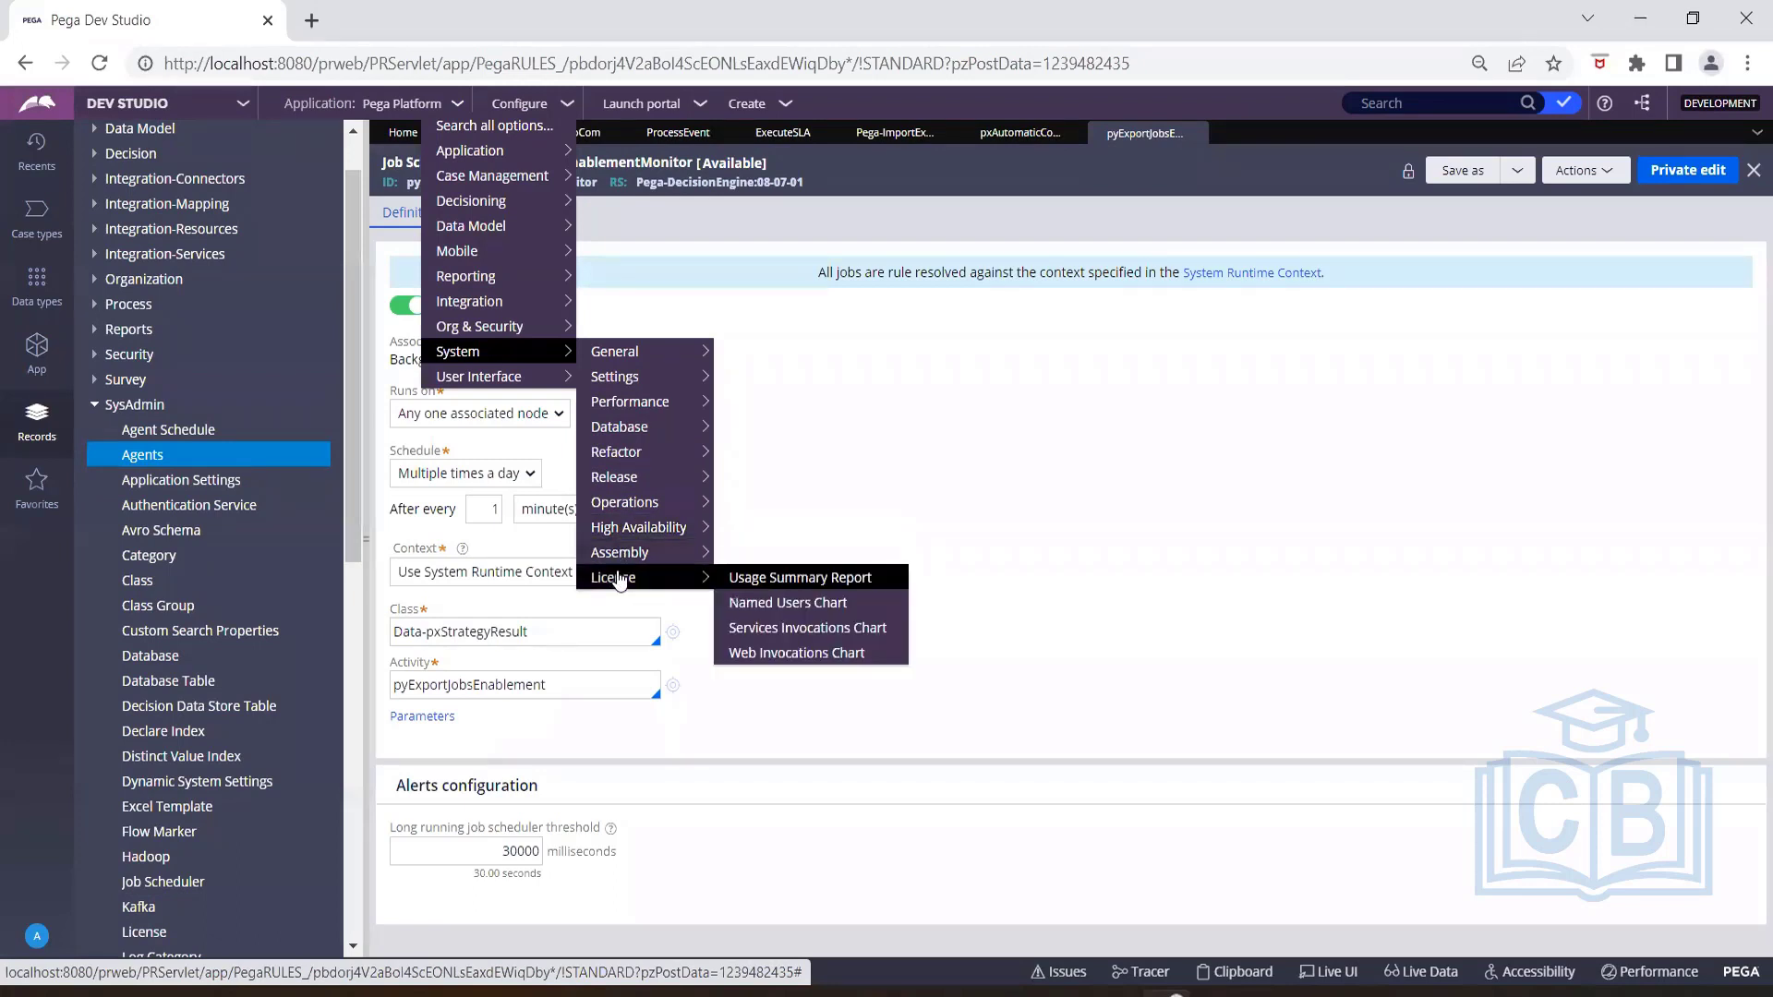
{"action": "mouse_move", "coordinate": [488, 164]}
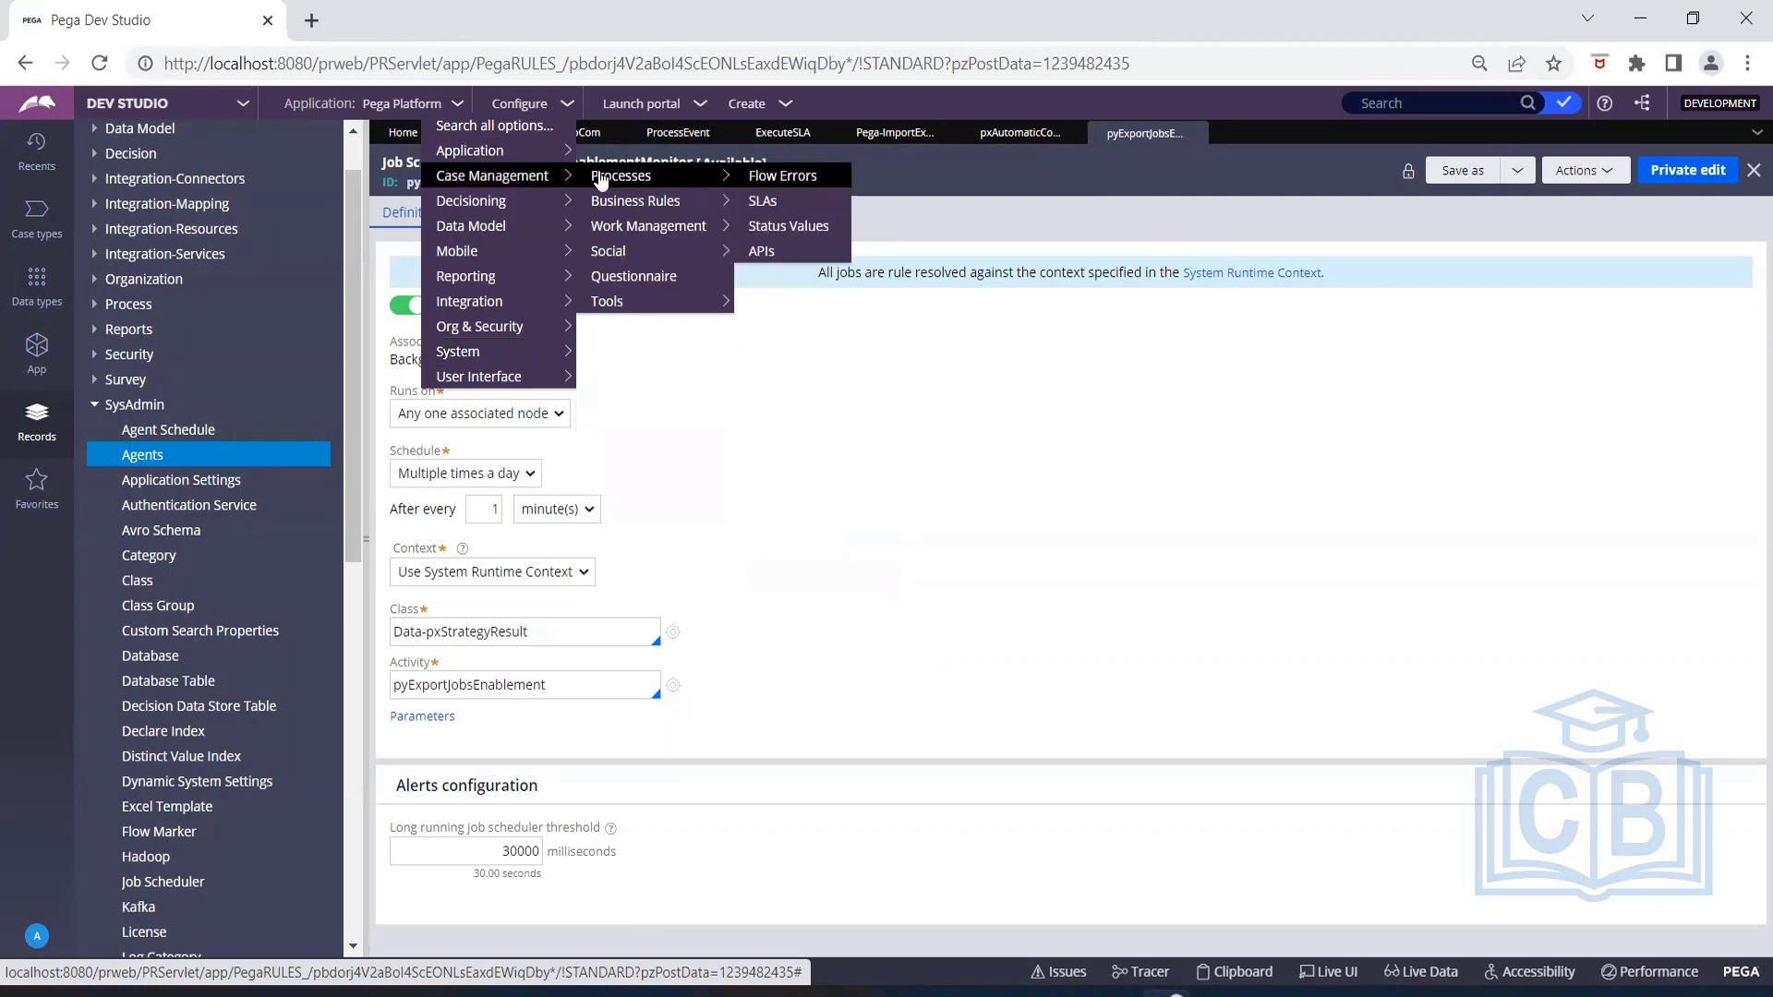
{"action": "mouse_move", "coordinate": [626, 304]}
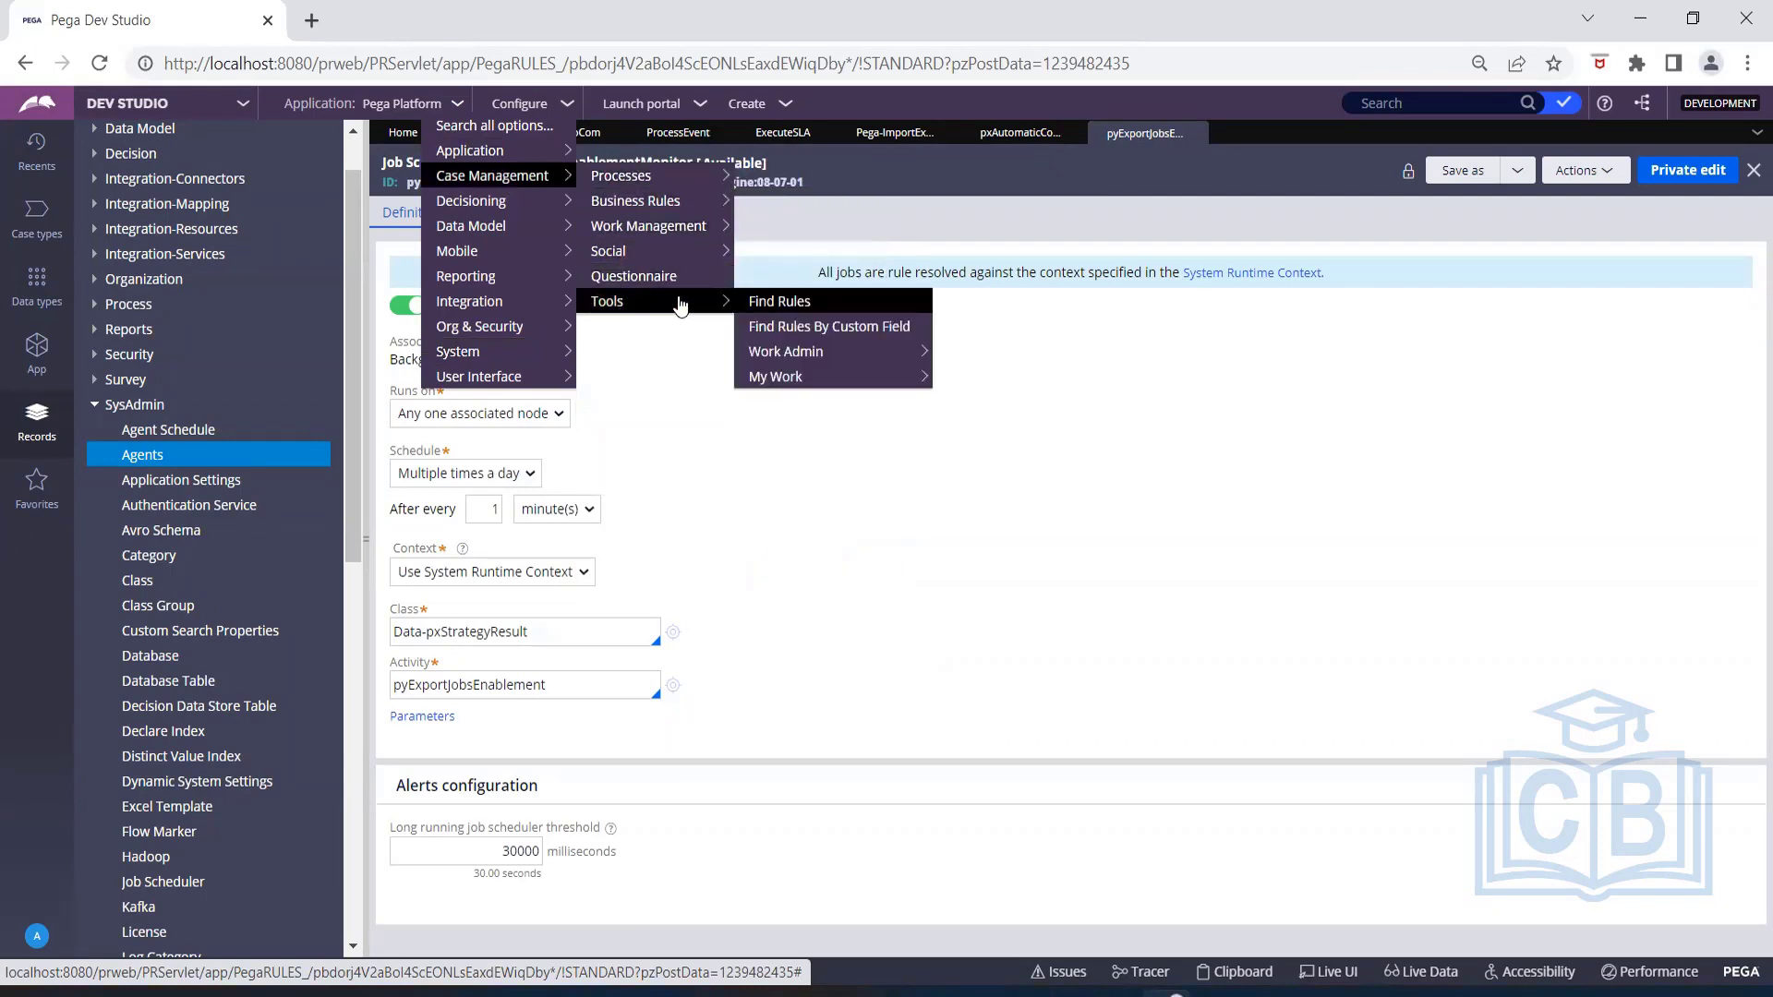
{"action": "mouse_move", "coordinate": [783, 352]}
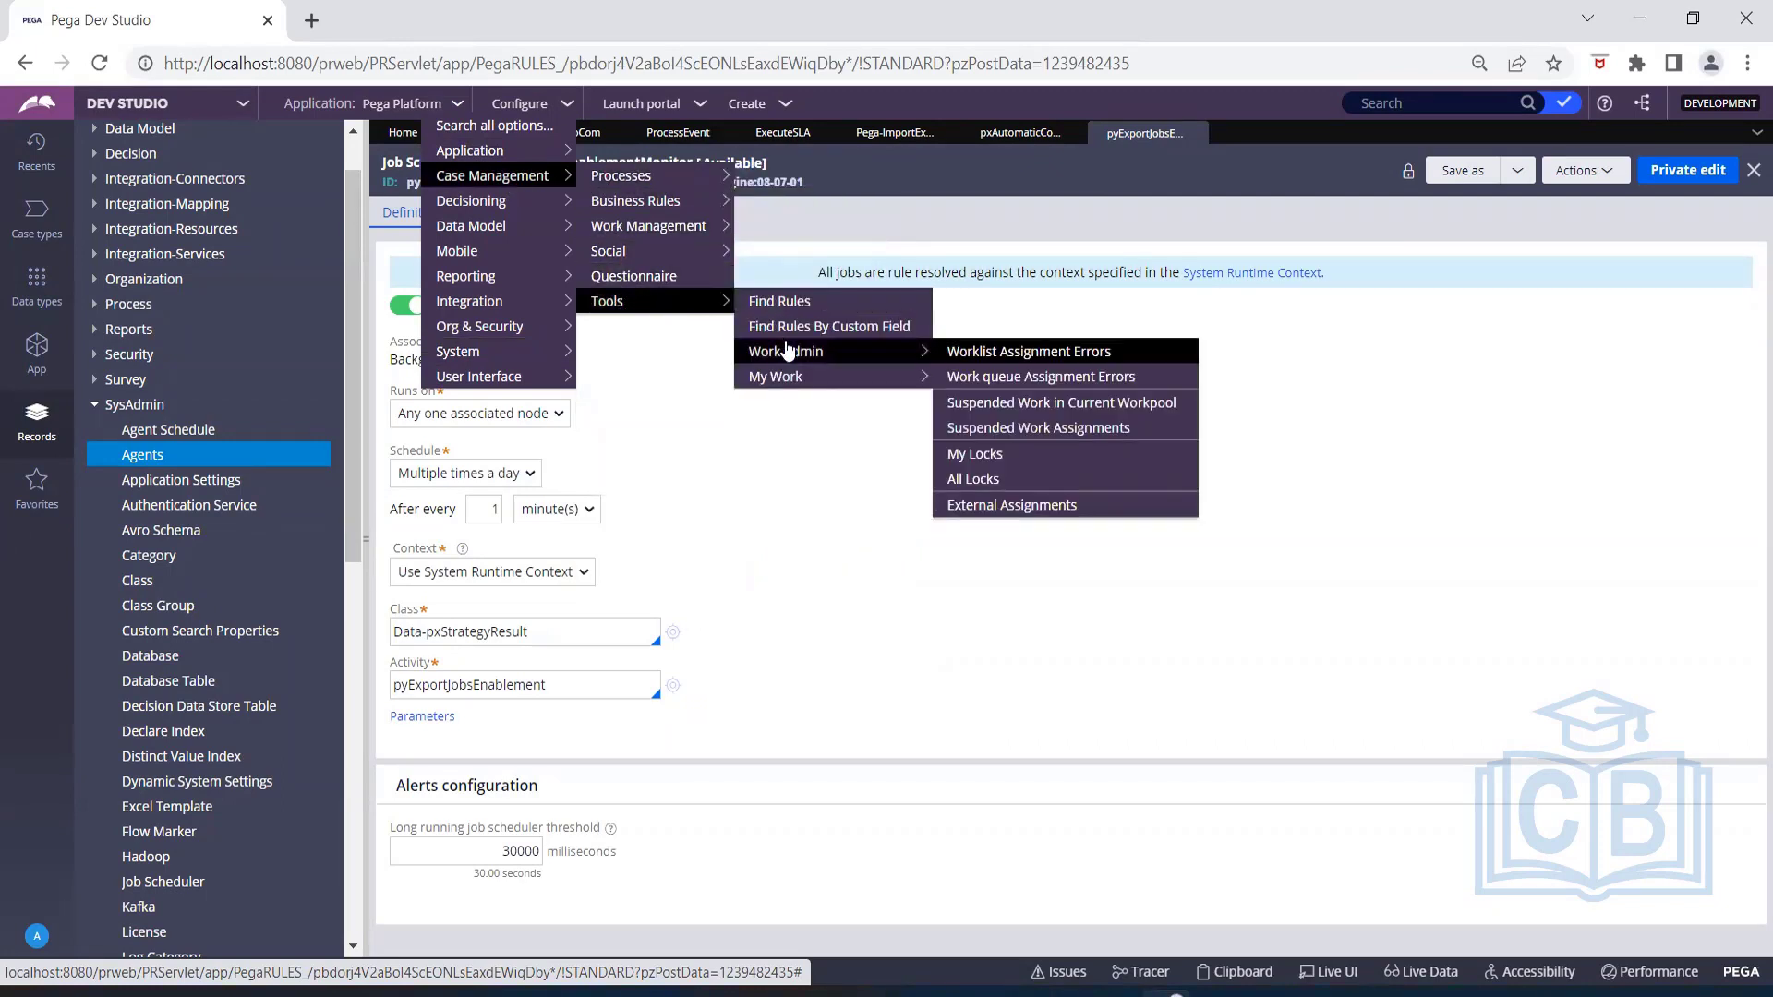
{"action": "left_click", "coordinate": [1009, 379]}
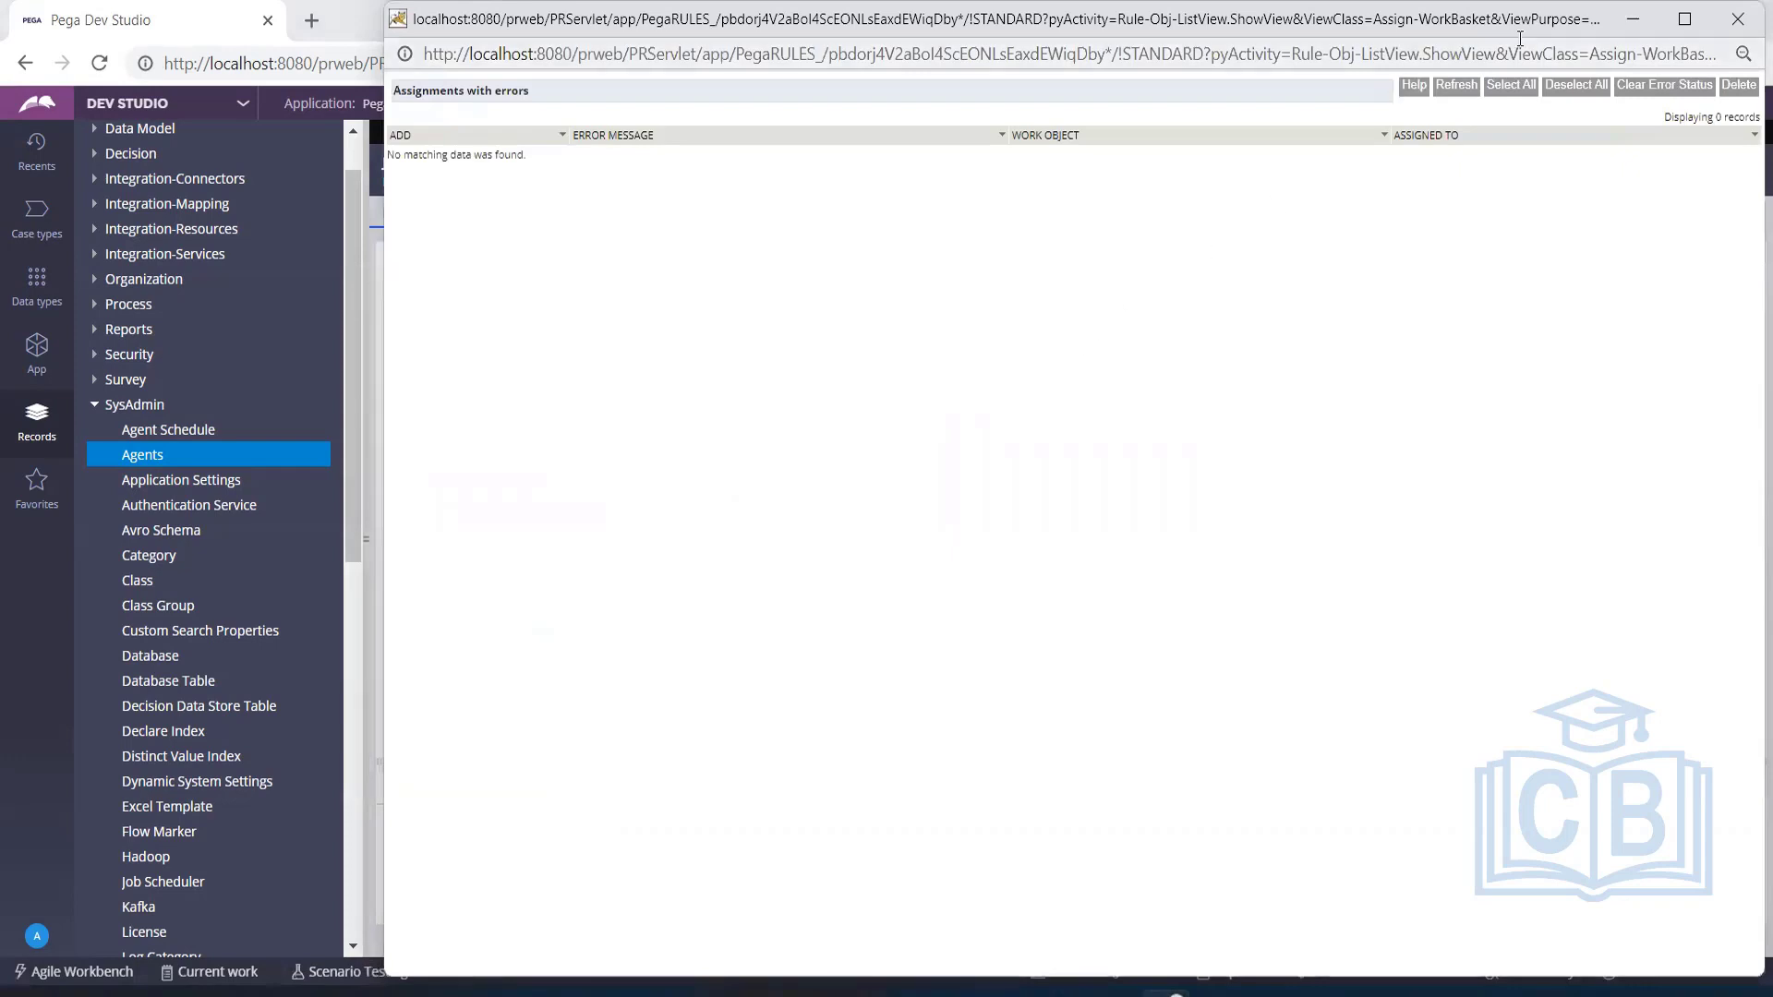
{"action": "left_click", "coordinate": [1737, 18]}
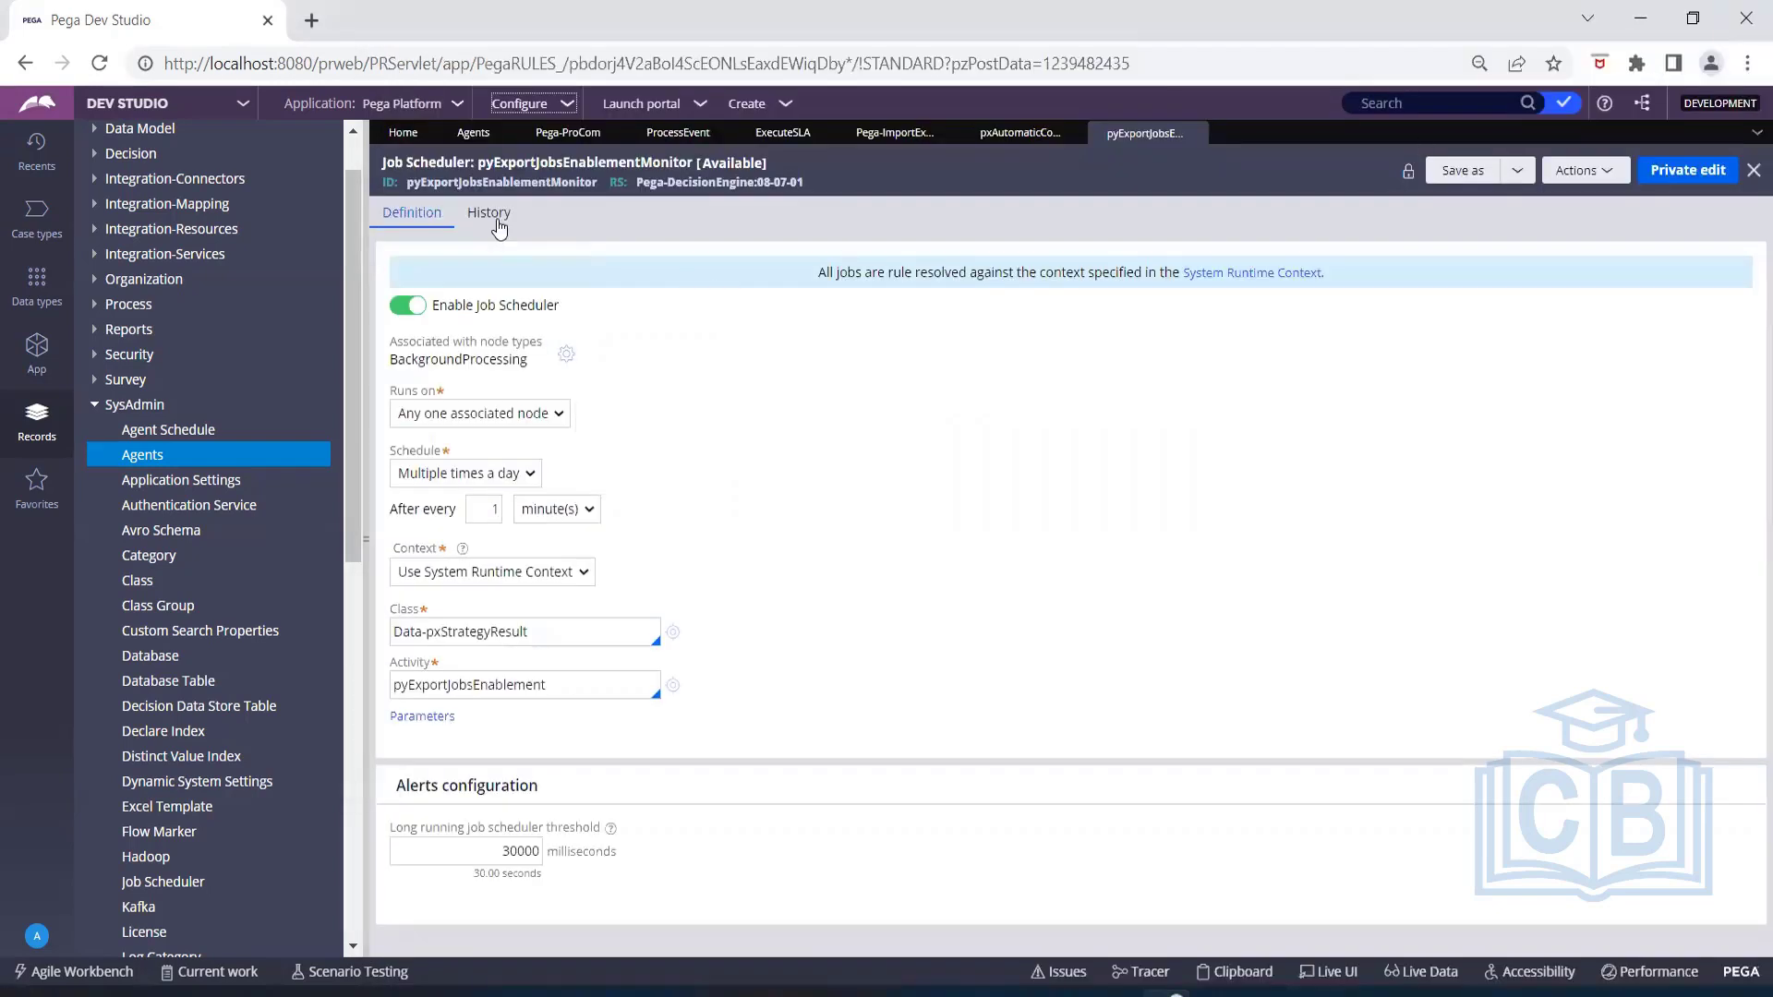
Switch to Admin Studio and open the Agent queues resource.
{"action": "left_click", "coordinate": [182, 109]}
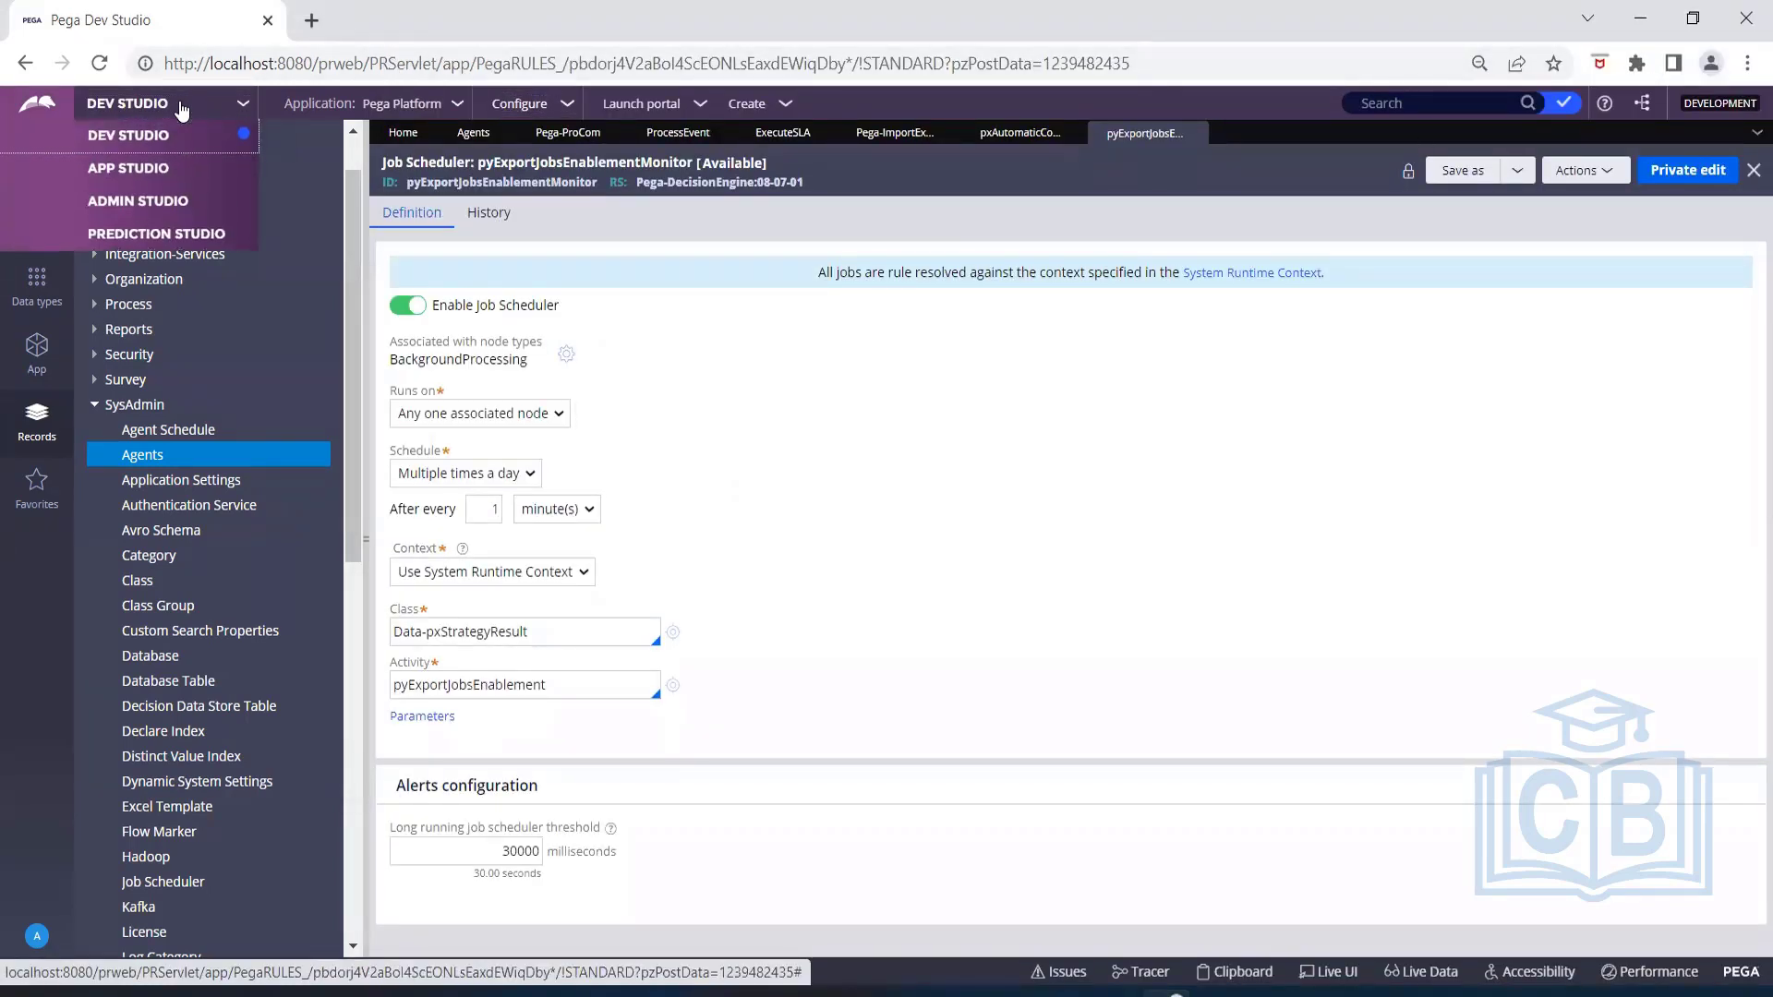
{"action": "left_click", "coordinate": [161, 201]}
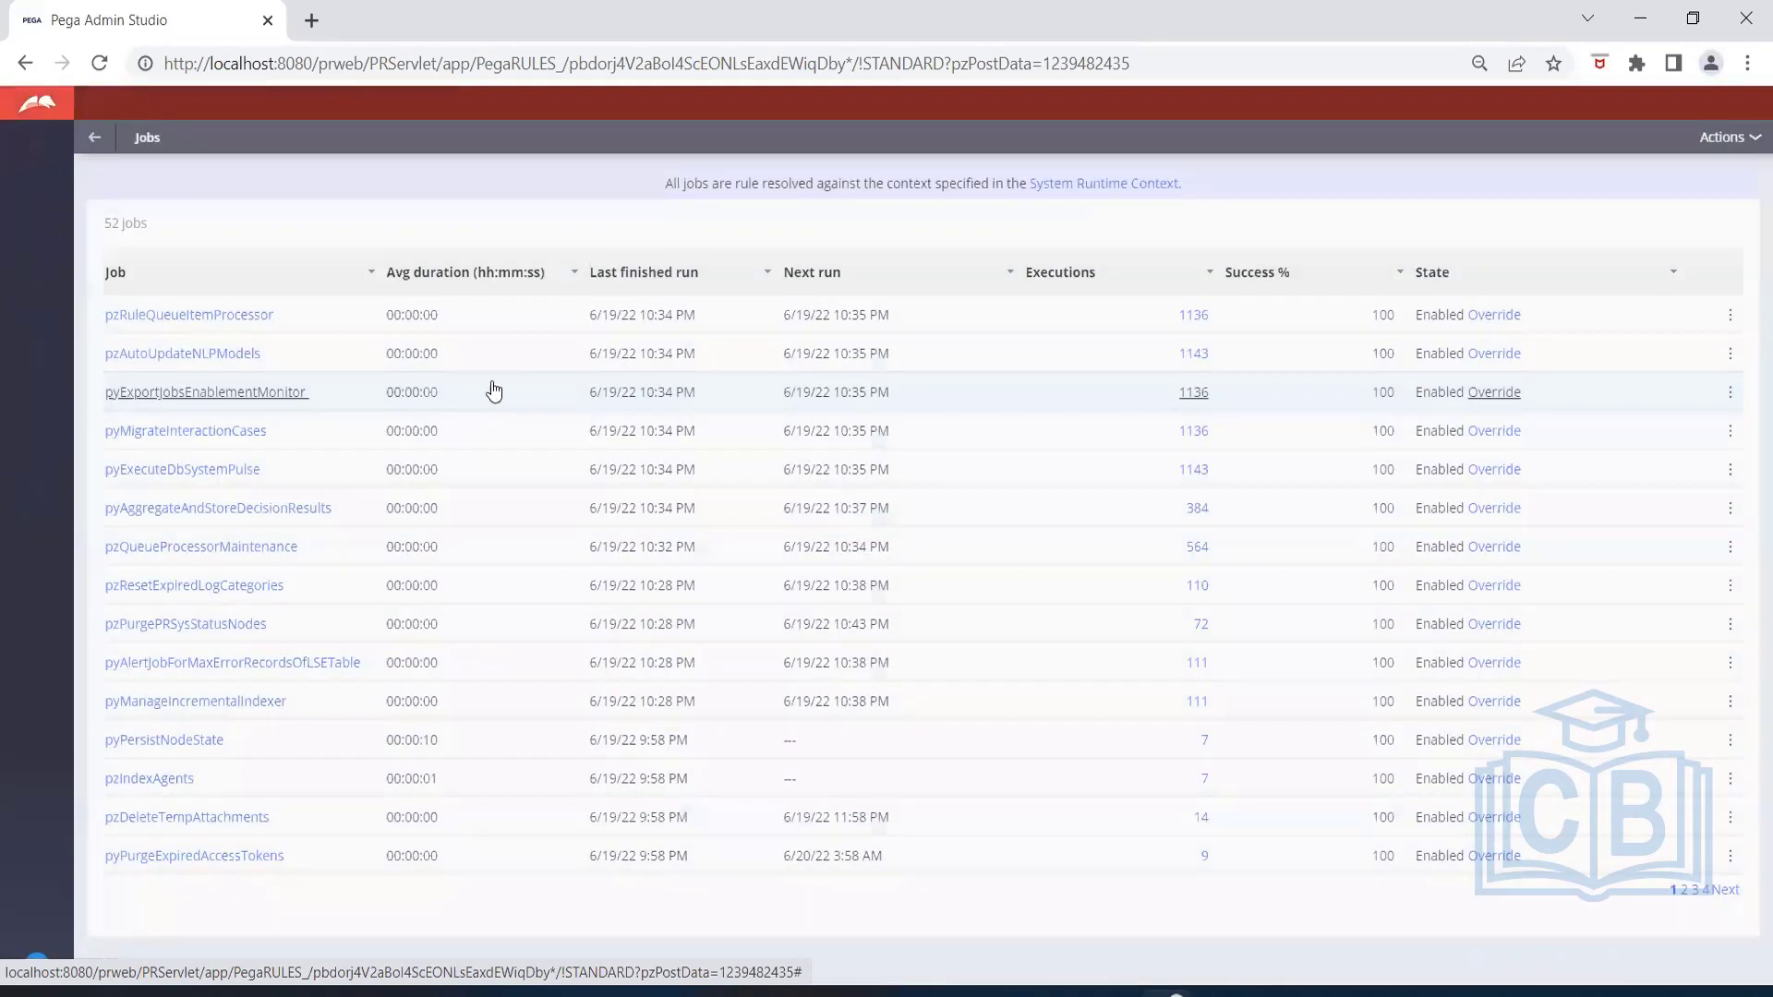
{"action": "left_click", "coordinate": [498, 385]}
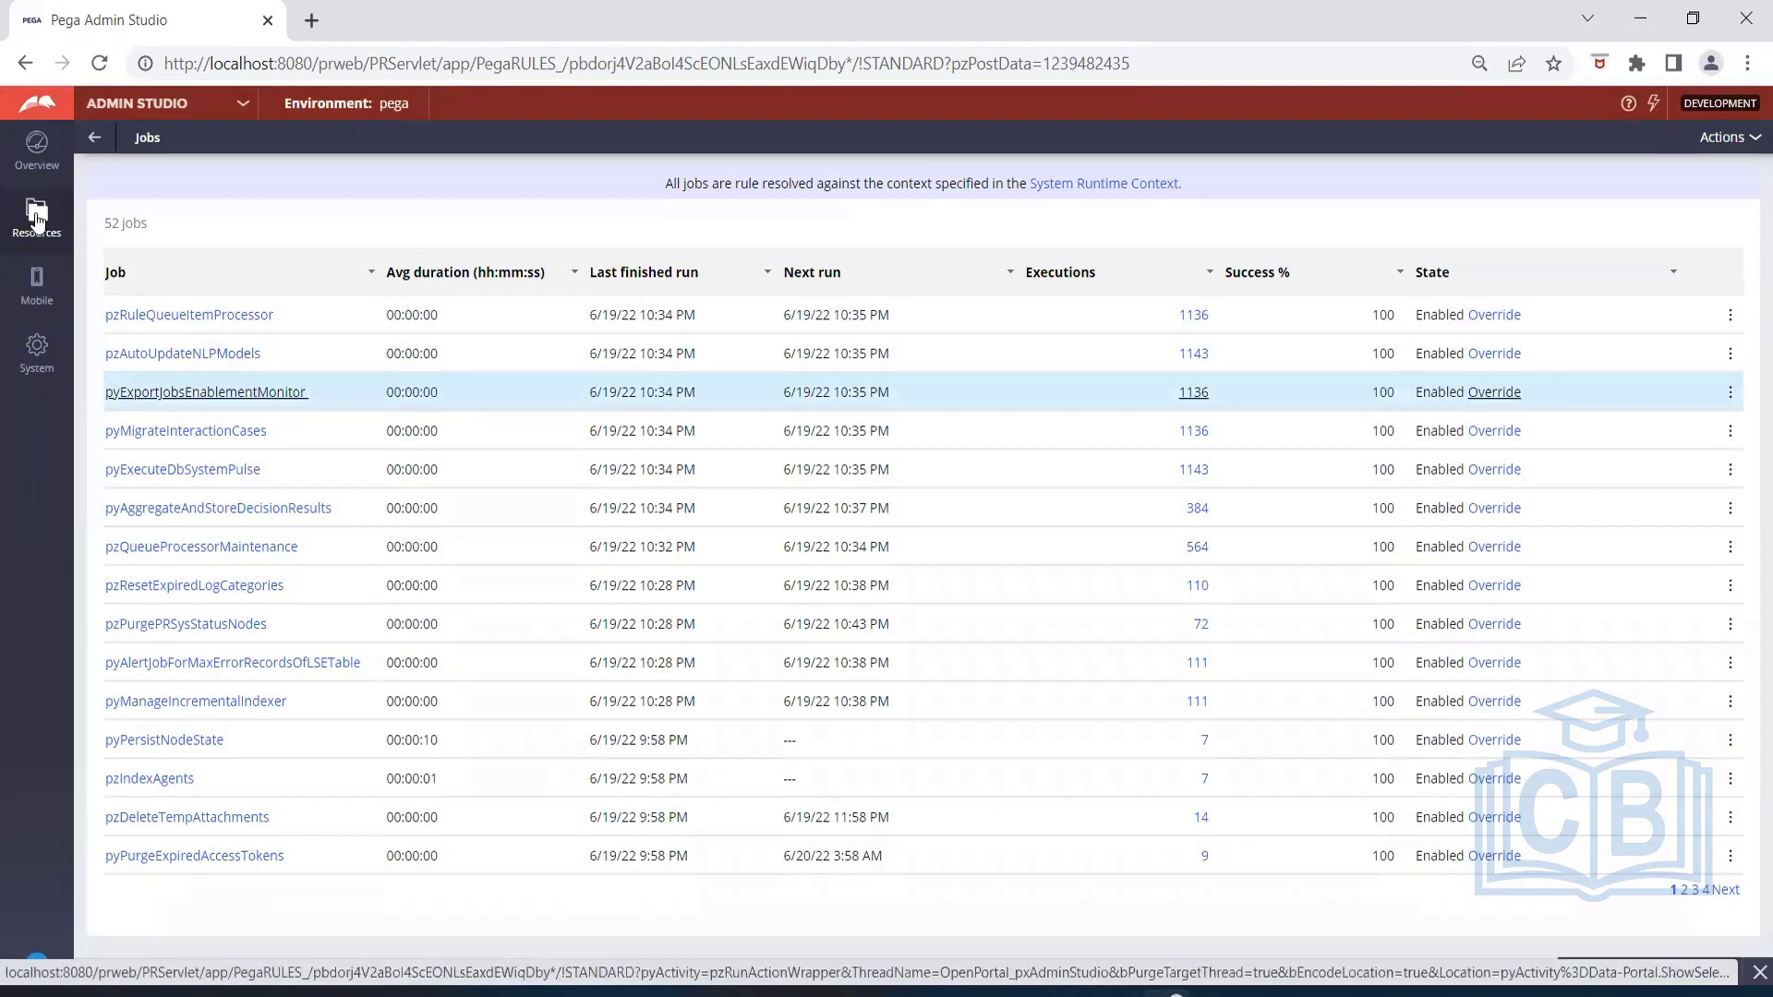
{"action": "left_click", "coordinate": [35, 218]}
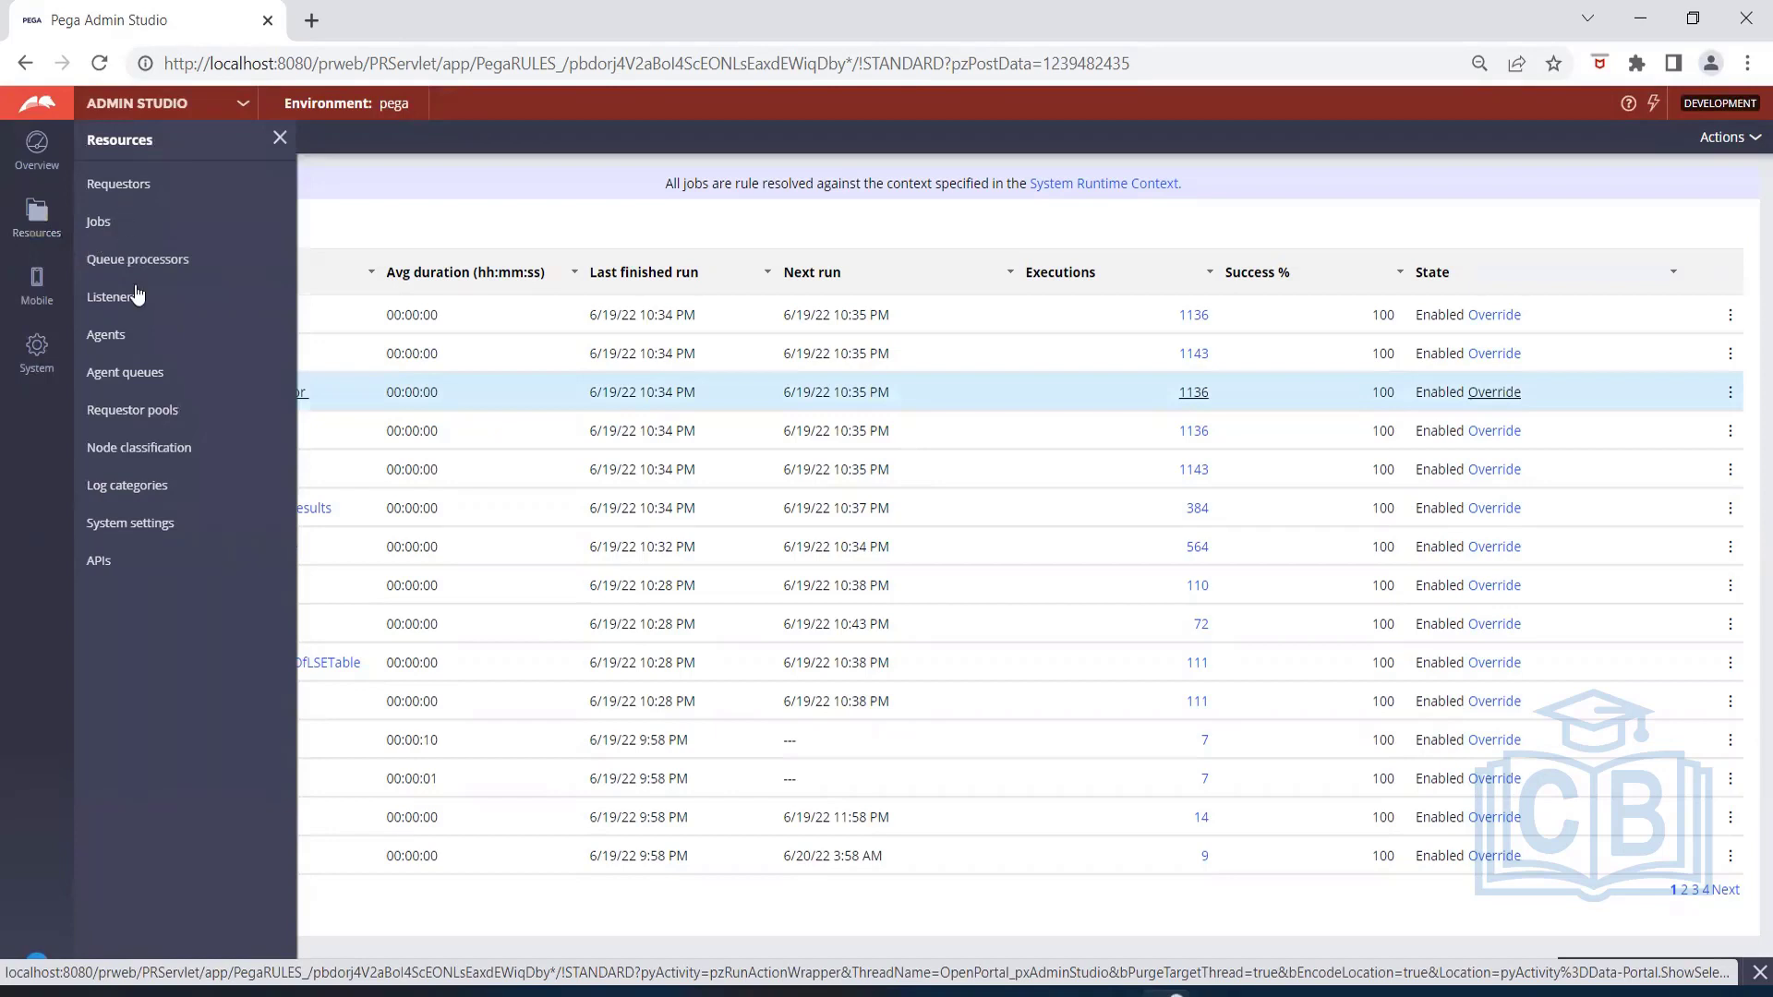
{"action": "left_click", "coordinate": [138, 376]}
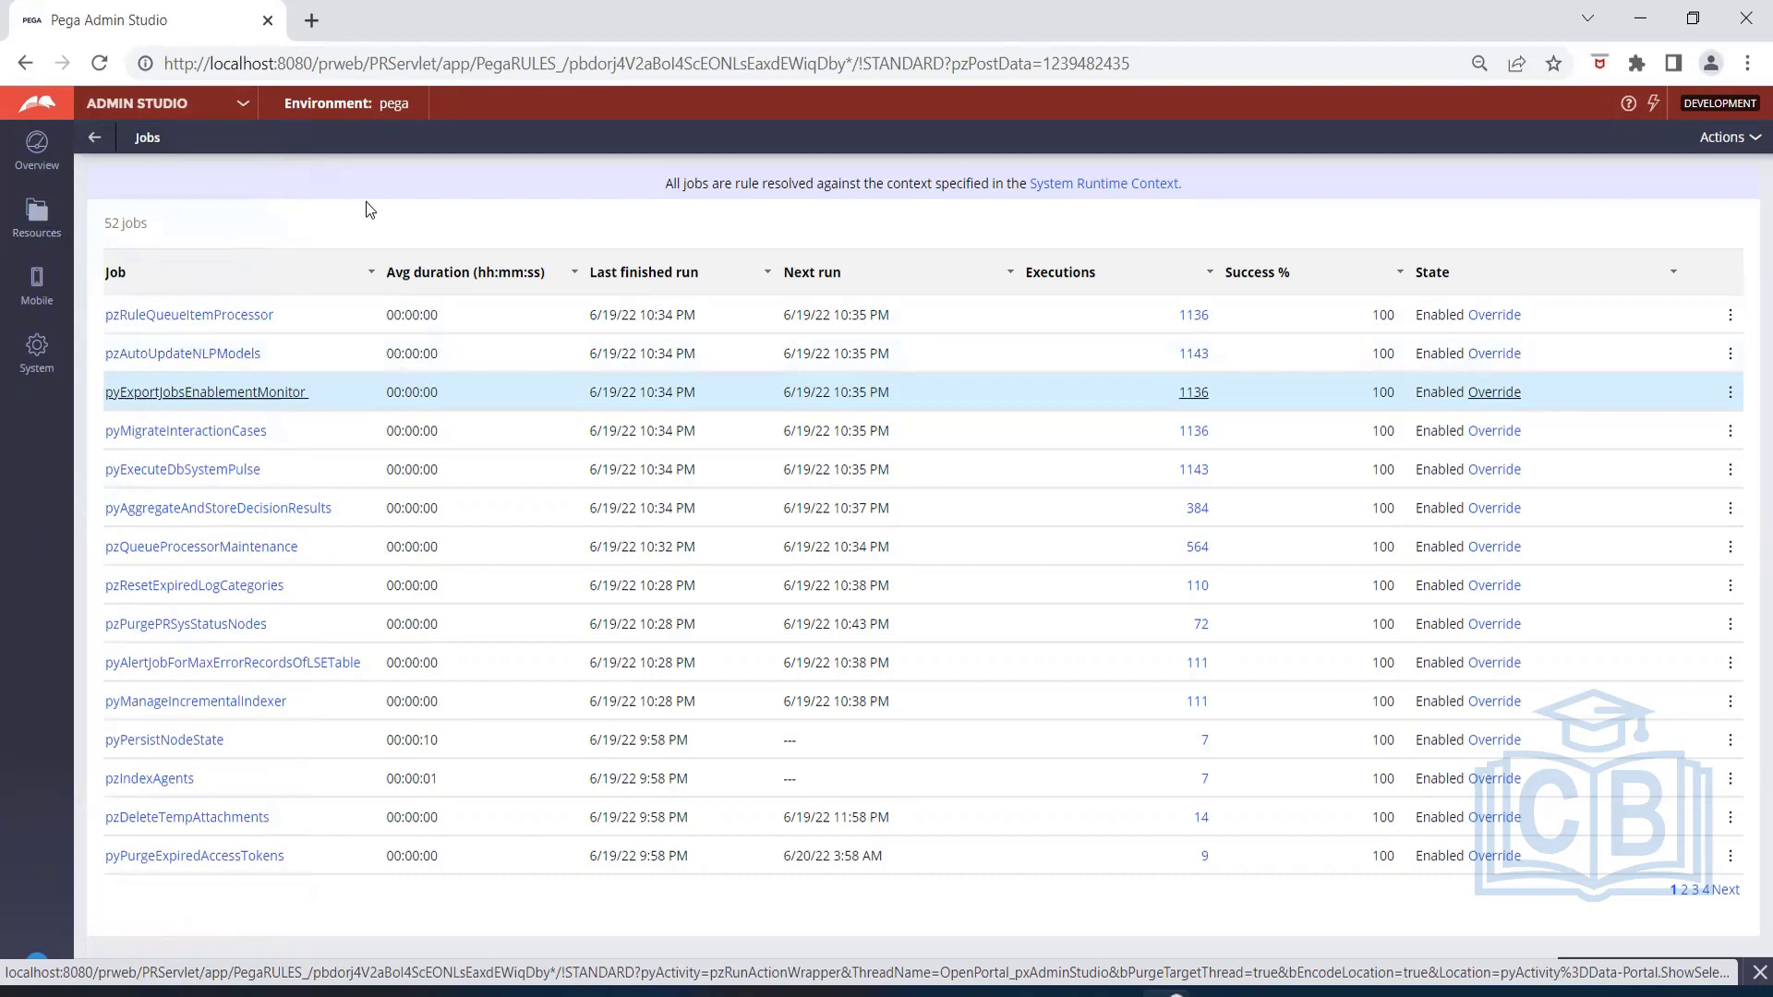
Show the agent queues that are in the Broken state.
{"action": "left_click", "coordinate": [37, 219]}
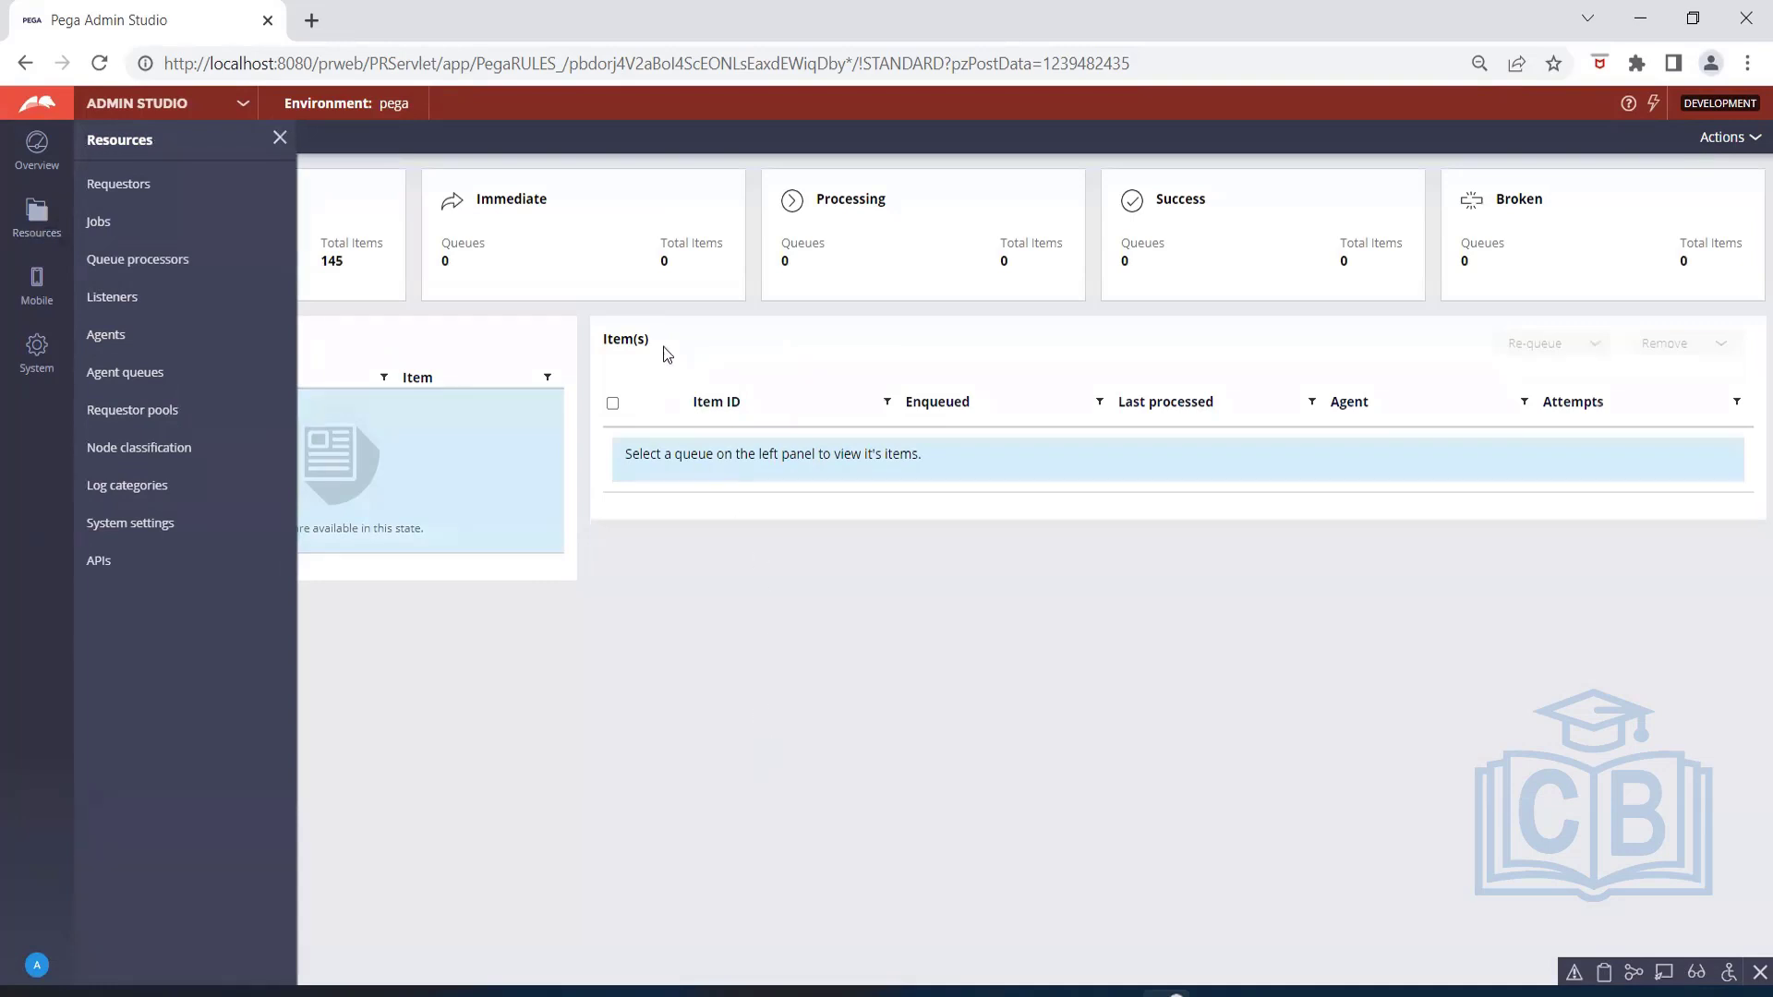
{"action": "left_click", "coordinate": [279, 138]}
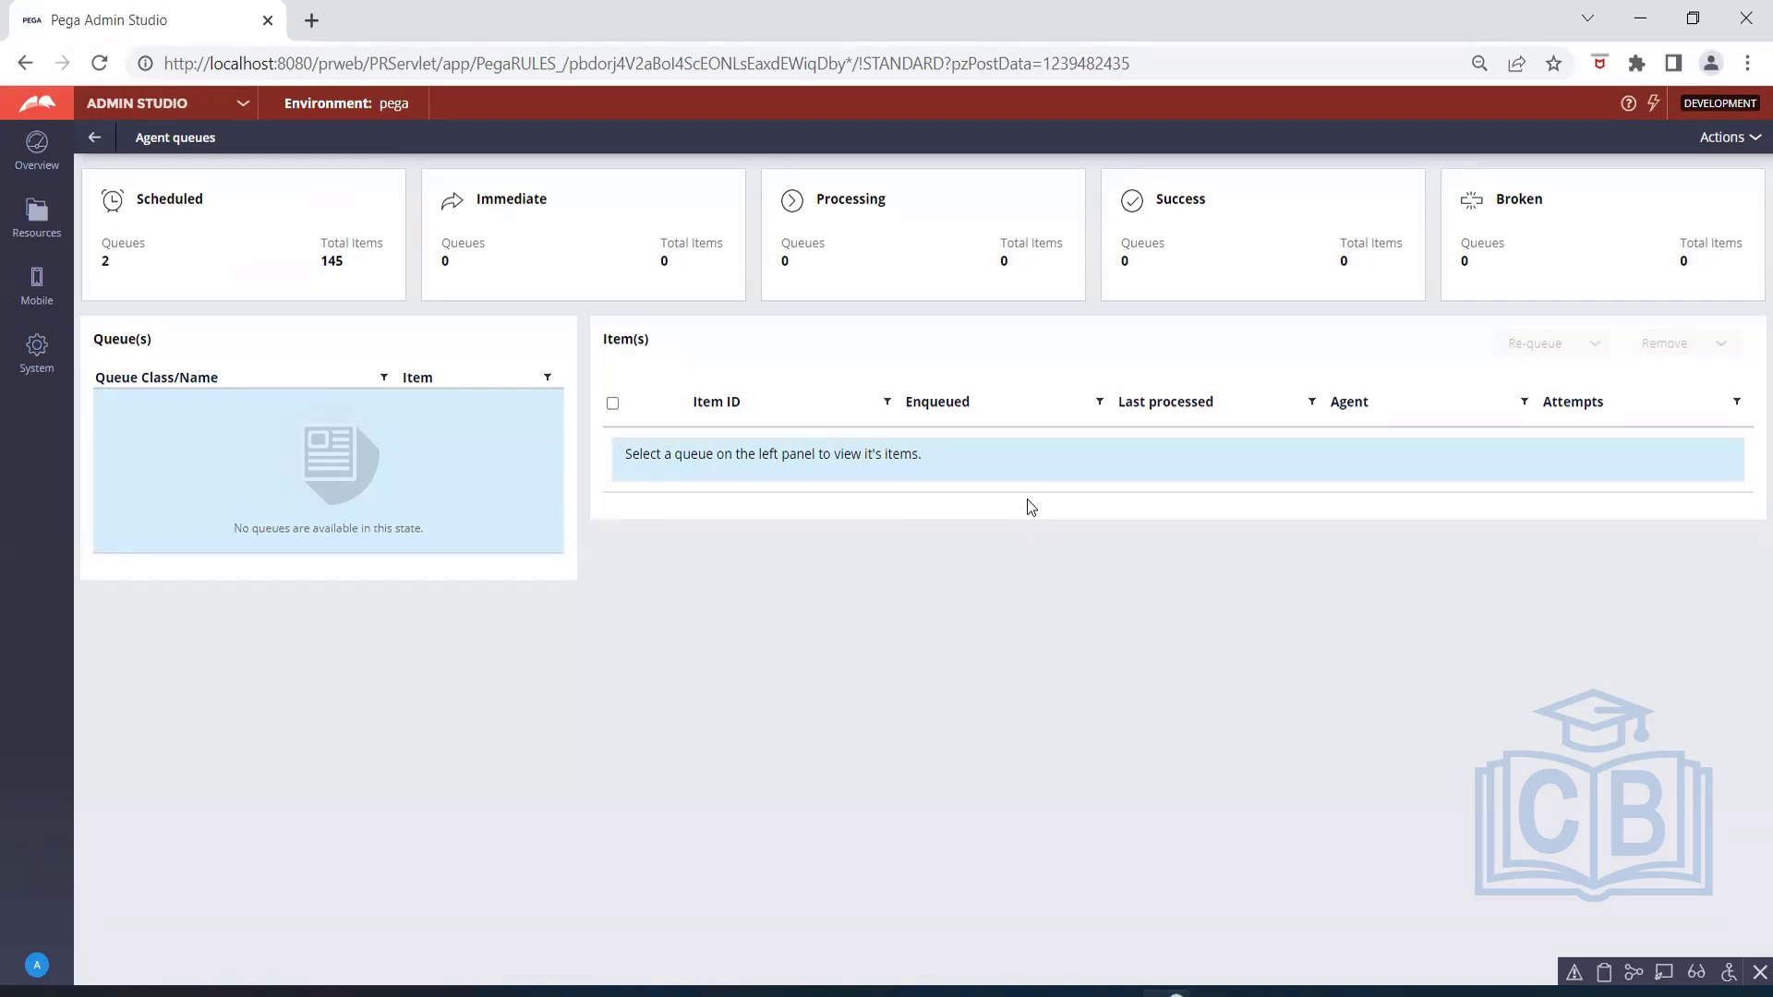
{"action": "left_click", "coordinate": [1491, 257]}
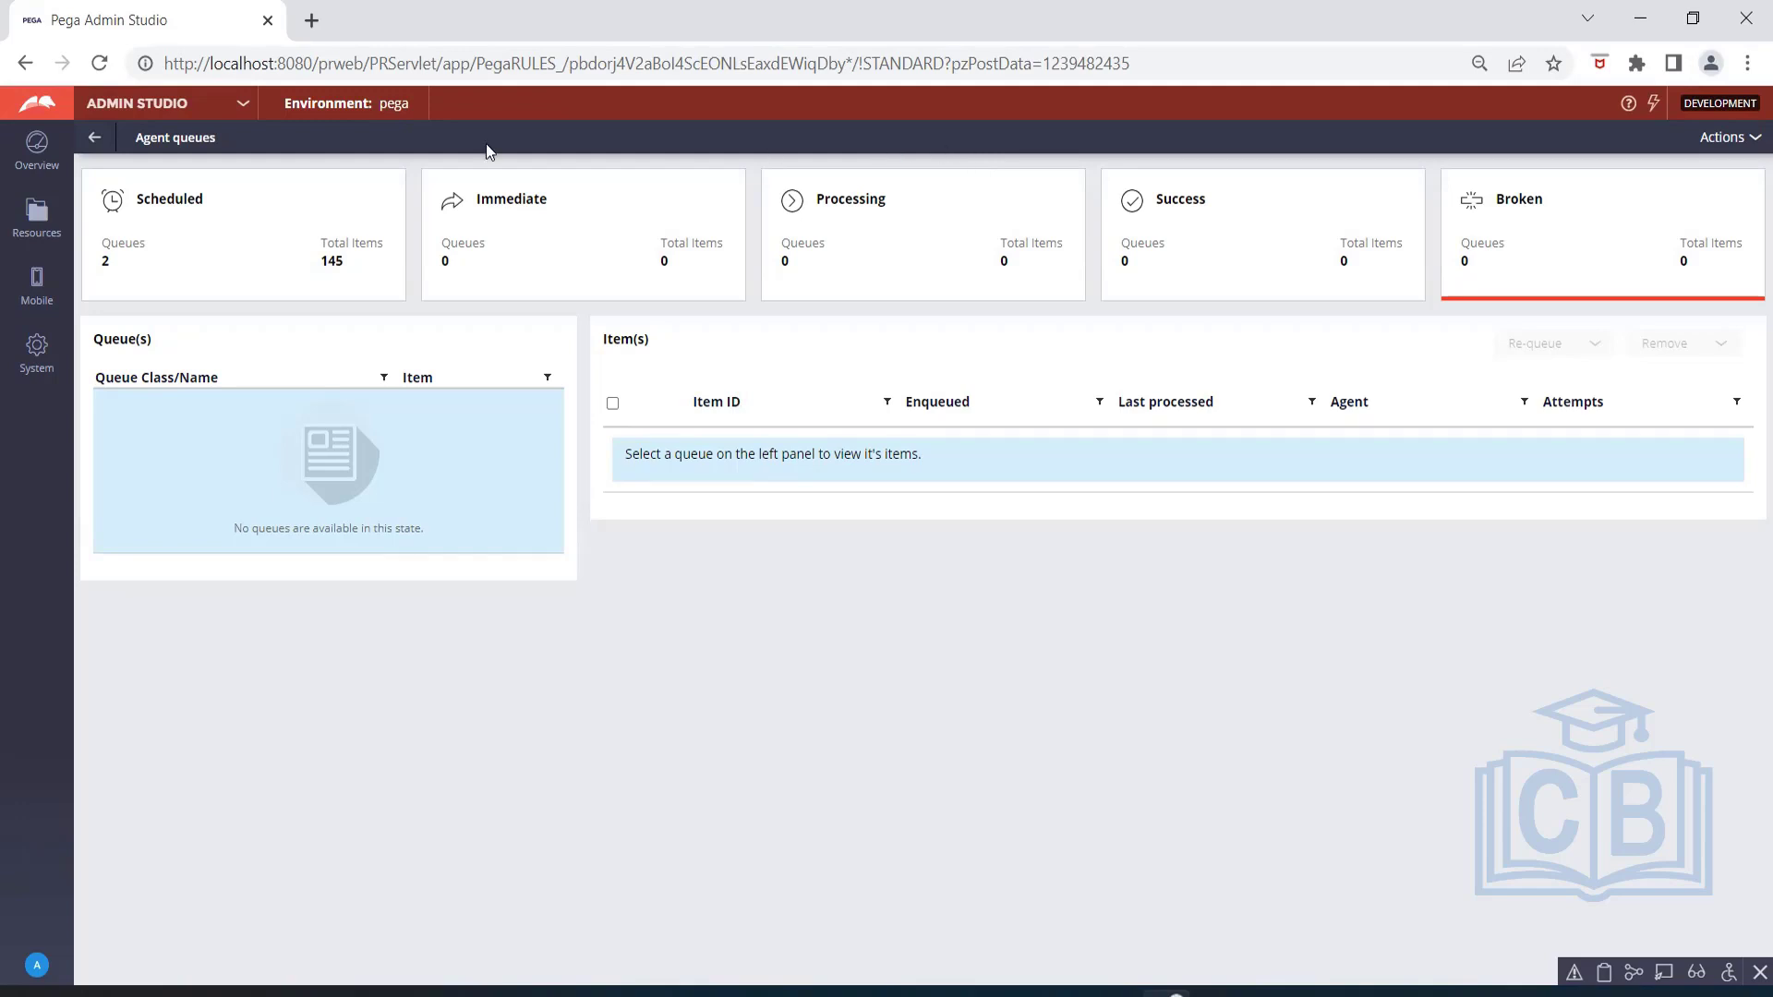
Switch back to Dev Studio and open the pySendEmail rule from the SysAdmin Queue Processor instances.
{"action": "left_click", "coordinate": [118, 108]}
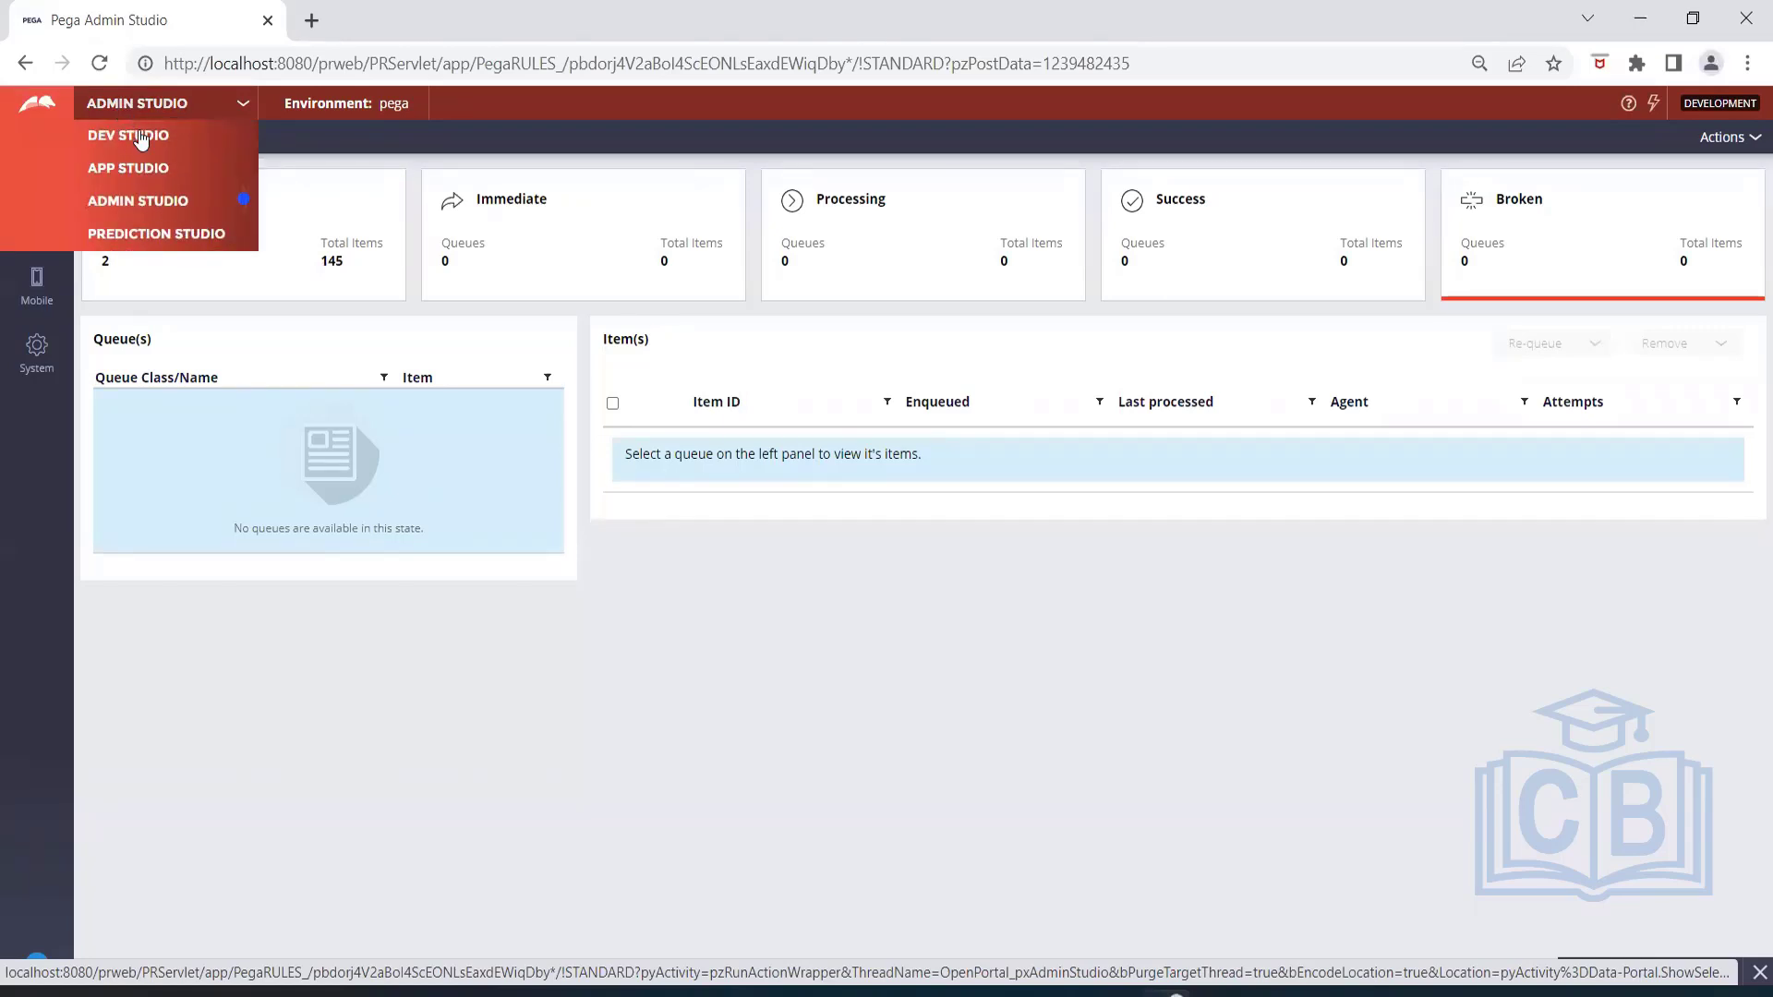
{"action": "left_click", "coordinate": [140, 136]}
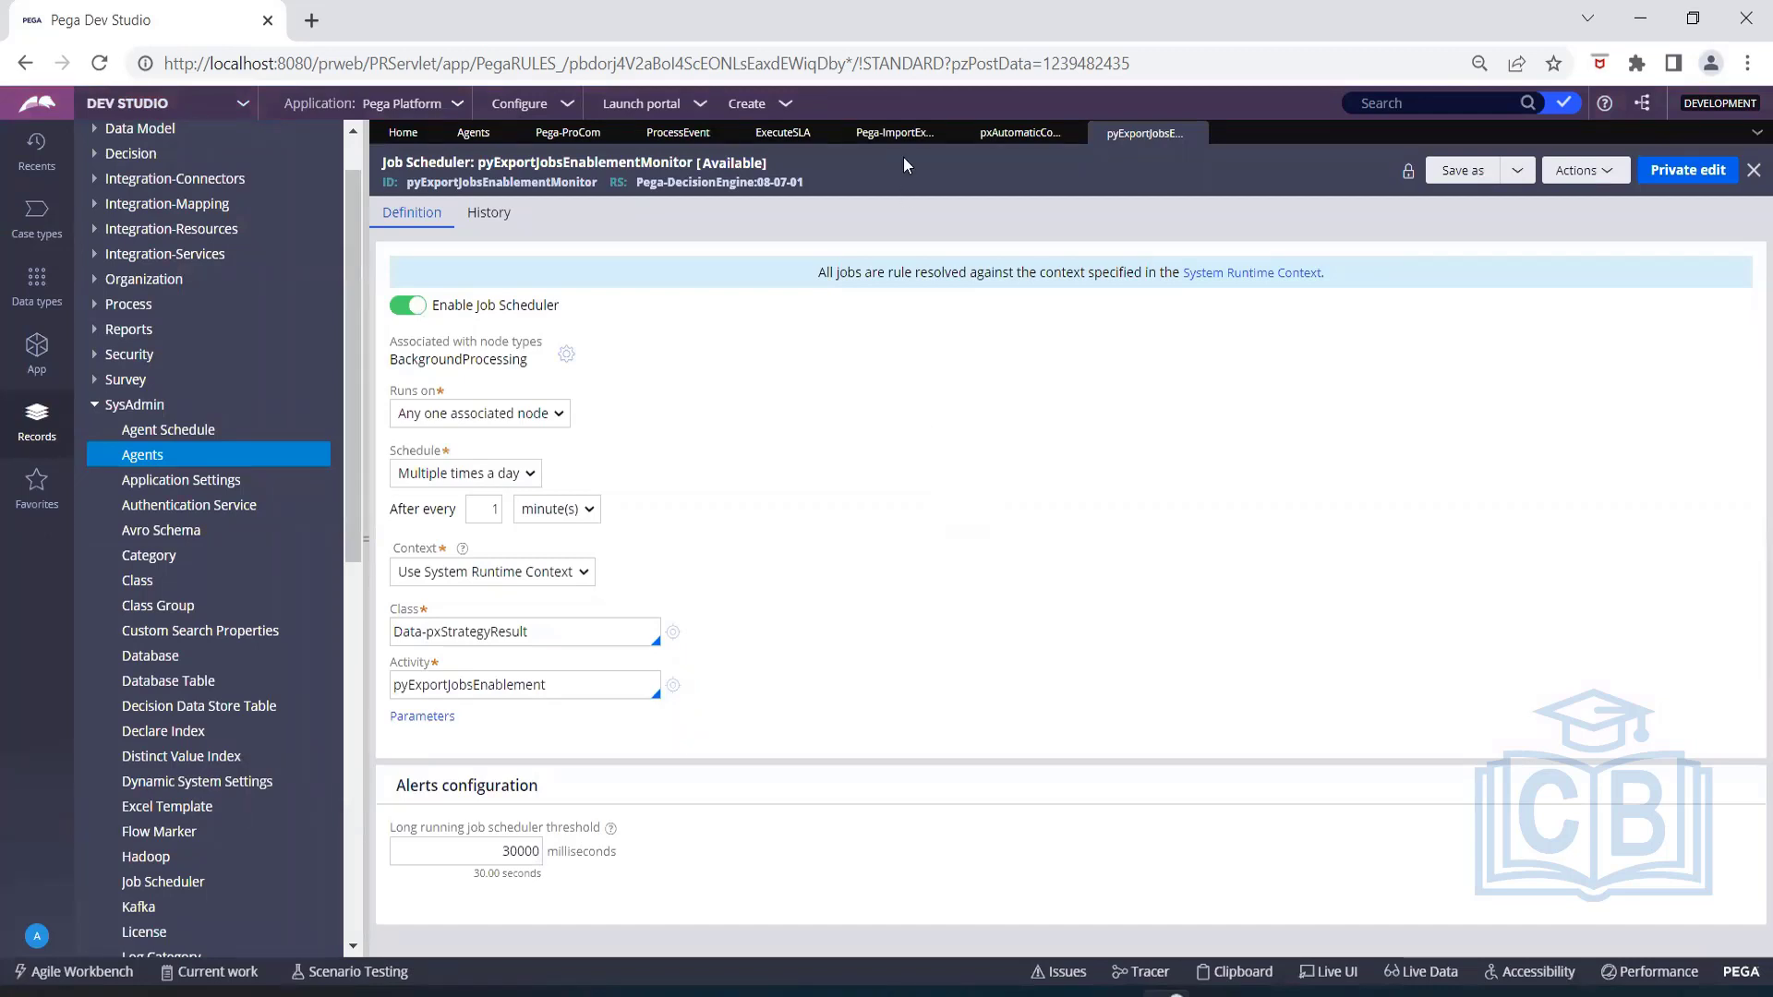
{"action": "left_click", "coordinate": [886, 52]}
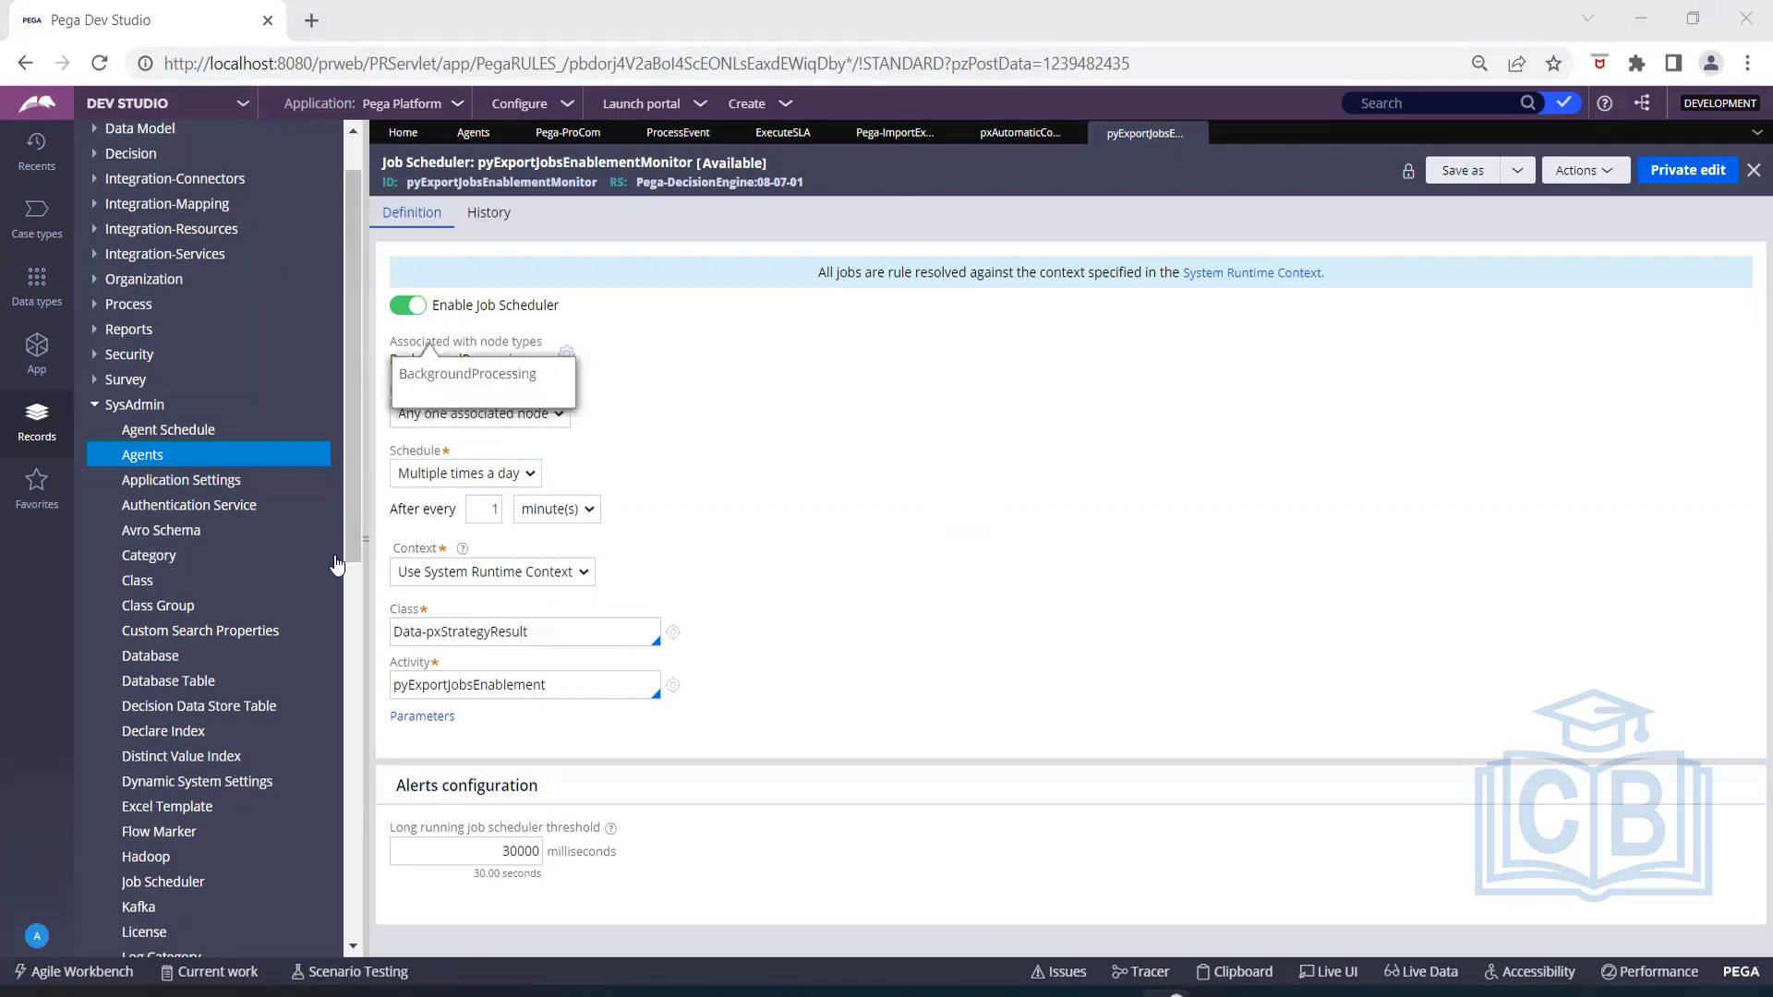
{"action": "scroll", "coordinate": [180, 868], "scroll_direction": "down", "scroll_amount": 4}
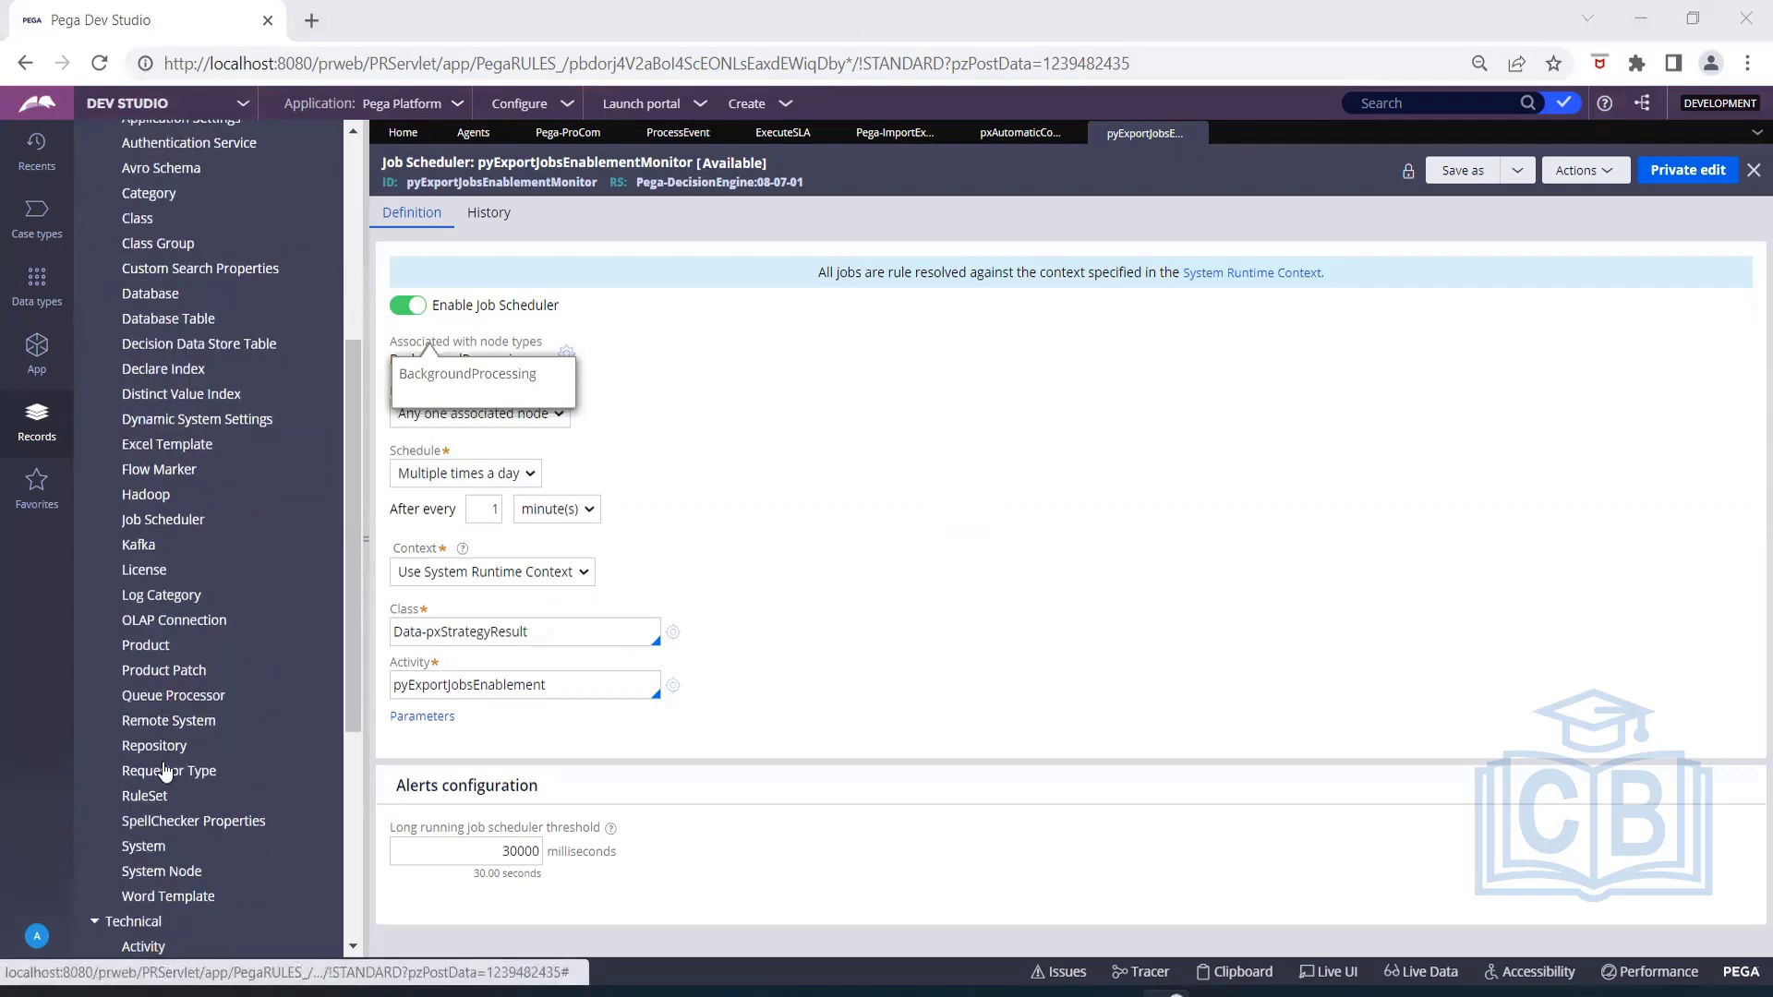
{"action": "left_click", "coordinate": [153, 699]}
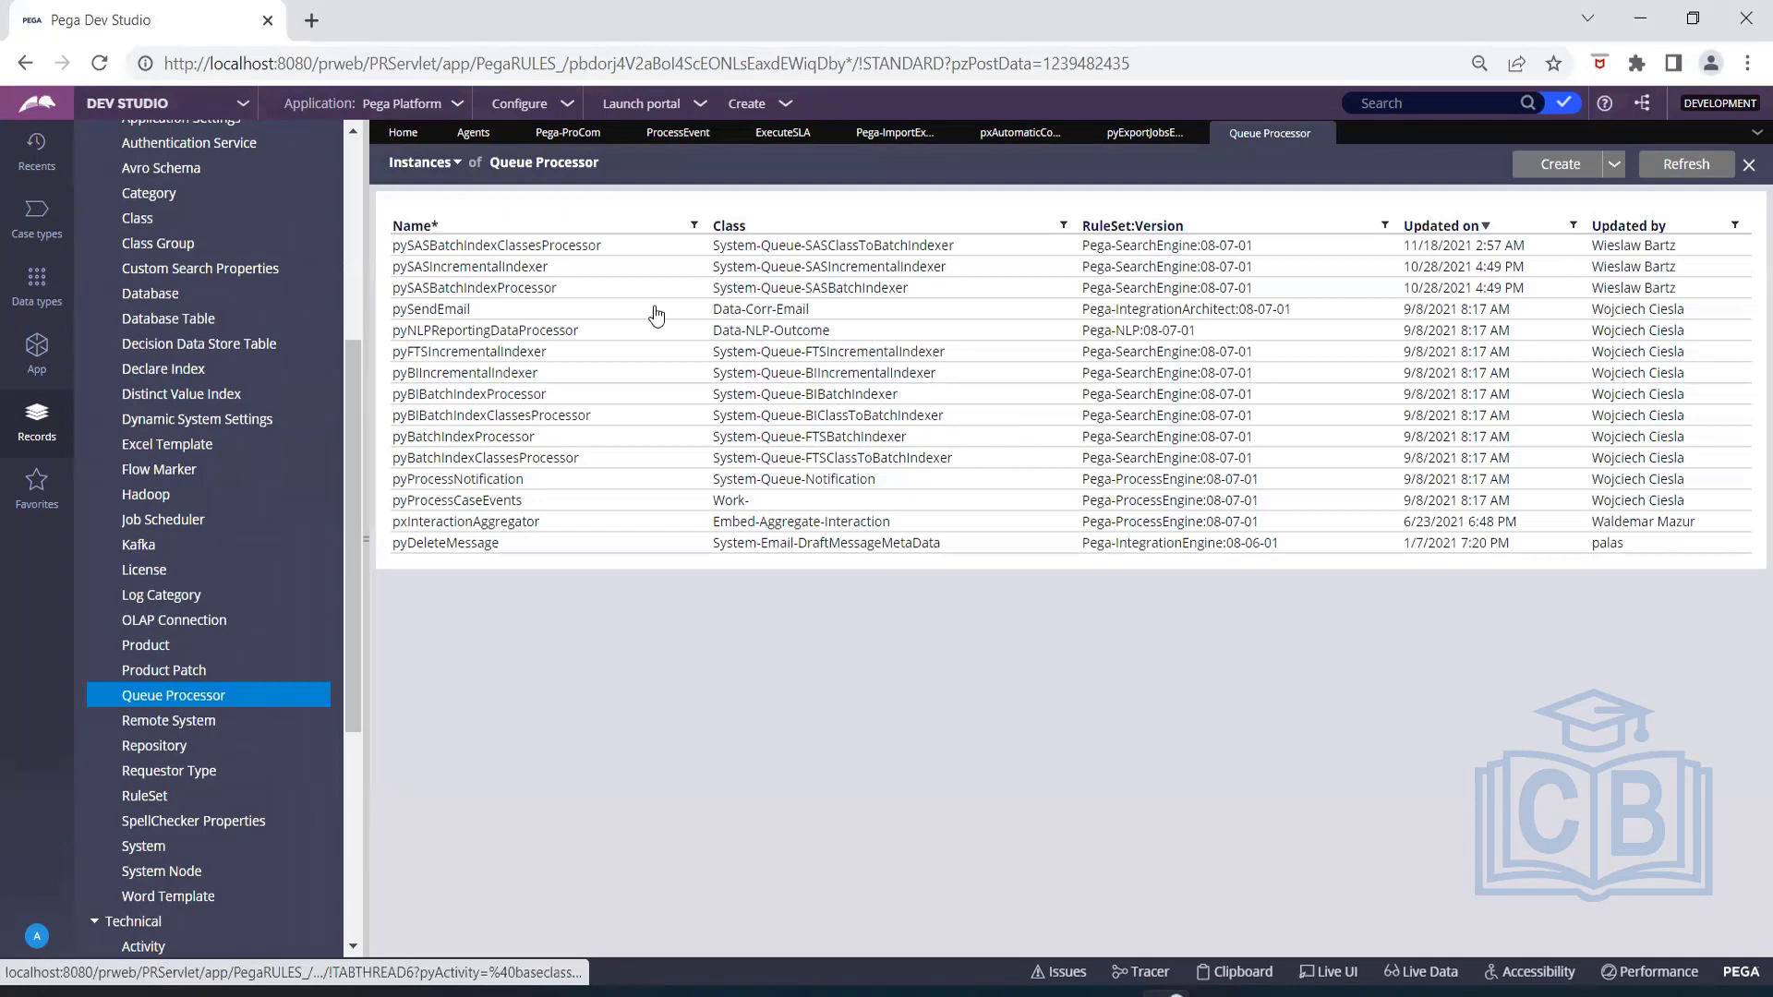
{"action": "left_click", "coordinate": [652, 308]}
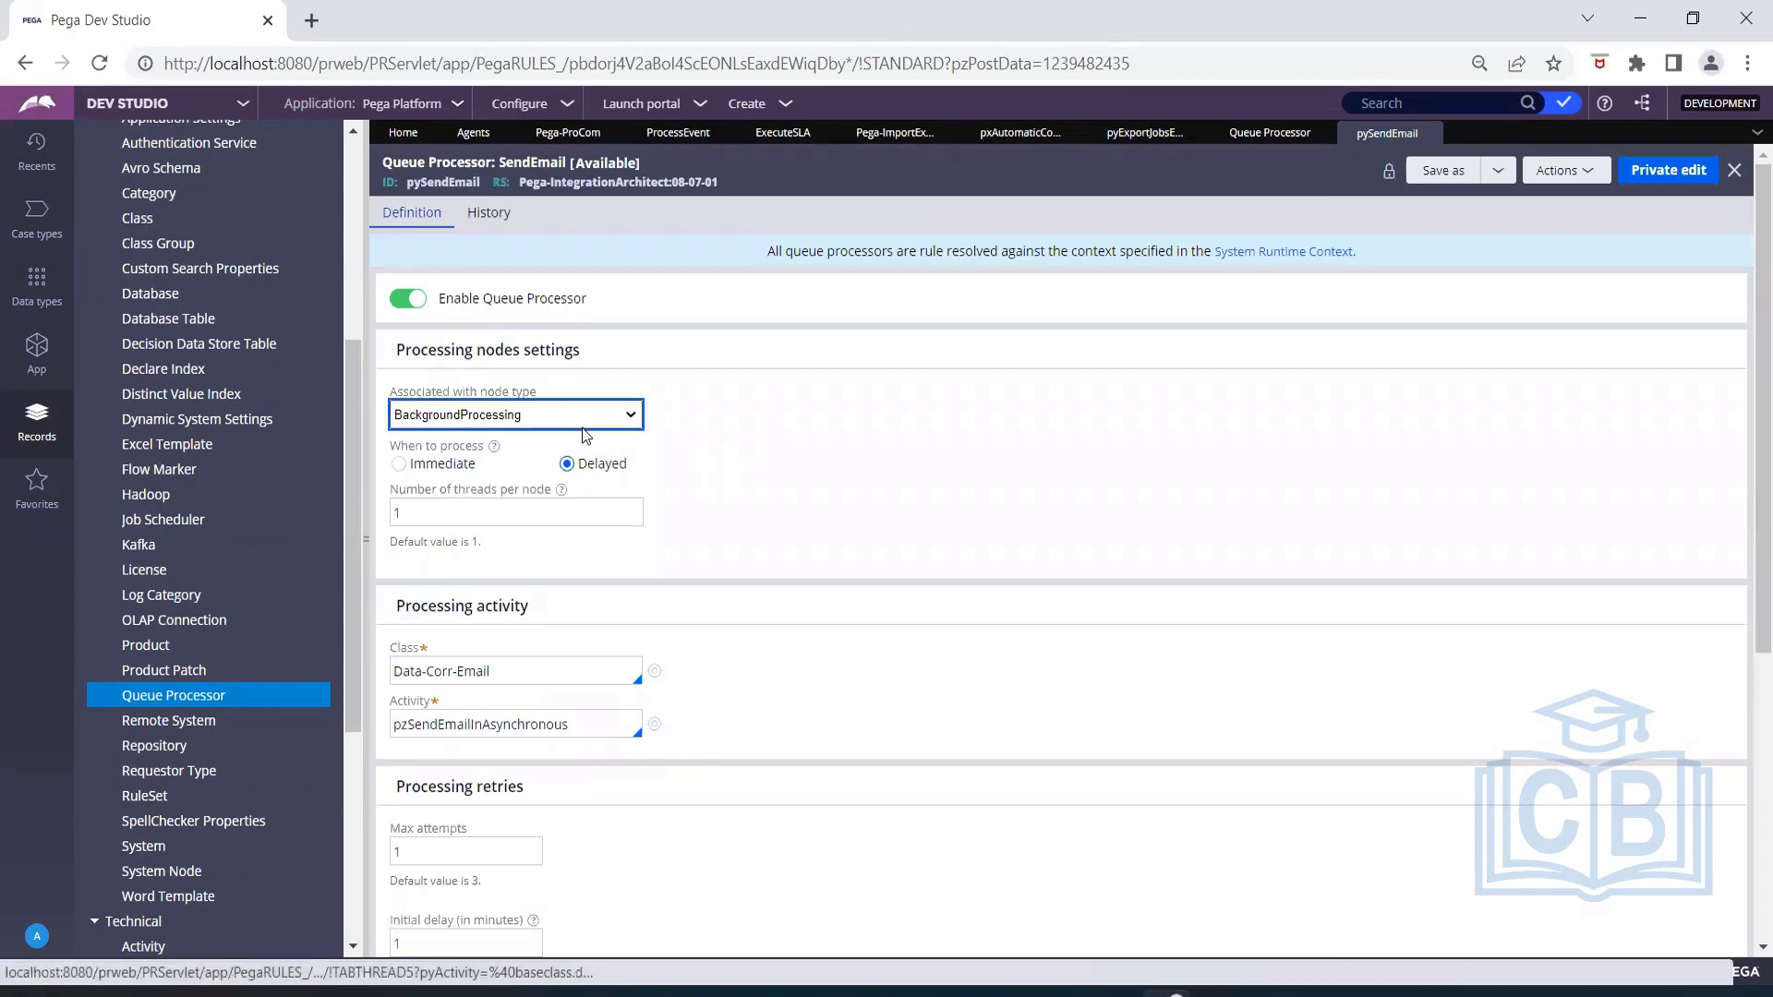
Examine the pySendEmail queue processor's node settings, processing activity, retry options, and alerts and health check configuration.
{"action": "scroll", "coordinate": [641, 436], "scroll_direction": "down", "scroll_amount": 1}
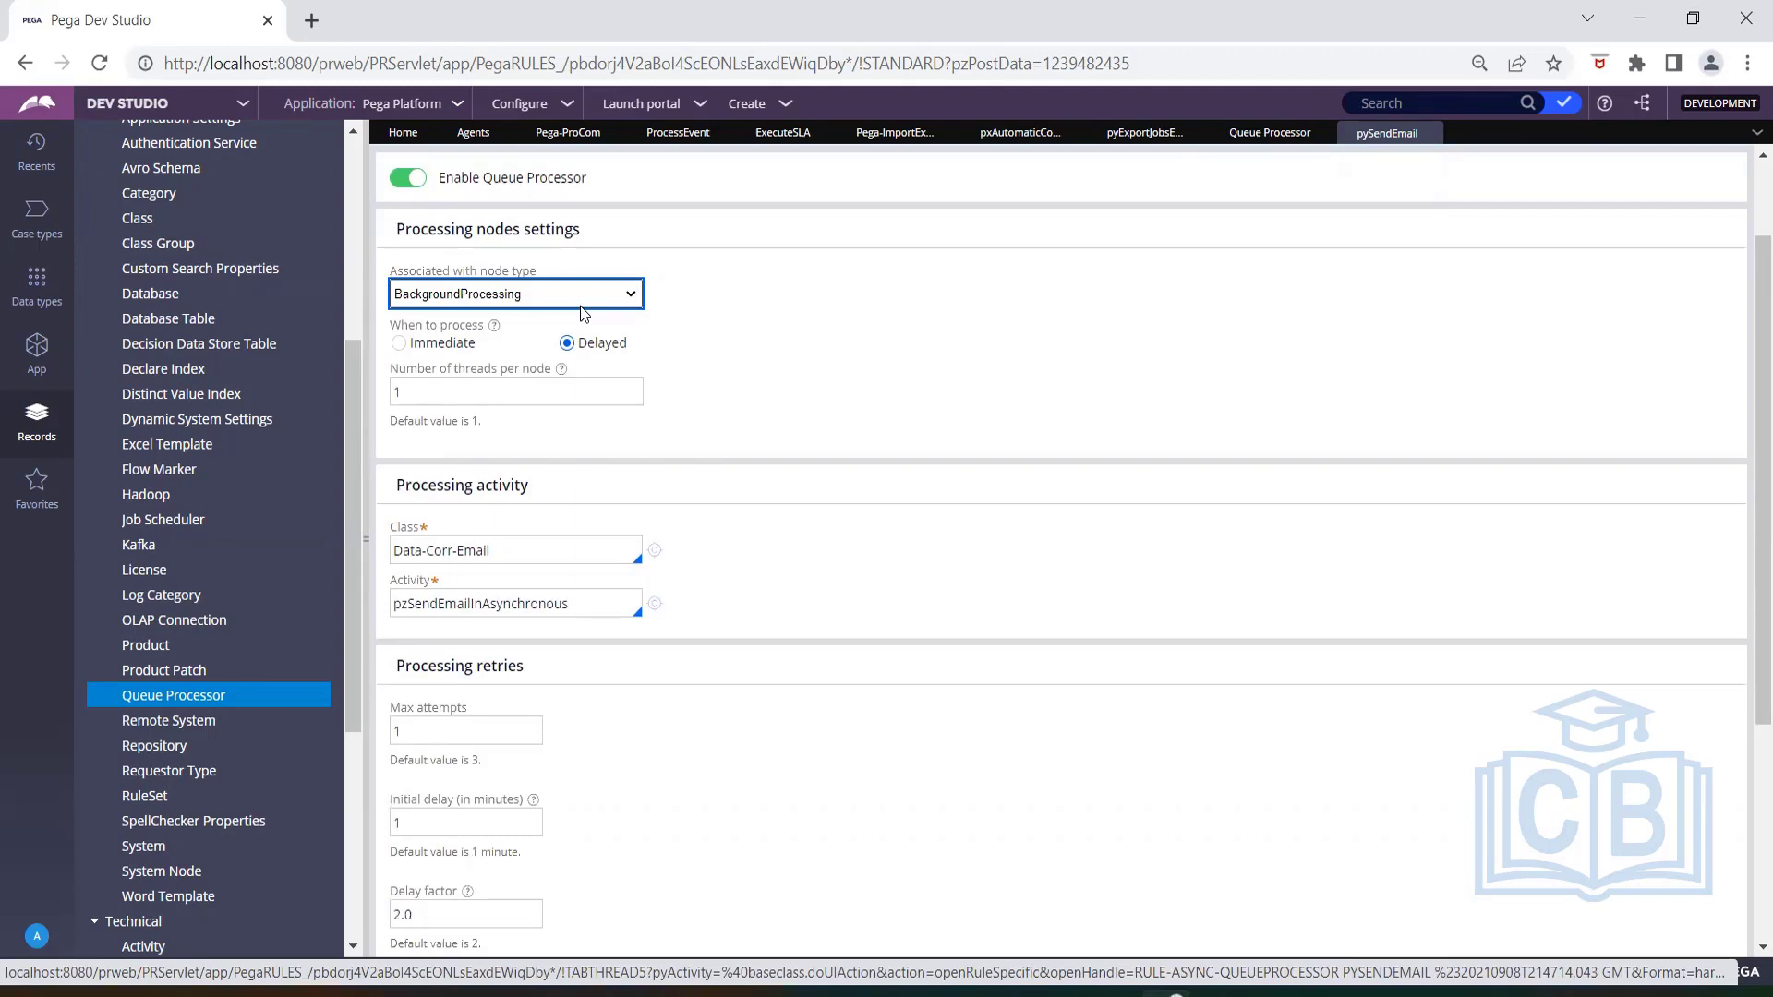
{"action": "left_click", "coordinate": [789, 371]}
{"action": "left_click_drag", "start_coordinate": [526, 667], "coordinate": [391, 666]}
{"action": "left_click", "coordinate": [725, 781]}
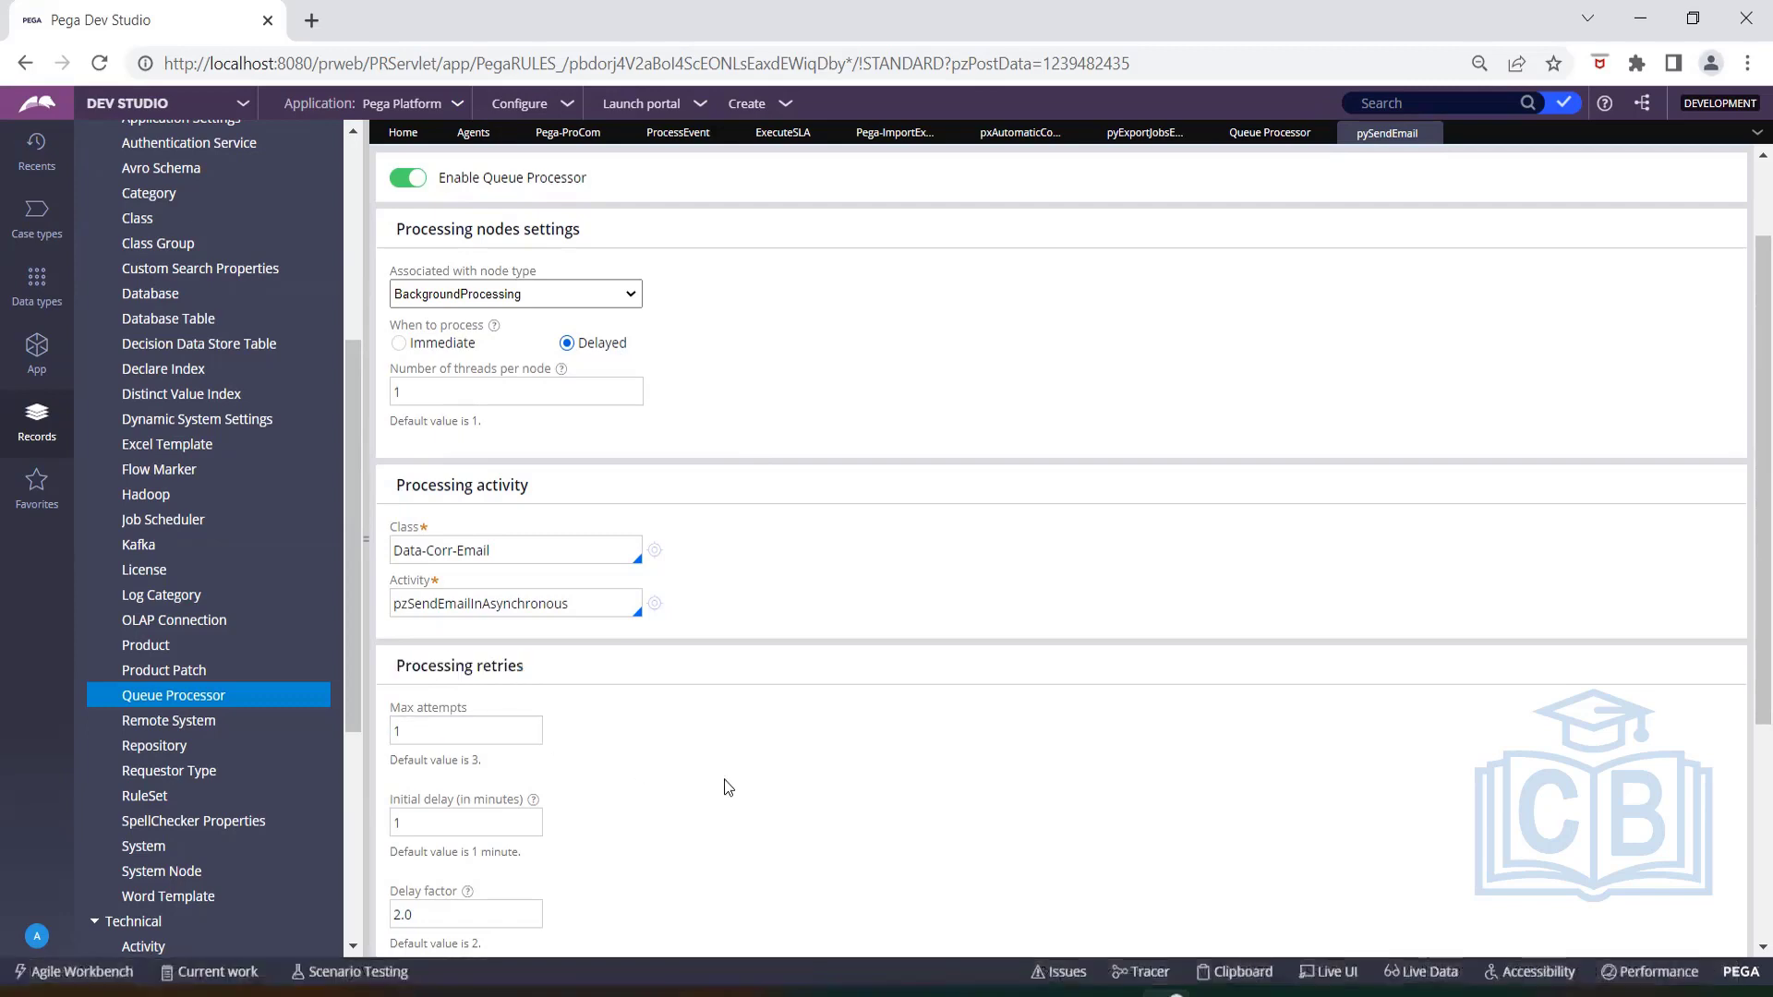
{"action": "scroll", "coordinate": [726, 781], "scroll_direction": "down", "scroll_amount": 4}
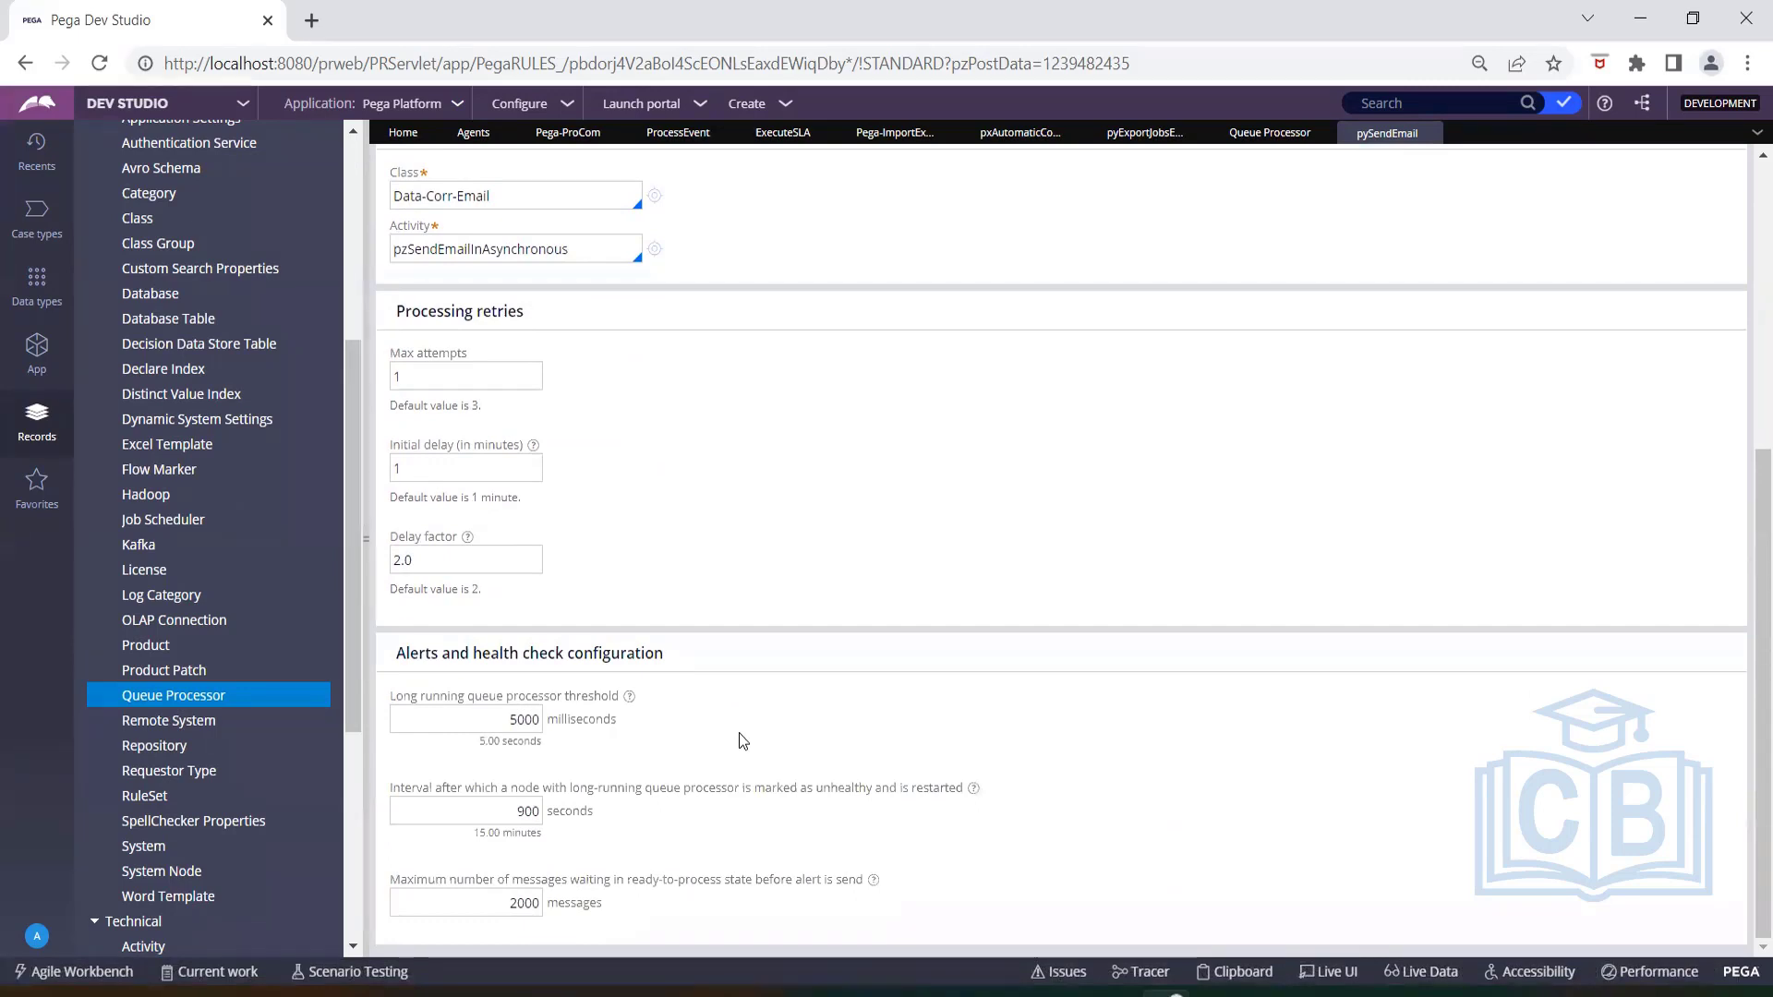
{"action": "scroll", "coordinate": [745, 711], "scroll_direction": "up", "scroll_amount": 4}
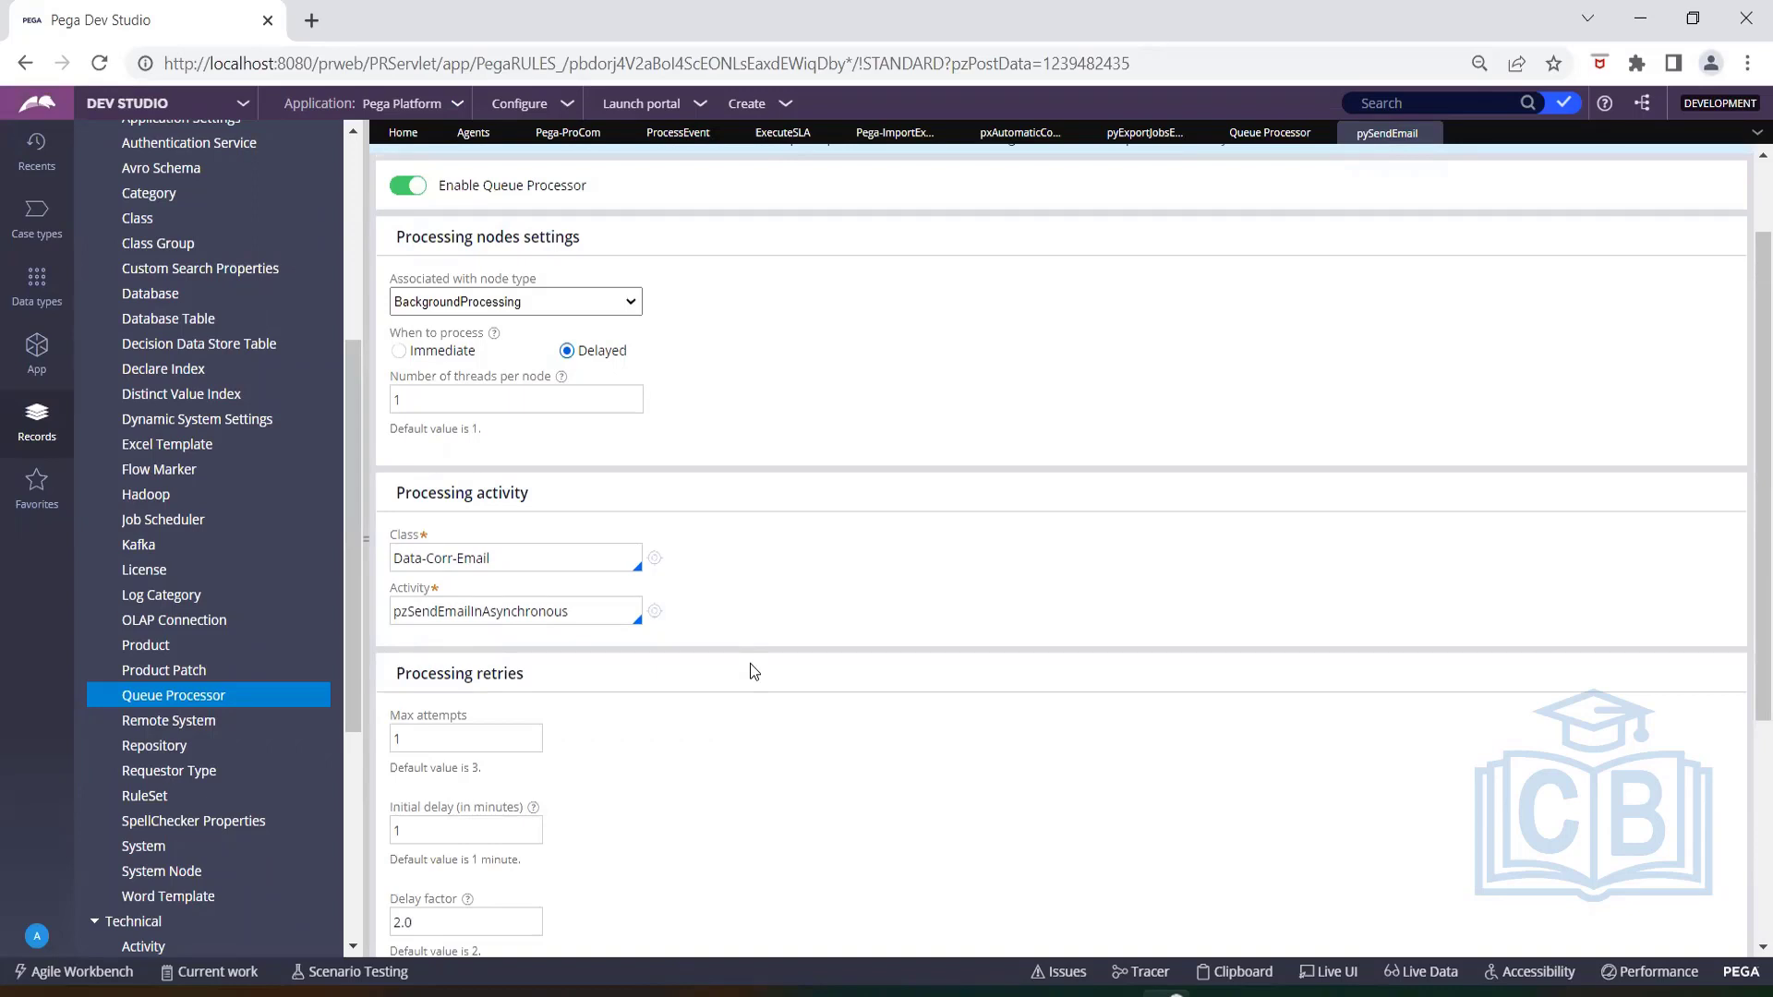
{"action": "scroll", "coordinate": [788, 615], "scroll_direction": "up", "scroll_amount": 2}
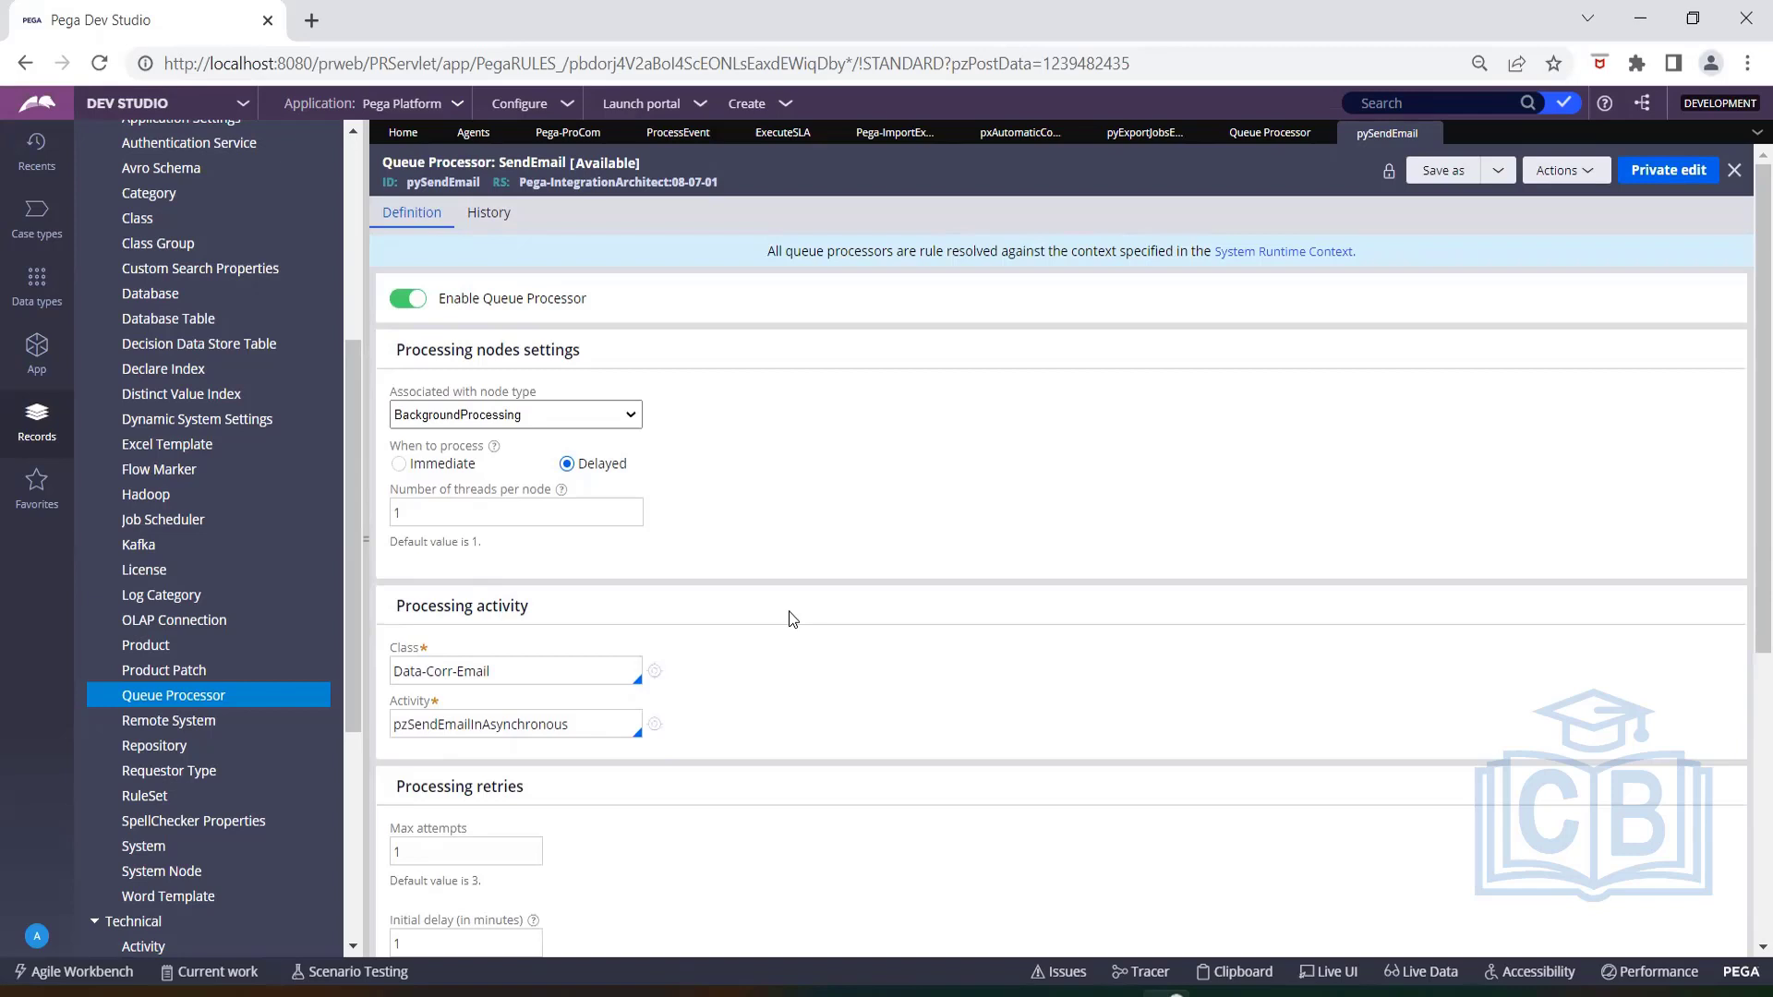
Look through the SysAdmin record types for Agents, Job Scheduler and Queue Processor.
{"action": "scroll", "coordinate": [269, 478], "scroll_direction": "up", "scroll_amount": 5}
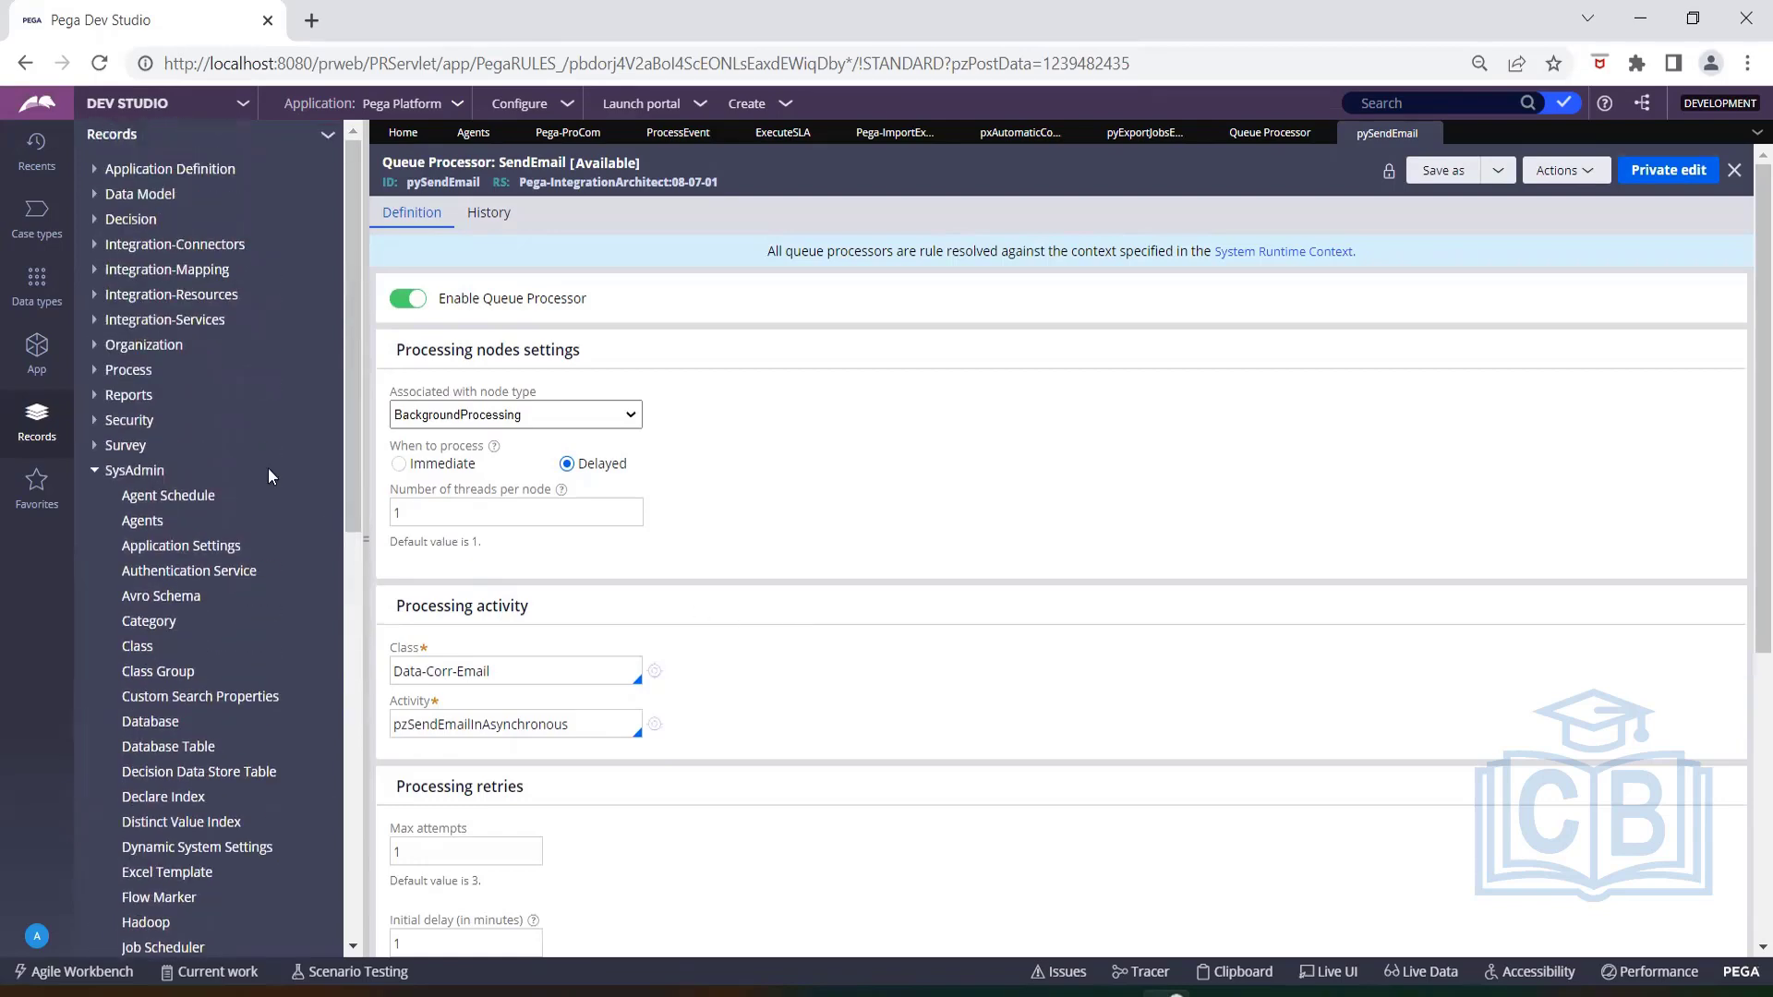
{"action": "scroll", "coordinate": [275, 484], "scroll_direction": "down", "scroll_amount": 1}
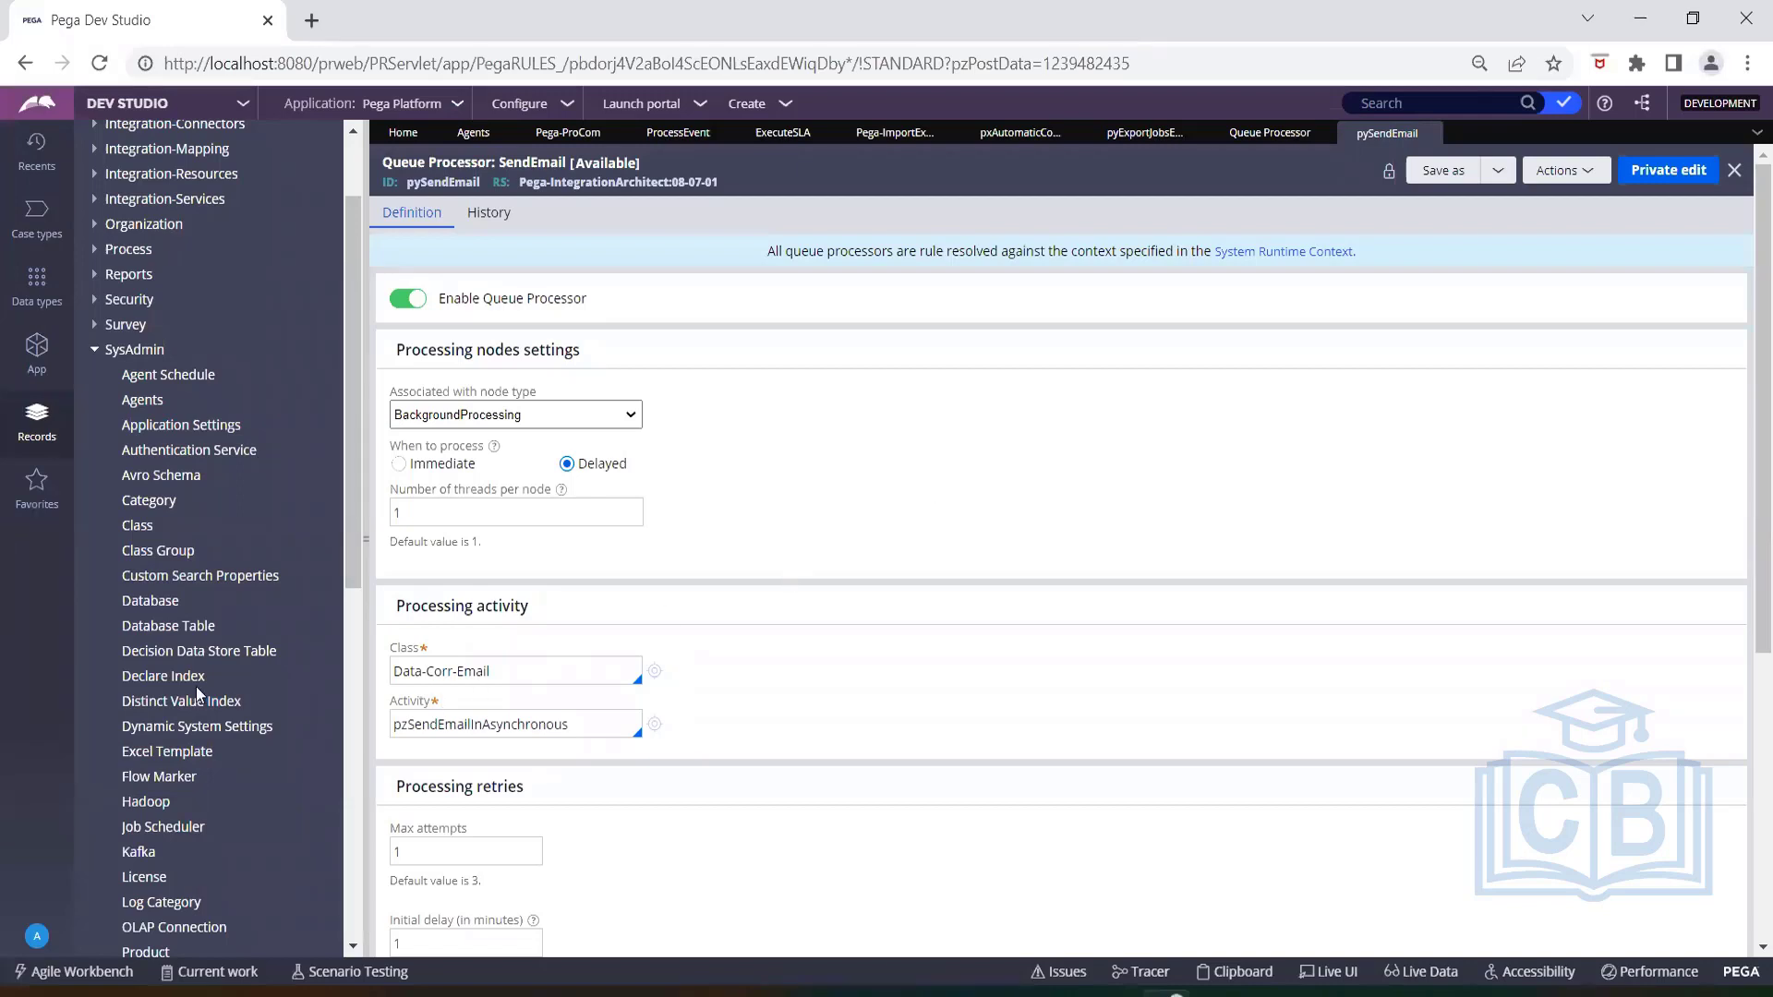
{"action": "scroll", "coordinate": [196, 695], "scroll_direction": "down", "scroll_amount": 1}
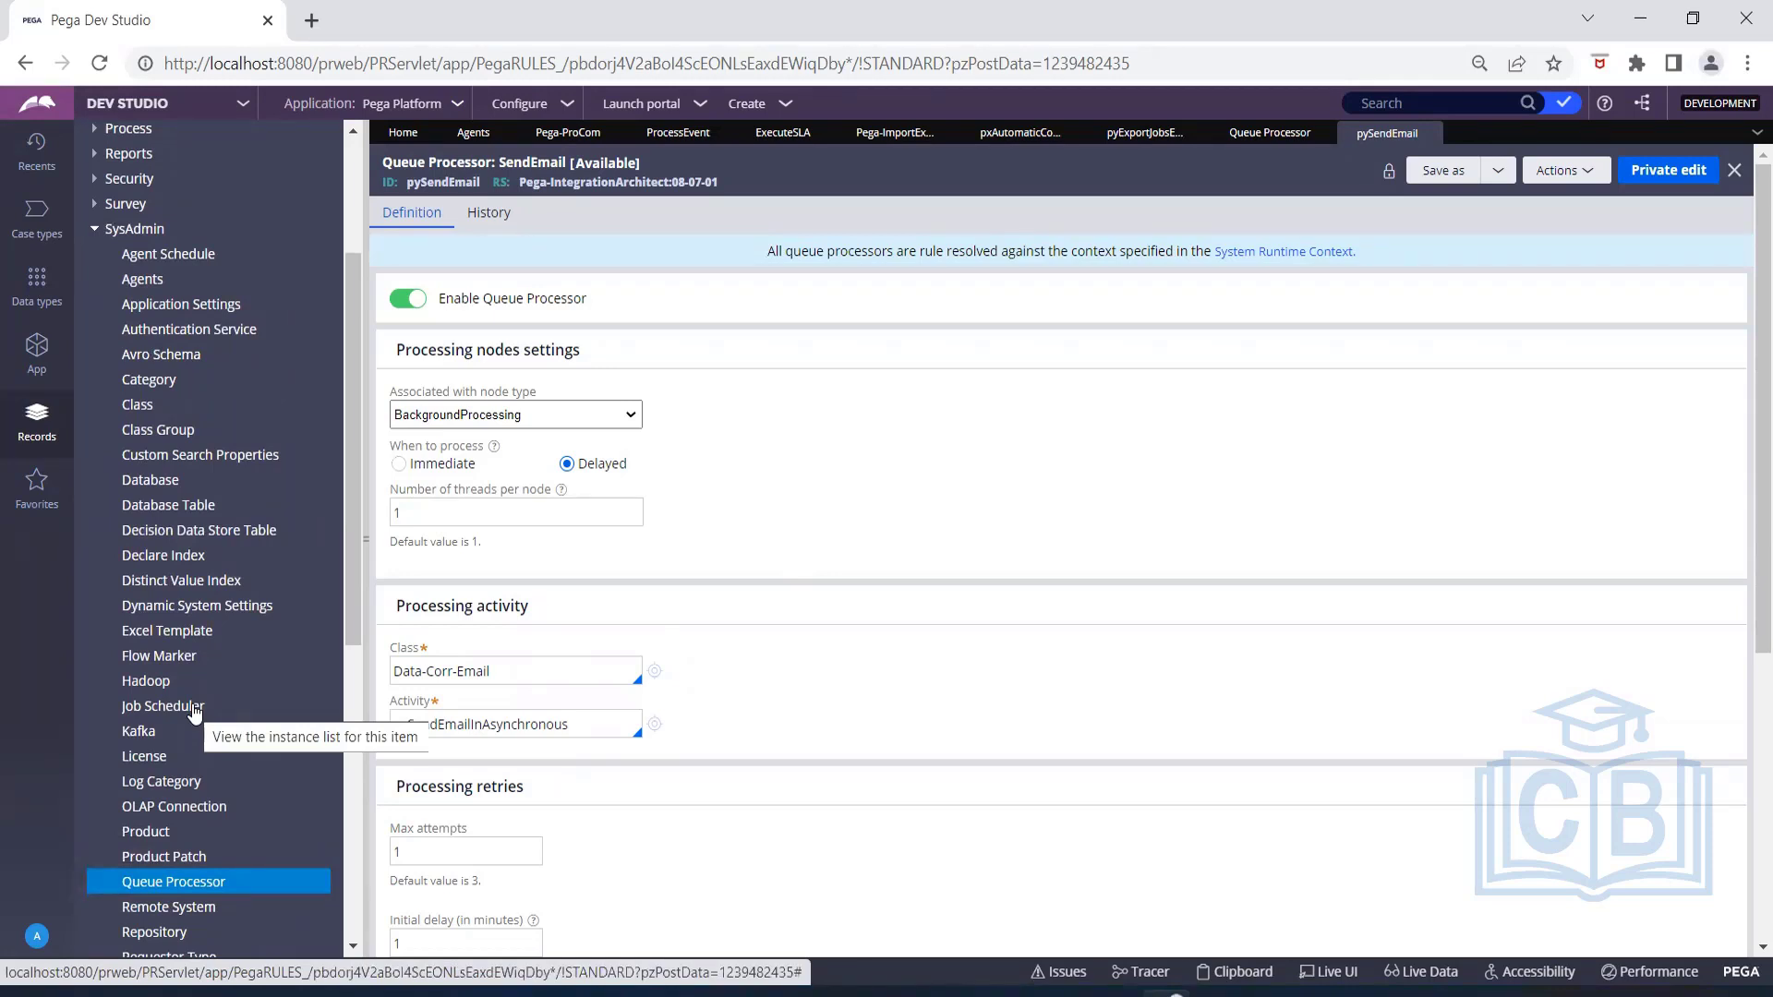
Open the queue processor's pzSendEmailInAsynchronous activity and examine the method parameters of Java step 6 and Queue-For-Processing step 7, including its advanced options.
{"action": "left_click", "coordinate": [655, 725]}
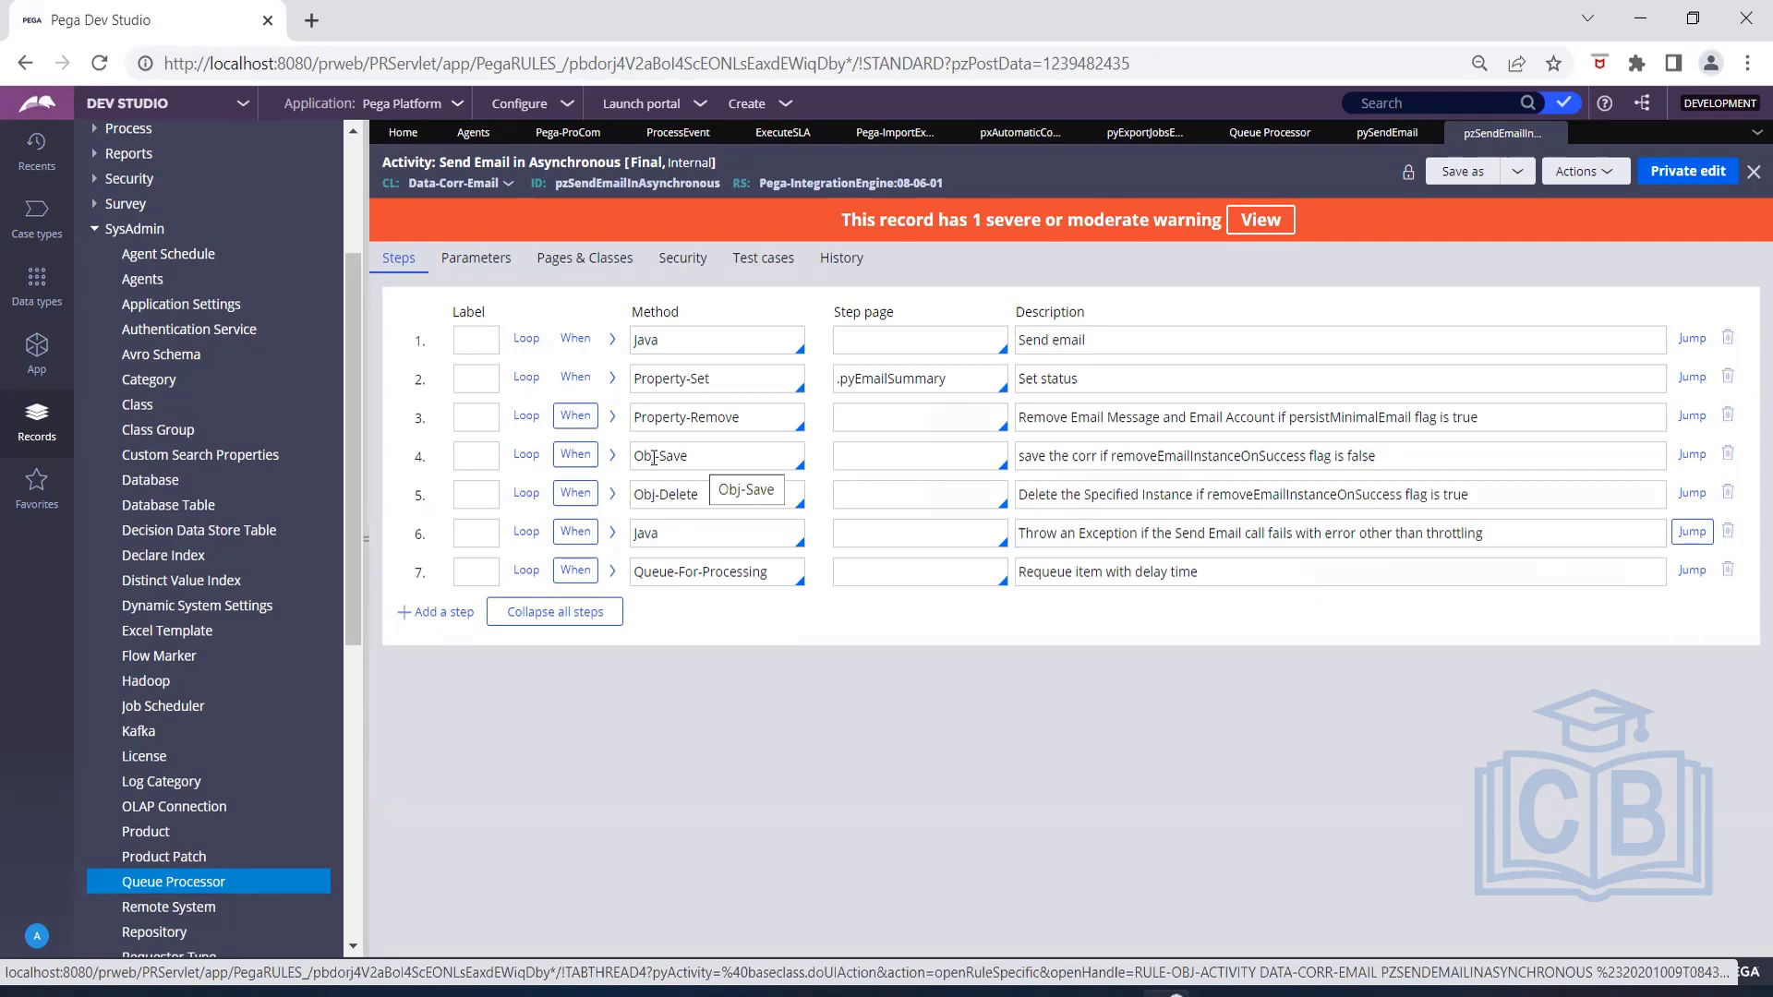
{"action": "left_click", "coordinate": [611, 572]}
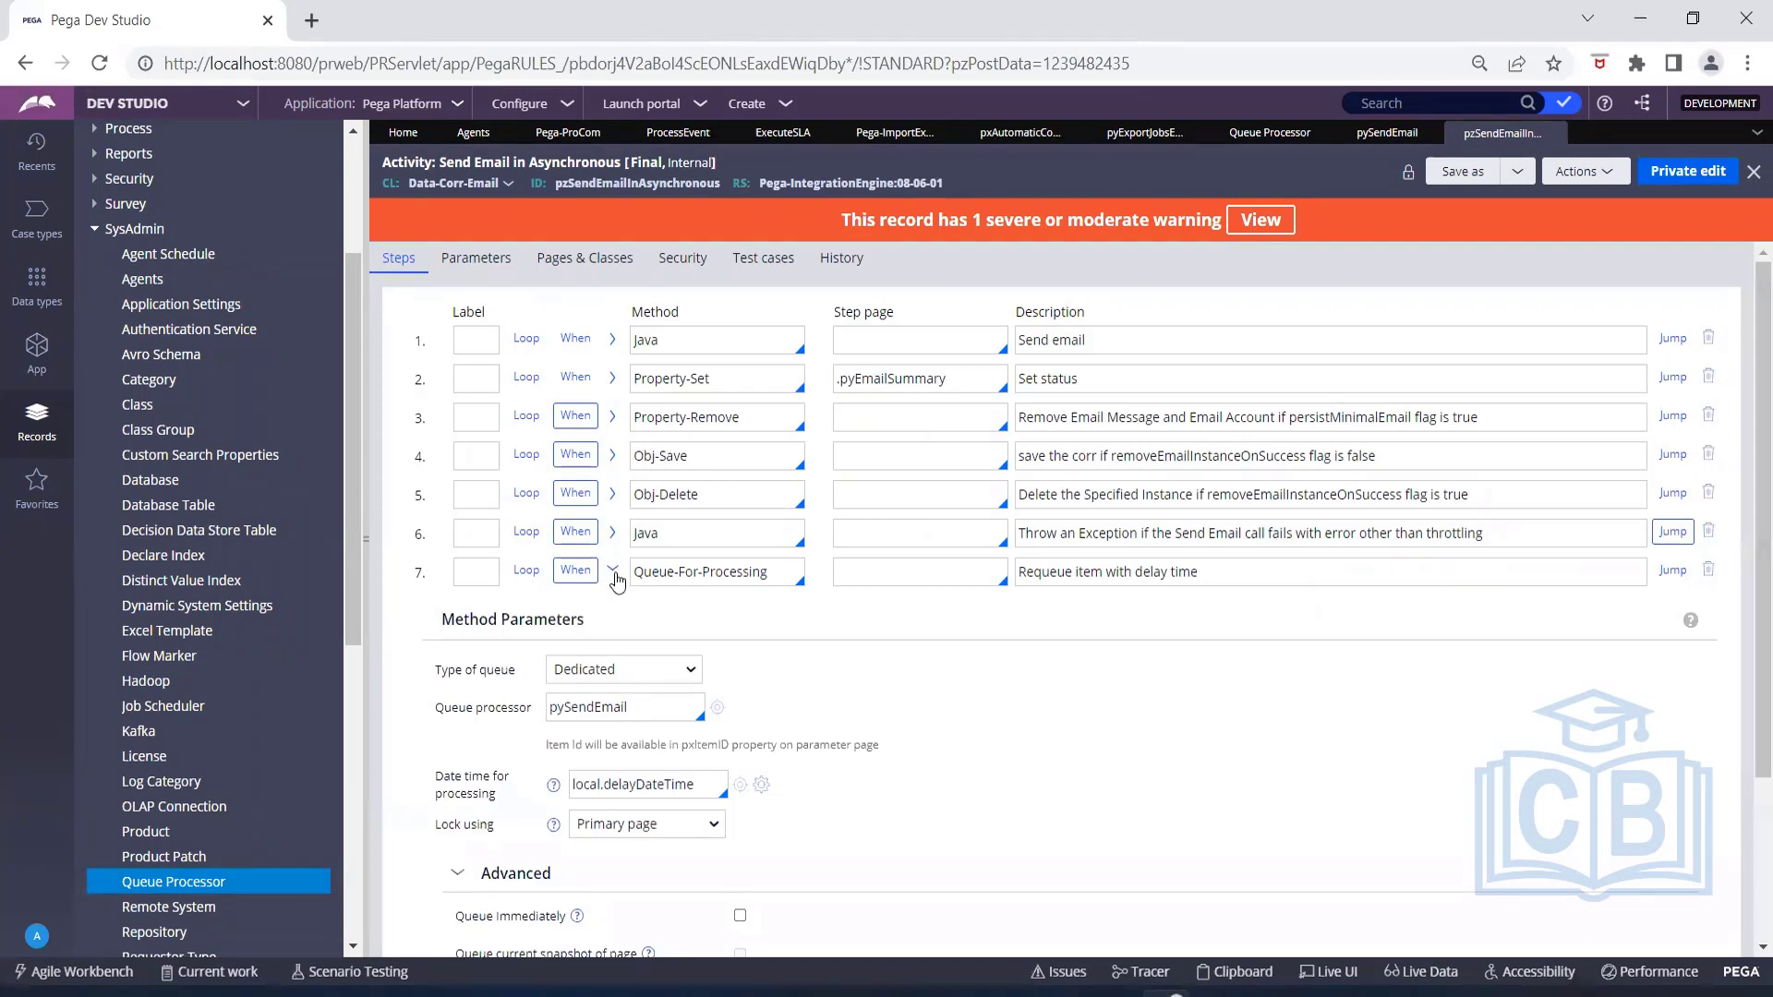
{"action": "left_click", "coordinate": [612, 533]}
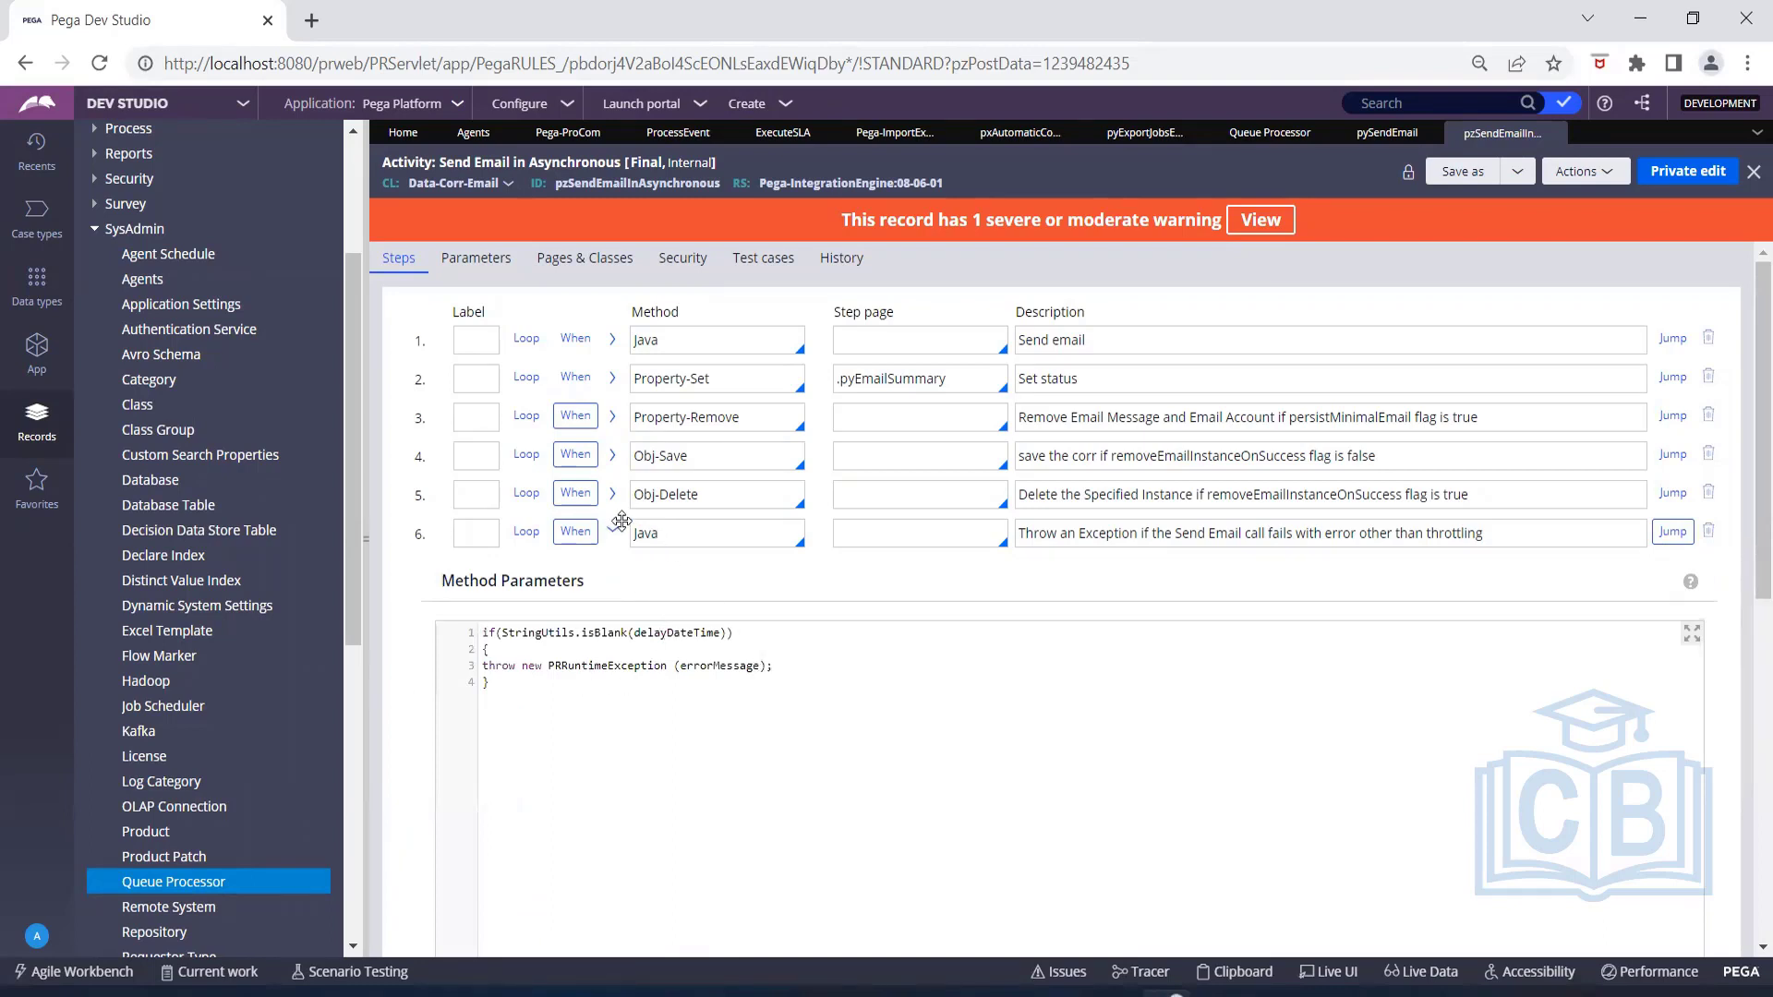
{"action": "left_click", "coordinate": [612, 535]}
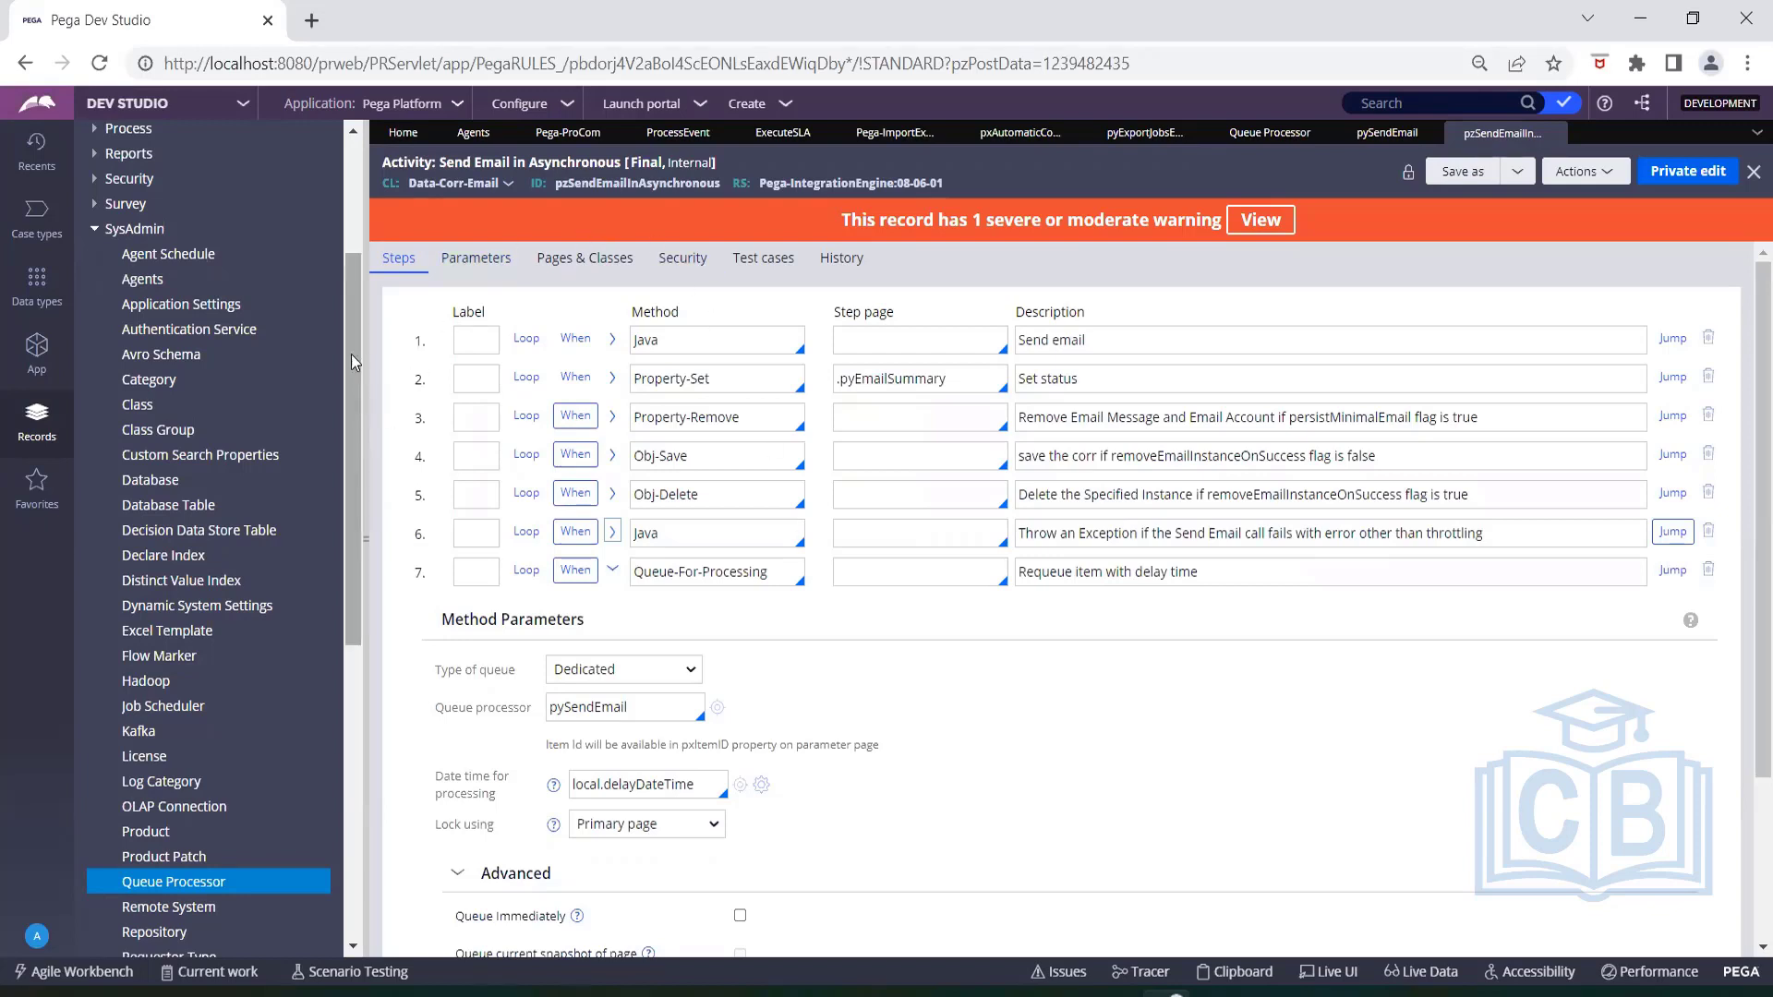
{"action": "mouse_move", "coordinate": [346, 273]}
{"action": "left_mouse_down"}
{"action": "mouse_move", "coordinate": [364, 155]}
{"action": "mouse_move", "coordinate": [369, 251]}
{"action": "left_mouse_up"}
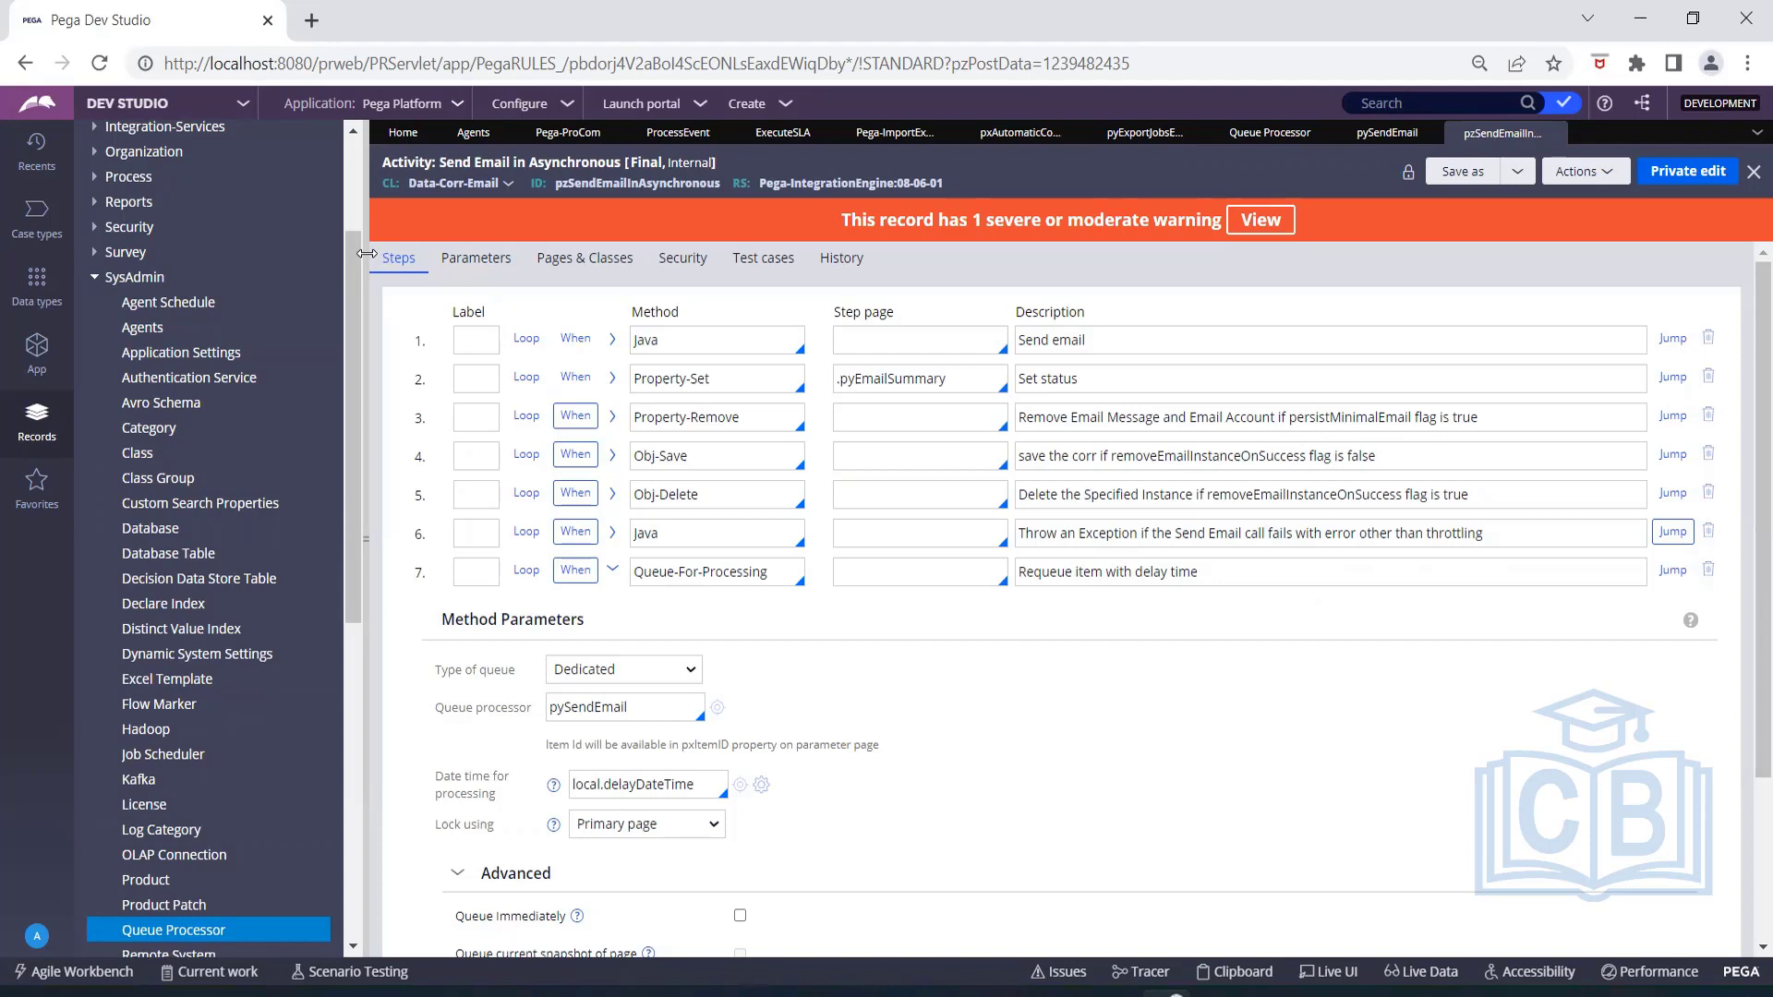
{"action": "scroll", "coordinate": [771, 517], "scroll_direction": "down", "scroll_amount": 2}
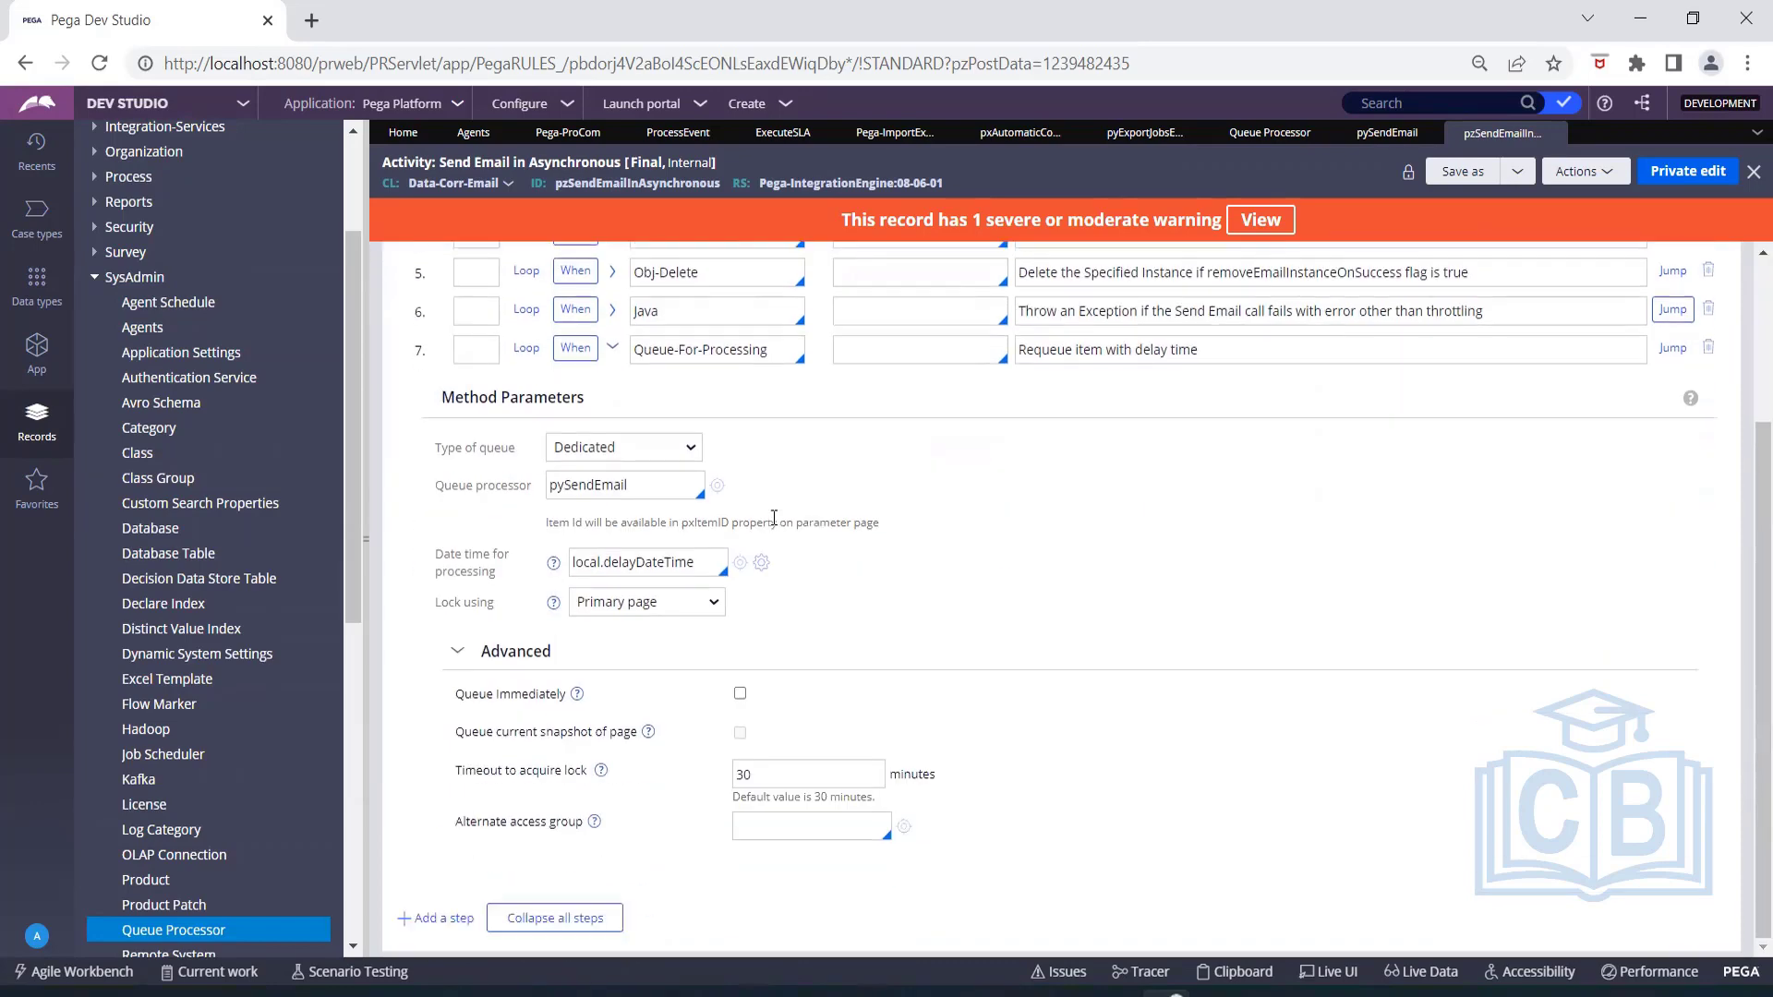